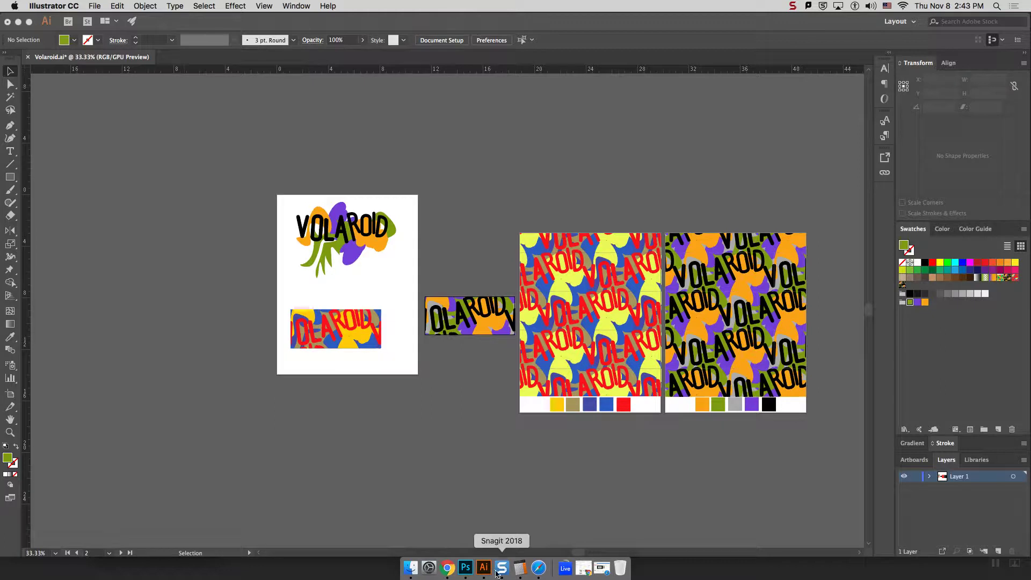
Focus artboard 1 of the Volaroid document and bring up the File menu
left_click(433, 297)
left_click(424, 294)
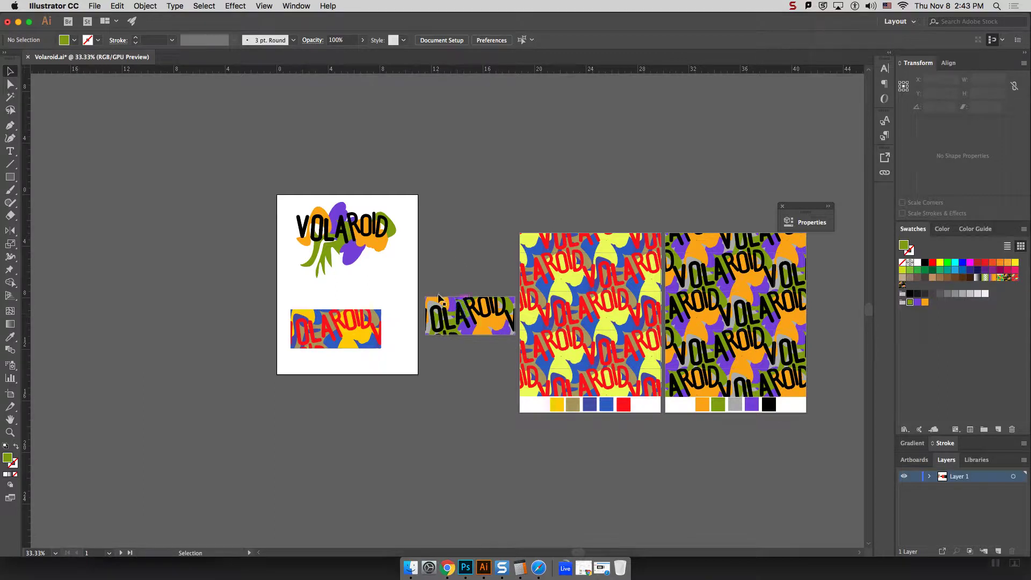
left_click_drag(451, 307, 469, 310)
left_click(103, 8)
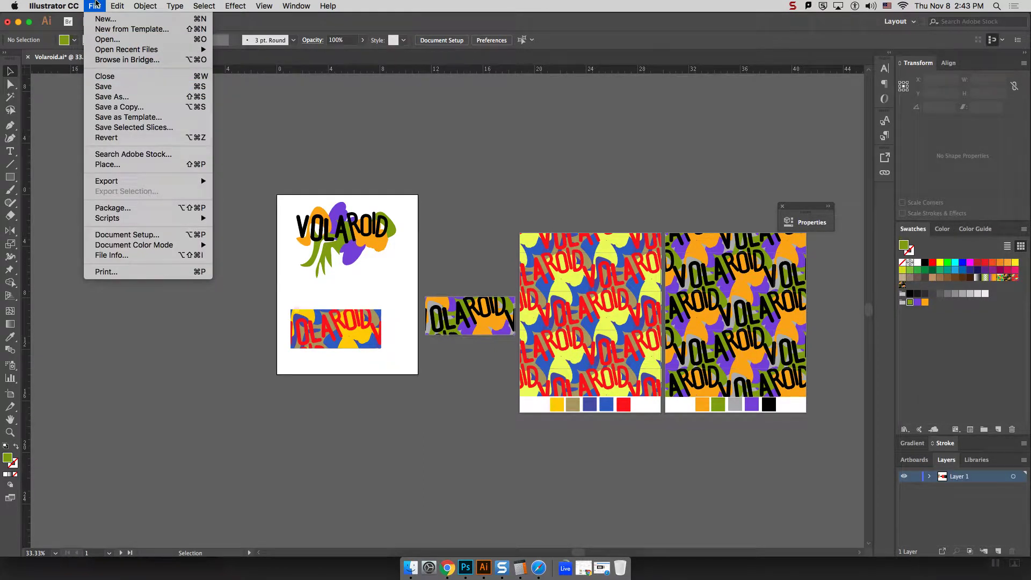
Create a Letter-size Untitled-2 document and choose Dress Flat.jpg to place into it
left_click(105, 18)
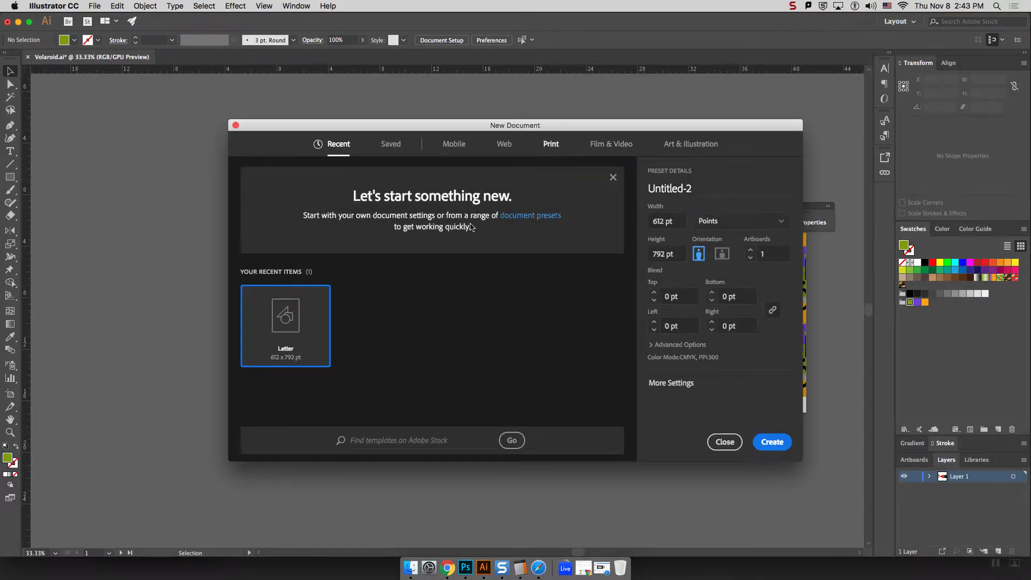
left_click(773, 441)
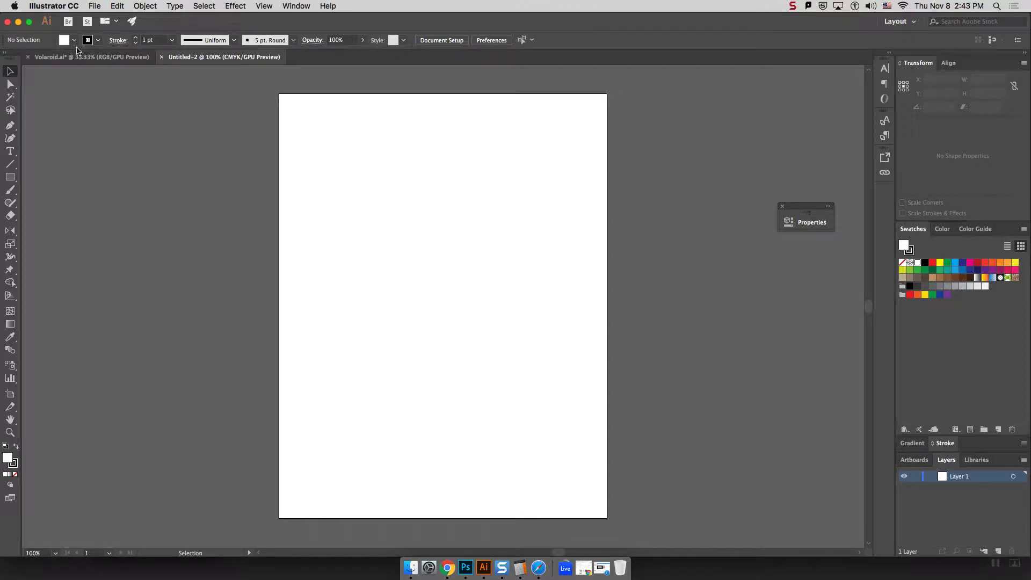
left_click(91, 5)
left_click(110, 164)
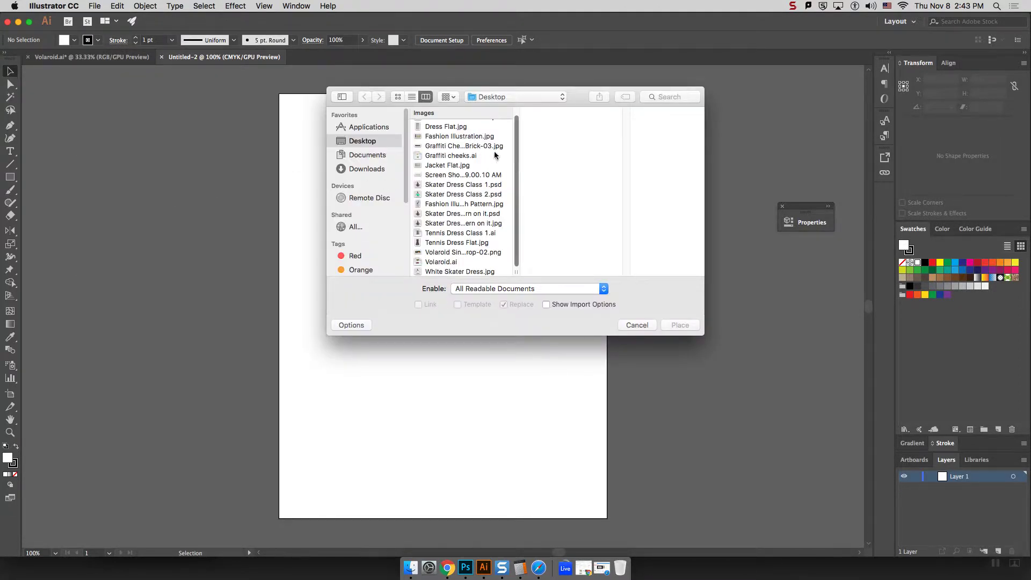
left_click(446, 126)
left_click(679, 325)
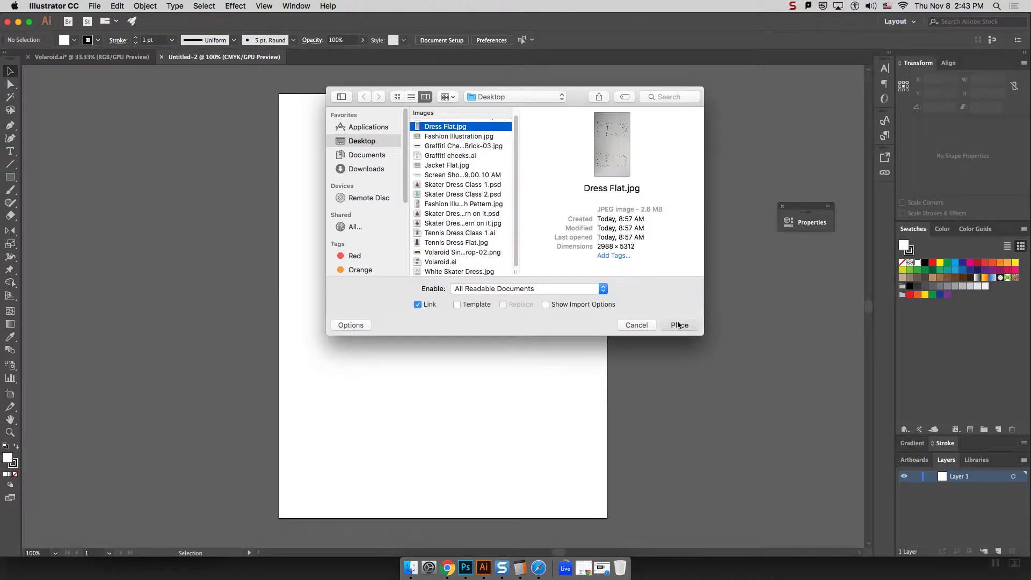
Drop the sketch on the artboard, scale it down, rotate it 90° and centre it
left_click(279, 113)
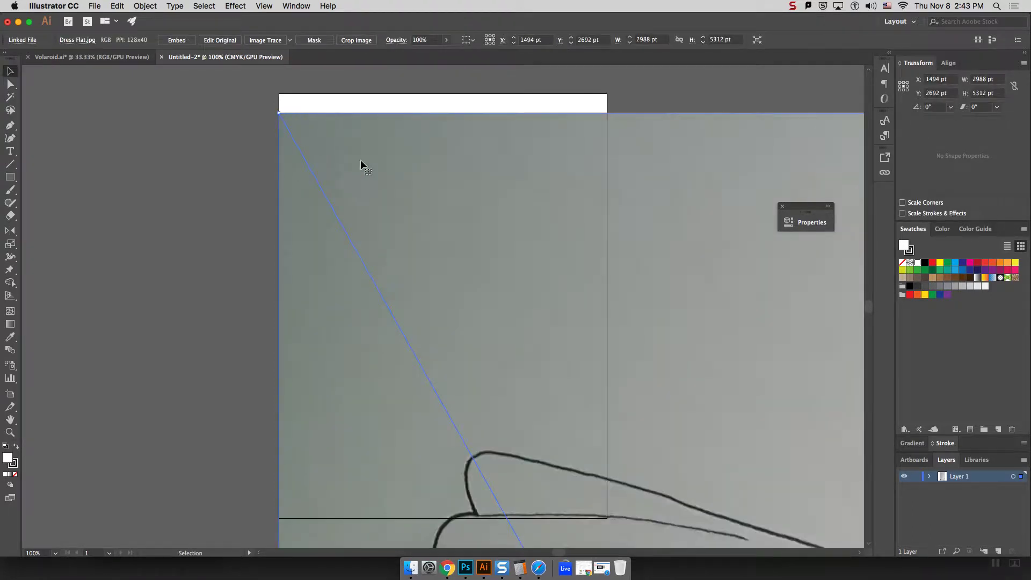
key("super+minus")
key("super+minus")
key("super+minus")
key("super+minus")
key("super+minus")
key("super+minus")
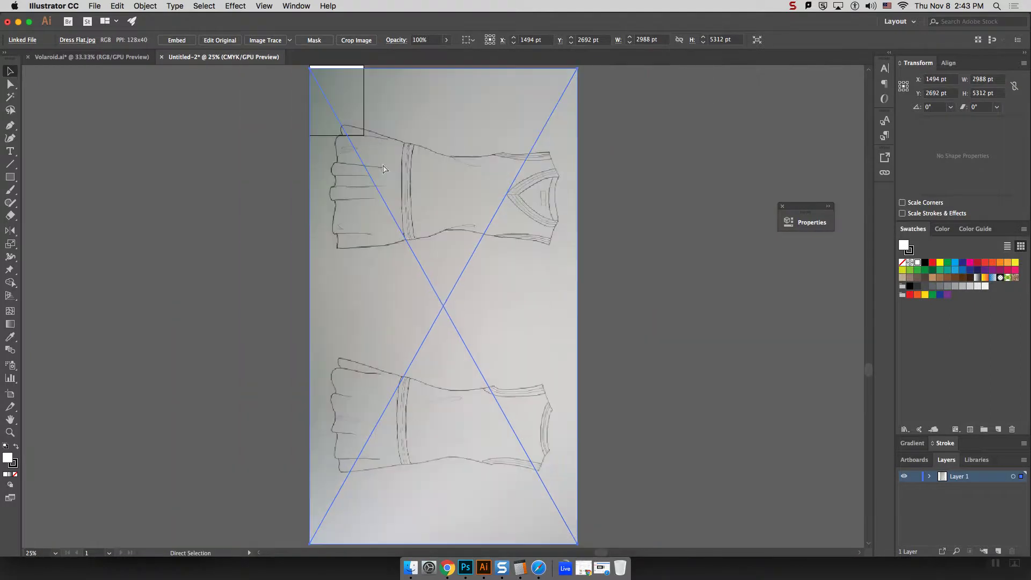
left_click_drag(543, 485, 396, 227)
key("super+plus")
key("super+plus")
key("super+plus")
key("super+plus")
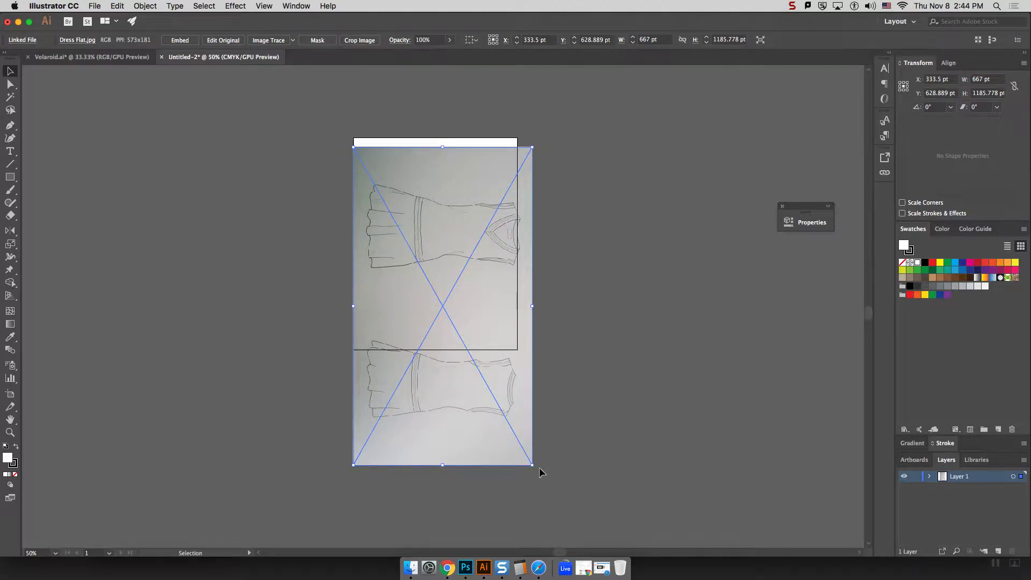
left_click_drag(540, 472, 605, 201)
left_click_drag(449, 311, 519, 240)
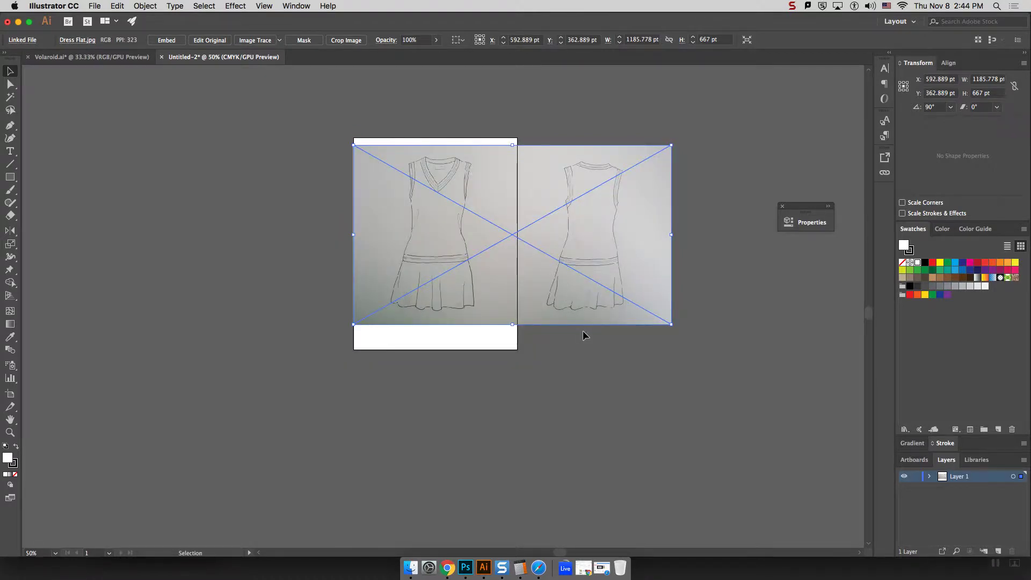
key("super+equal")
key("super+equal")
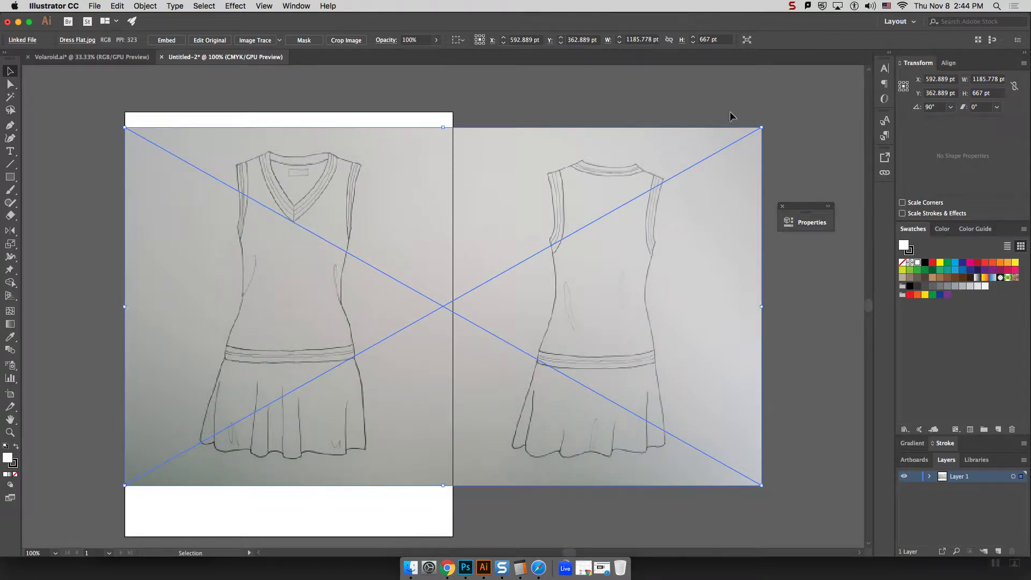
Fine-tune the sketch's rotation to about 91.19° and cancel the Move dialog
left_click_drag(767, 123, 765, 115)
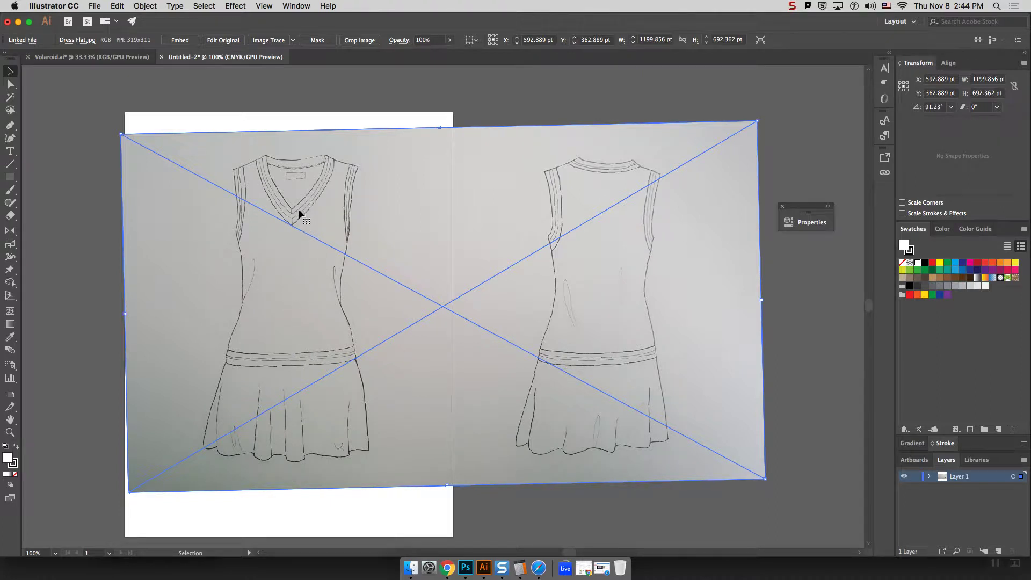
left_click_drag(763, 117, 764, 121)
key("Return")
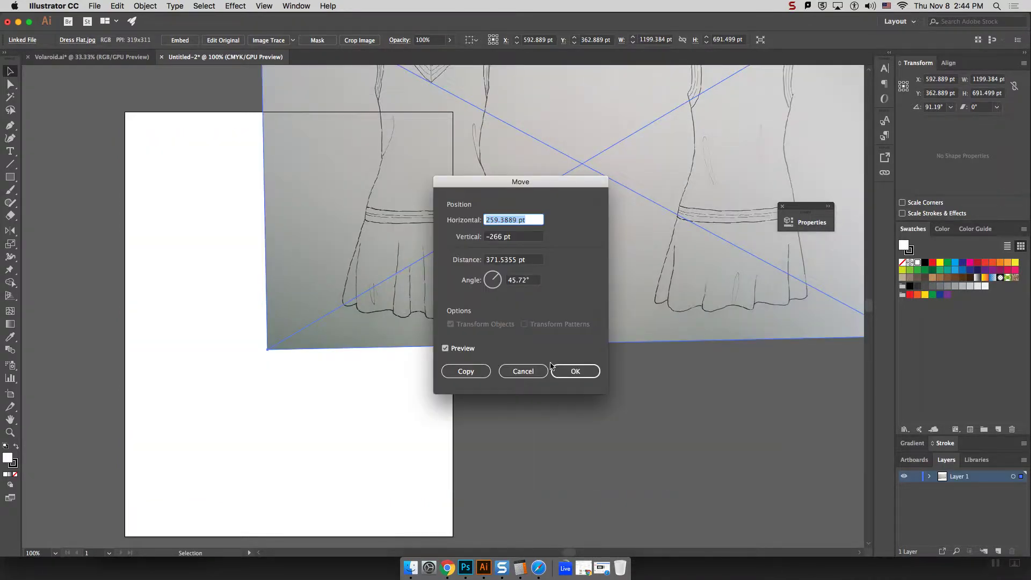
left_click(534, 371)
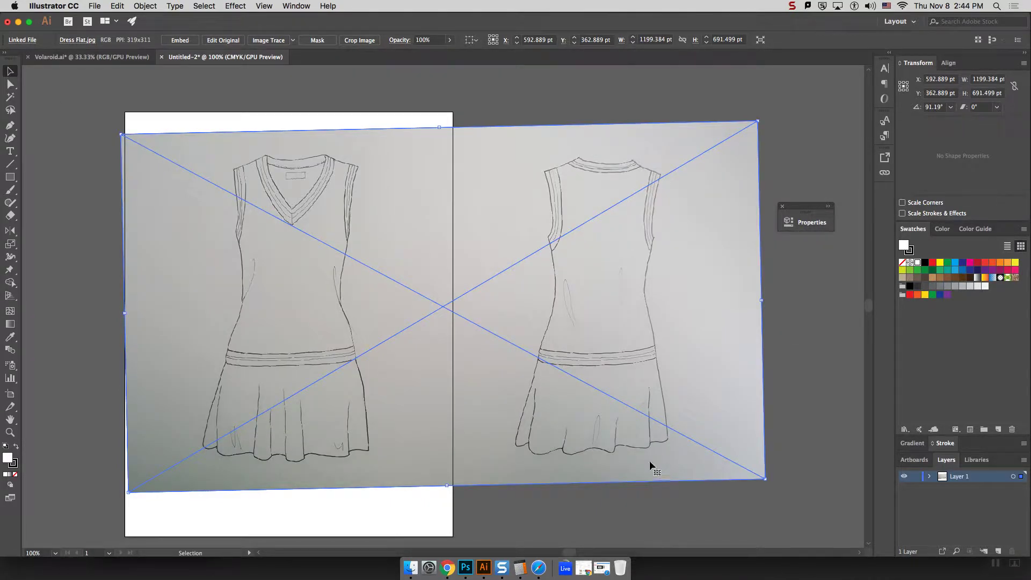
left_click_drag(568, 552, 560, 552)
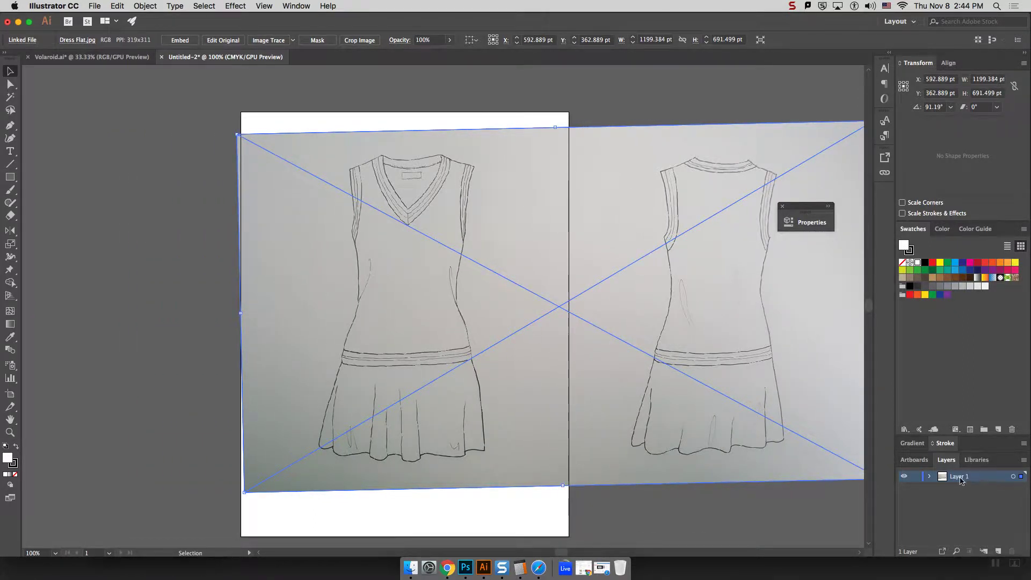
Add Layer 2 above the sketch, lock Layer 1 and show the rulers
left_click(999, 550)
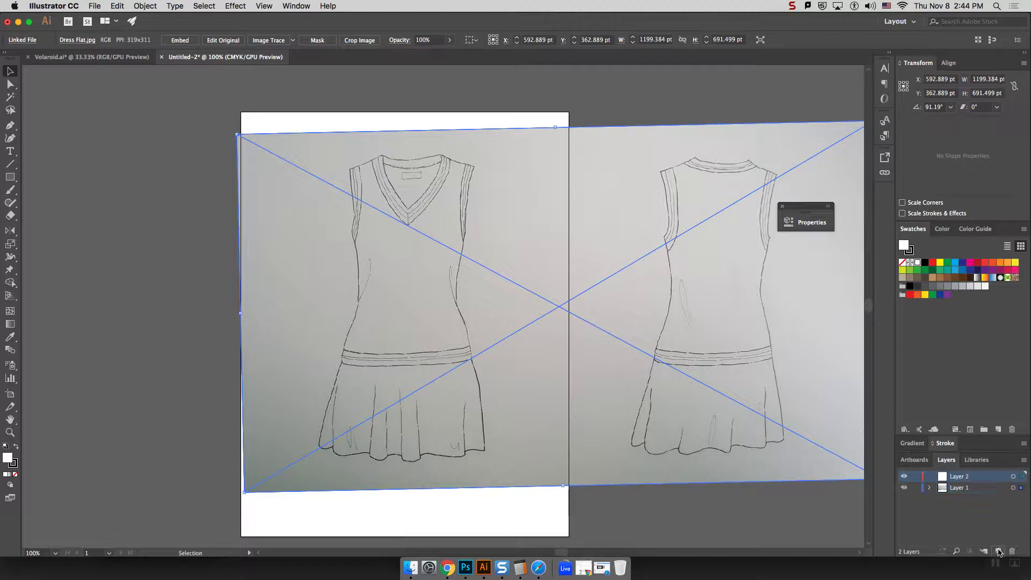
left_click(916, 488)
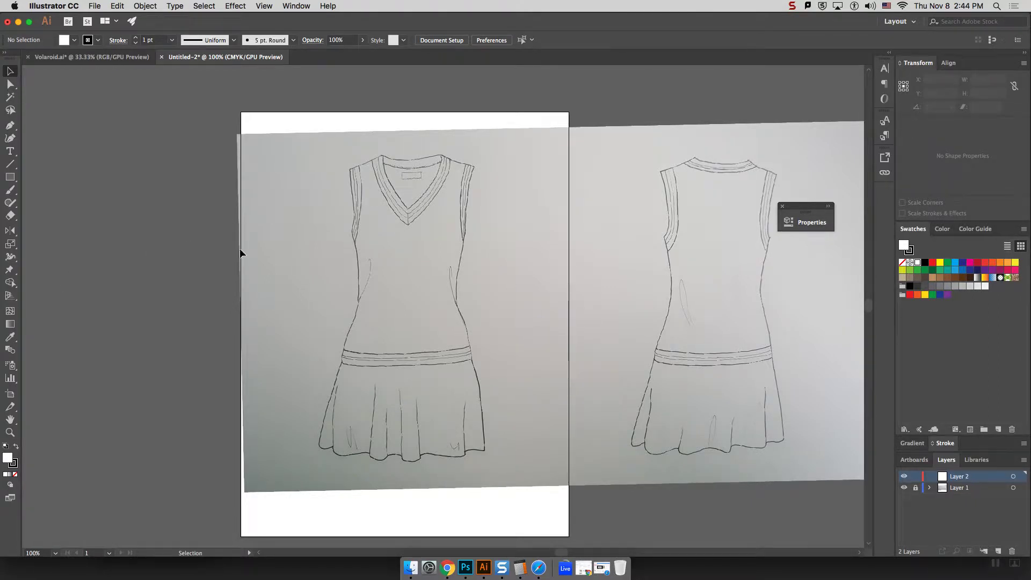
left_click(265, 5)
left_click(265, 6)
mouse_move(344, 236)
left_click(419, 238)
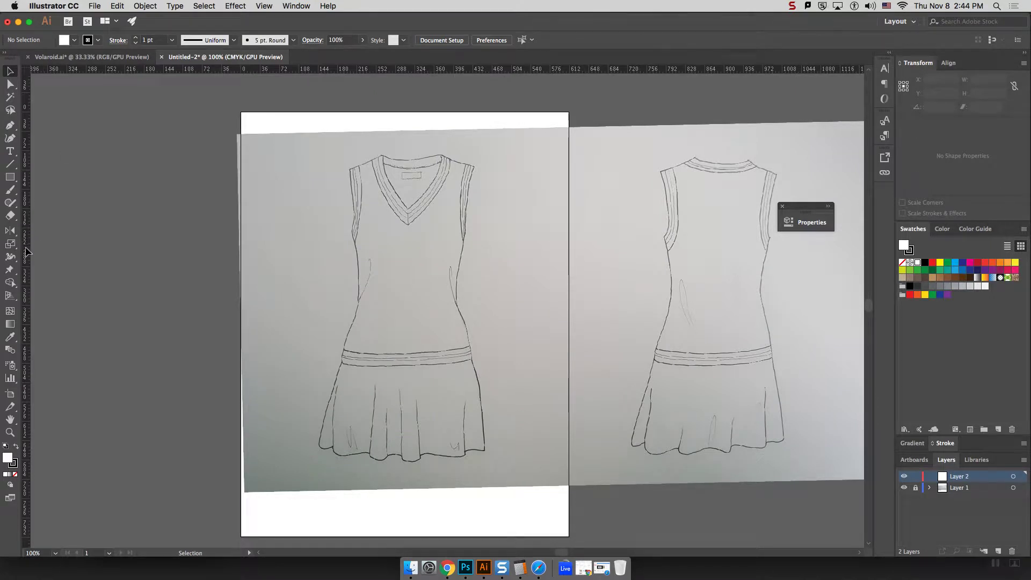
Drag a vertical guide down the dress centre and unlock the guides
left_click_drag(25, 250, 407, 216)
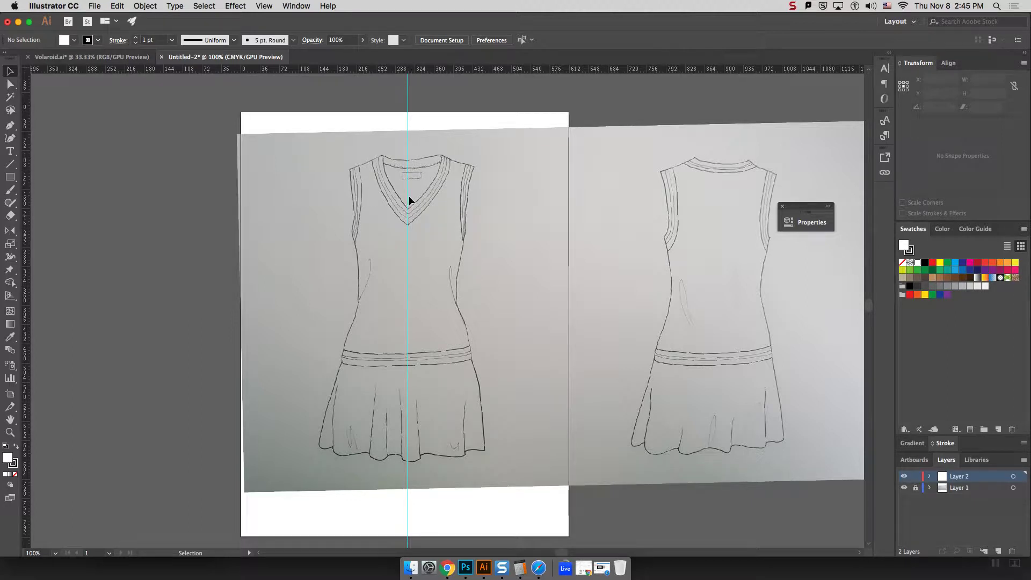
left_click(263, 6)
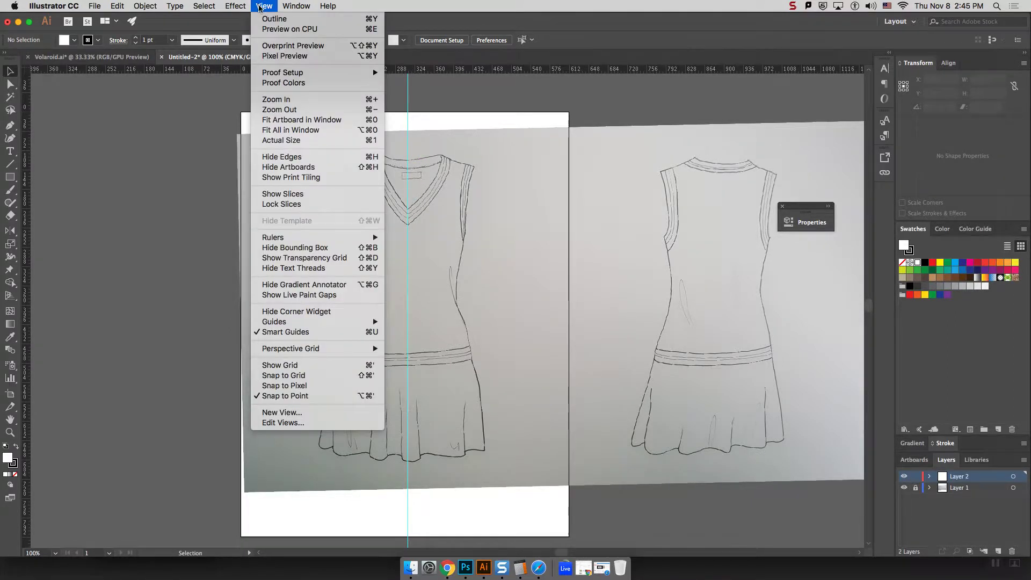
mouse_move(336, 322)
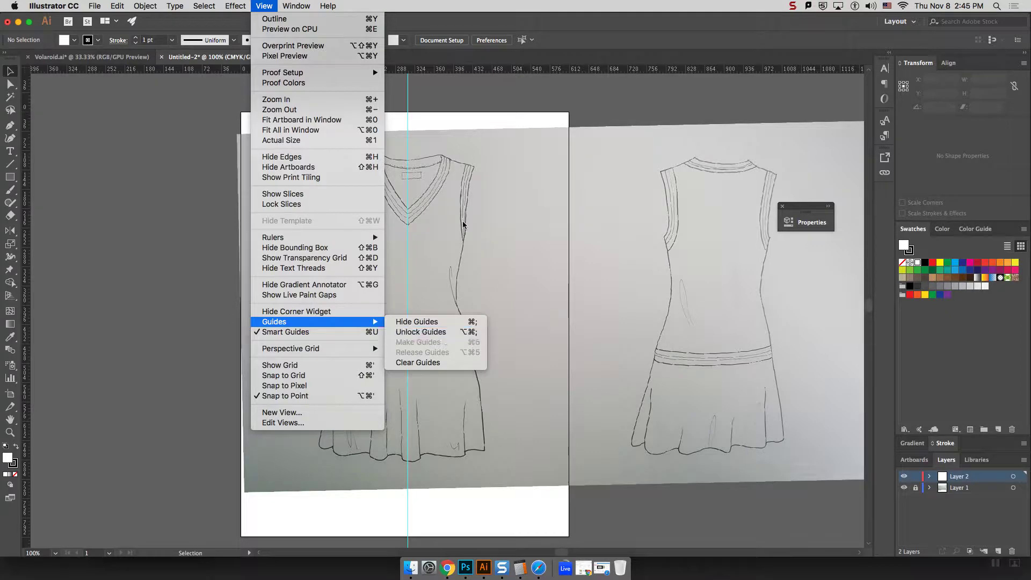
left_click(442, 339)
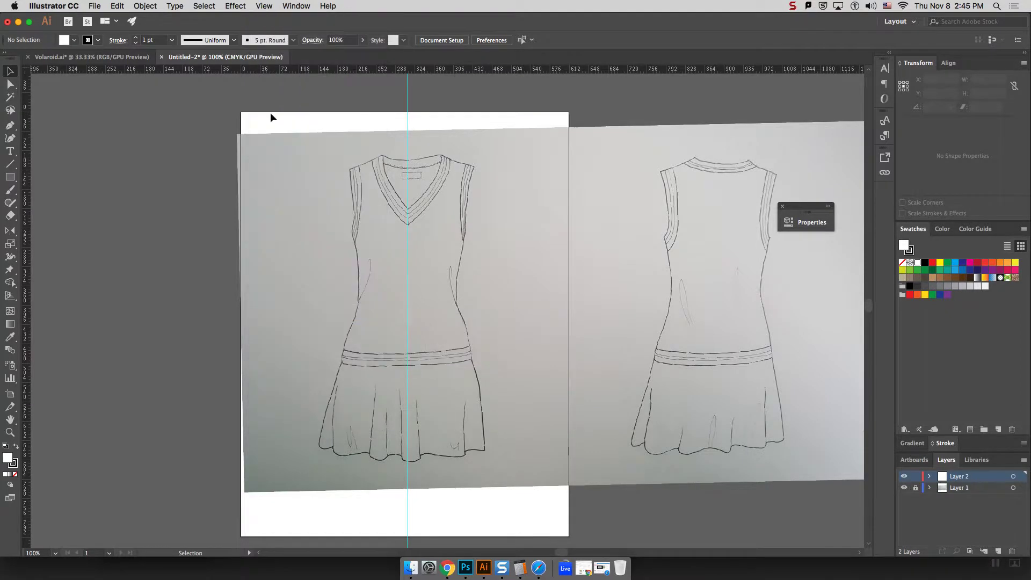
left_click(10, 126)
Start the bodice outline at the V-neck and trace the neckline, shoulder and armhole
key("super+equal")
key("super+equal")
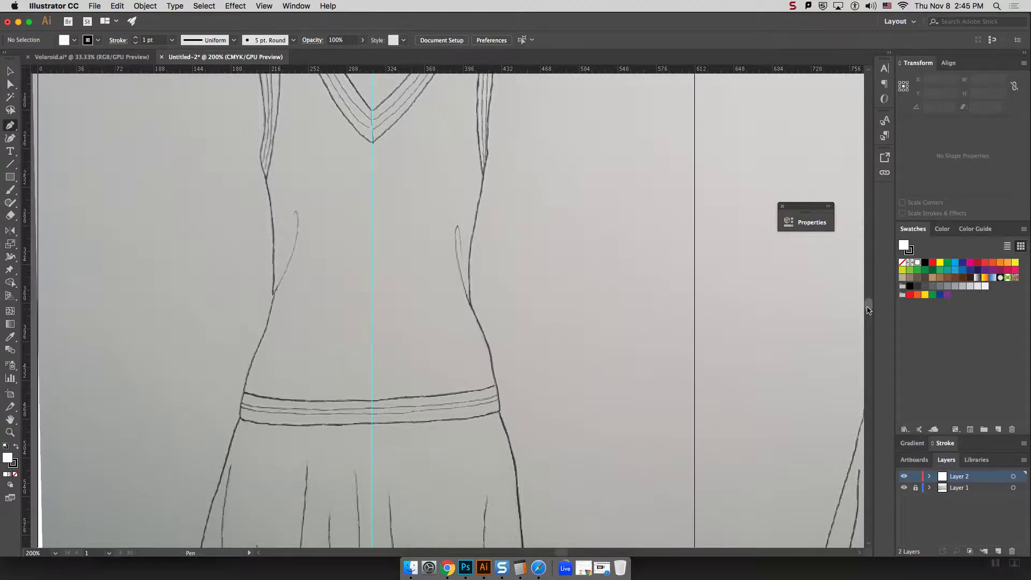
left_click_drag(869, 311, 871, 305)
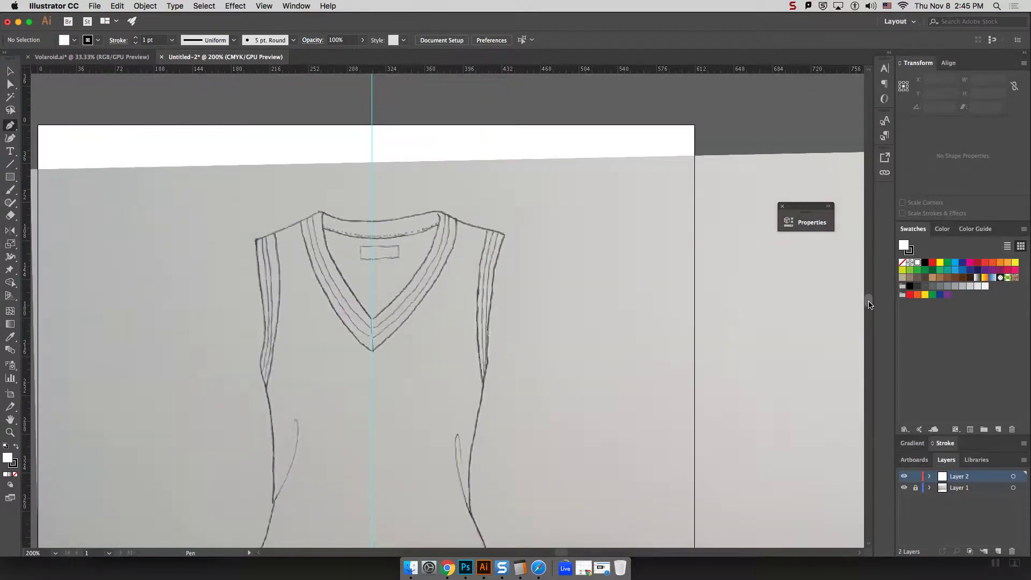
left_click(372, 352)
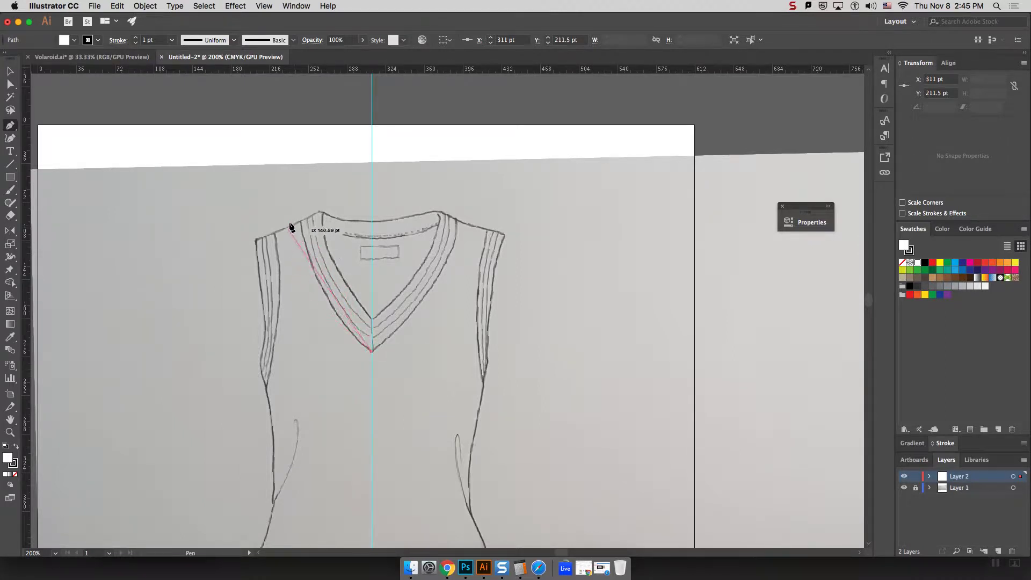
key("super+minus")
key("super+minus")
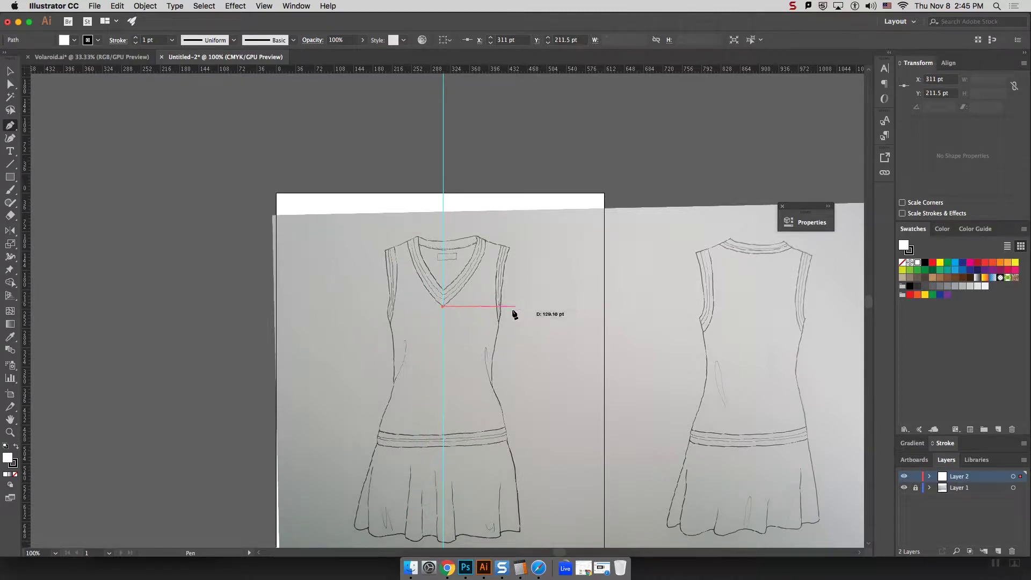
key("super+equal")
key("super+equal")
key("super+equal")
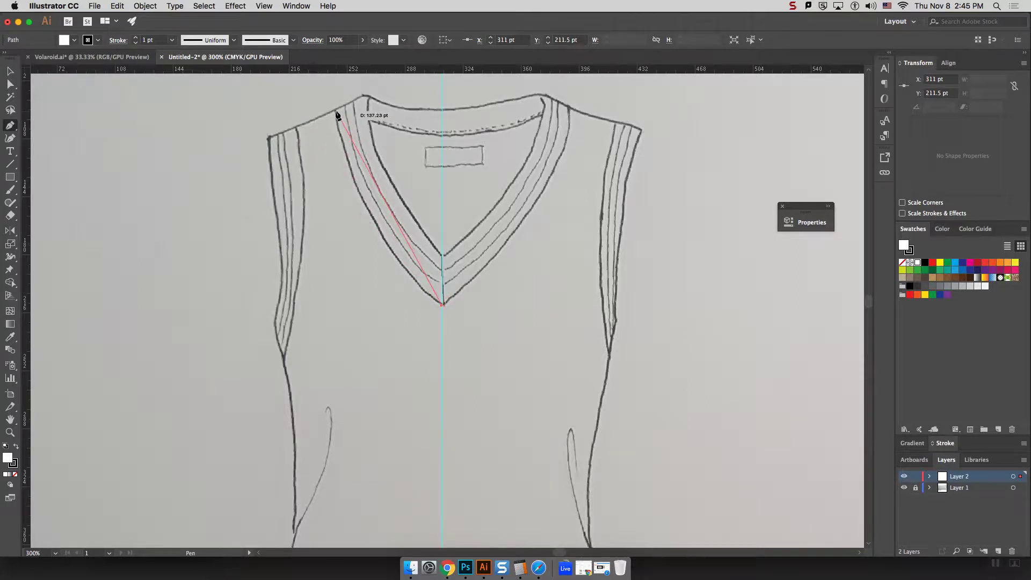
left_click_drag(334, 111, 313, 81)
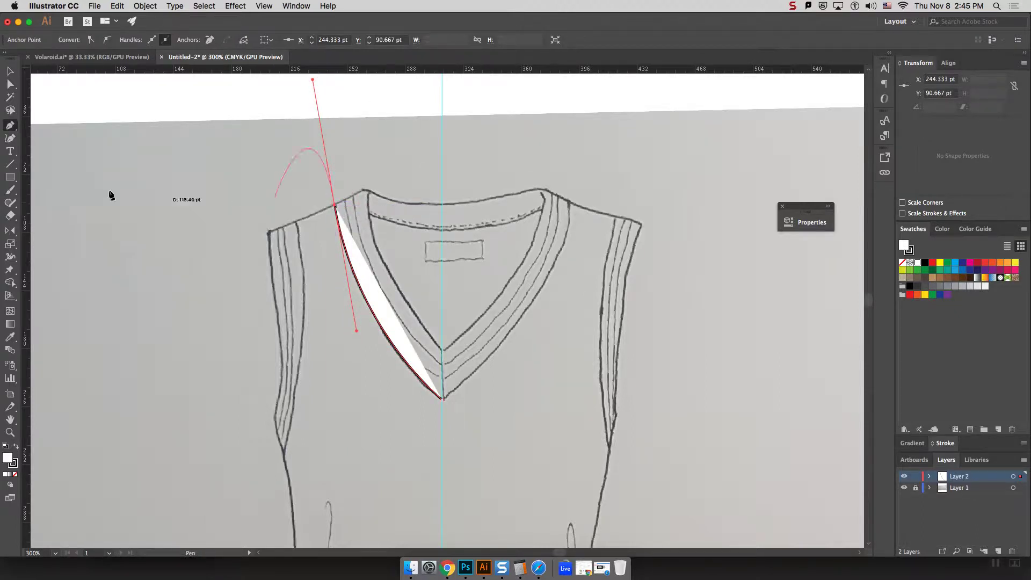
left_click(333, 207)
left_click(296, 221)
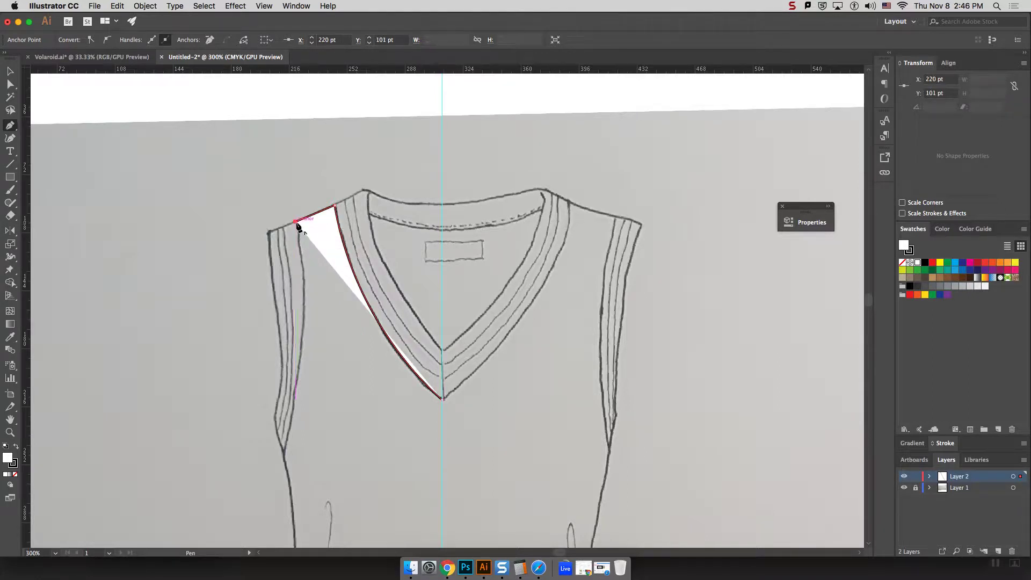
left_click_drag(296, 222, 314, 320)
left_click_drag(324, 359, 324, 358)
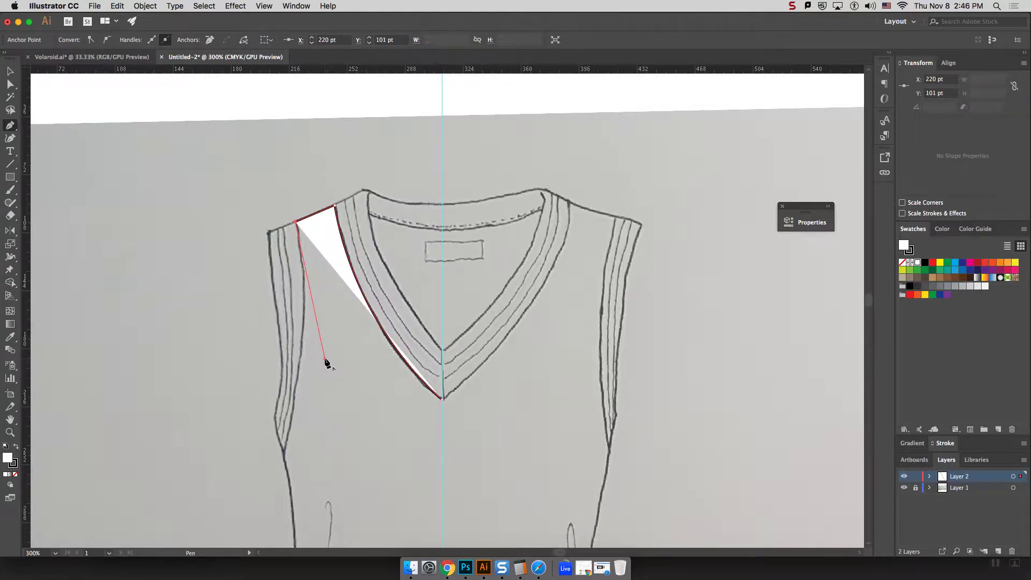
Continue the outline down the side seam to the waistband and end on the centre guide
left_click(284, 455)
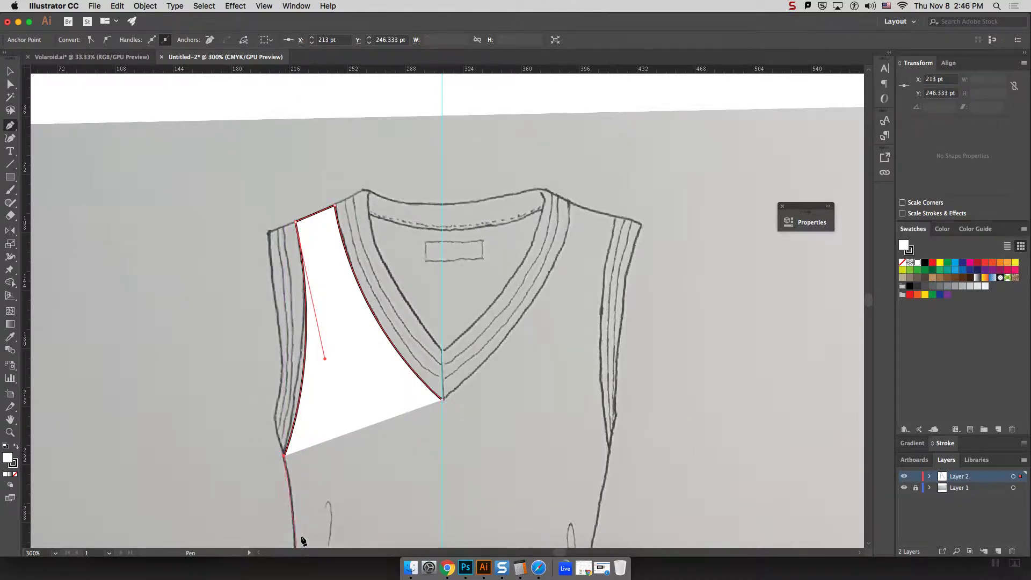
scroll(306, 527, "down", 10)
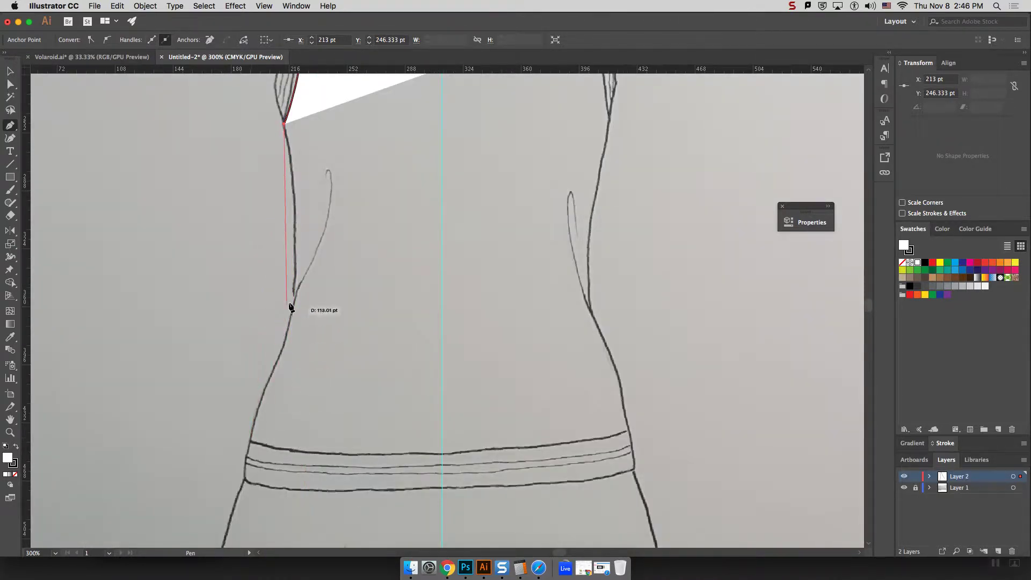
left_click_drag(295, 297, 285, 371)
left_click_drag(251, 441, 243, 501)
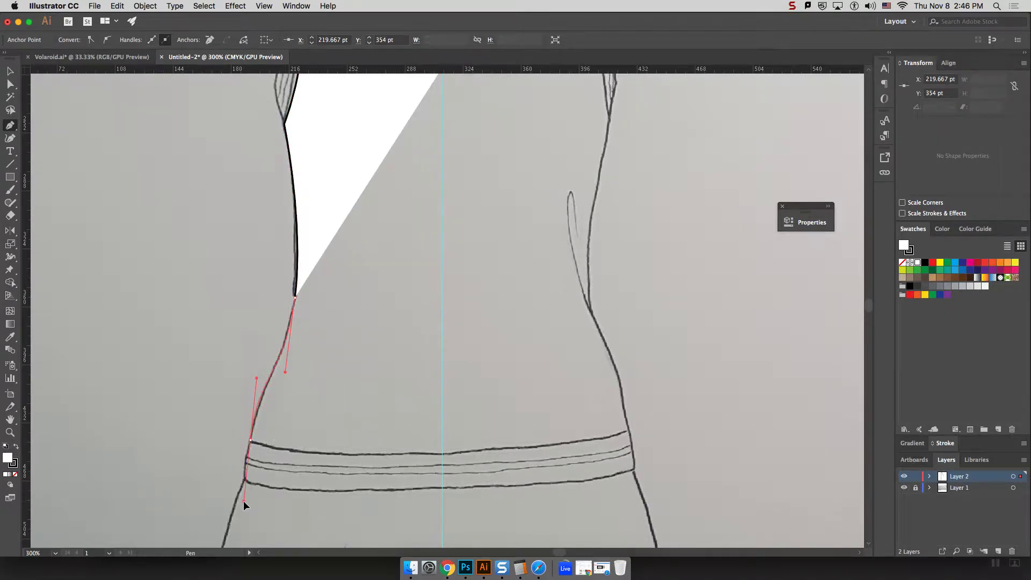
left_click(250, 441)
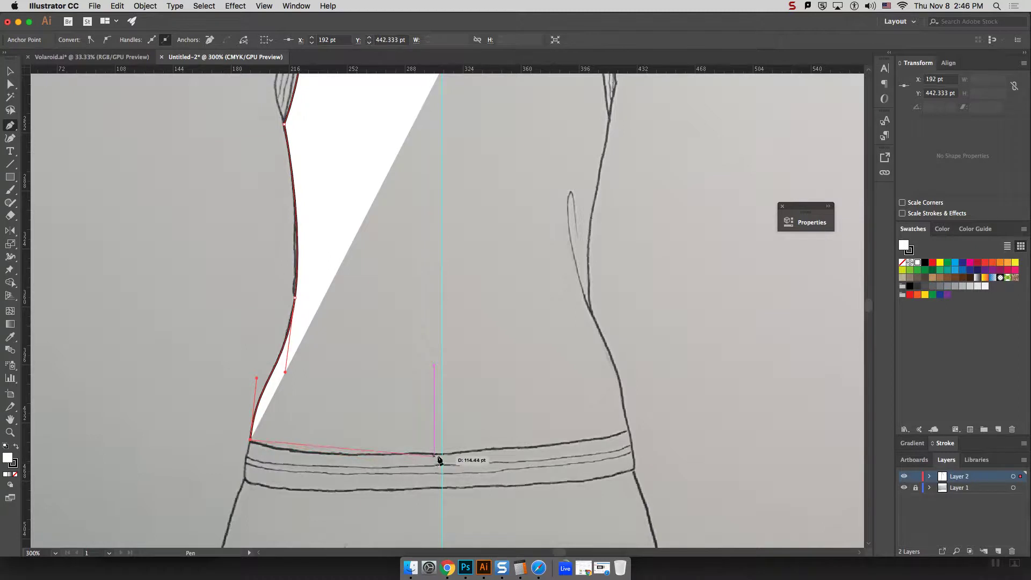
left_click_drag(443, 455, 590, 453)
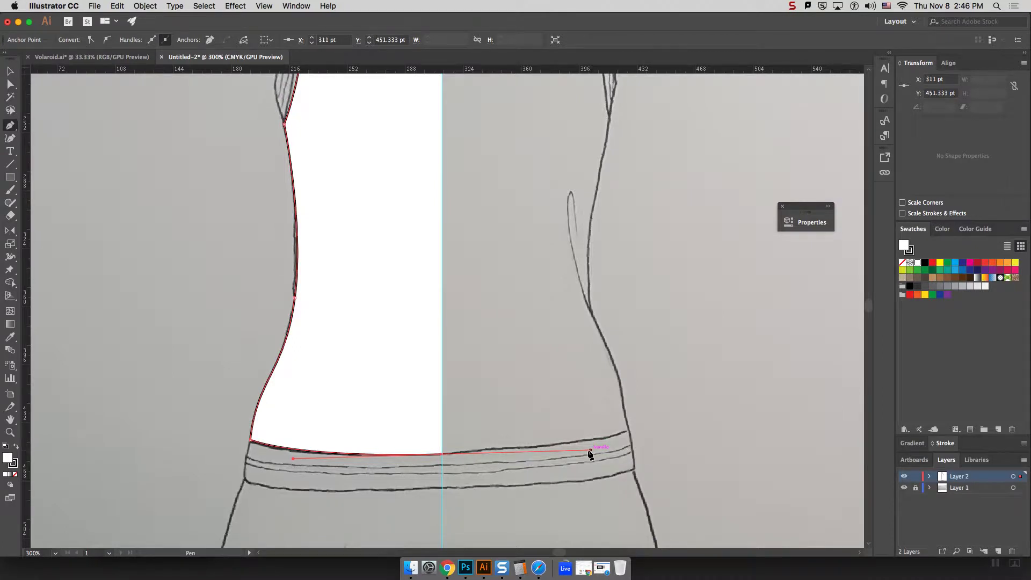
key("super")
key("super+minus")
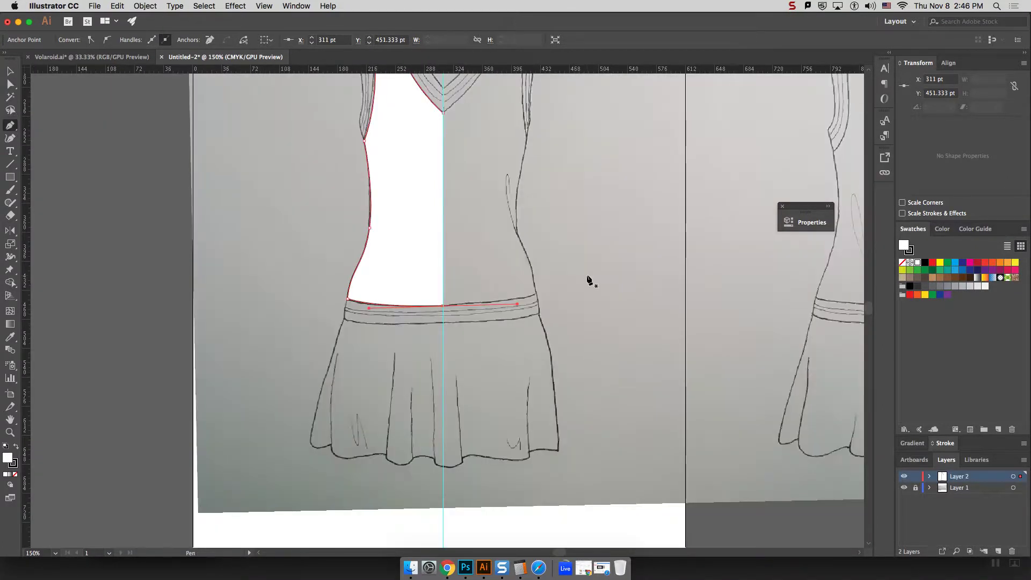
scroll(717, 271, "up", 5)
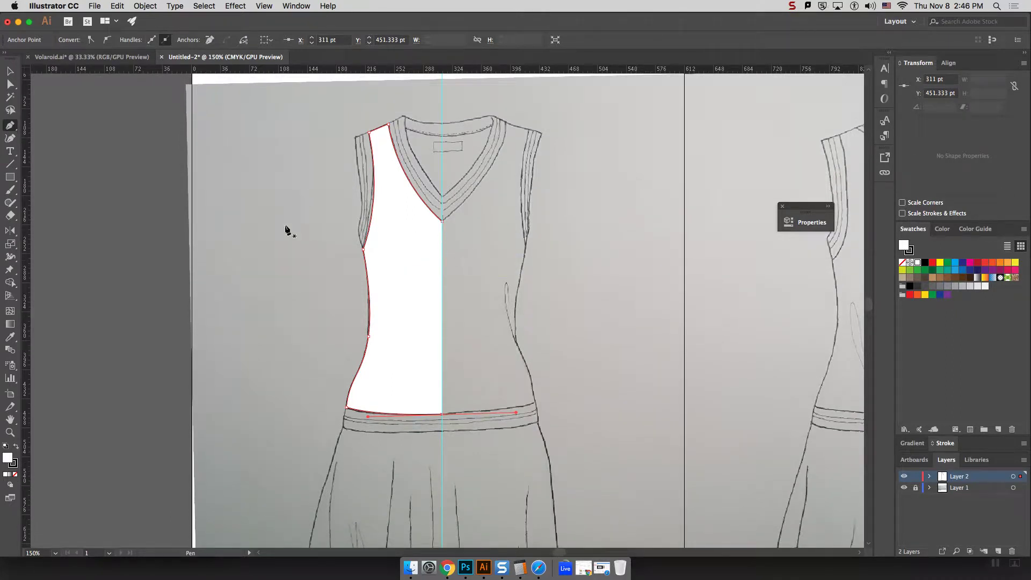
left_click(9, 71)
Make a vertically reflected copy of the left bodice half
left_click(230, 174)
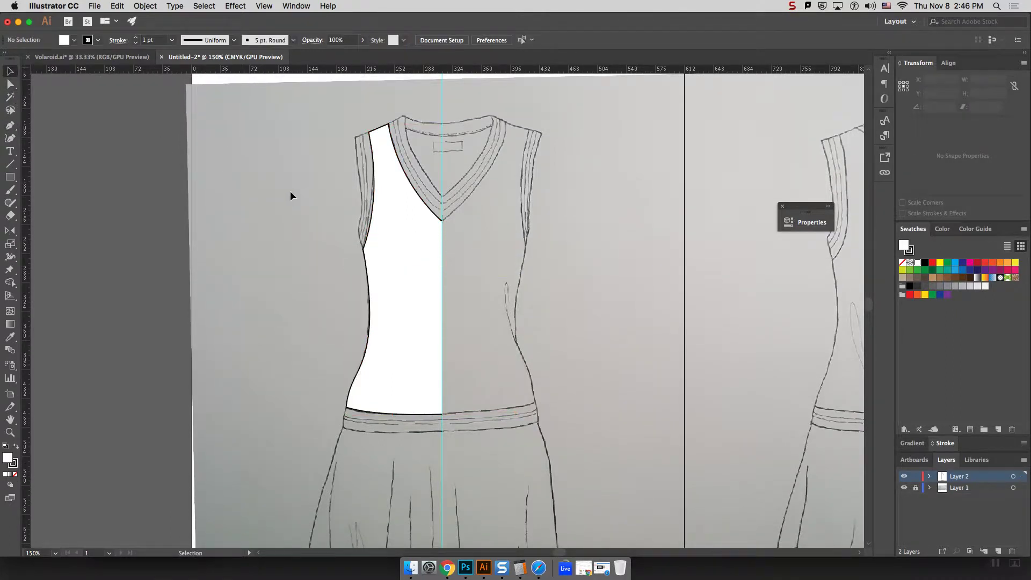
left_click(406, 243)
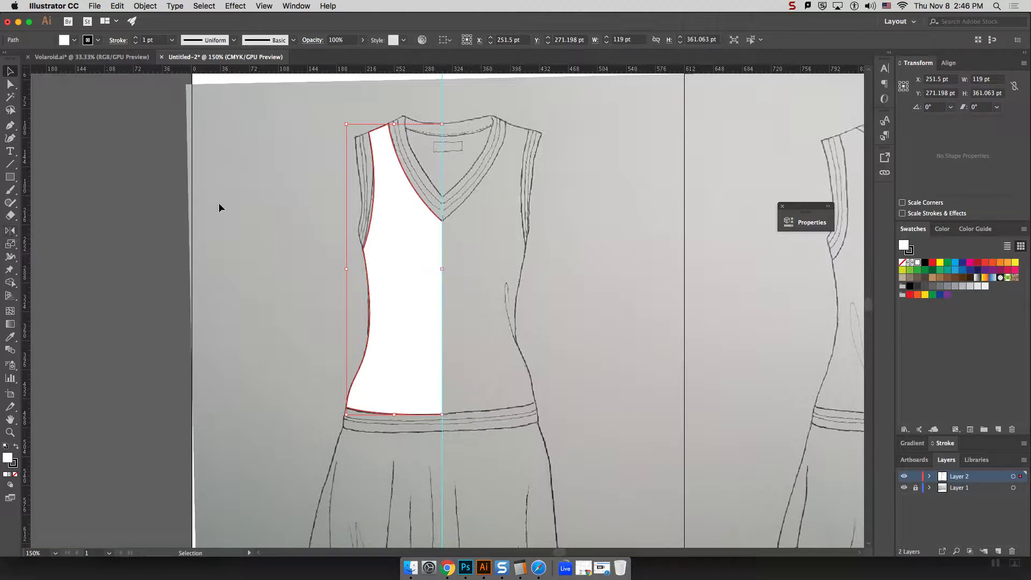
right_click(406, 226)
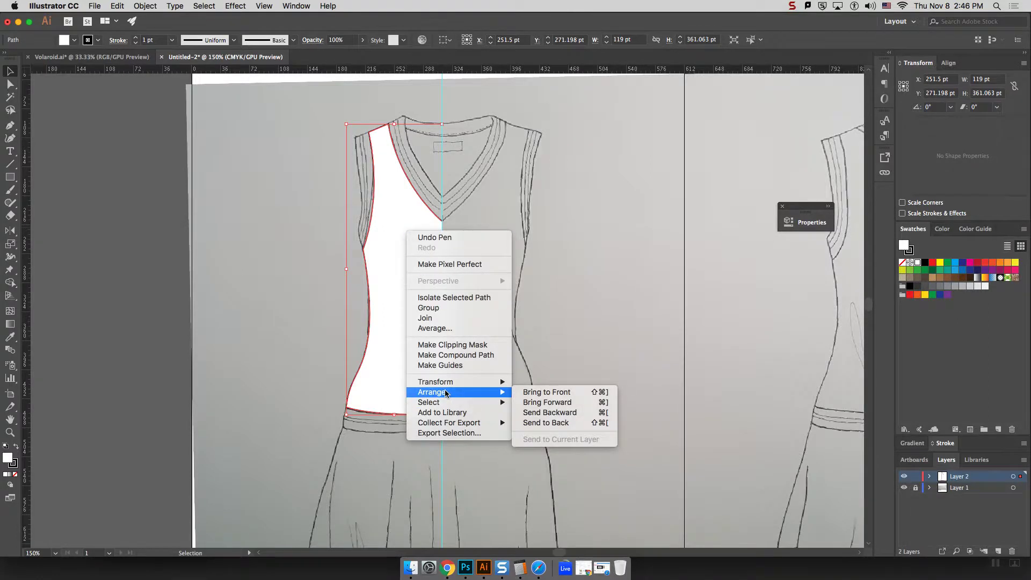
mouse_move(444, 383)
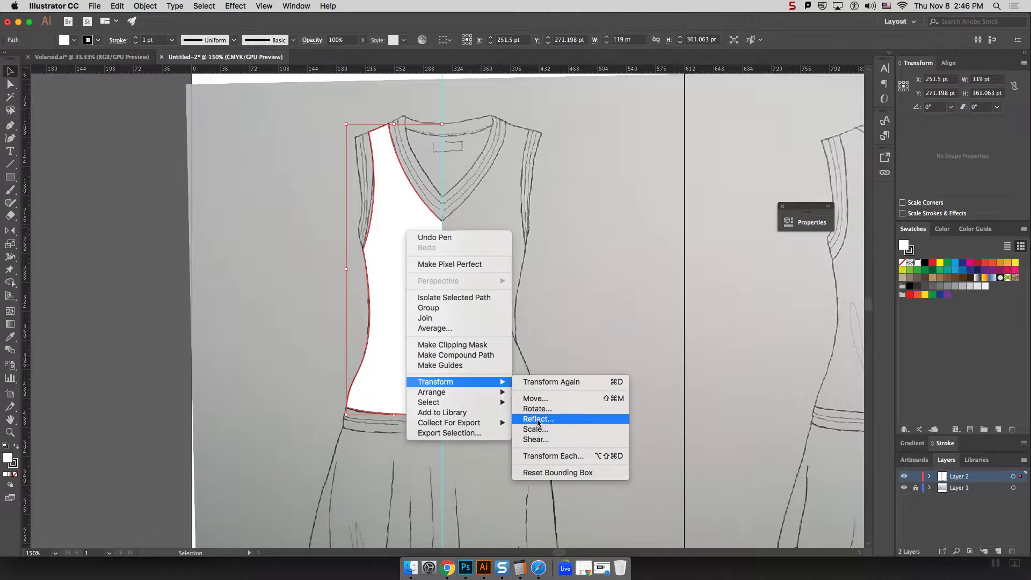
left_click(537, 419)
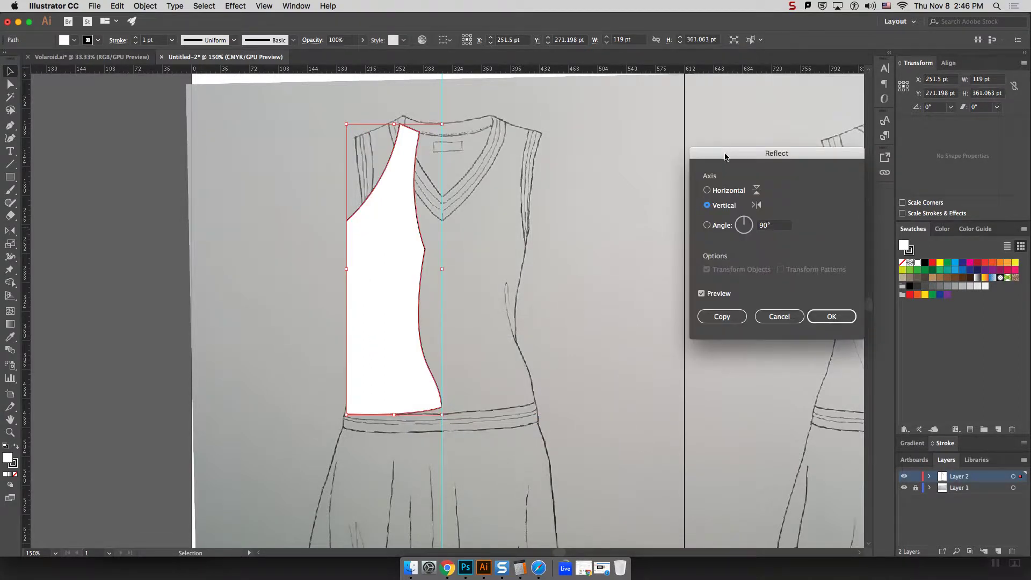
left_click_drag(725, 150, 635, 112)
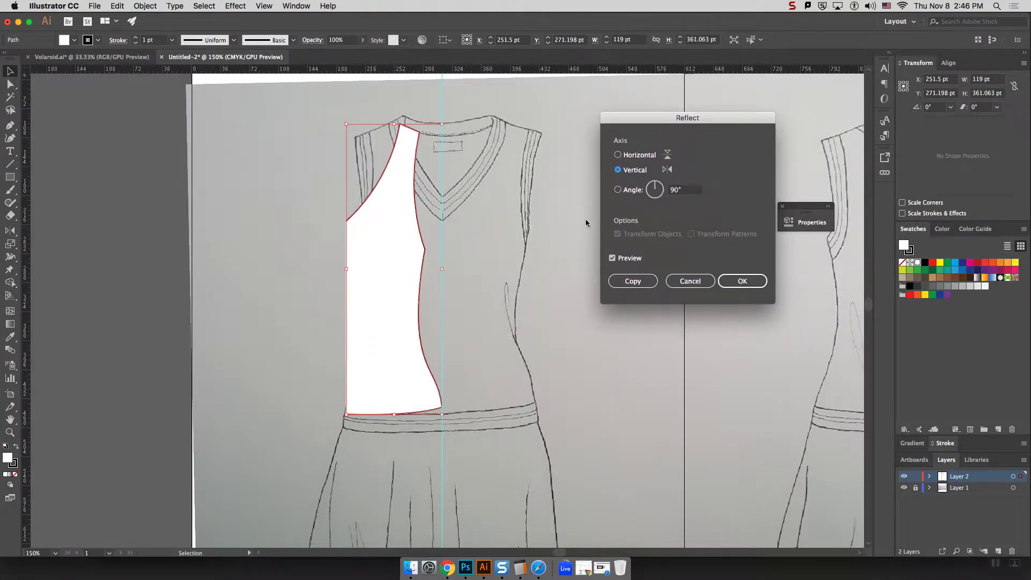
left_click(613, 258)
left_click(613, 258)
left_click(637, 285)
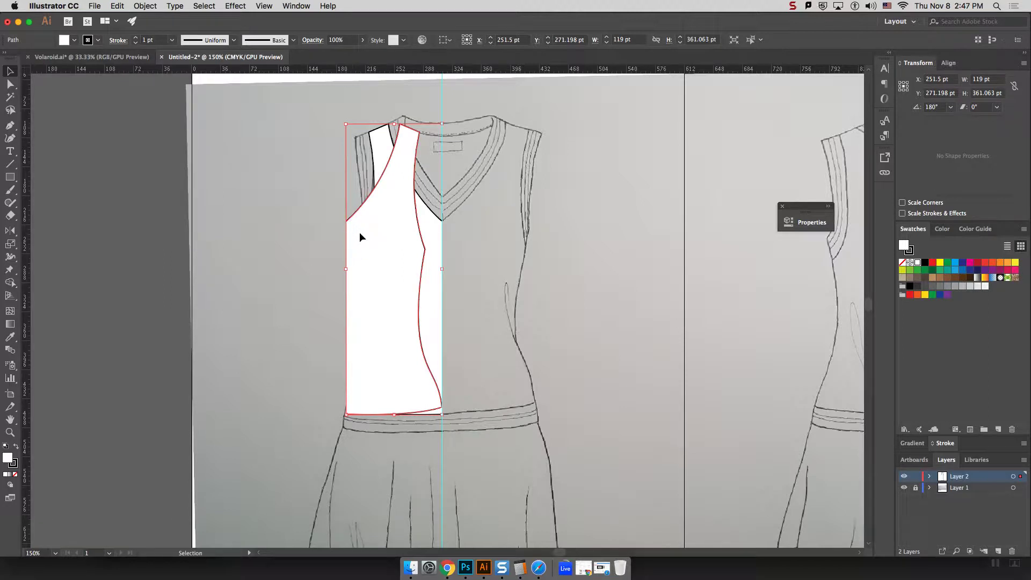
Slide the mirrored copy across the centre guide and snap it onto the right side
left_click_drag(360, 232, 456, 235)
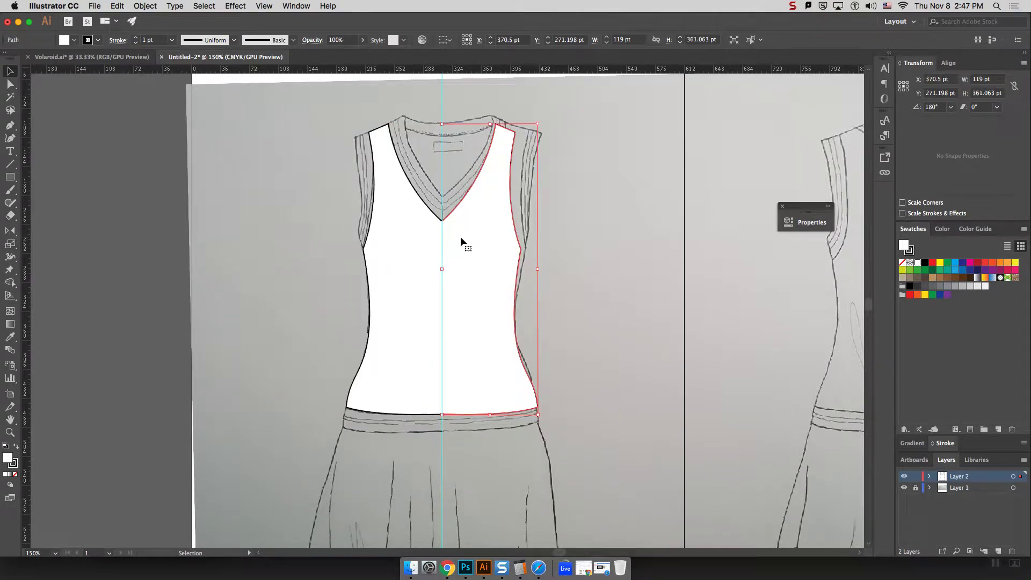
key("ctrl+z")
key("a")
key("ctrl+z")
key("v")
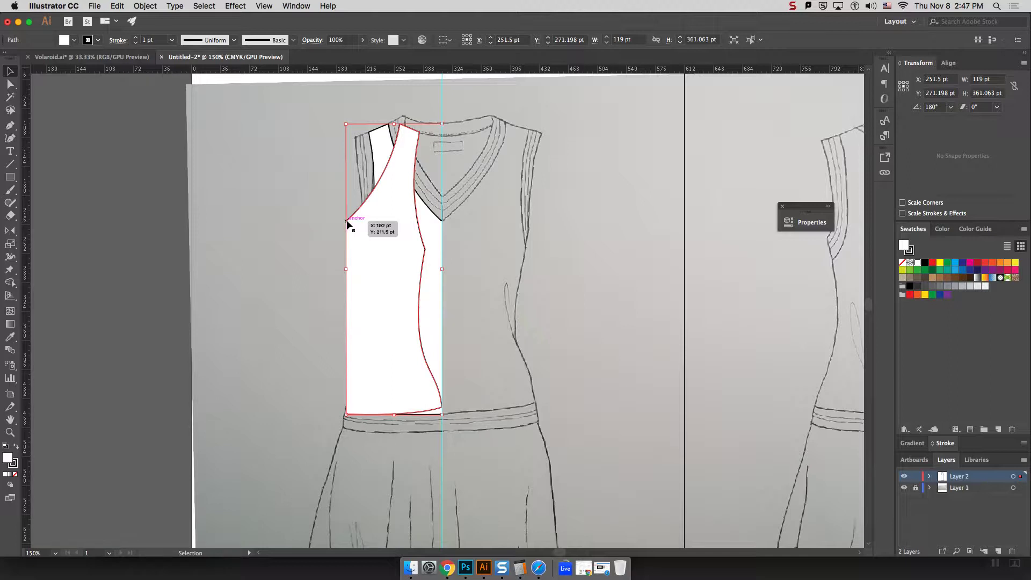
left_click(331, 191)
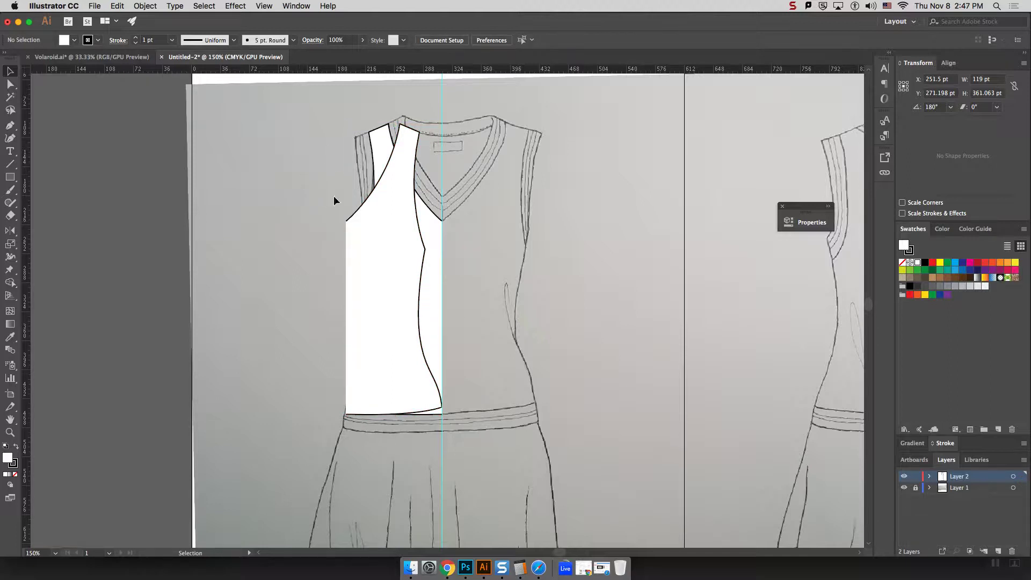
left_click(346, 223)
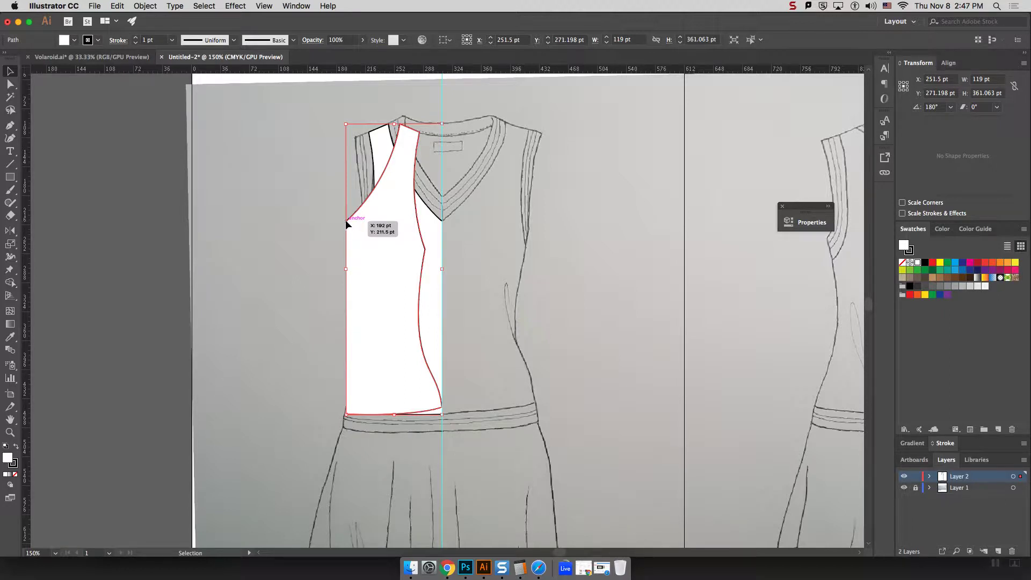
left_click_drag(346, 220, 444, 225)
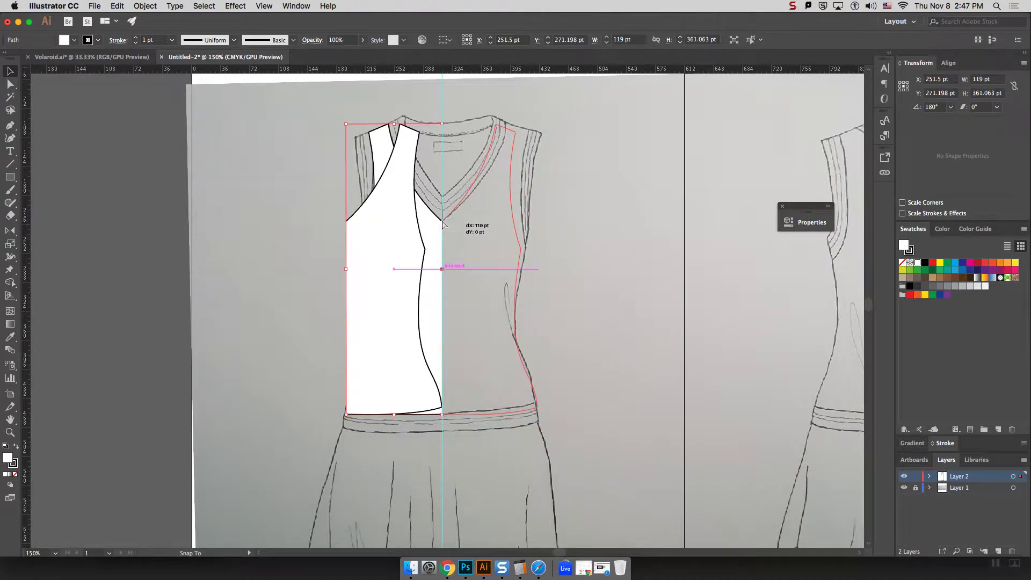
mouse_move(444, 225)
left_mouse_down()
mouse_move(409, 196)
mouse_move(449, 225)
mouse_move(441, 221)
left_mouse_up()
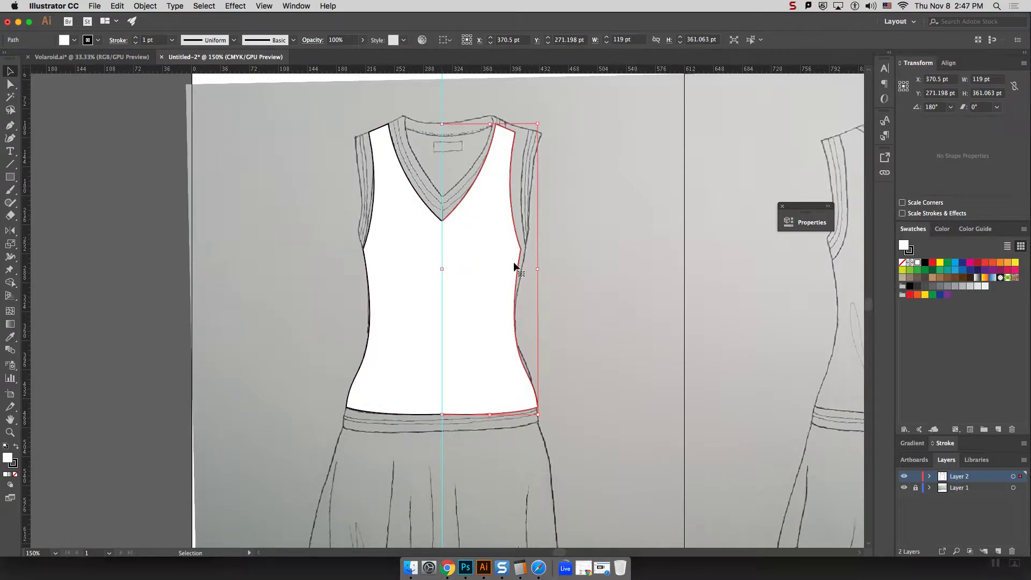
left_click(550, 246)
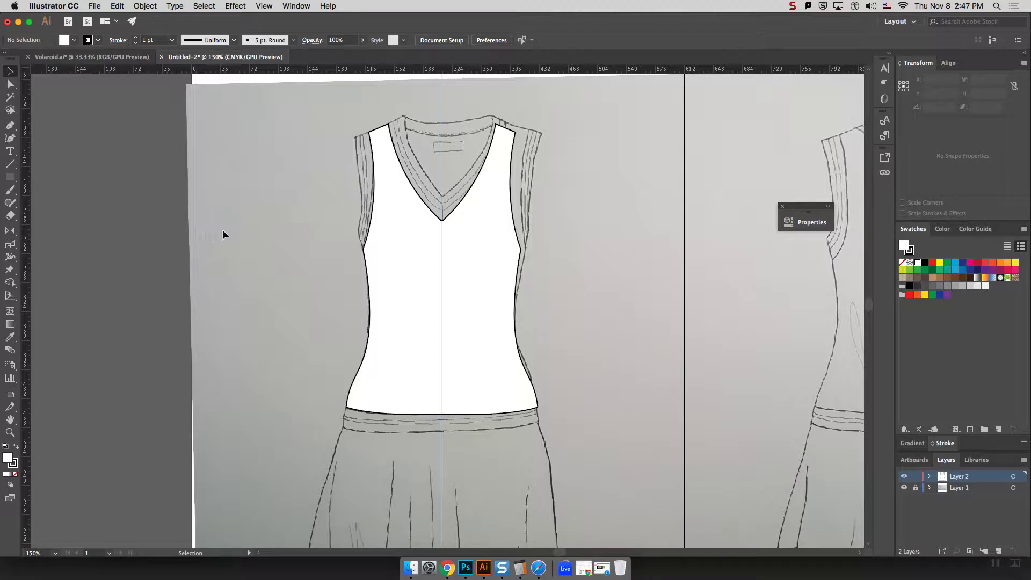
left_click(459, 245)
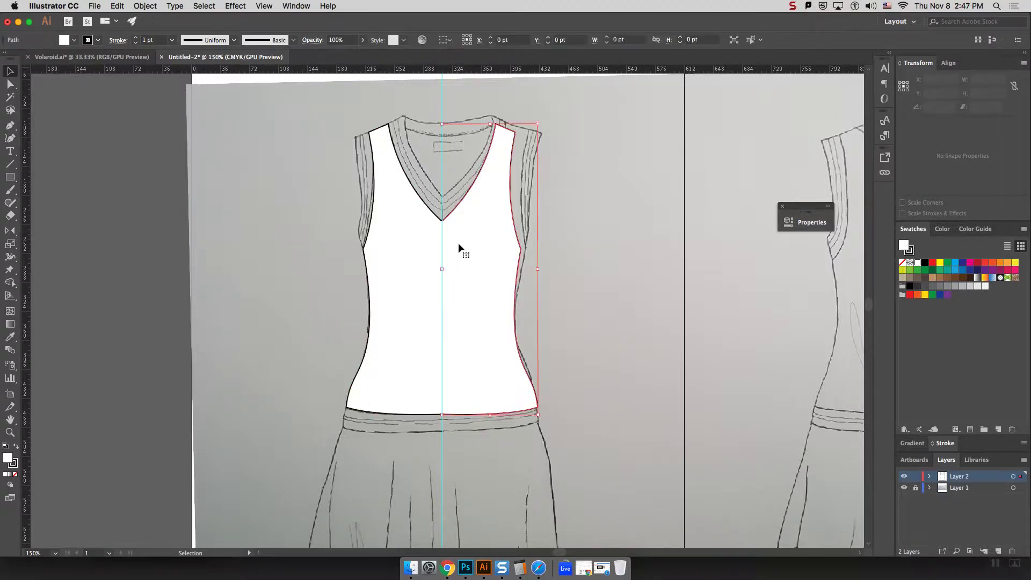
left_click(408, 239, "shift")
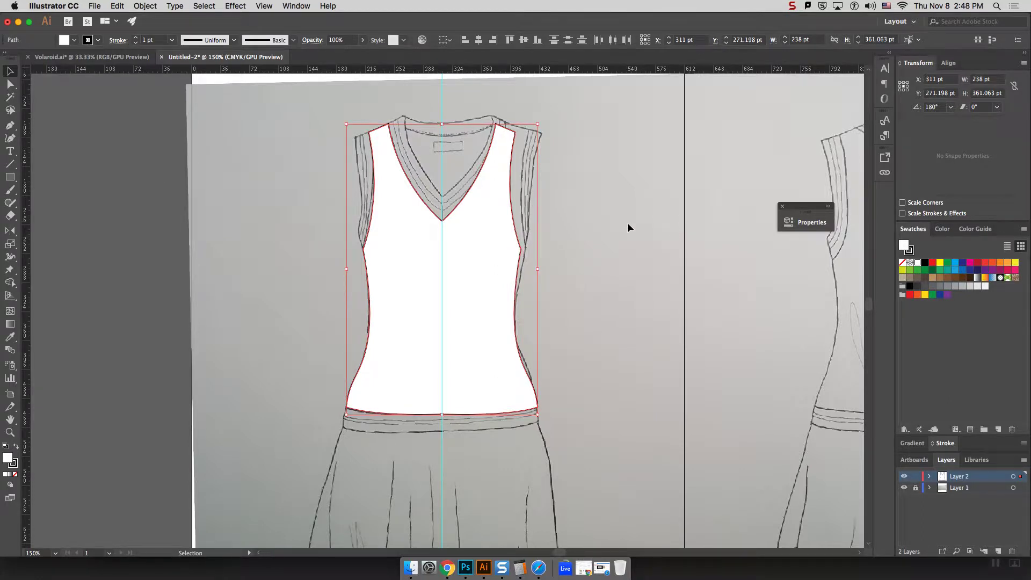
key("super+equal")
key("super+equal")
key("super+equal")
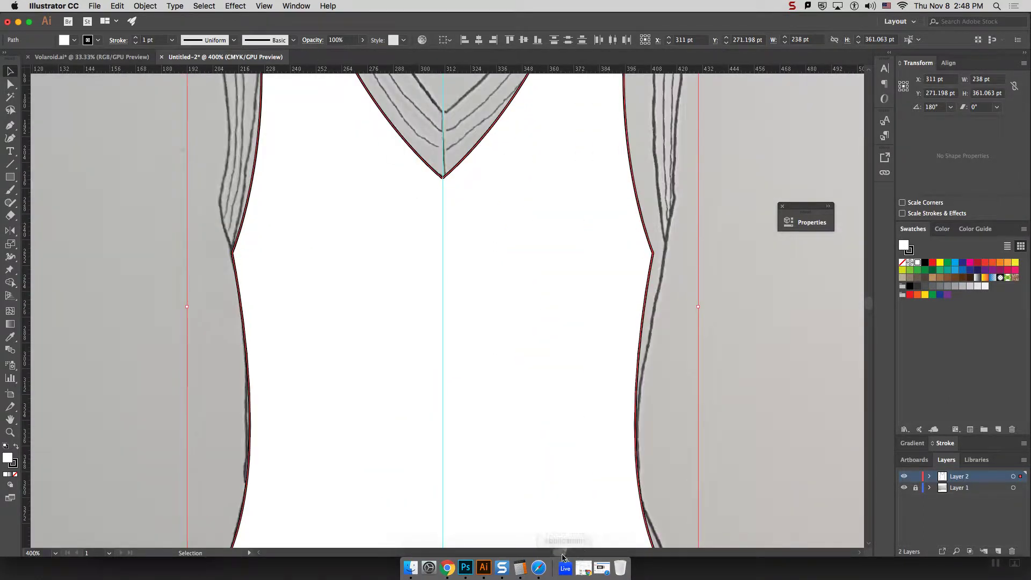
left_click_drag(558, 553, 564, 554)
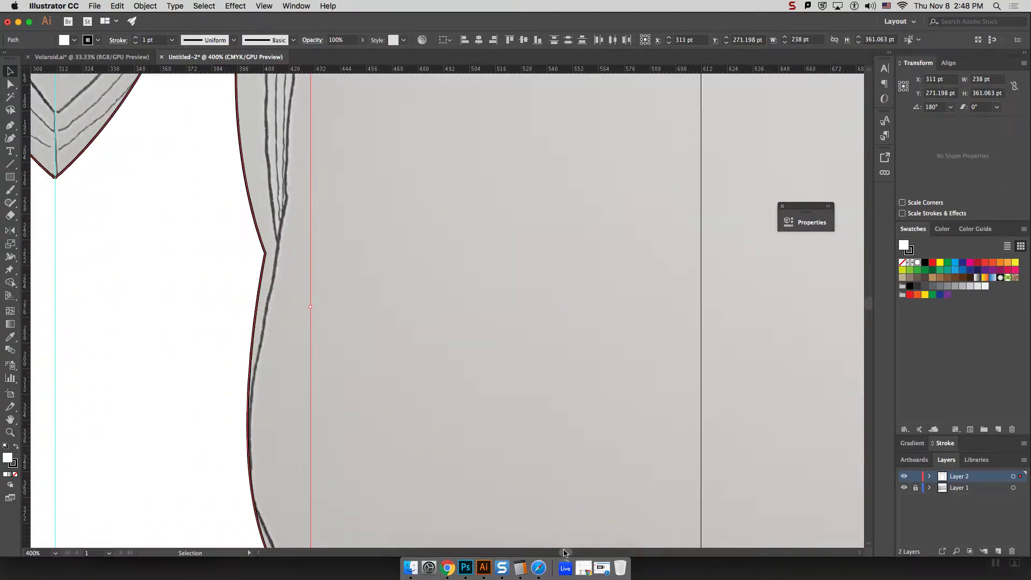
key("super+equal")
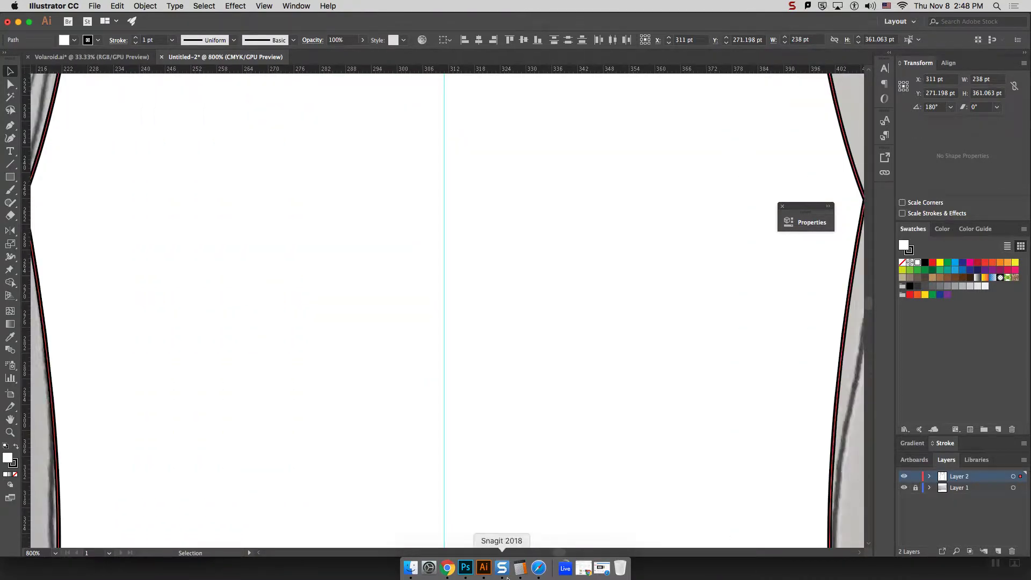
left_click_drag(564, 553, 563, 553)
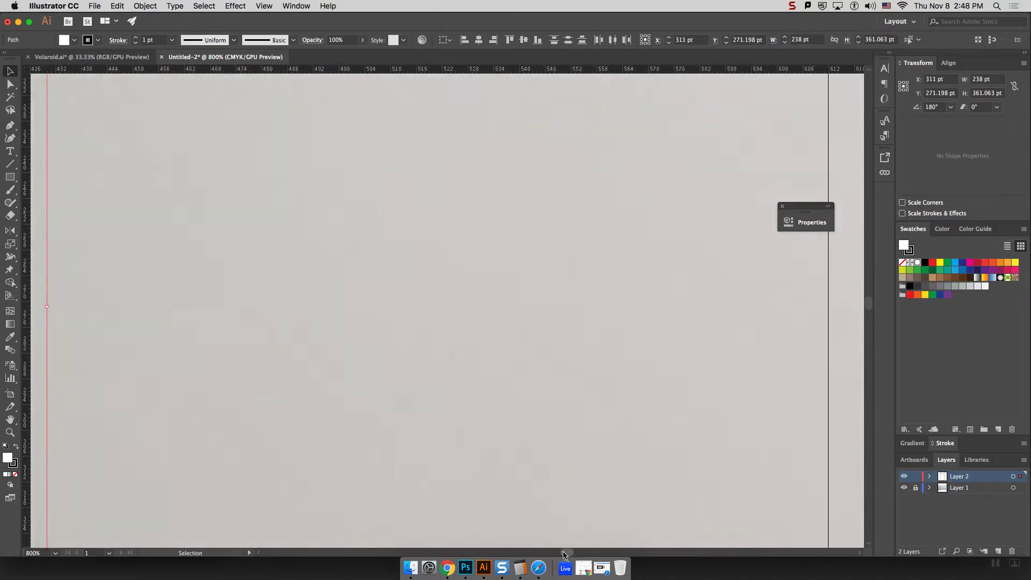
left_click(531, 396)
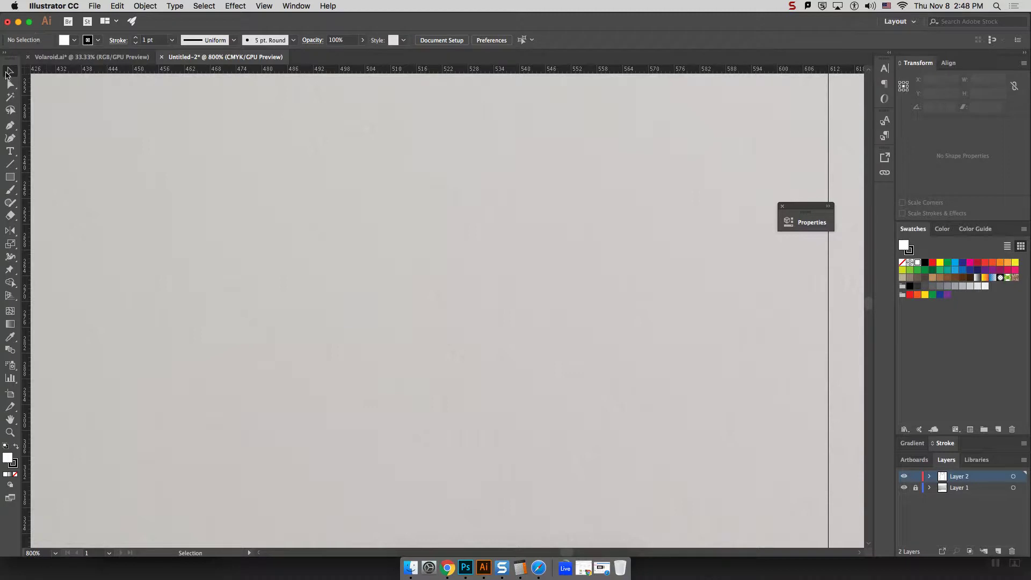
Draw a two-point arc with no fill and reposition it up and left
left_click(10, 125)
left_click_drag(300, 355, 284, 292)
left_click_drag(526, 218, 629, 286)
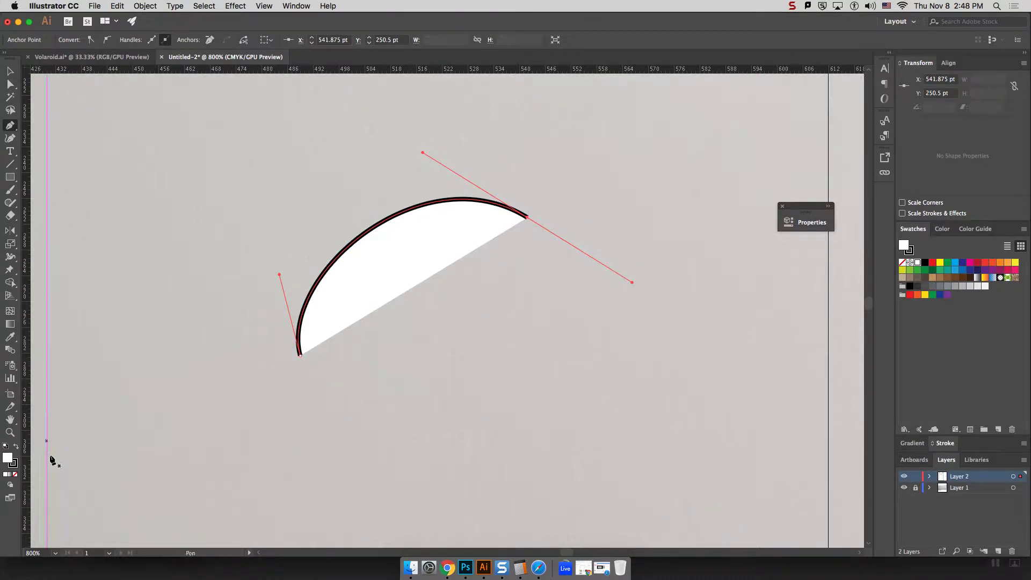
left_click(14, 473)
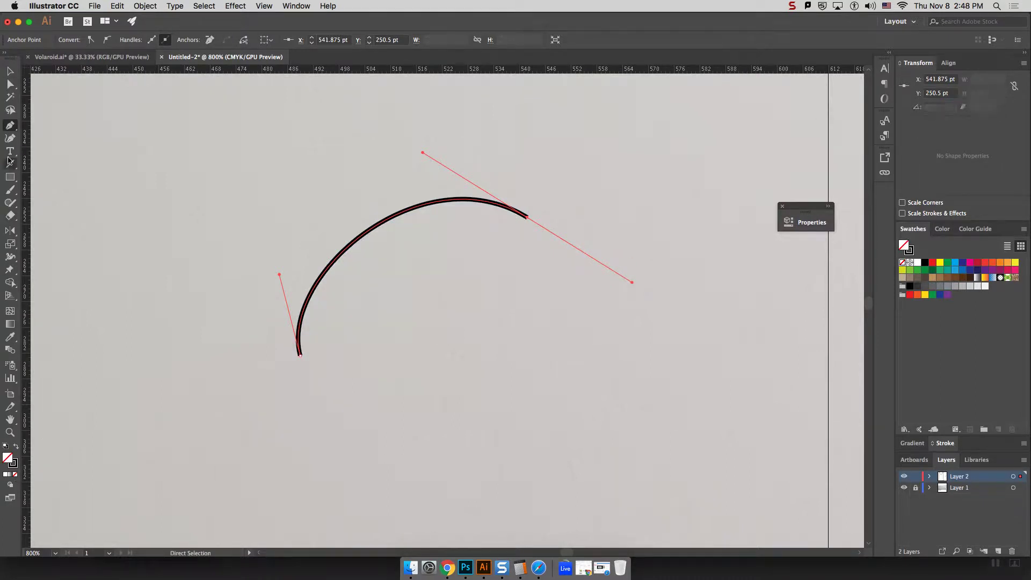
left_click(12, 70)
left_click(316, 220)
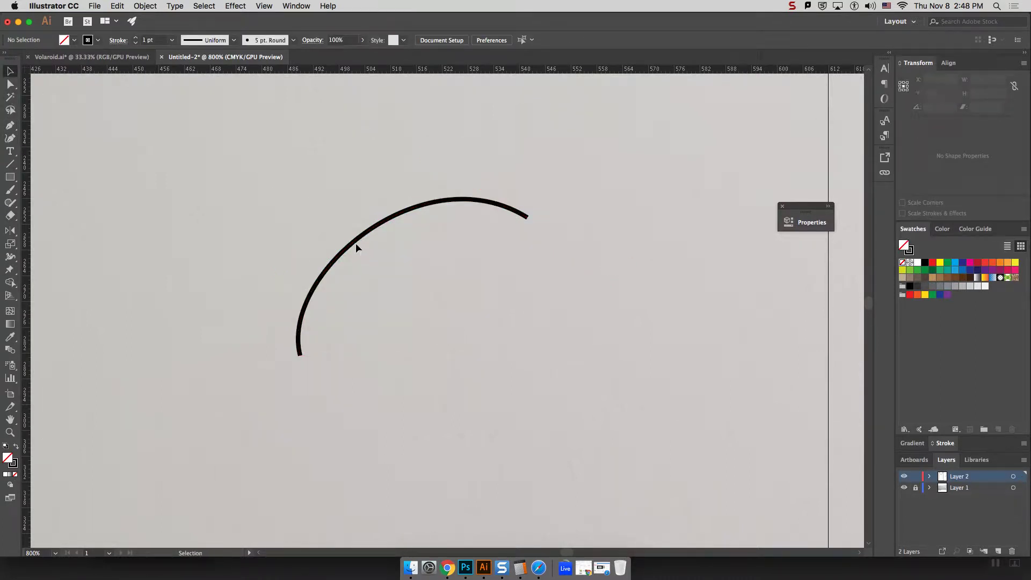
left_click_drag(344, 240, 400, 256)
left_click(611, 266)
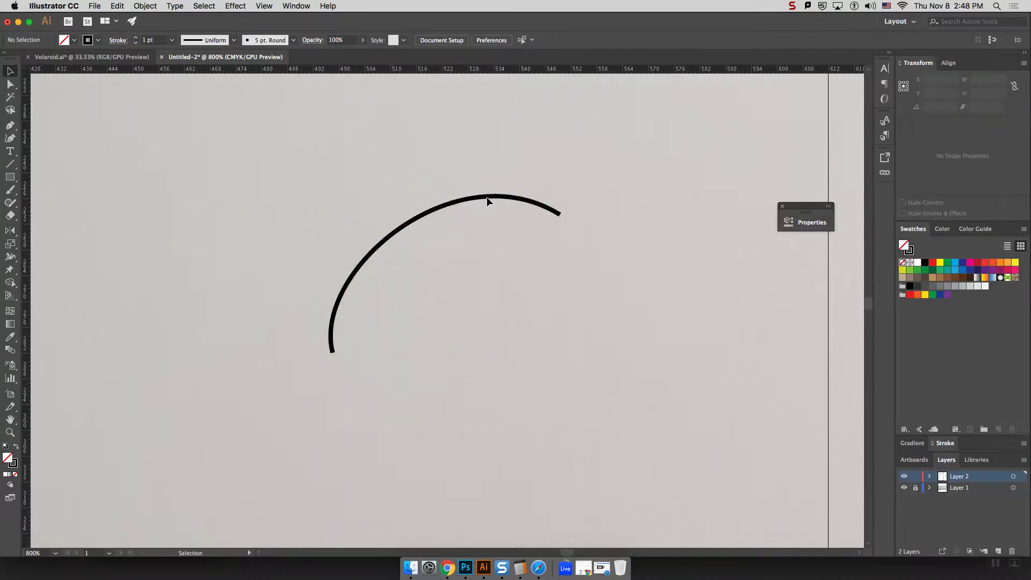
left_click_drag(488, 202, 414, 141)
left_click(69, 133)
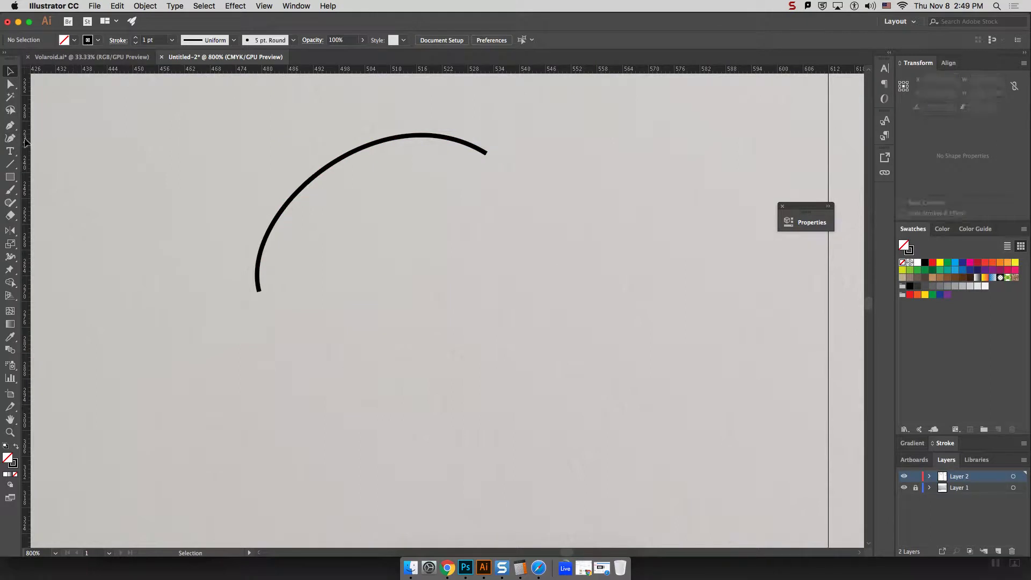
Draw a four-point S-shaped curve and move it left and down beneath the arc
left_click(11, 125)
left_click_drag(337, 352, 380, 410)
left_click_drag(471, 342, 457, 297)
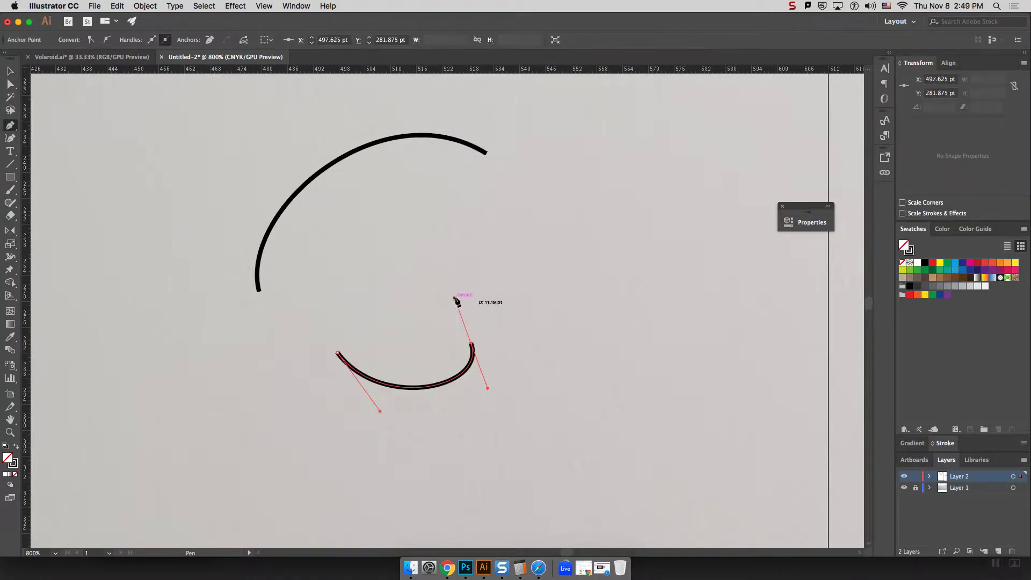
left_click_drag(579, 306, 634, 355)
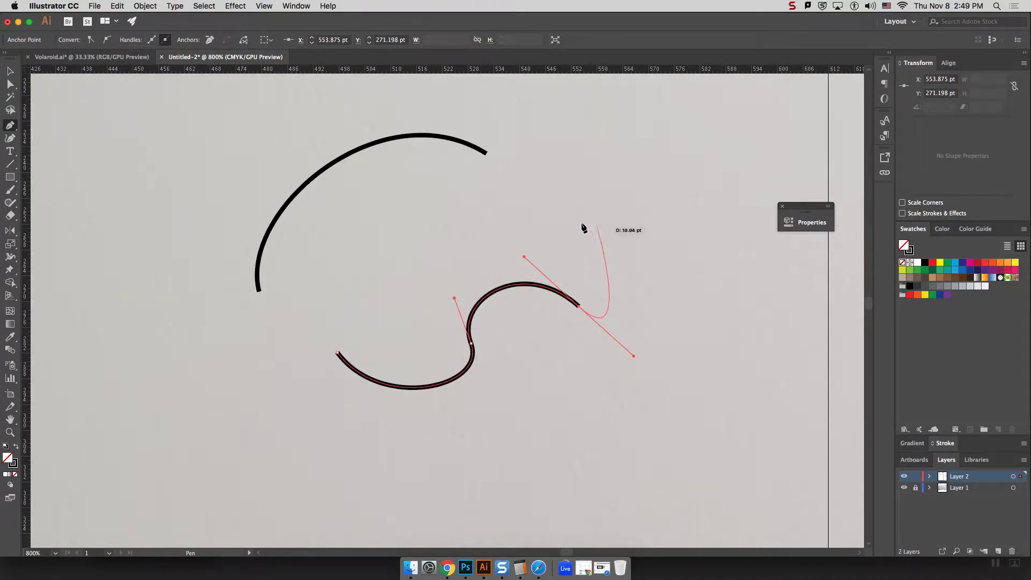
left_click_drag(603, 216, 530, 198)
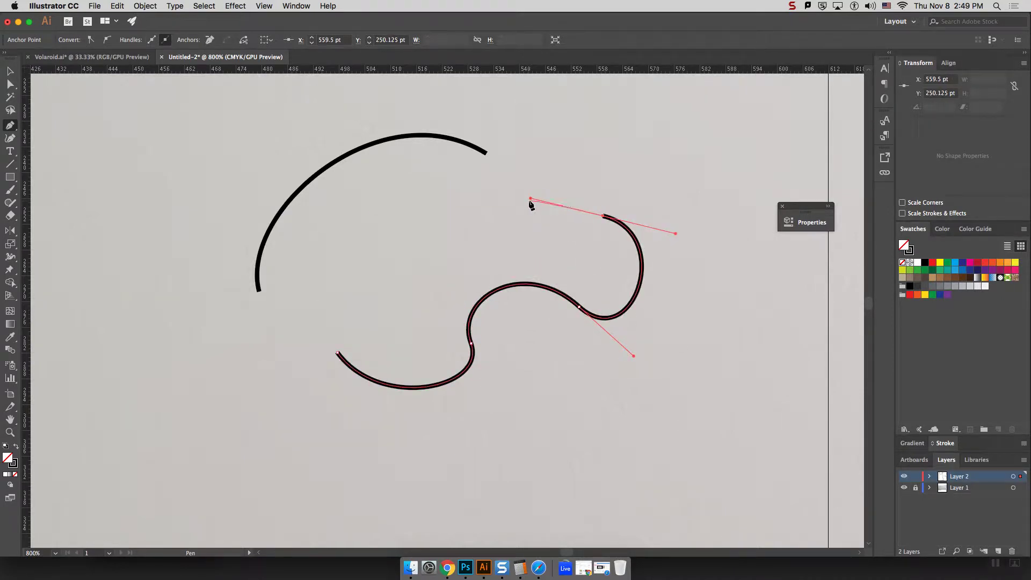
left_click(9, 71)
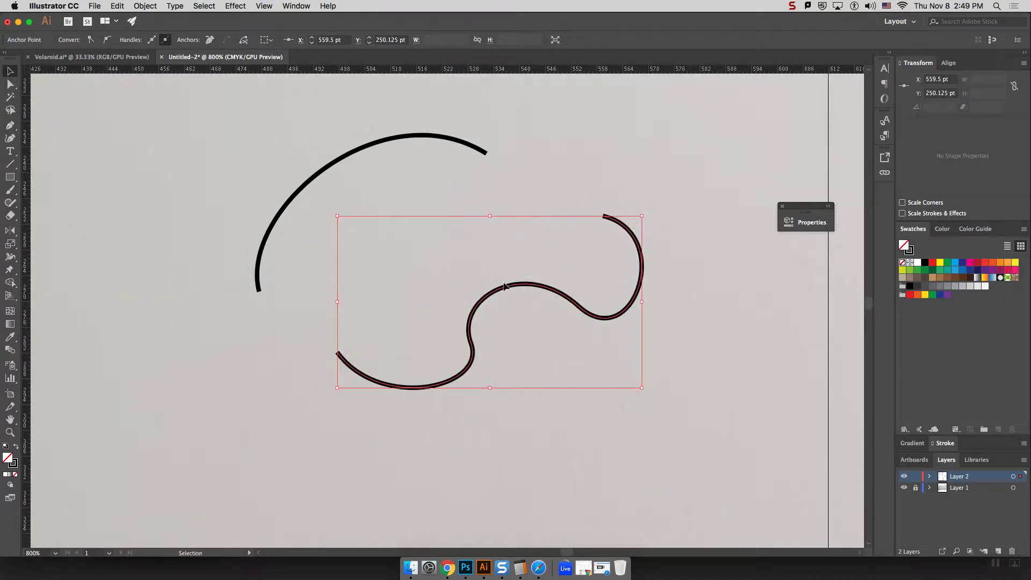
left_click(514, 302)
left_click_drag(522, 286, 486, 314)
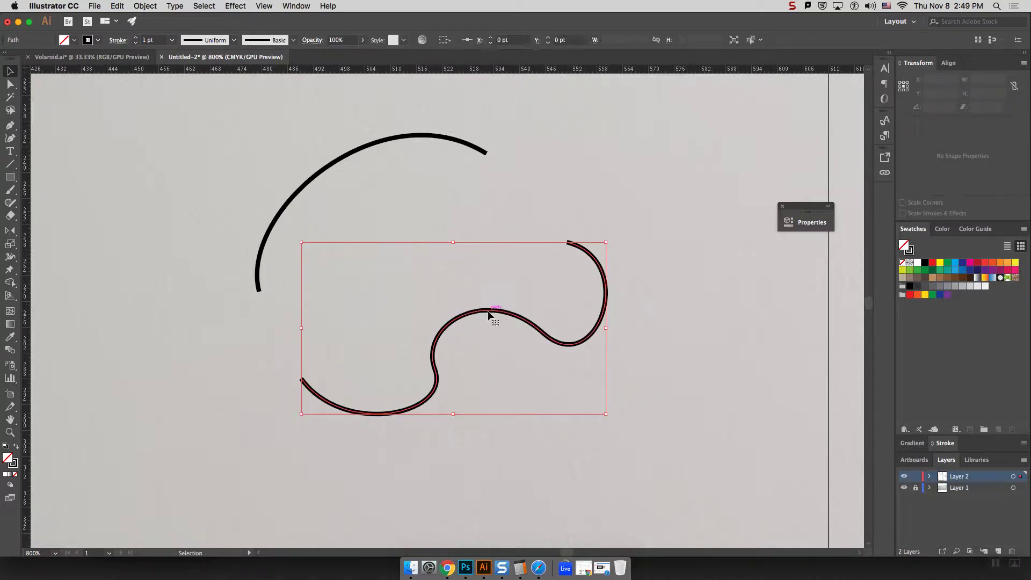
Reshape the S-curve's top-right end, middle bend, lower bowl and right lobe
left_click(11, 85)
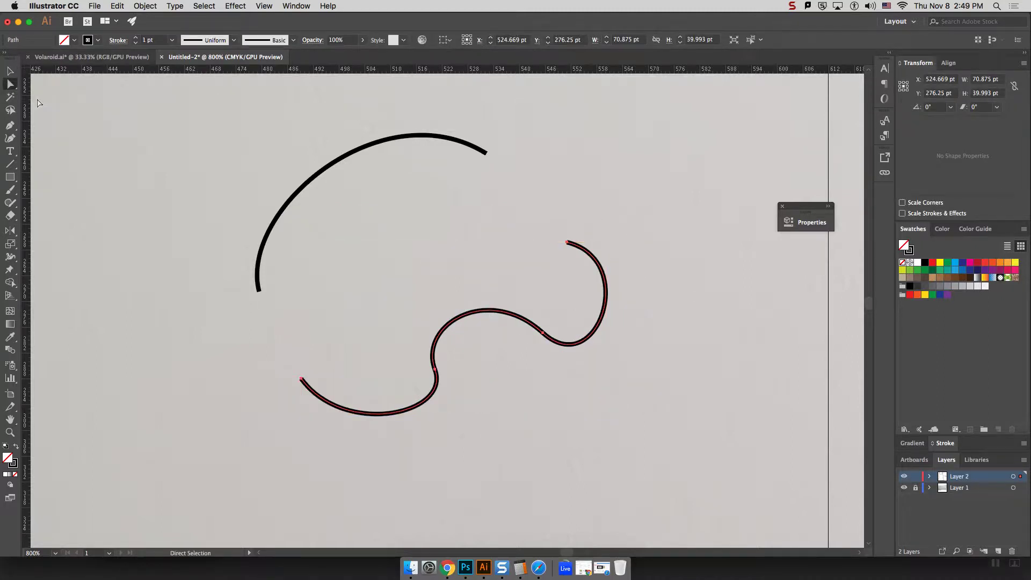
left_click(567, 243)
left_click_drag(567, 243, 585, 207)
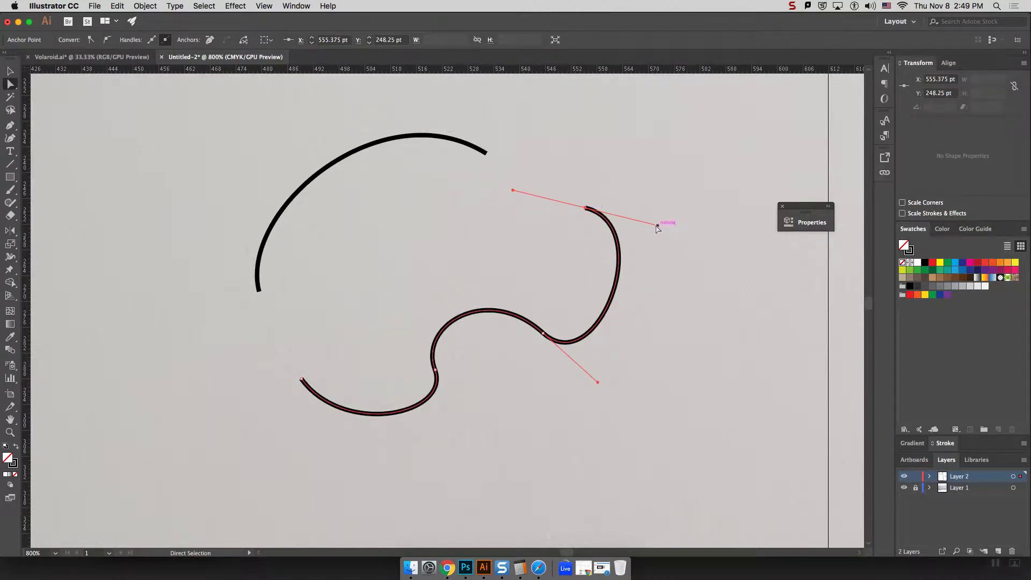
left_click_drag(657, 225, 638, 264)
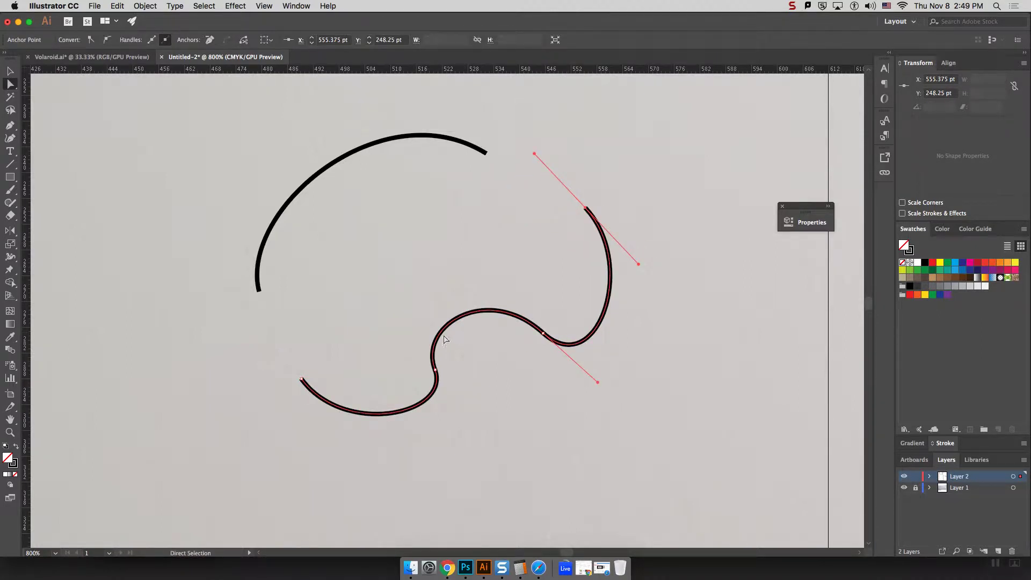
left_click_drag(452, 325, 451, 301)
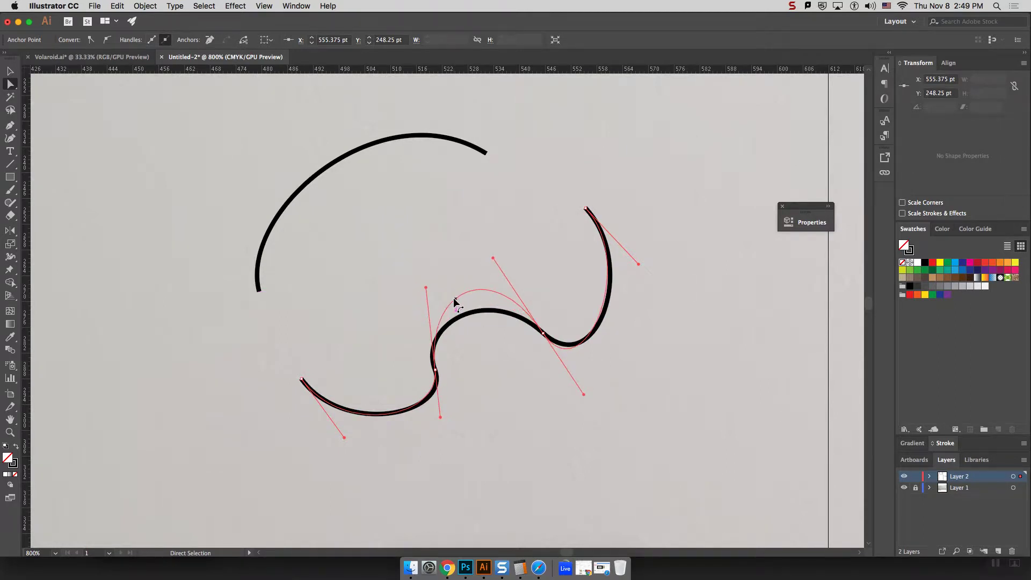
left_click_drag(375, 417, 362, 437)
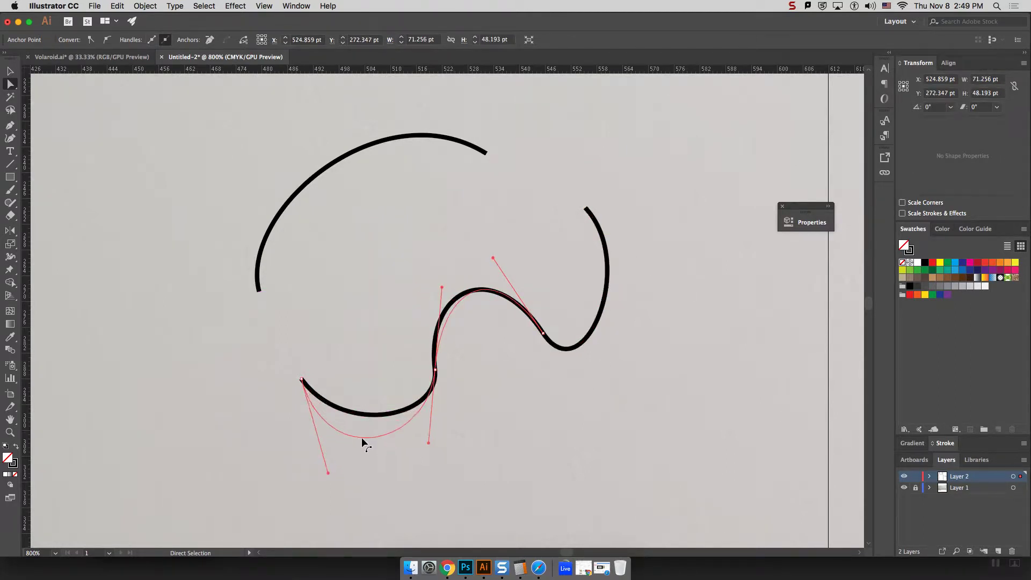
left_click_drag(594, 331, 628, 332)
left_click(591, 172)
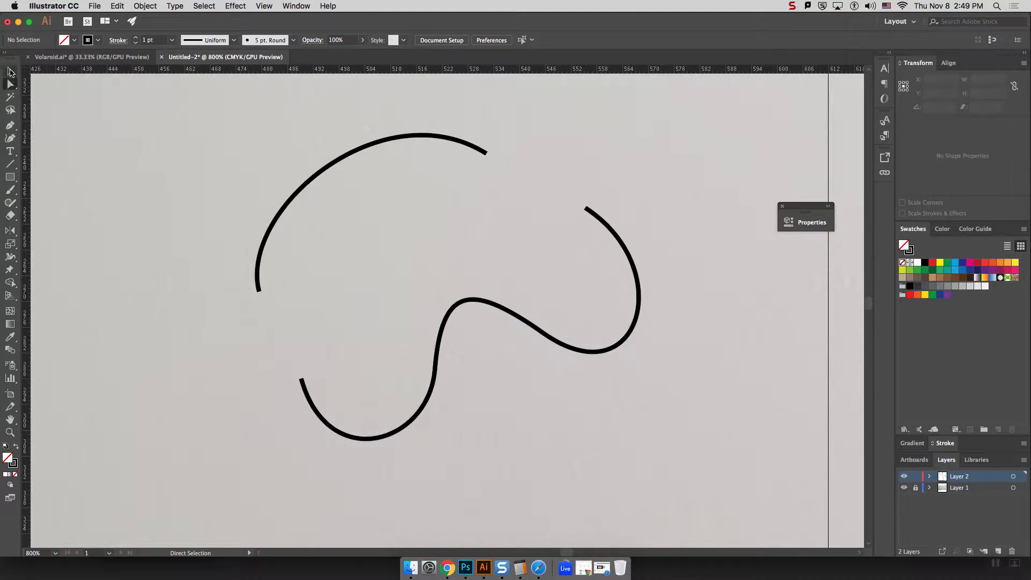
Join the arc and S-curve ends, then undo the straight connecting segment
right_click(152, 145)
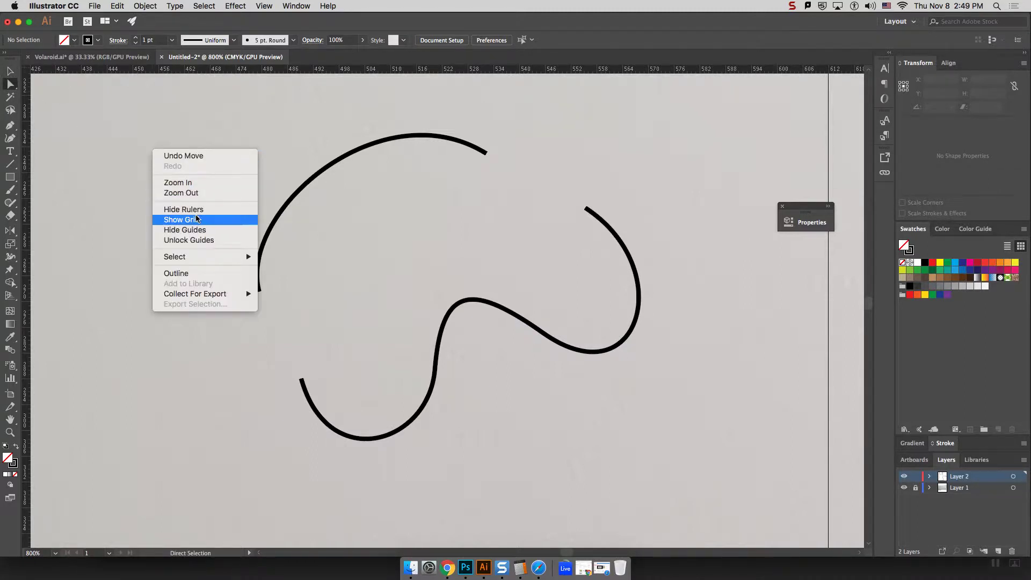
left_click(192, 157)
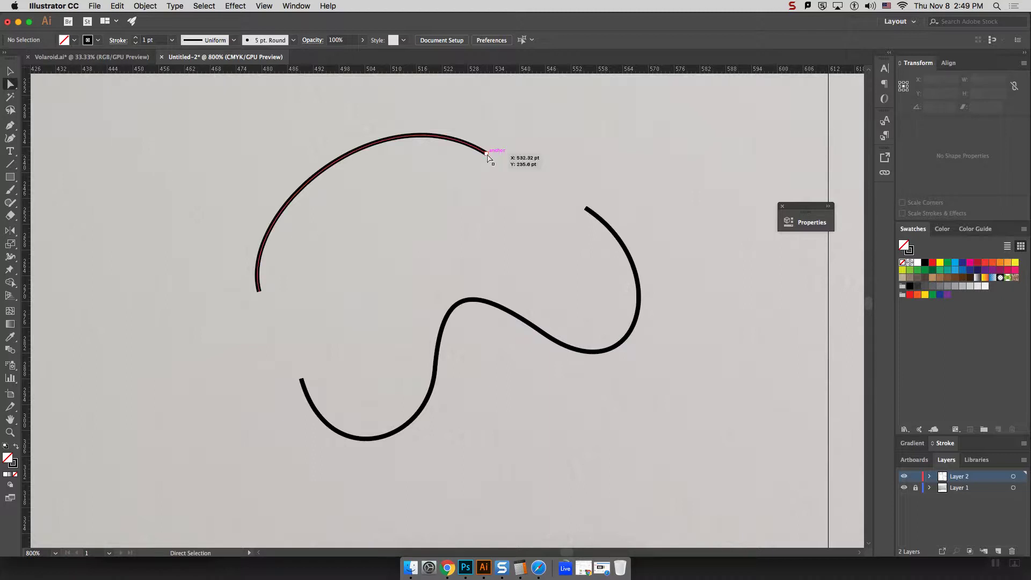
left_click(10, 70)
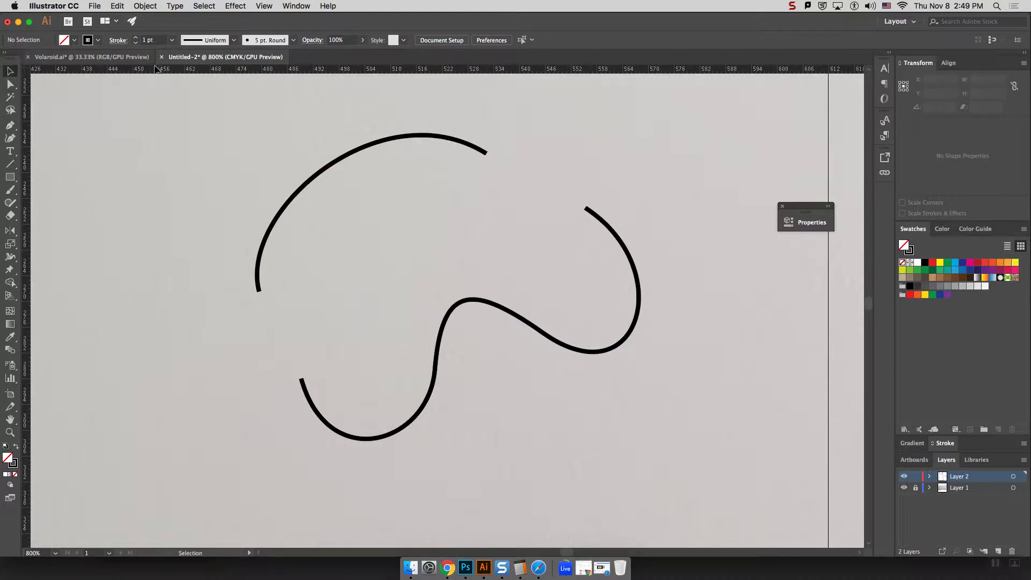
left_click(335, 164)
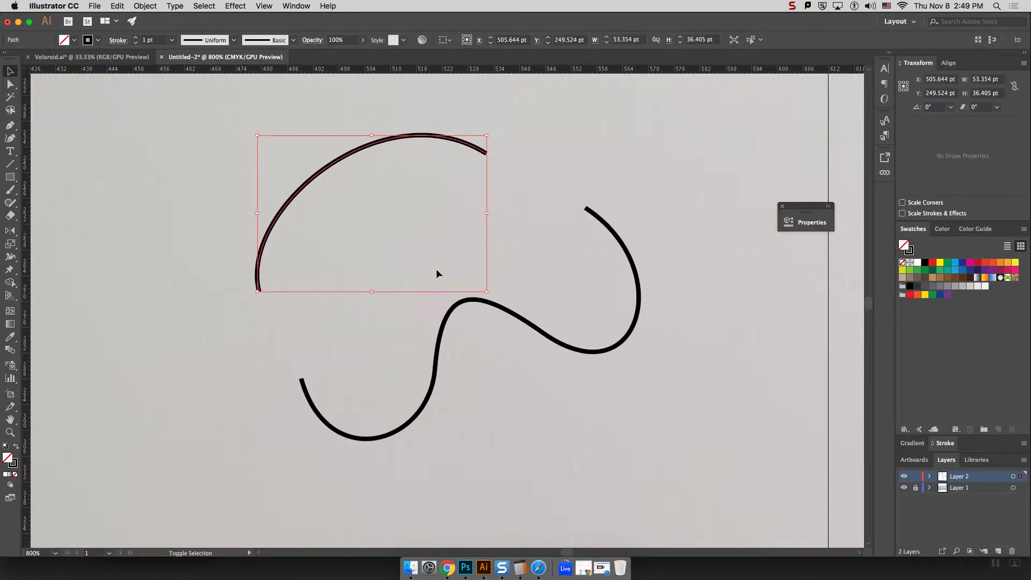
left_click(508, 301, "shift")
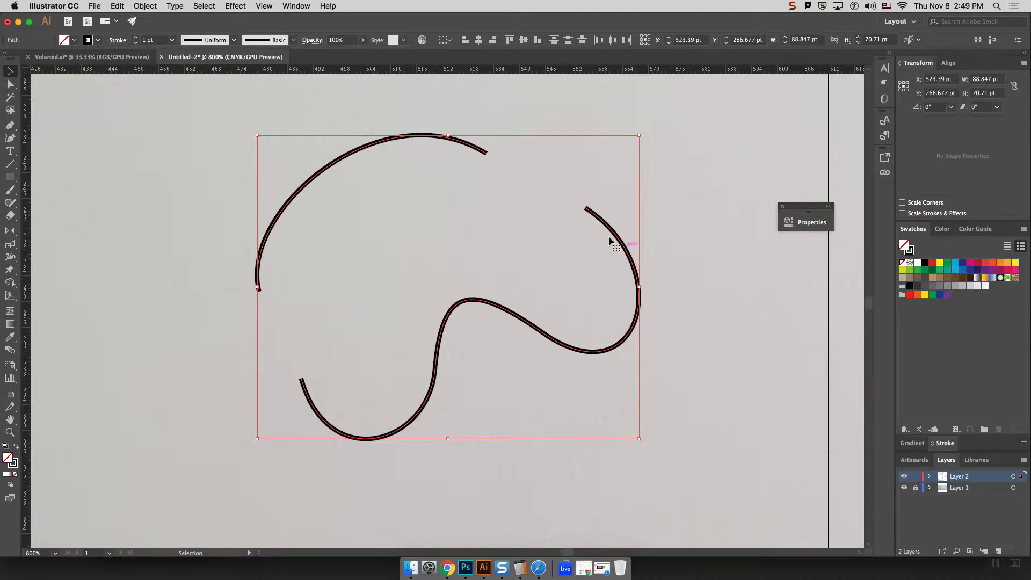
right_click(478, 208)
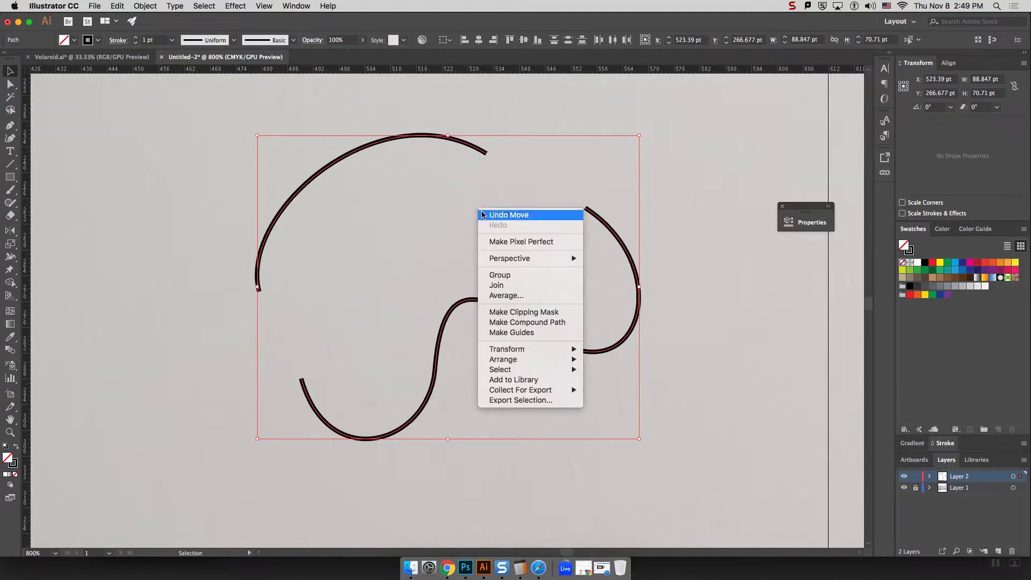
left_click(523, 286)
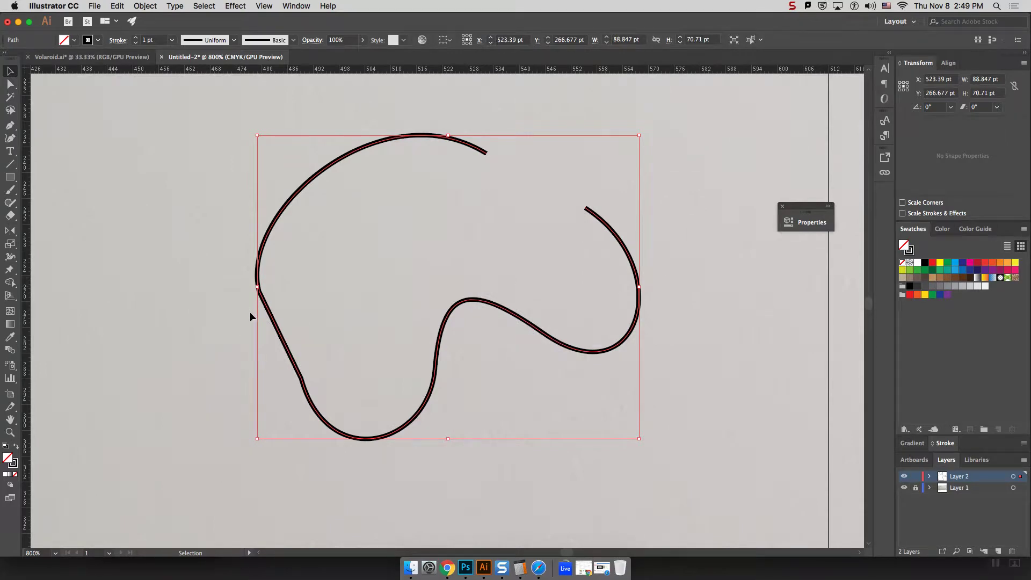
mouse_move(269, 311)
left_click(339, 345)
key("super+z")
key("super+a")
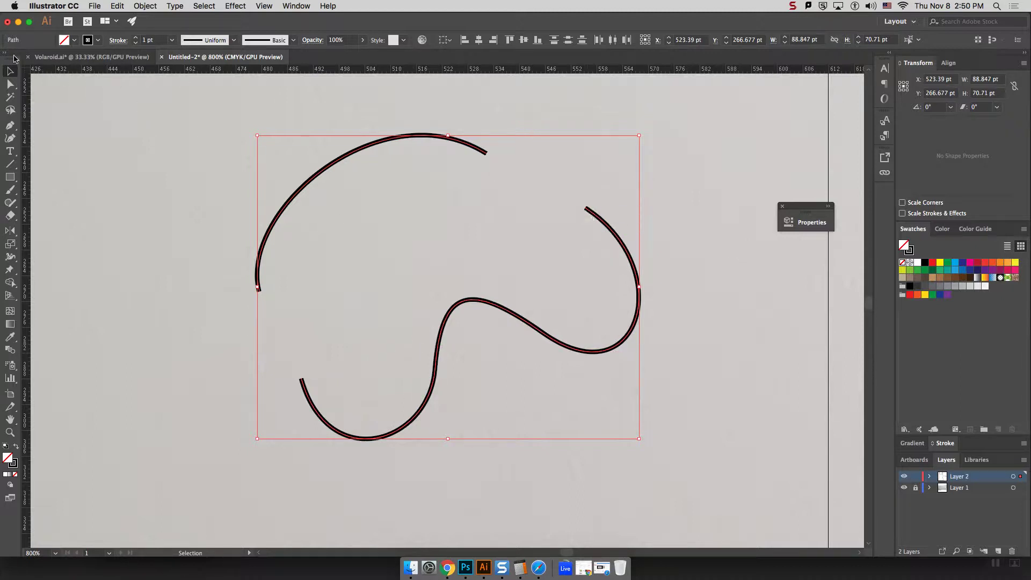
Reshape the S-curve's middle bend and right lobe, then dismiss a failed join warning
key("a")
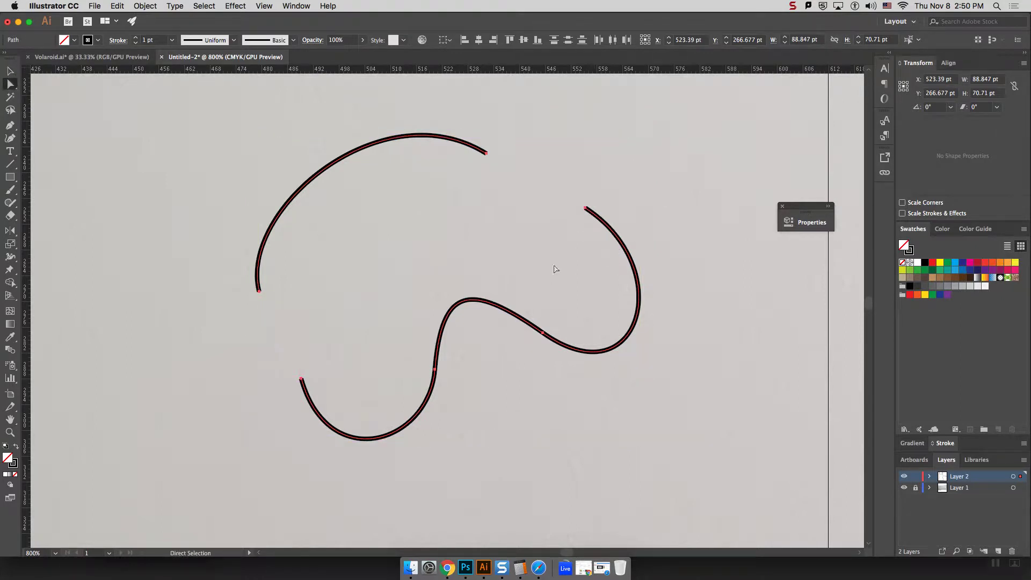
left_click(435, 370)
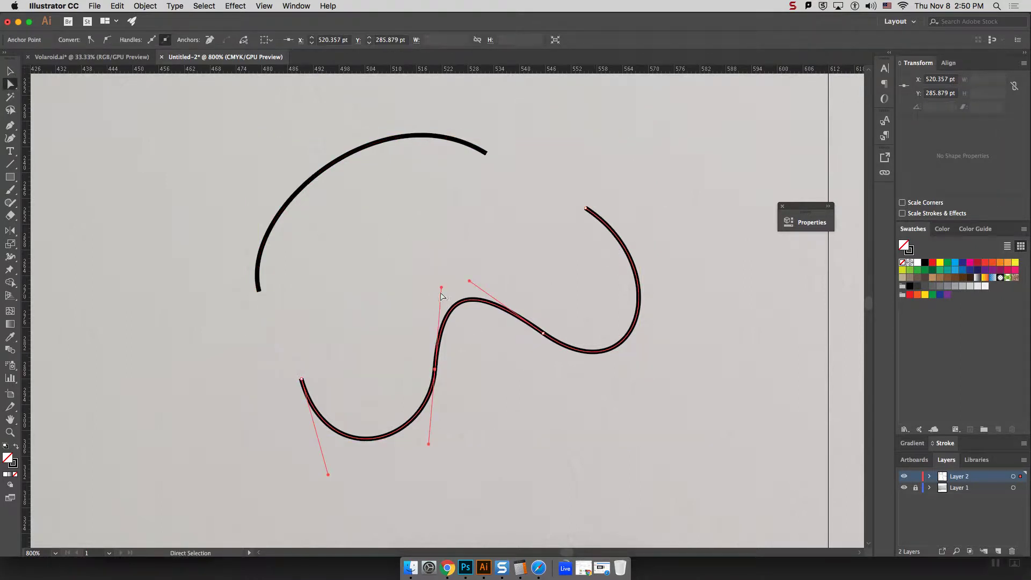
left_click_drag(442, 288, 404, 304)
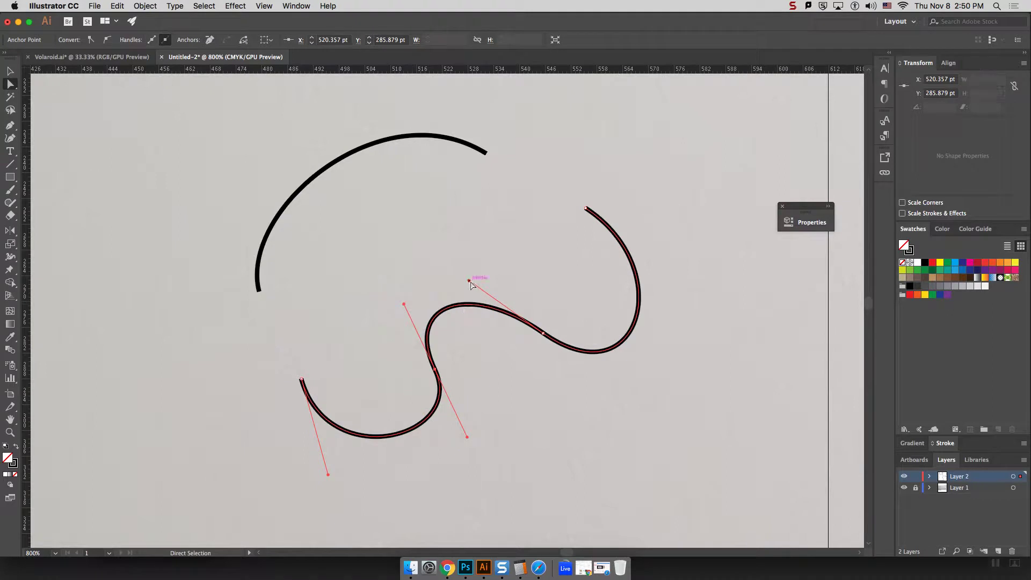
left_click_drag(470, 281, 489, 271)
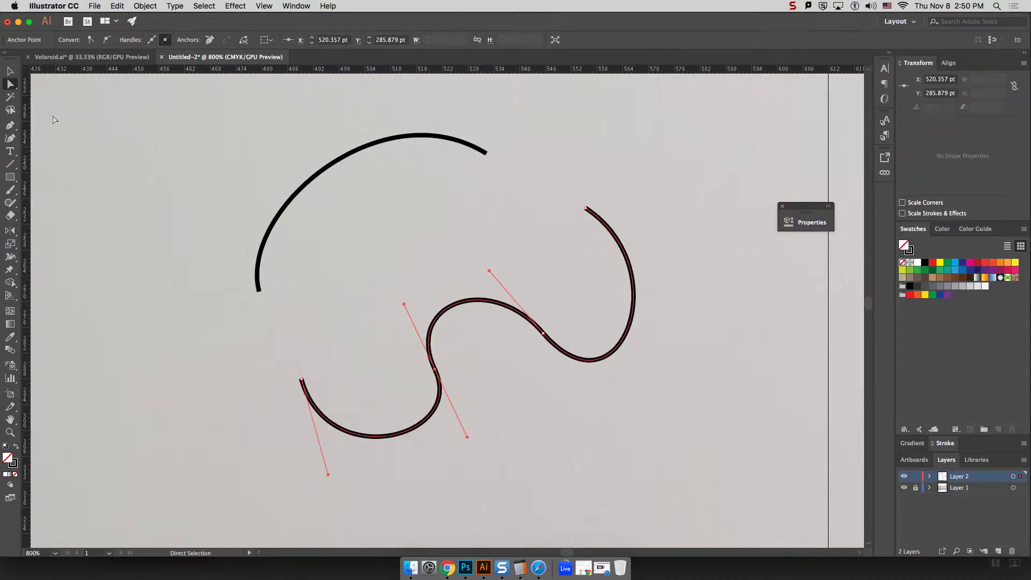
left_click(10, 70)
left_click(418, 139, "shift")
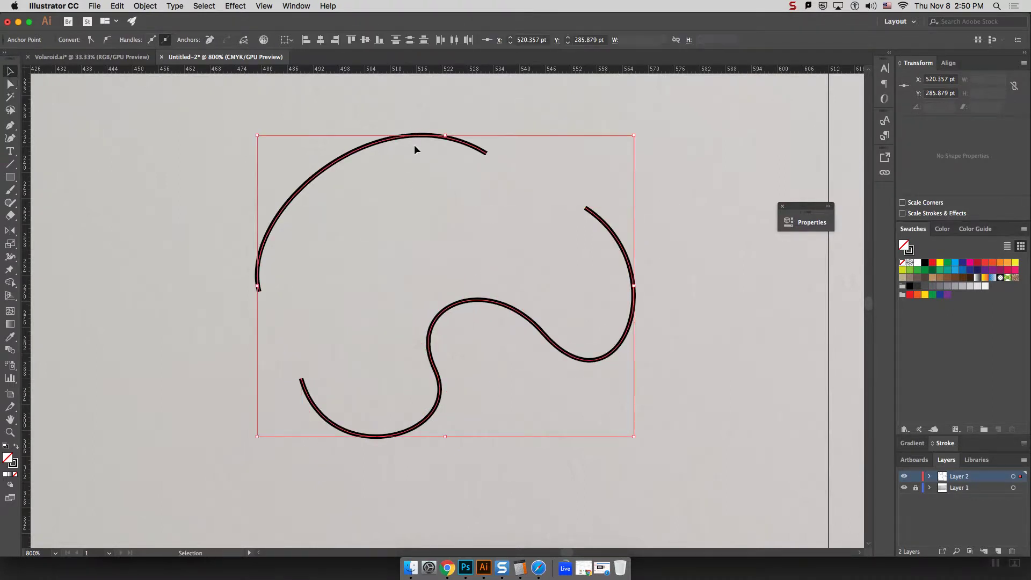
right_click(577, 173)
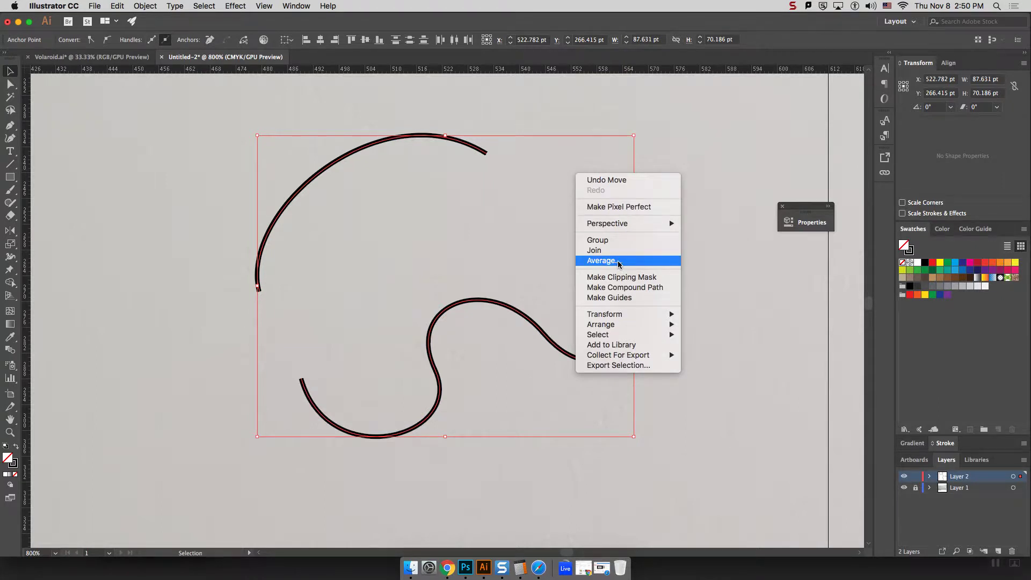
left_click(606, 251)
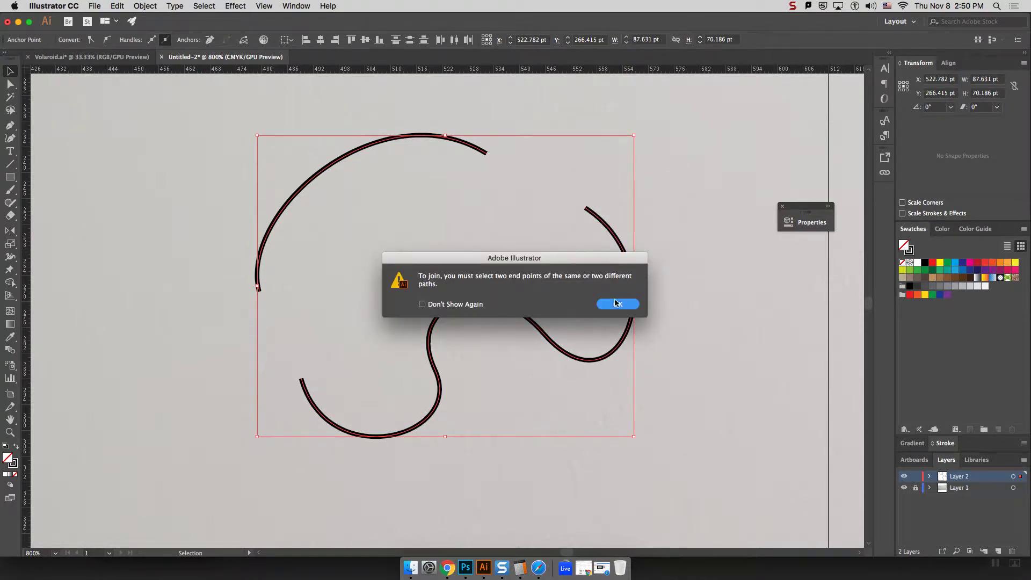
left_click(617, 304)
Join the arc and S-curve again, then delete the left connecting segment
left_click(206, 167)
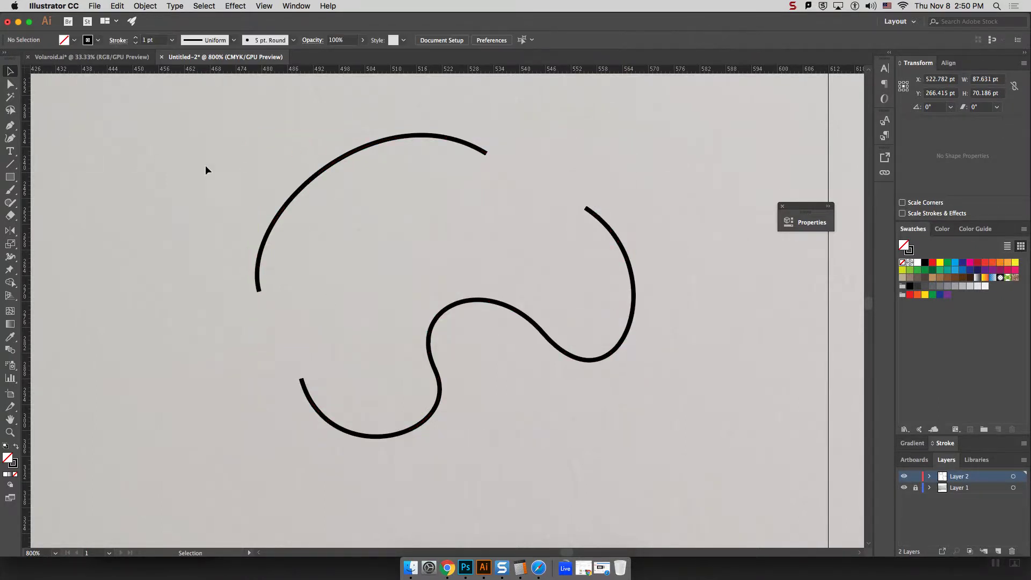
left_click(304, 195)
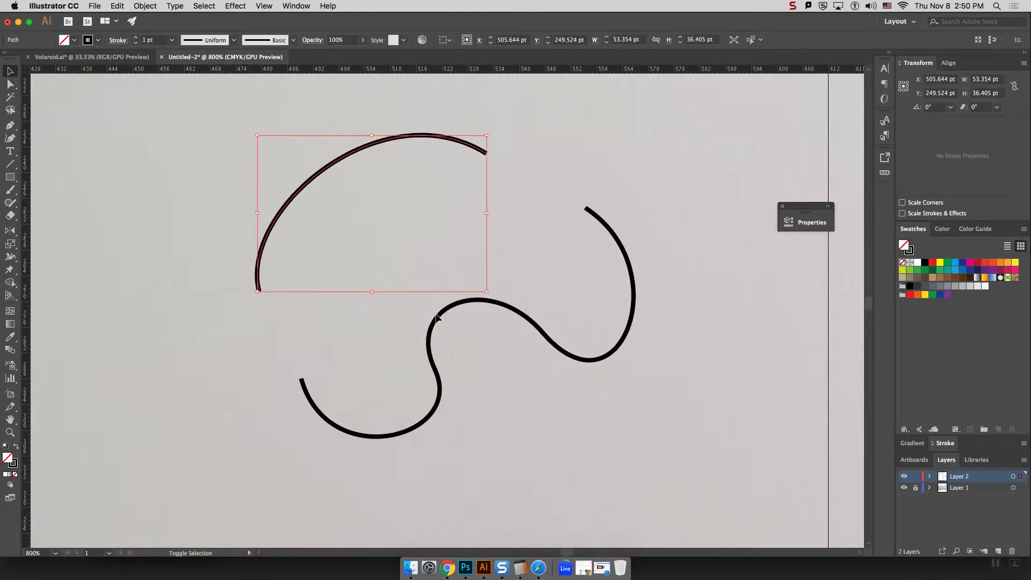
left_click(438, 316, "shift")
right_click(440, 318)
left_click(484, 395)
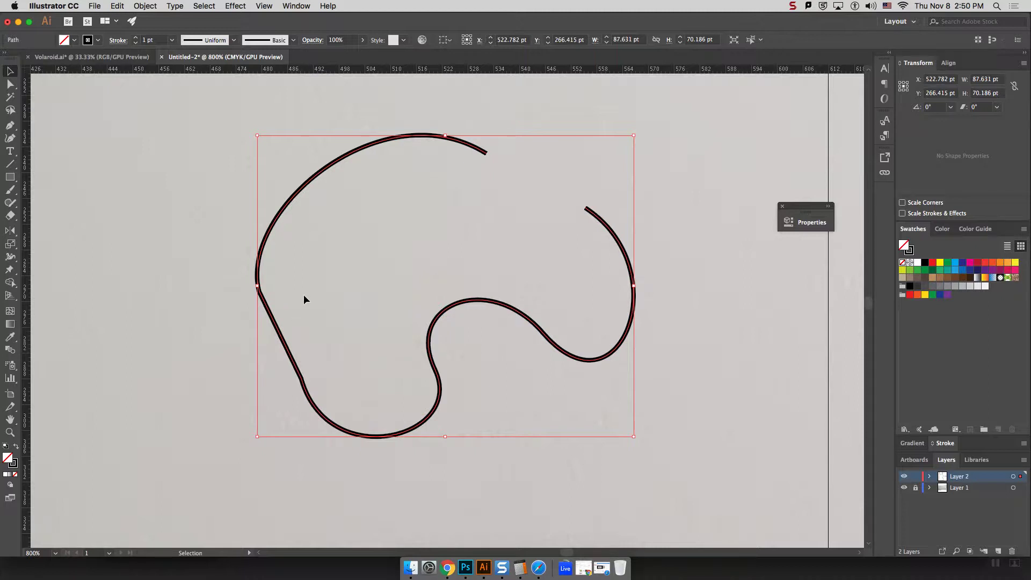
key("a")
left_click(271, 312)
key("Delete")
key("v")
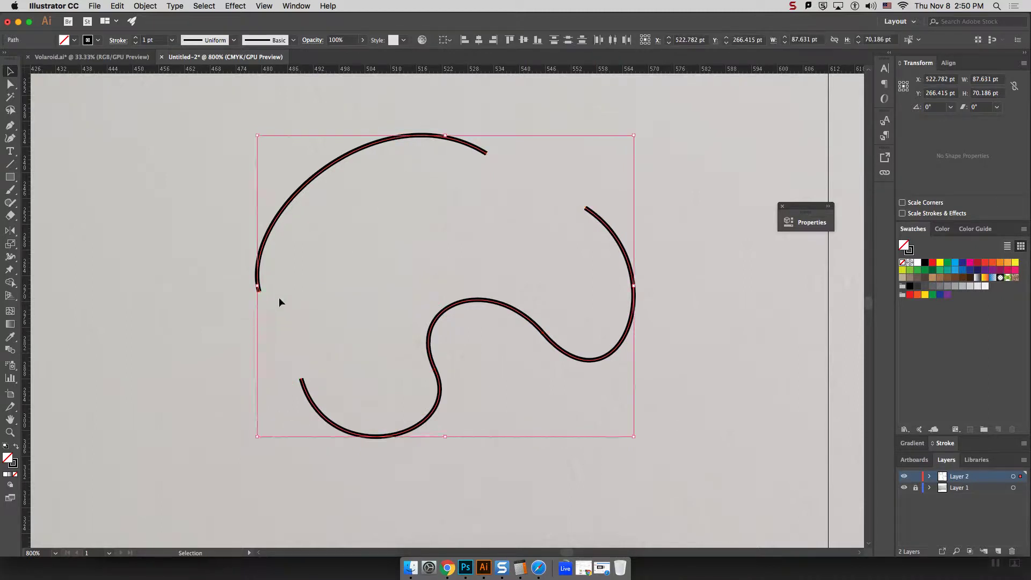
key("a")
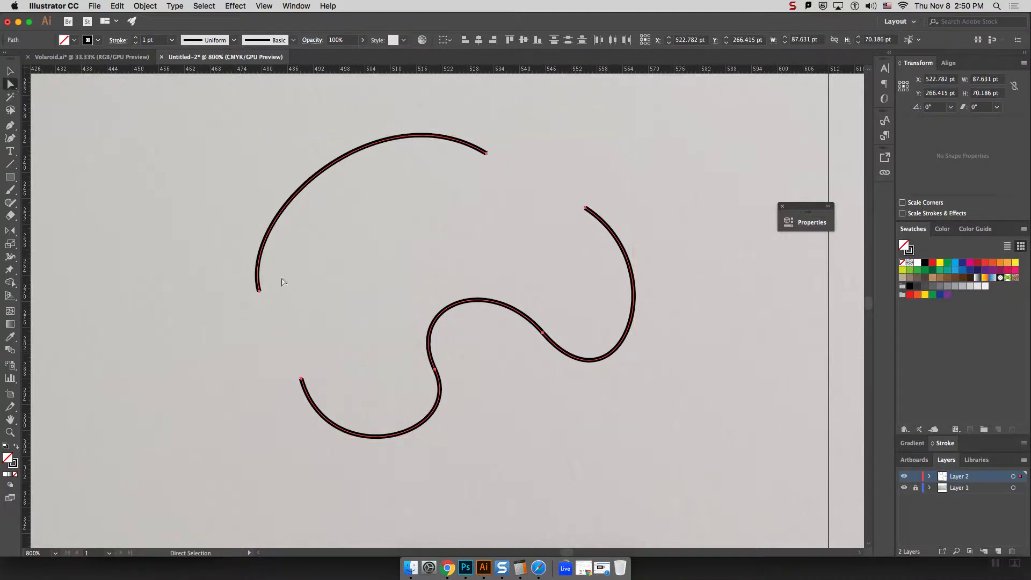
left_click(259, 291)
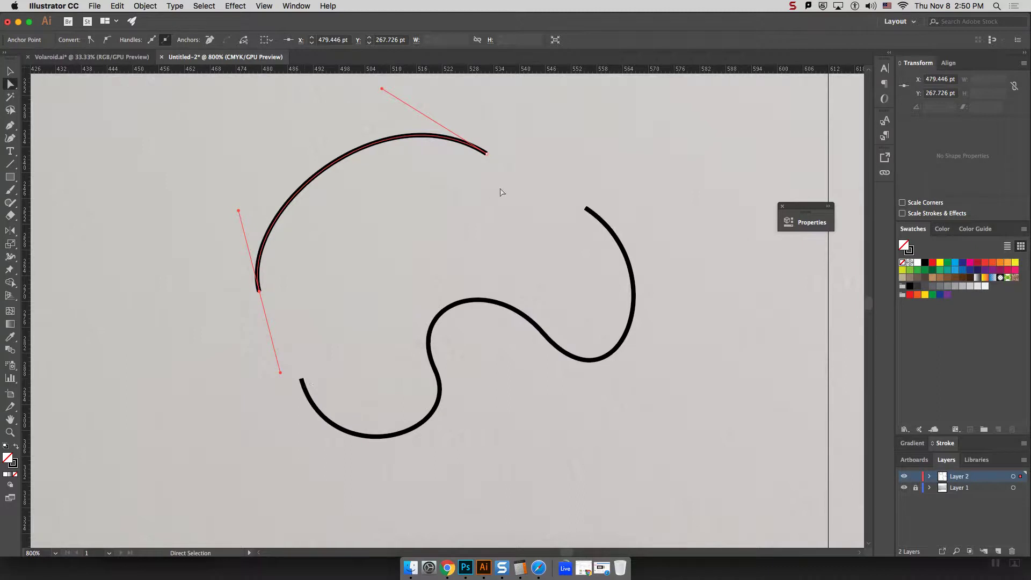
Join the two open ends, undo it, and move the lower path up and left
left_click(489, 152)
left_click(488, 155)
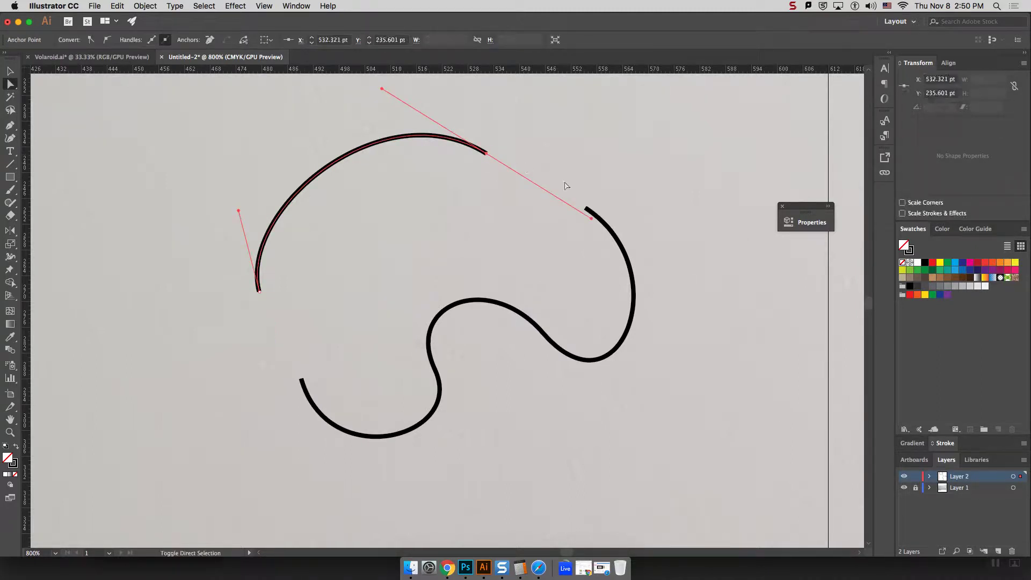
left_click(586, 209, "shift")
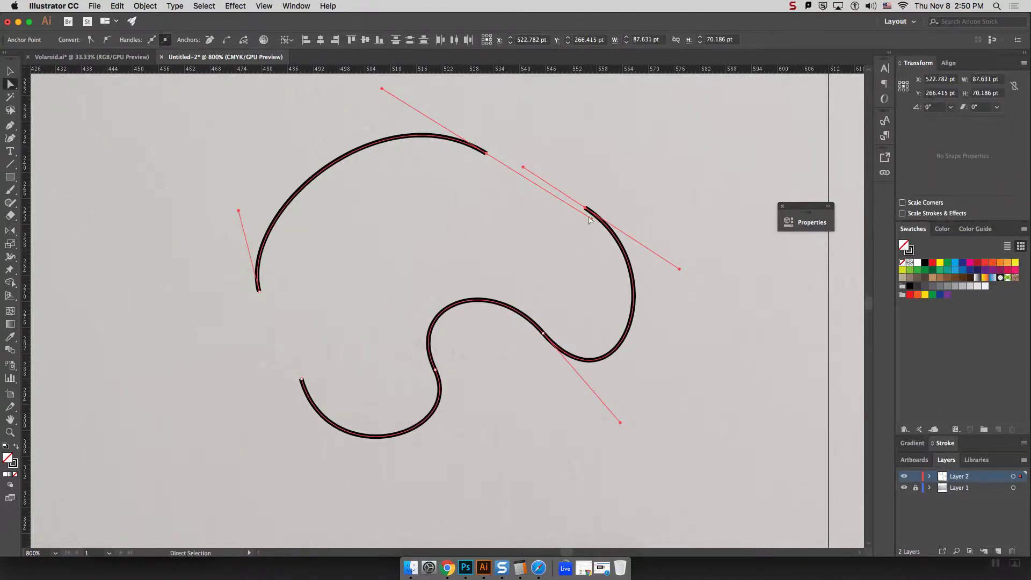
right_click(653, 158)
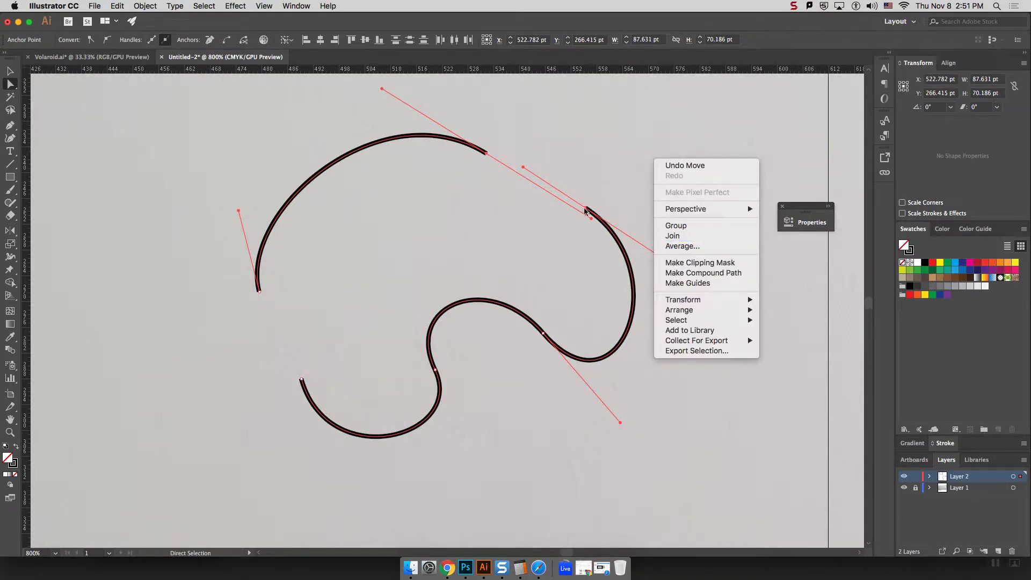
left_click(668, 237)
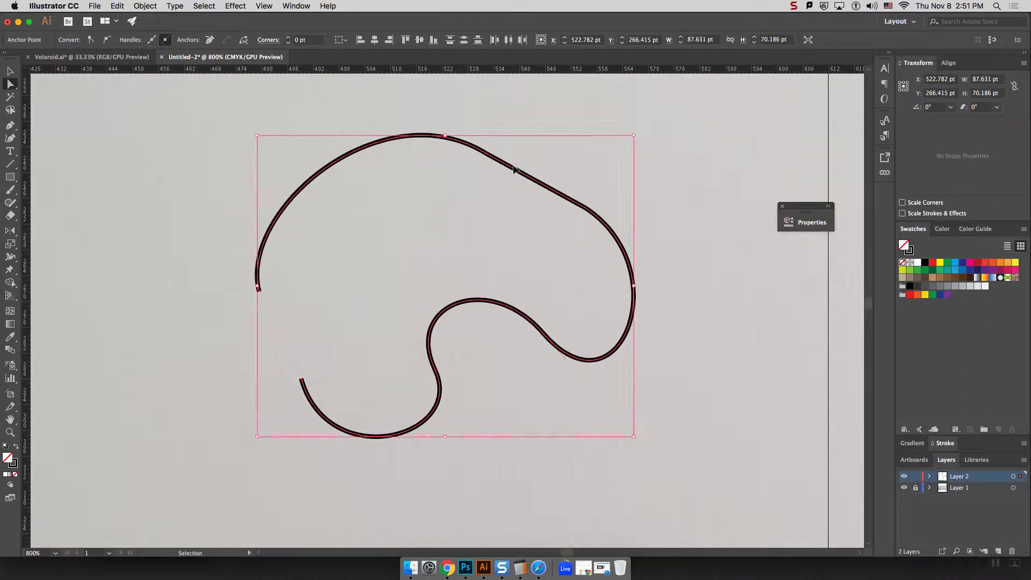
key("super+z")
left_click(10, 71)
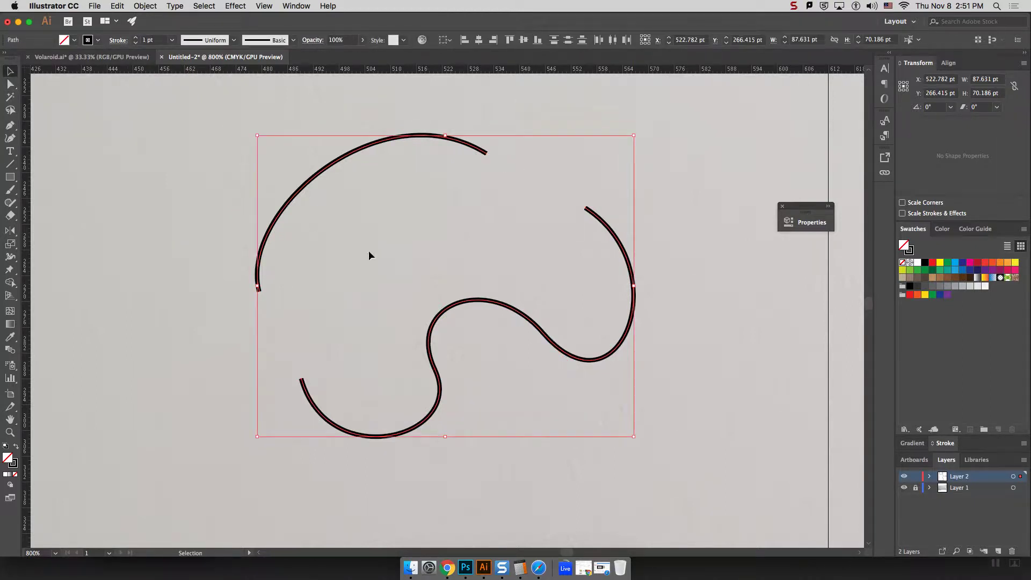
left_click_drag(533, 326, 505, 276)
left_click(594, 322)
left_click(542, 117)
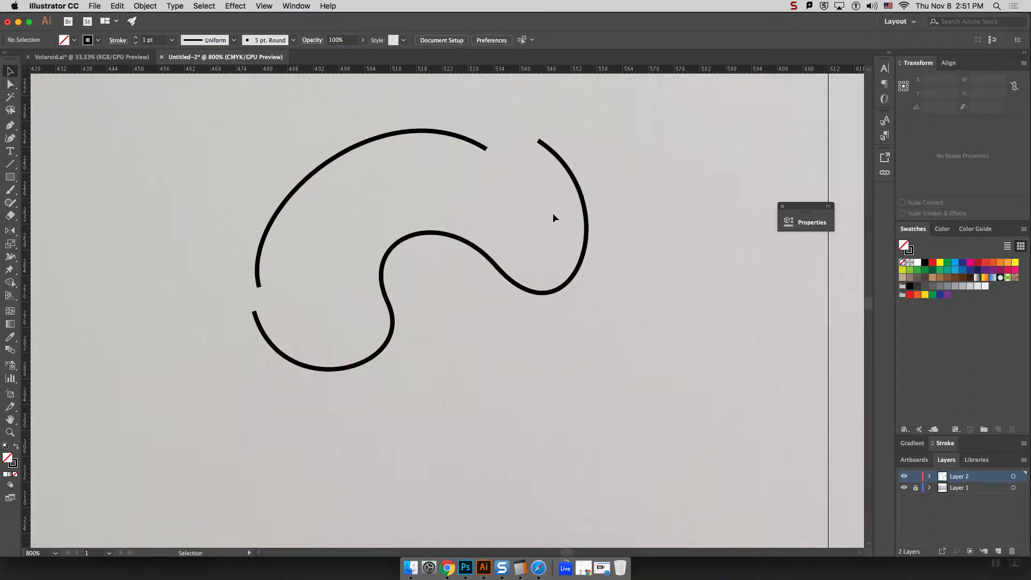
Average the upper arc's and lower curve's top endpoints (Both) and join them into one path
left_click(10, 85)
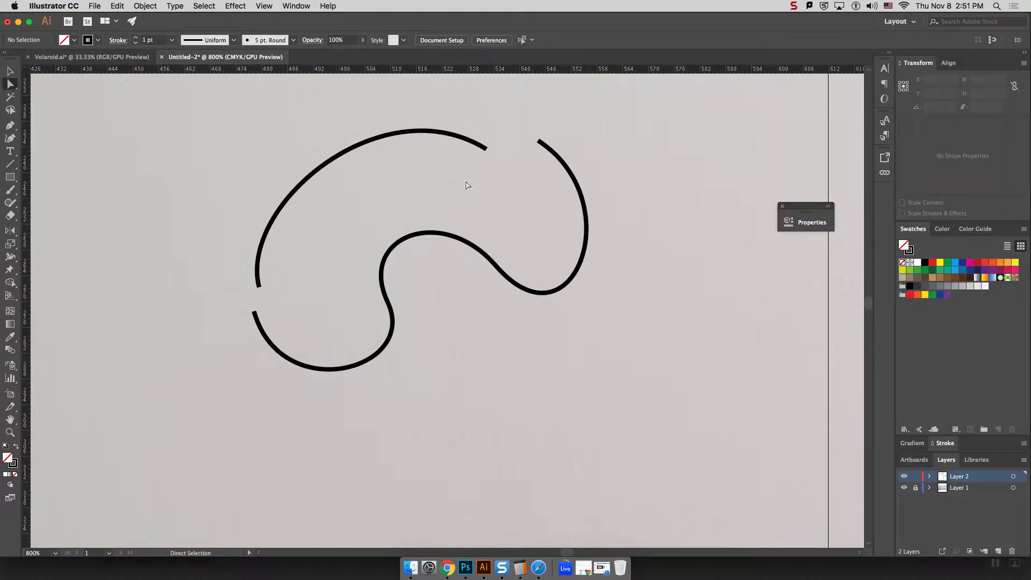
left_click(487, 150)
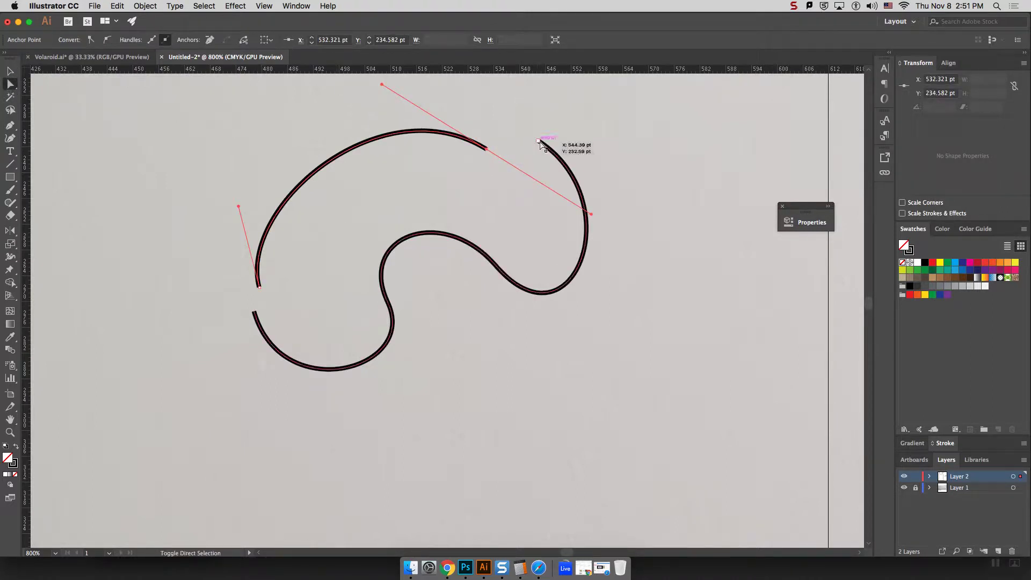
left_click(539, 141, "shift")
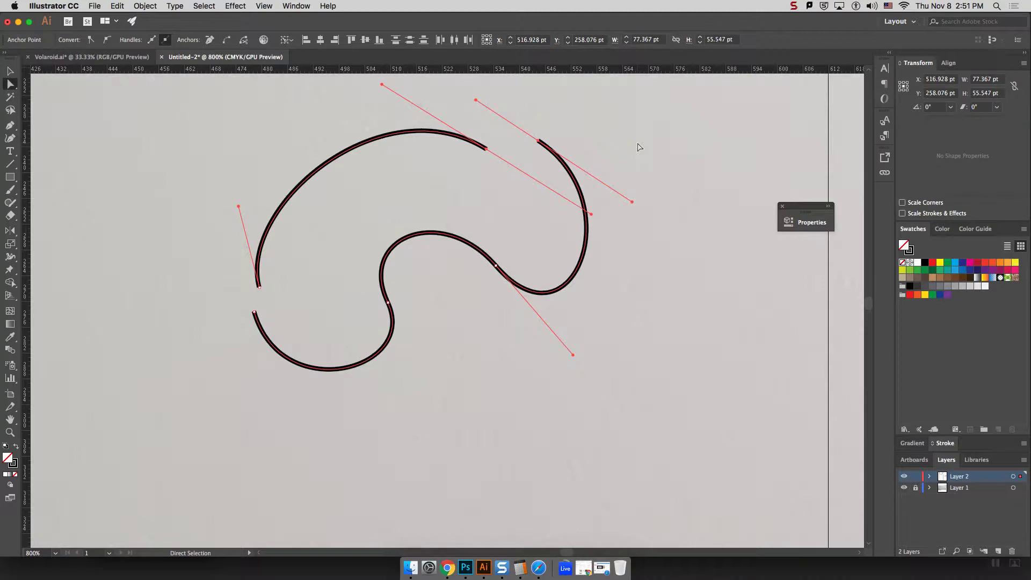
right_click(540, 130)
left_click(594, 210)
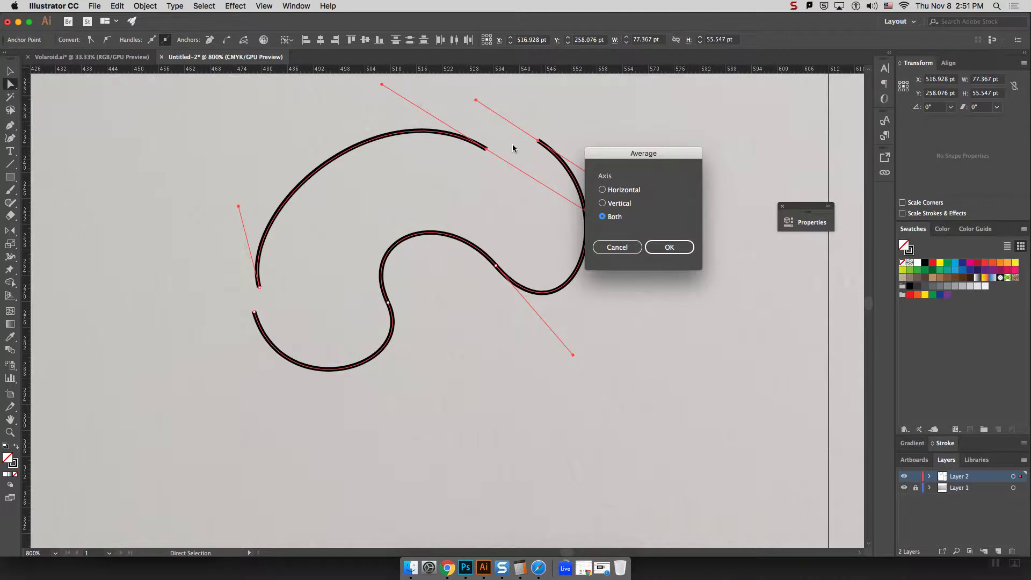
left_click(666, 247)
right_click(639, 152)
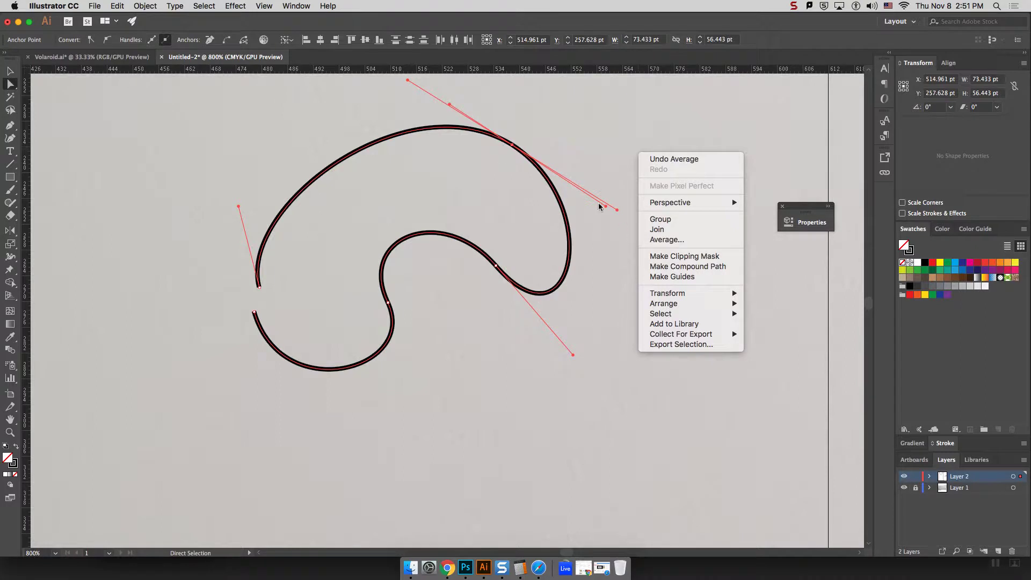
left_click(664, 232)
Adjust the joined top anchor and move the lower-left endpoint up and right to smooth the curve
left_click(546, 131)
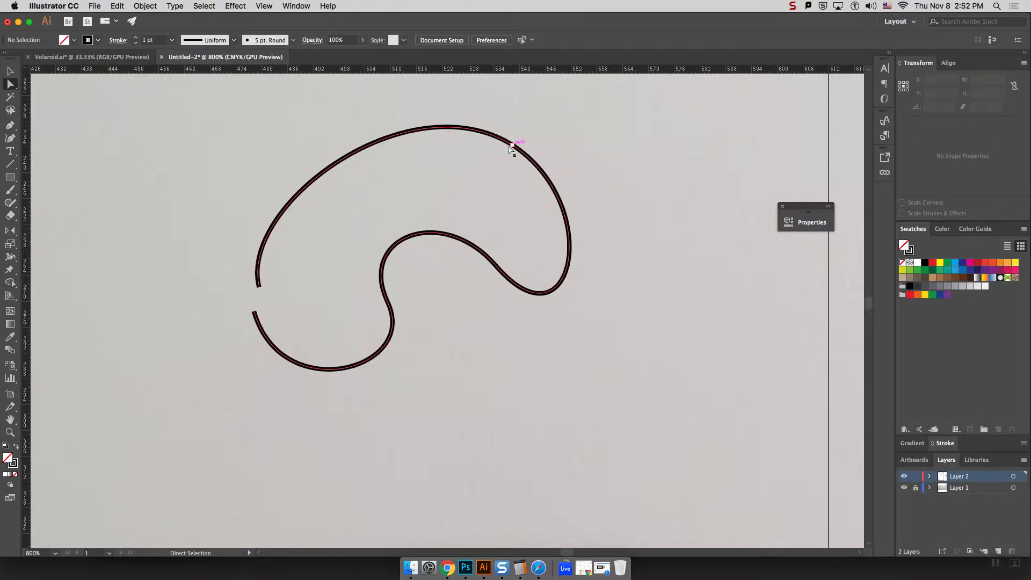
left_click(513, 148)
left_click_drag(514, 149, 536, 149)
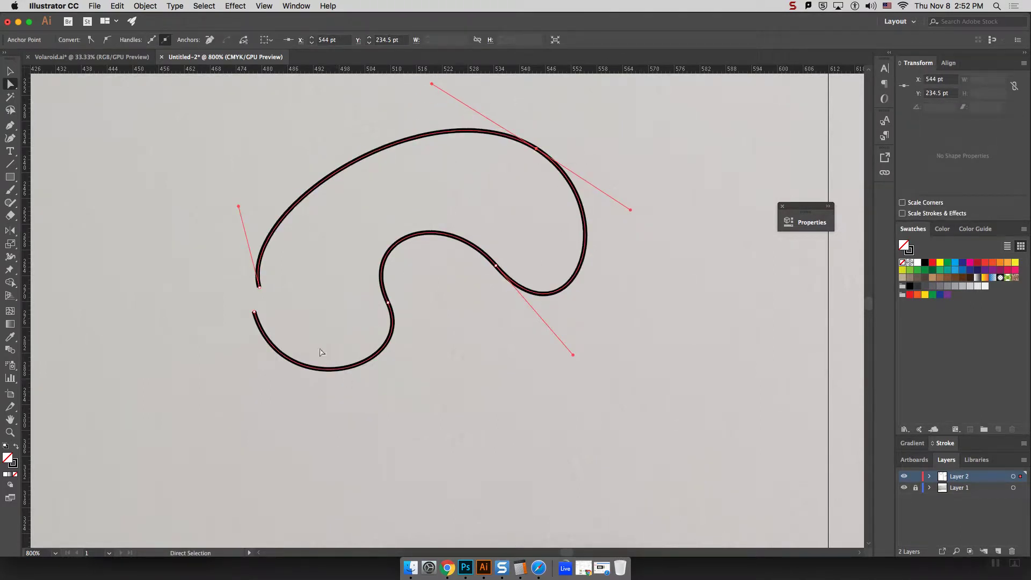
left_click_drag(254, 311, 259, 296)
left_click(232, 306)
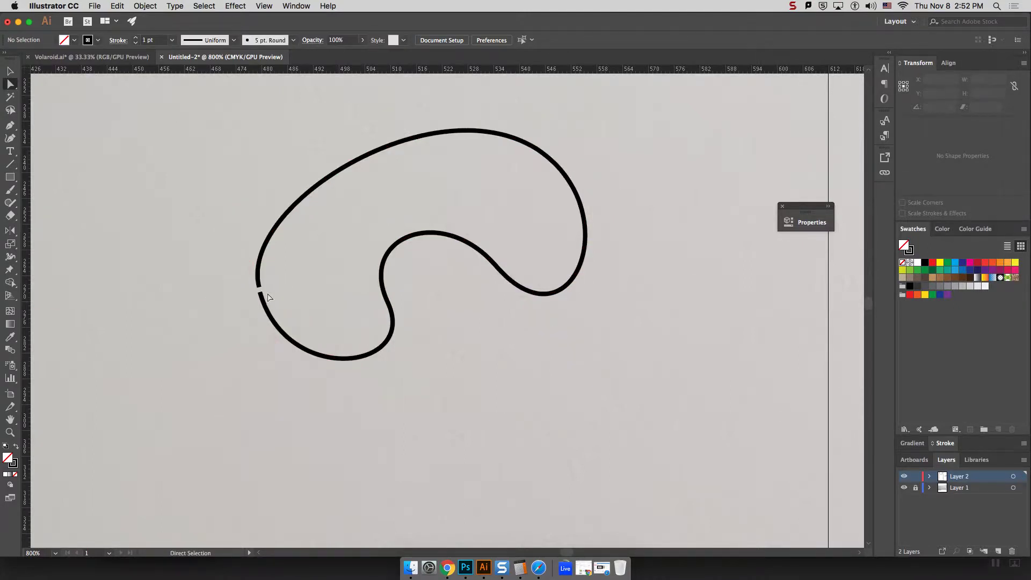
Try joining the left endpoints, undo the notched corner, and reshape the path at the left anchor
key("super+minus")
key("super+minus")
key("super+minus")
key("super+minus")
key("super+minus")
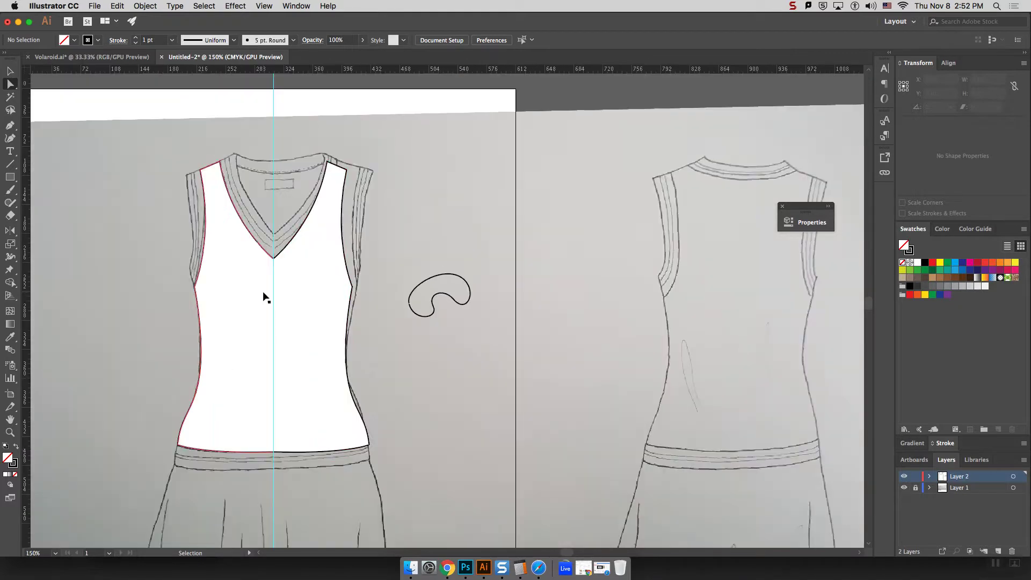
key("super+minus")
key("super+equal")
key("super+equal")
key("super+equal")
key("super+equal")
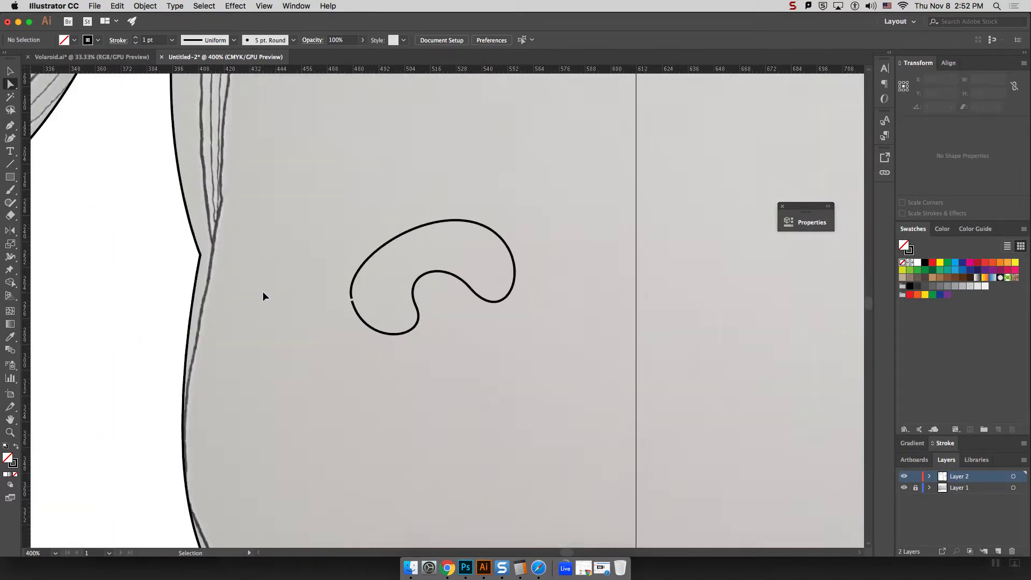
key("super+equal")
left_click_drag(281, 310, 228, 360)
right_click(314, 273)
left_click(360, 357)
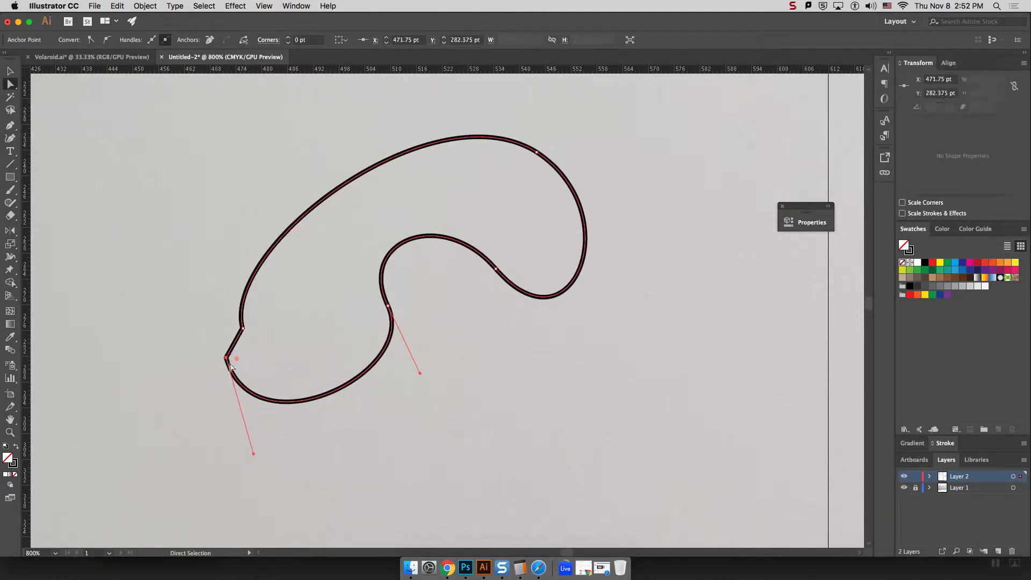
key("super+z")
key("super+z")
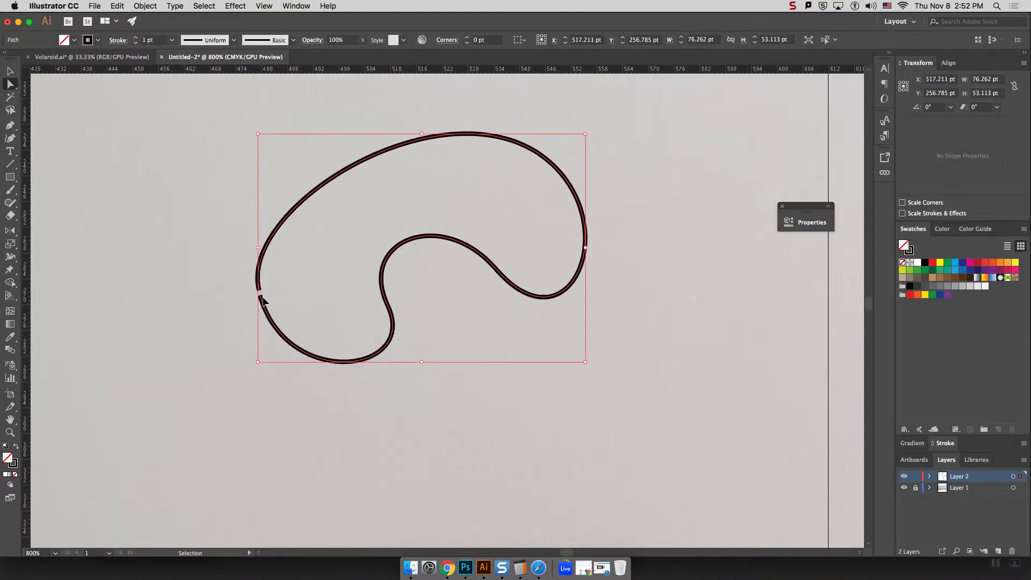
left_click_drag(260, 293, 268, 321)
Average the two left open ends (Both) and join them into a closed path
left_click_drag(237, 290, 290, 337)
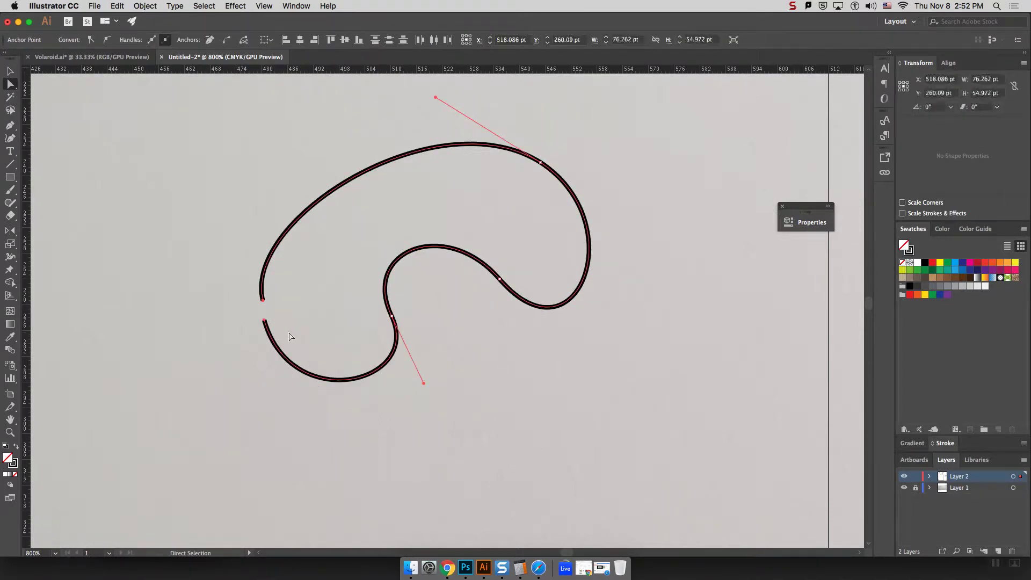
right_click(300, 285)
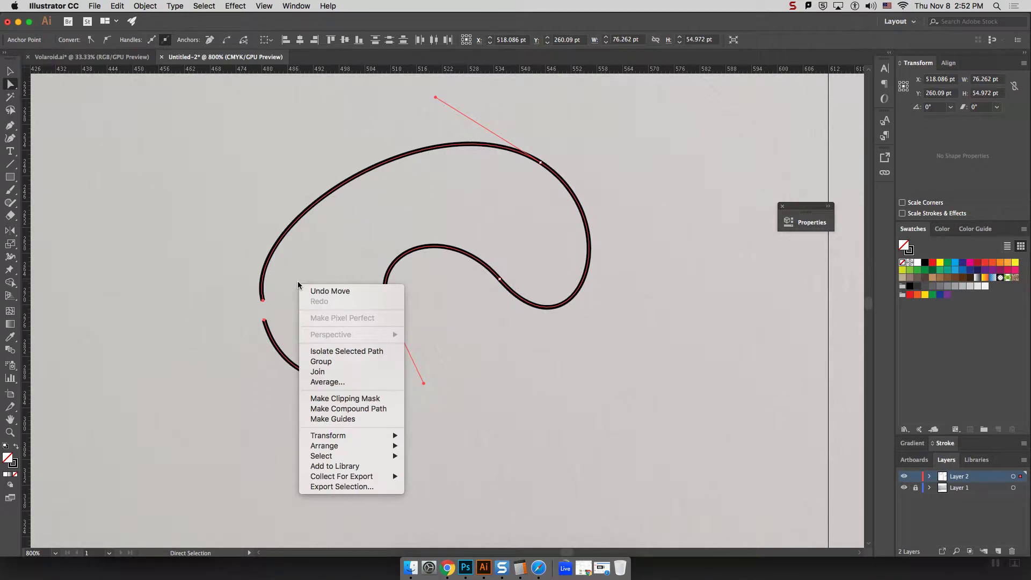
left_click(348, 381)
left_click(669, 247)
right_click(359, 245)
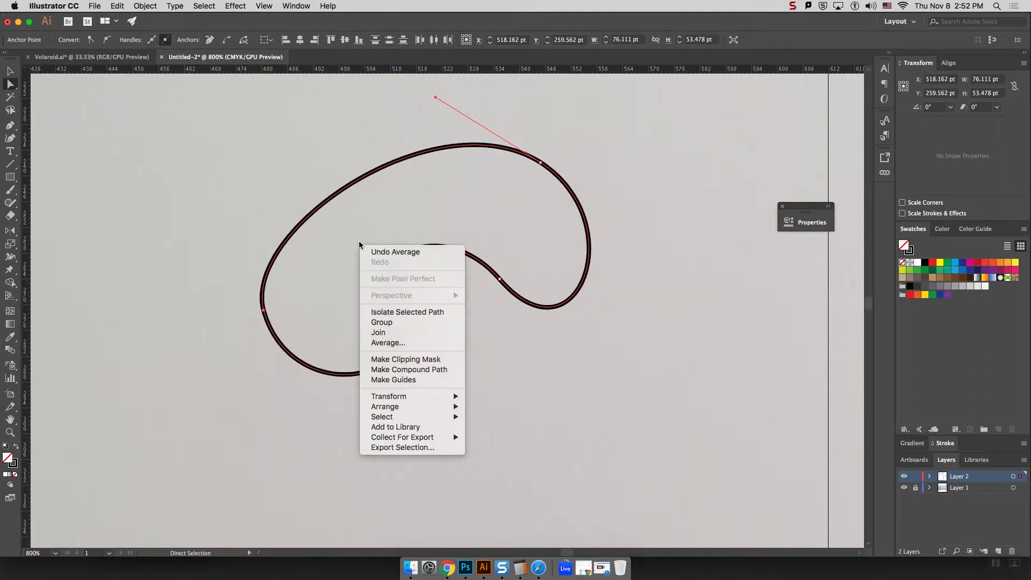
left_click(424, 333)
left_click(297, 307)
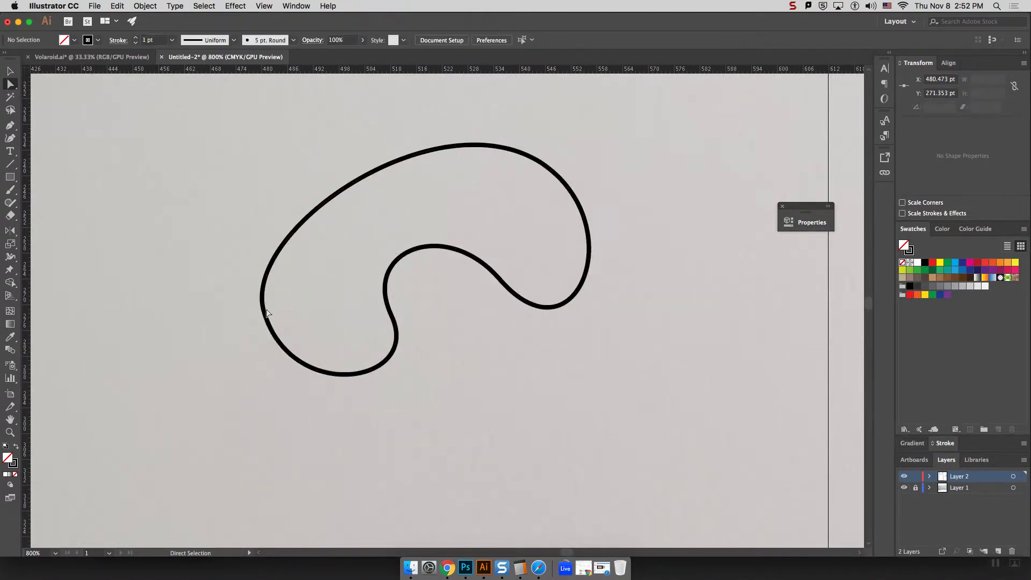
Convert the left anchor to smooth and adjust its handles to round the curve
left_click(263, 310)
left_click_drag(242, 230, 144, 288)
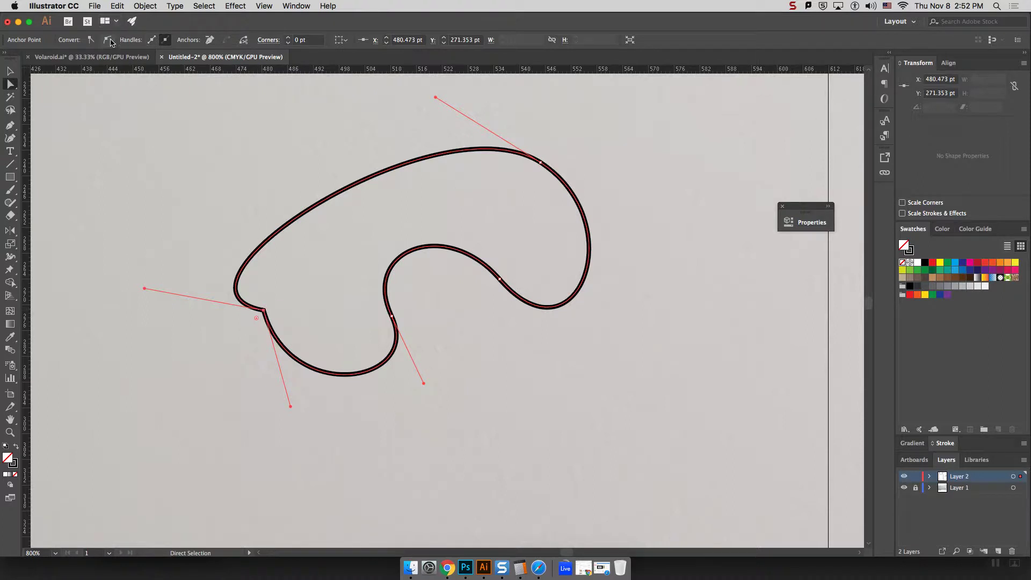
left_click(107, 39)
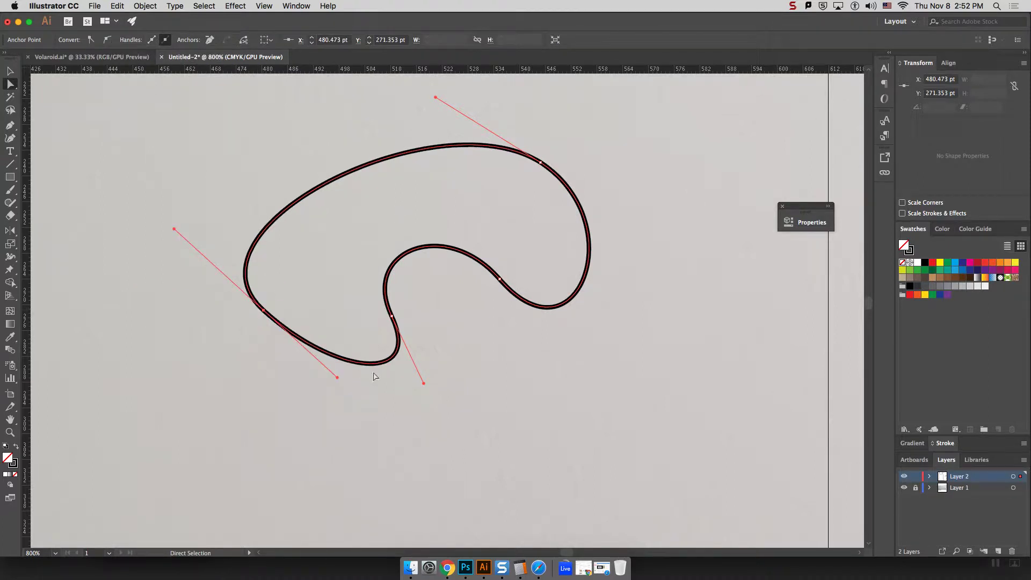
left_click_drag(337, 377, 292, 388)
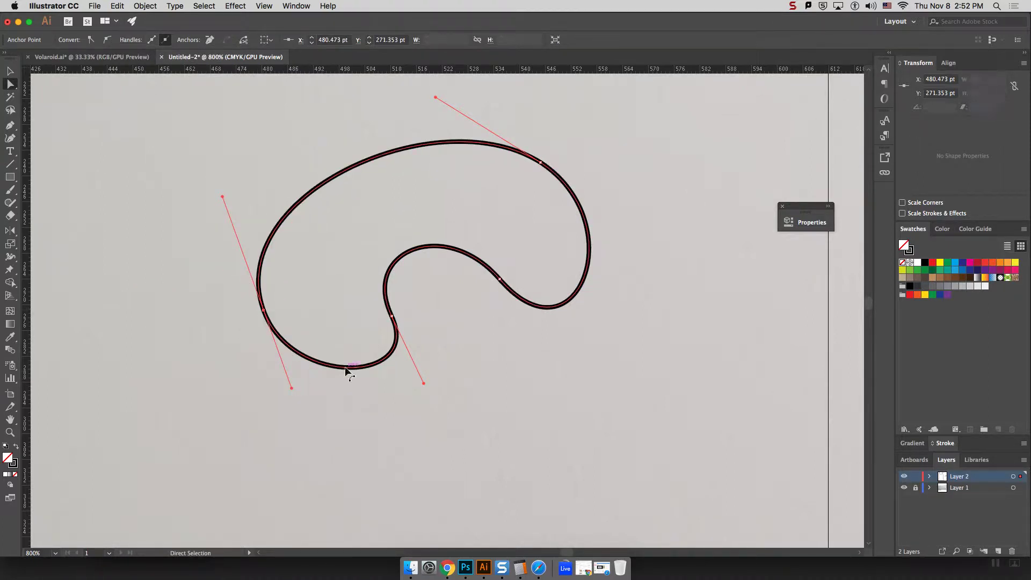
Zoom out to view the closed shape and select the vest body shape
key("super+minus")
key("super+minus")
key("super+minus")
key("super+minus")
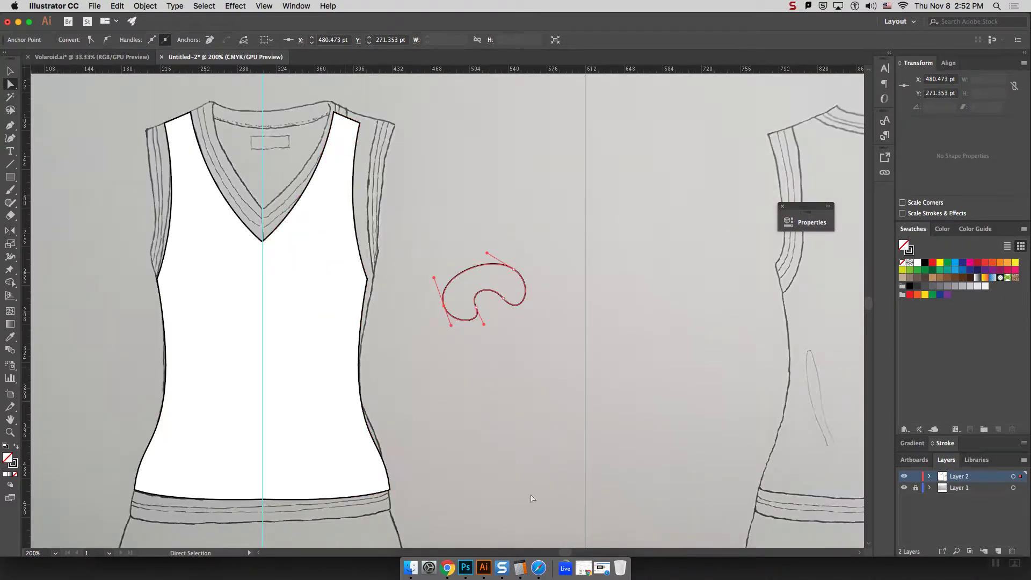
left_click_drag(564, 552, 557, 553)
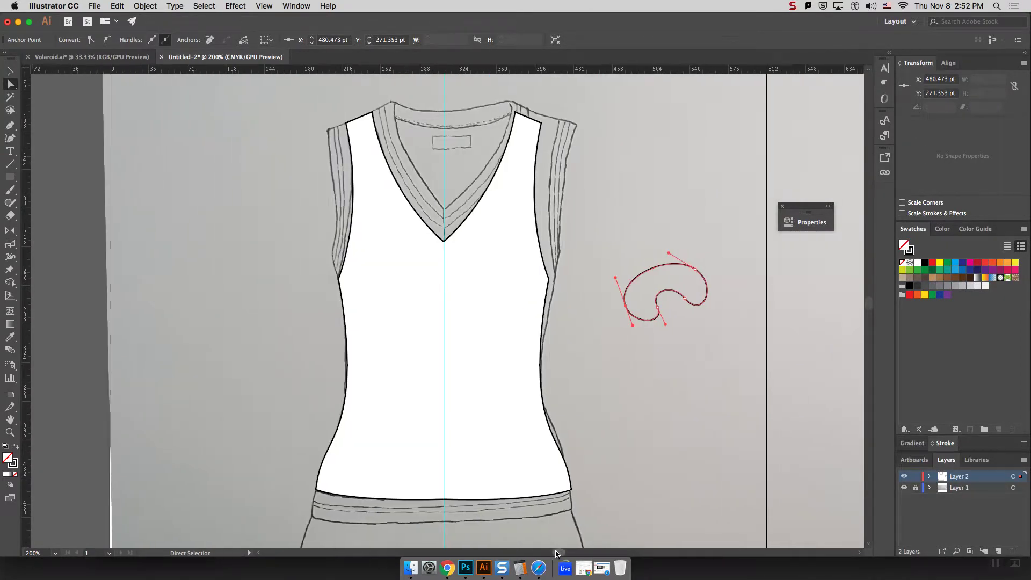
key("super+plus")
key("super+plus")
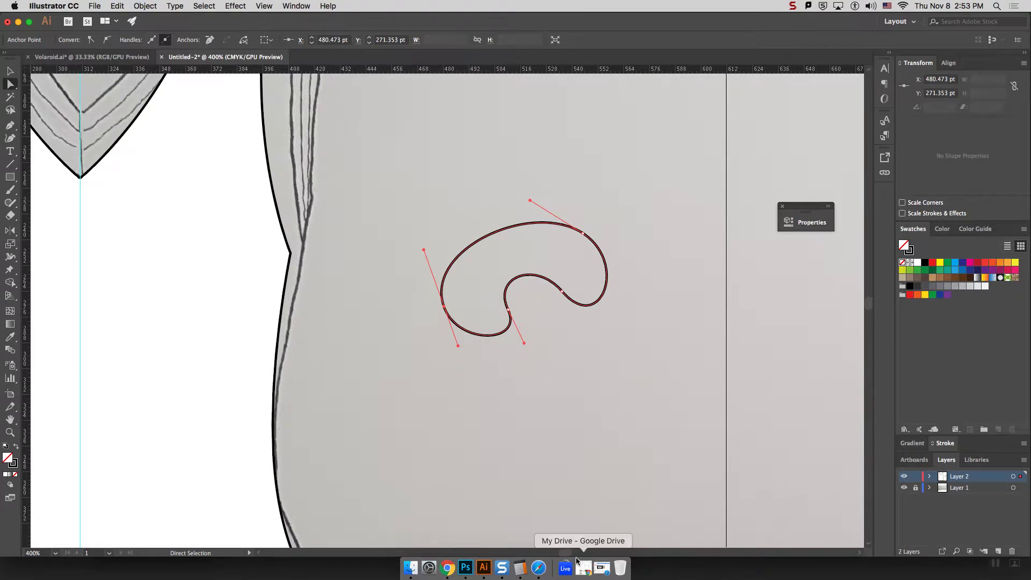
key("super+minus")
left_click_drag(566, 554, 565, 553)
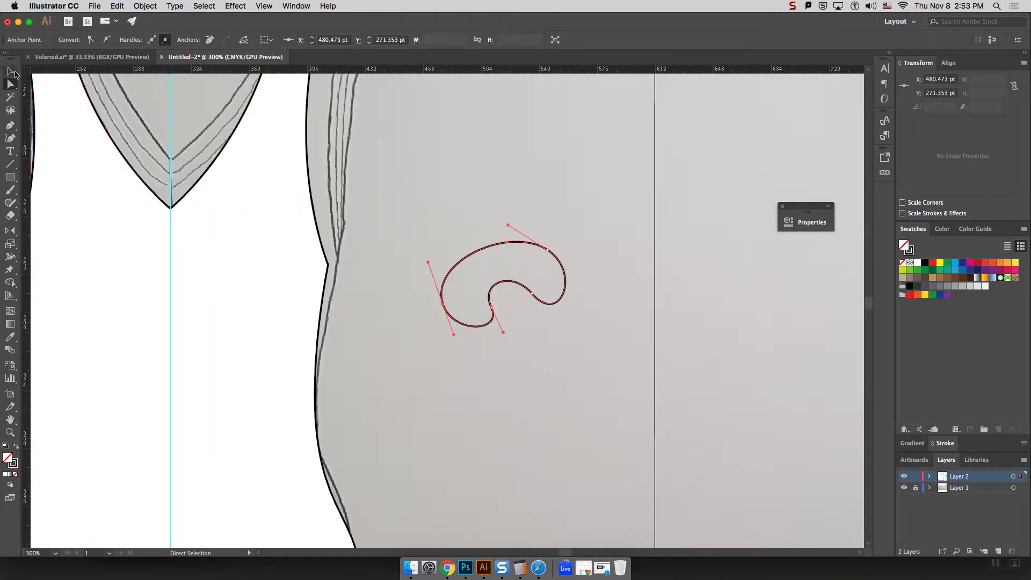
left_click(12, 72)
left_click(221, 233)
key("super+minus")
key("super+minus")
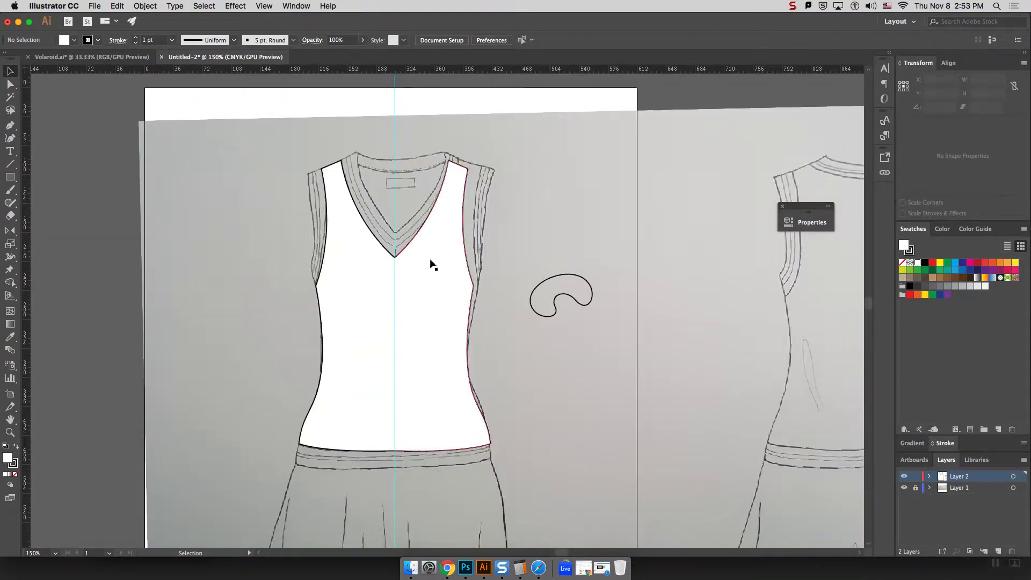
Fill the vest with the brown swirl pattern instead of the orange-yellow gradient
left_click(369, 293)
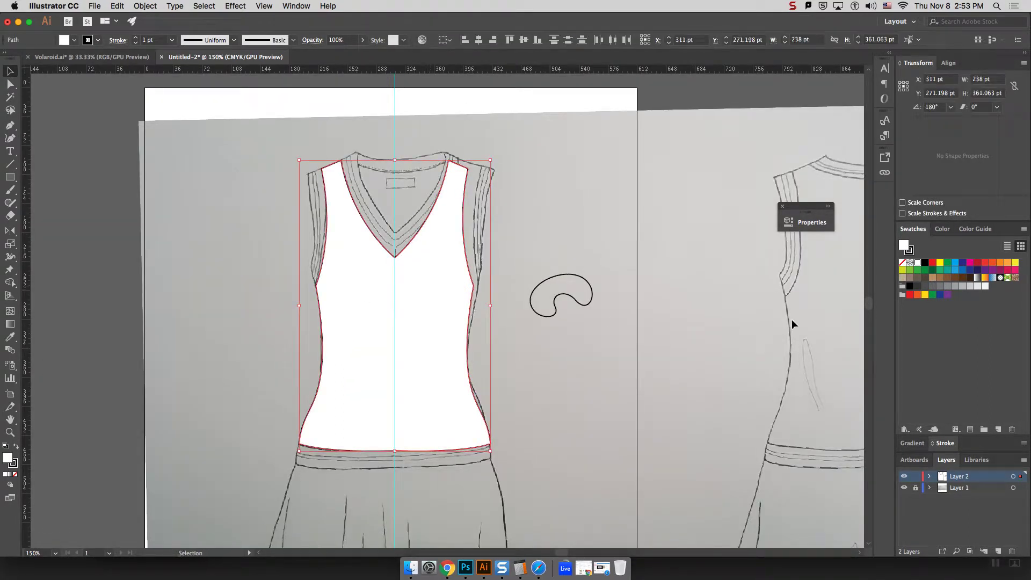
left_click(985, 278)
left_click(587, 223)
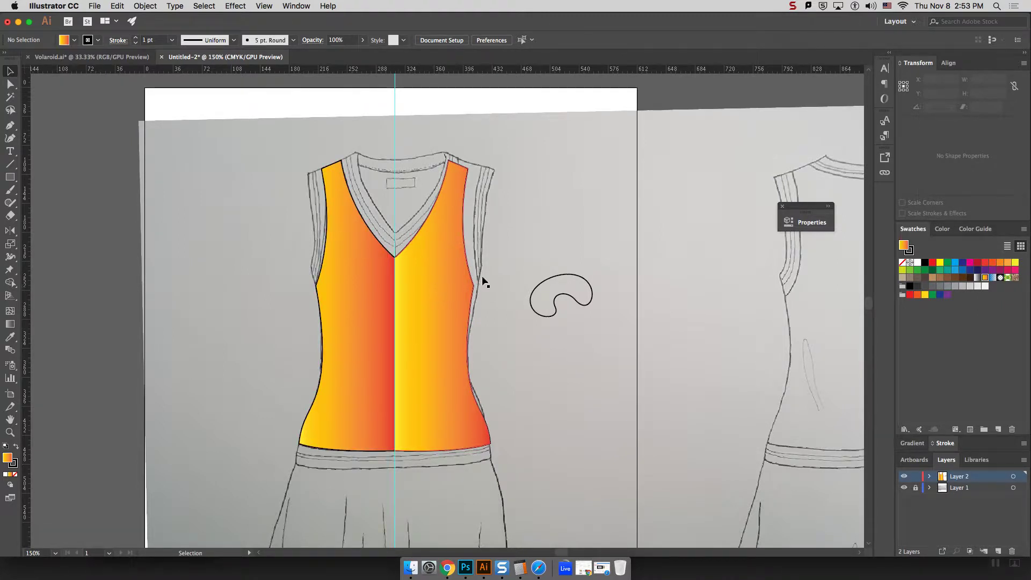
left_click(1015, 277)
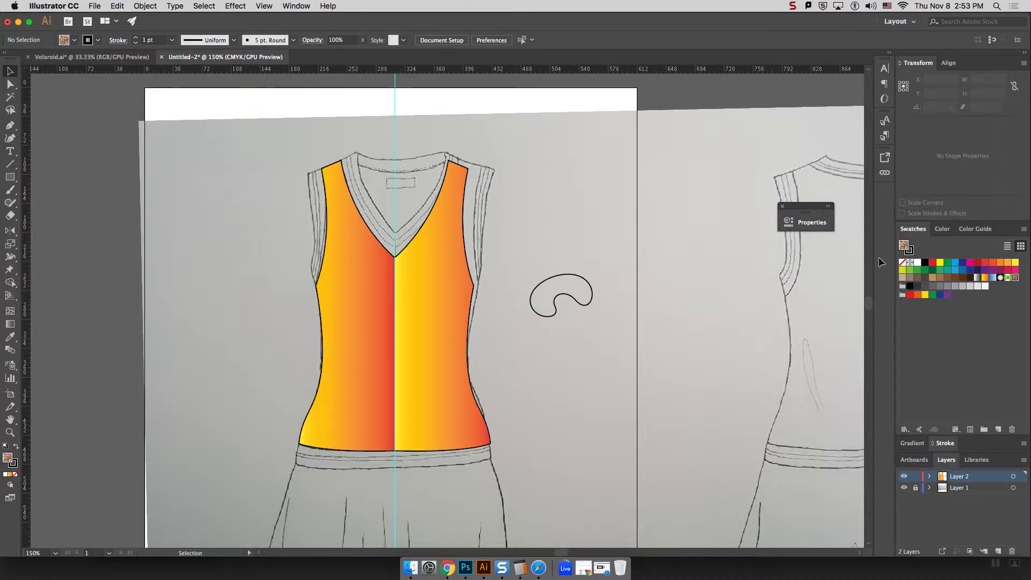
left_click(409, 277)
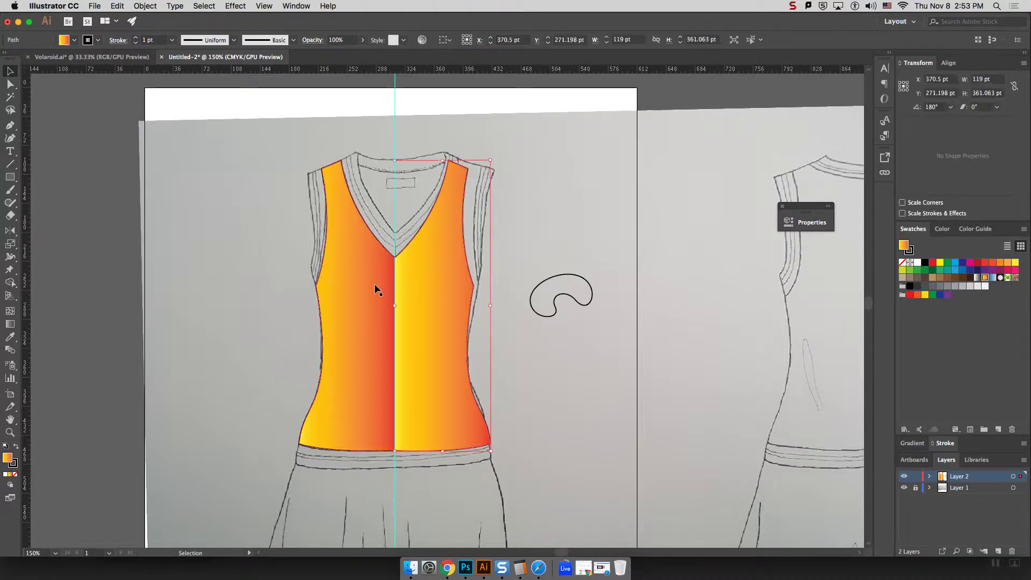
left_click(1015, 277)
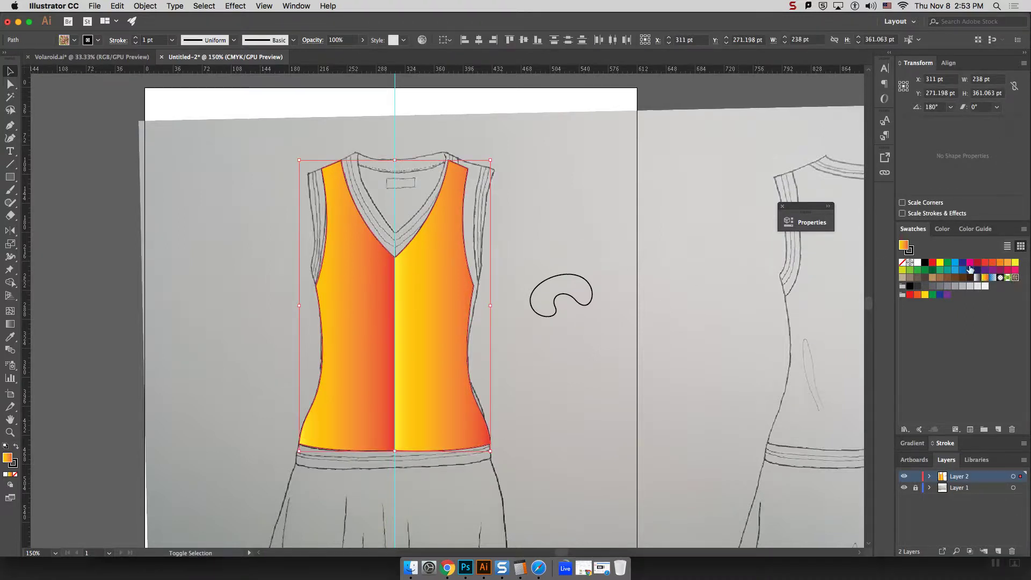
left_click(603, 198)
Move only the pattern of the left vest half with Transform > Move (Transform Patterns)
left_click(350, 299)
right_click(357, 309)
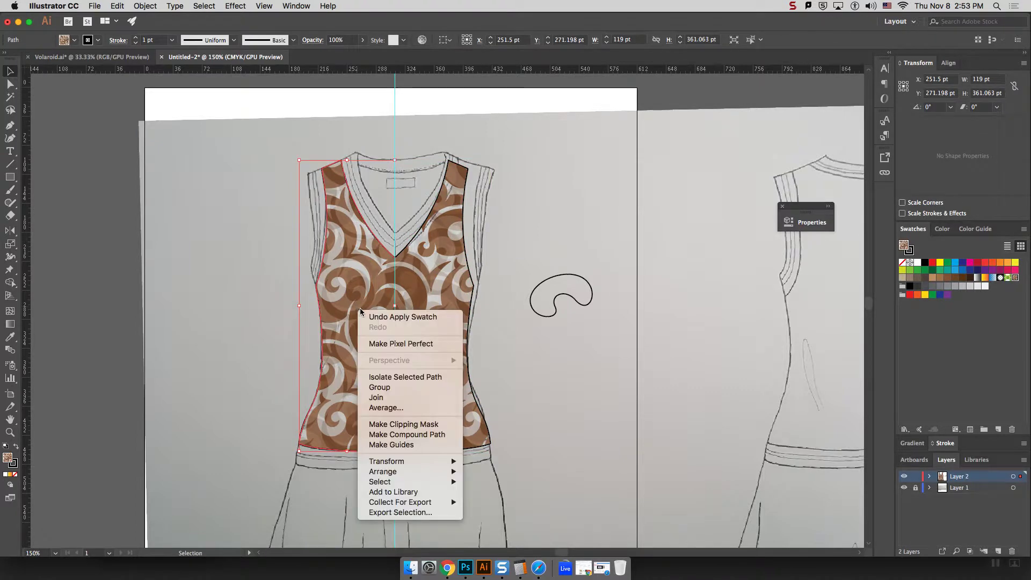
mouse_move(423, 463)
left_click(488, 472)
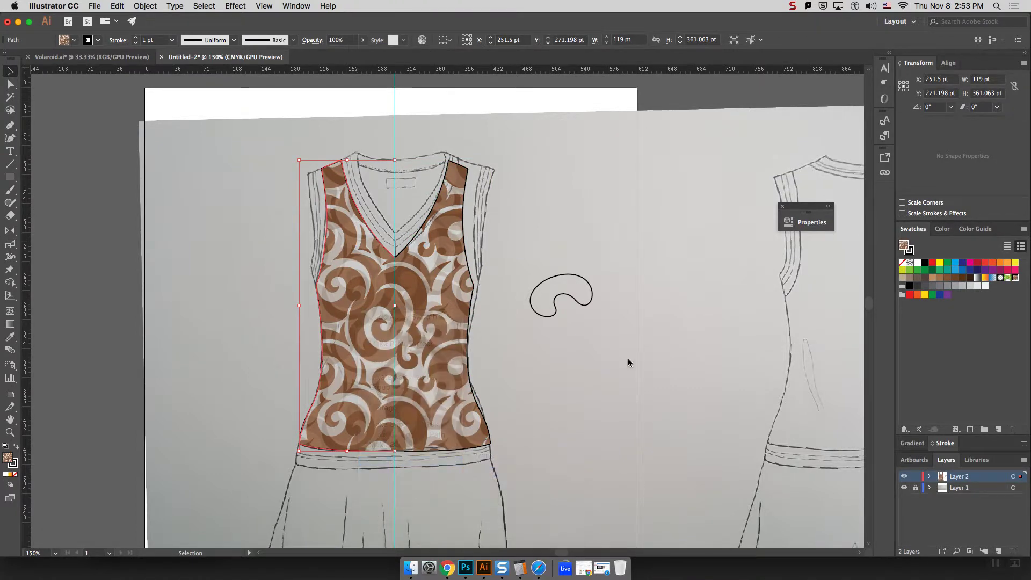
left_click(523, 324)
left_click(575, 371)
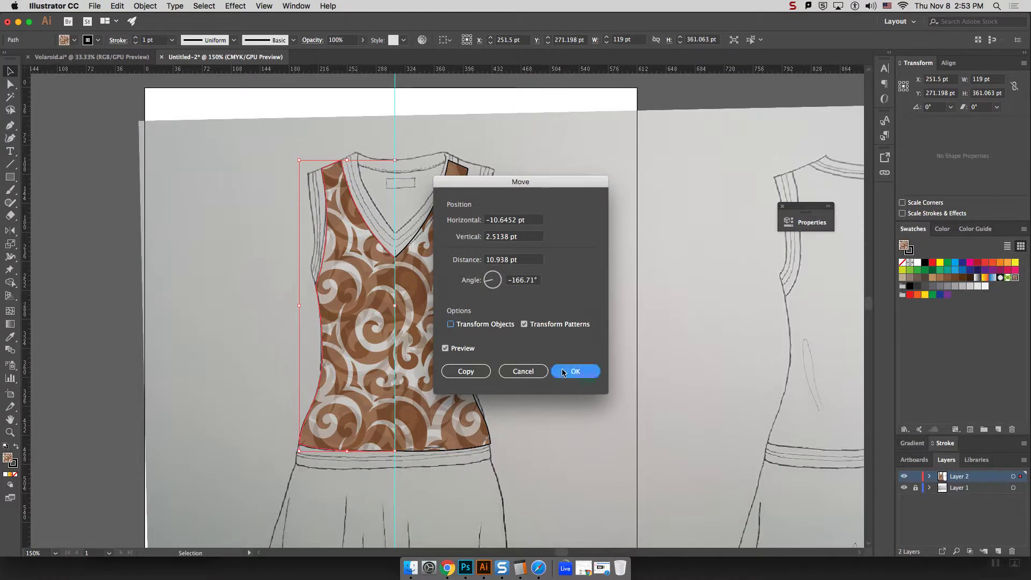
left_click(533, 343)
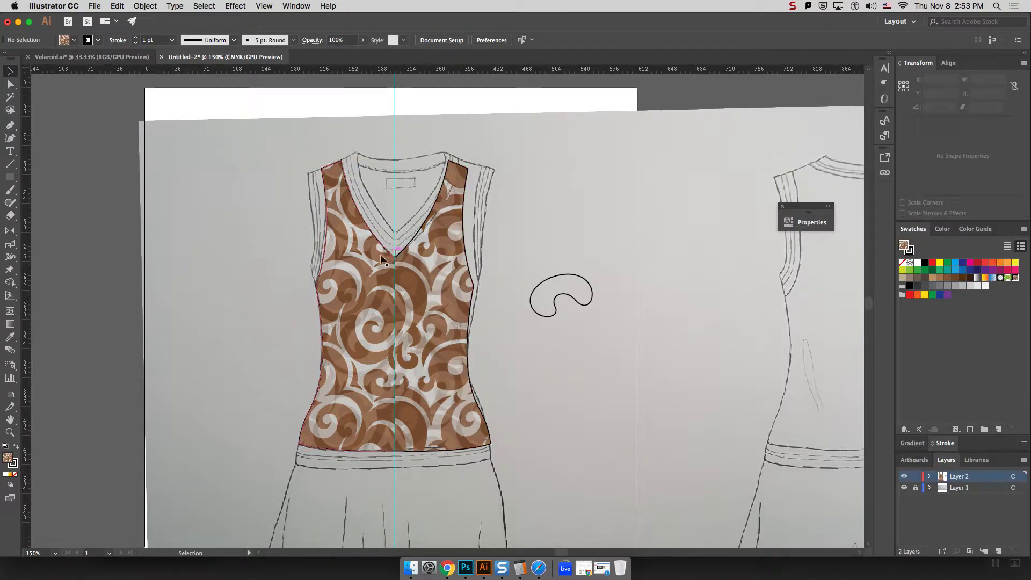
left_click(411, 270)
Zoom in on the vest and nudge the V-neck anchor slightly right
key("a")
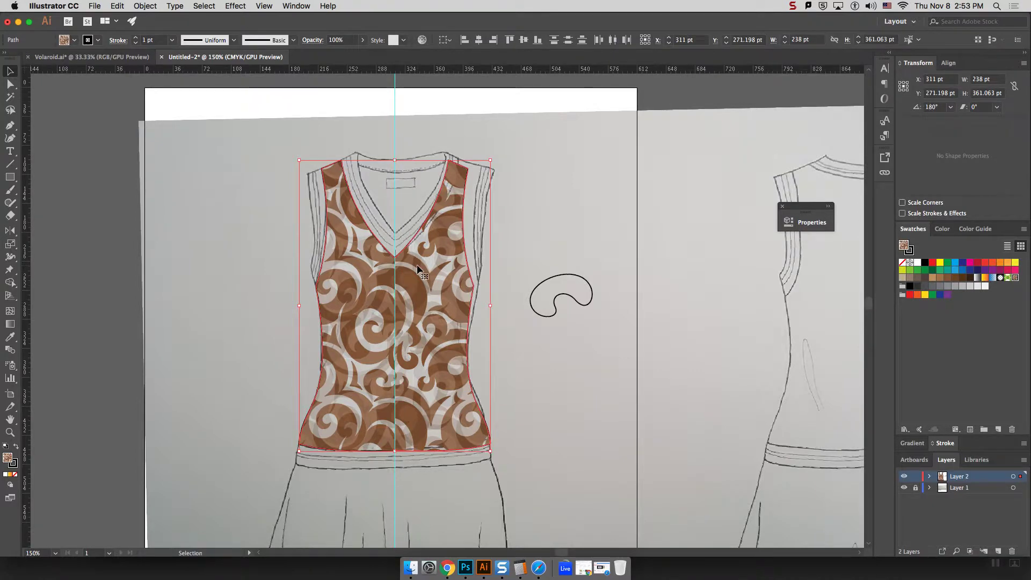
key("super+equal")
key("super+equal")
key("super+equal")
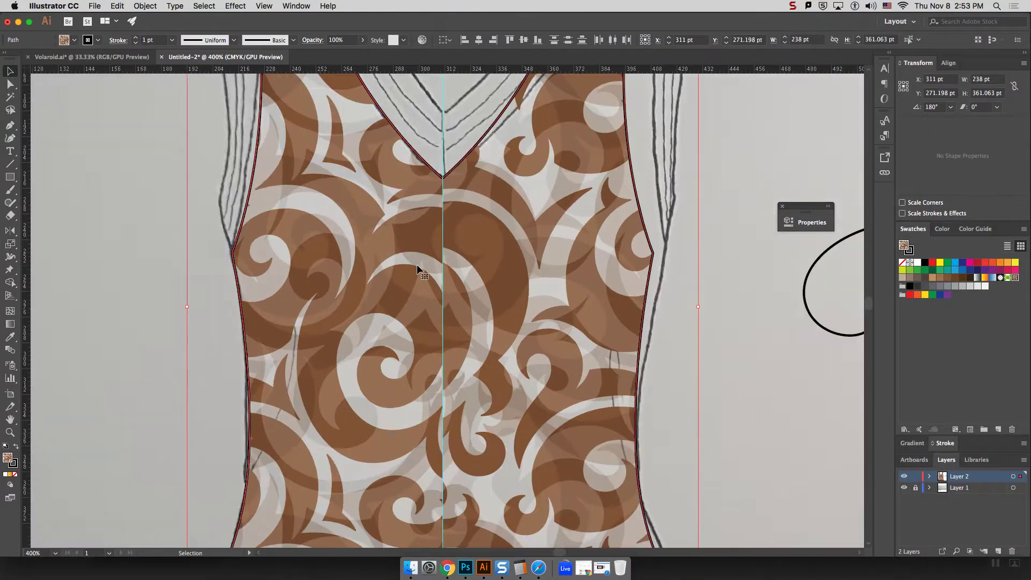
scroll(564, 220, "up", 3)
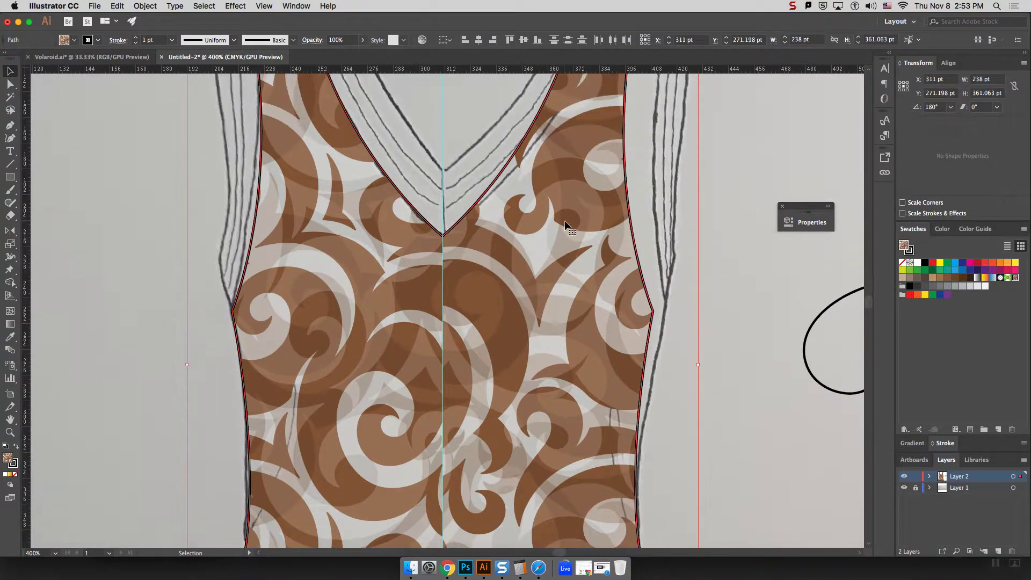
left_click(10, 83)
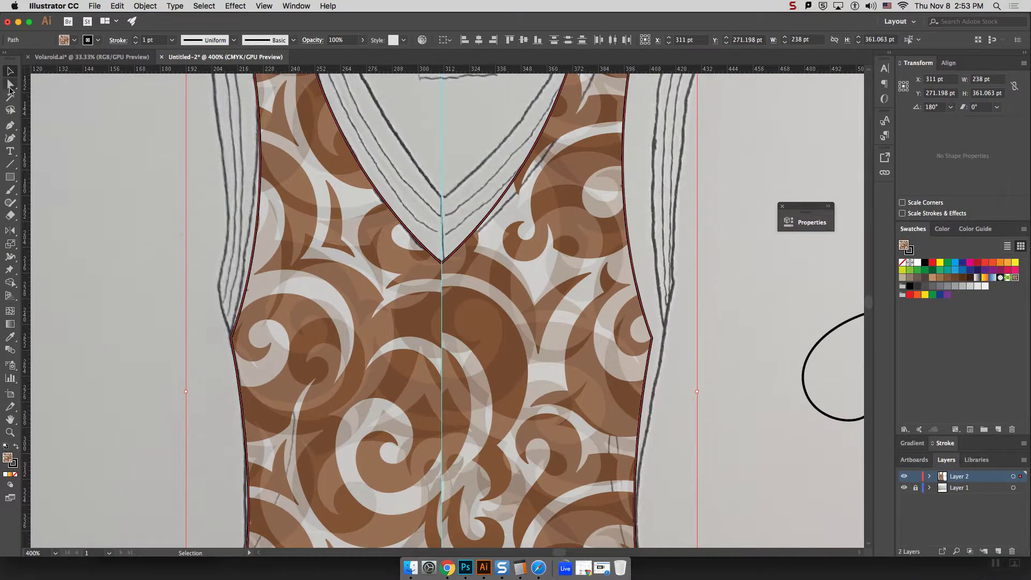
left_click_drag(441, 266, 448, 267)
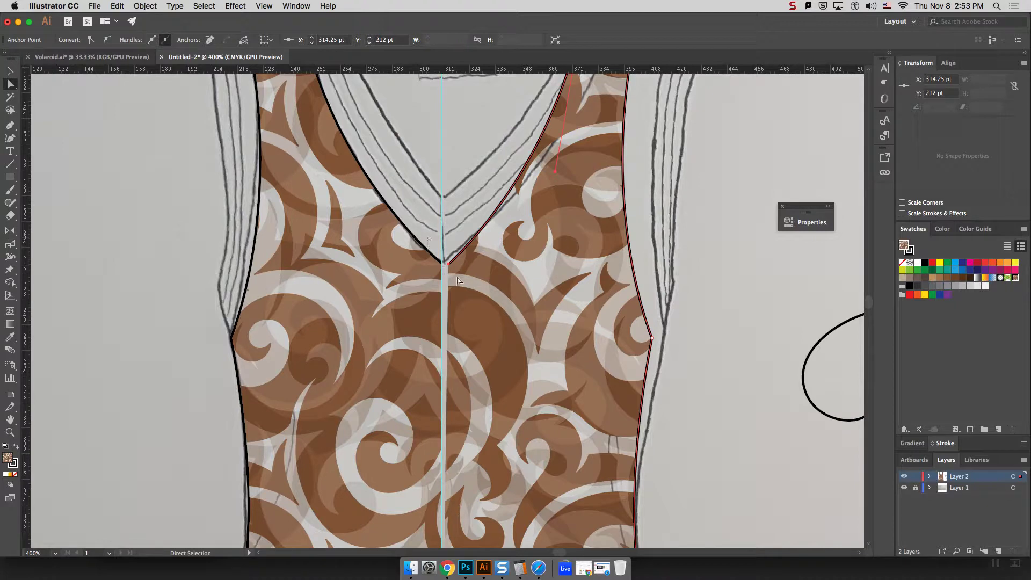
left_click(458, 281)
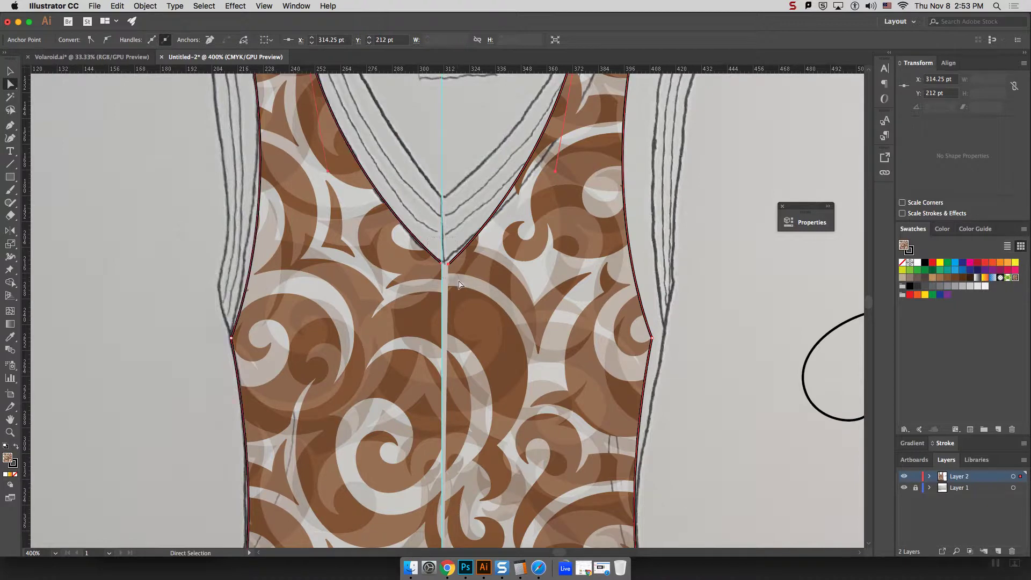
Average the V-neck anchors on both axes and join the two vest halves
right_click(486, 259)
left_click(522, 349)
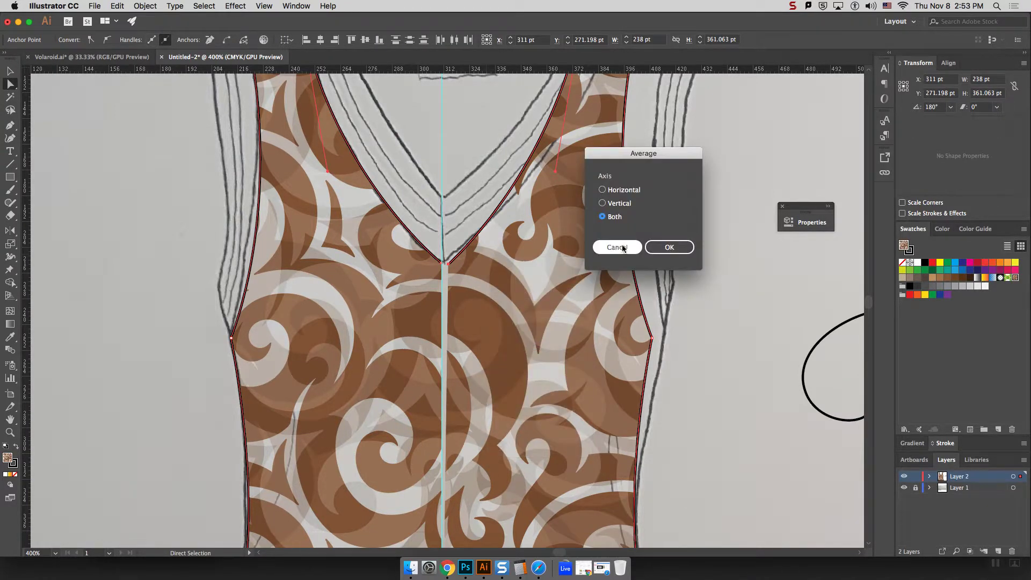
left_click(672, 244)
right_click(534, 246)
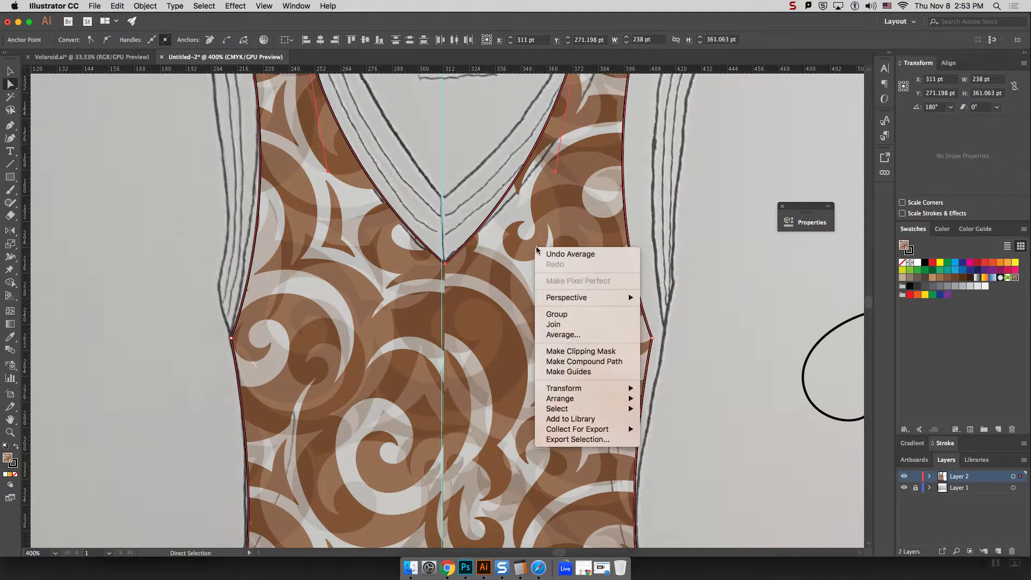
left_click(579, 325)
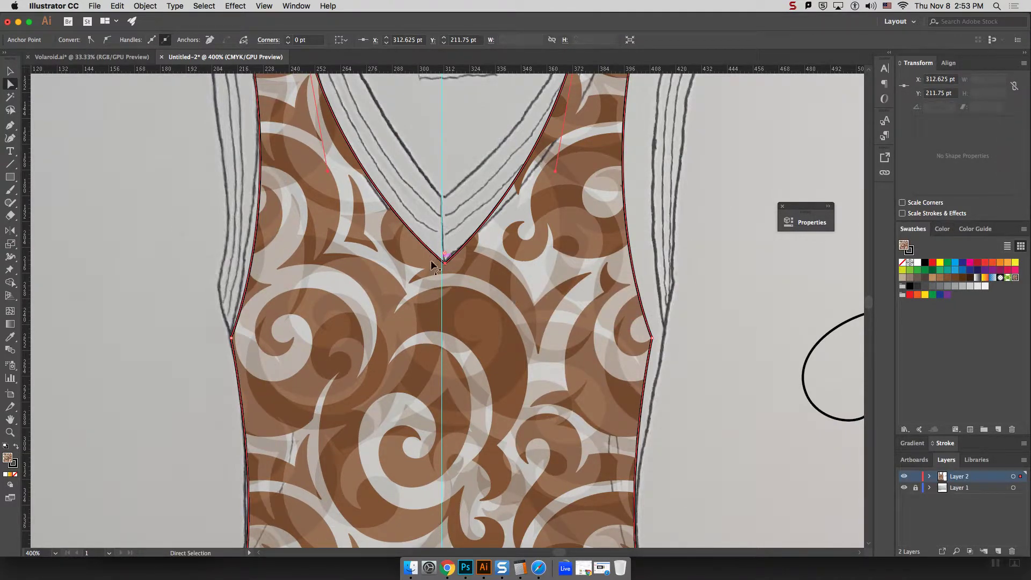
Pull the bottom-centre hem anchor down-left and check the hem anchor selection
scroll(692, 364, "down", 10)
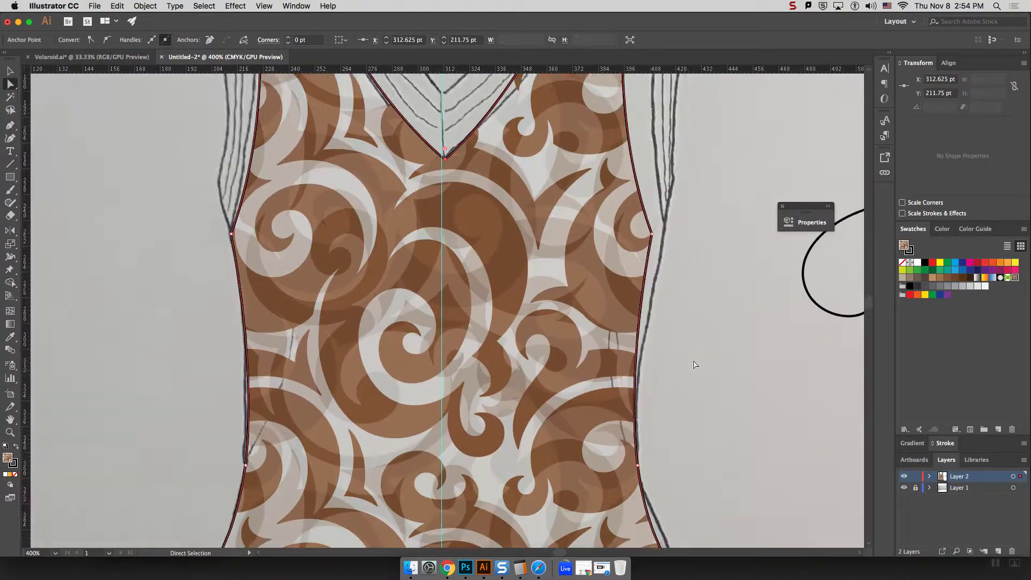
scroll(694, 365, "up", 2)
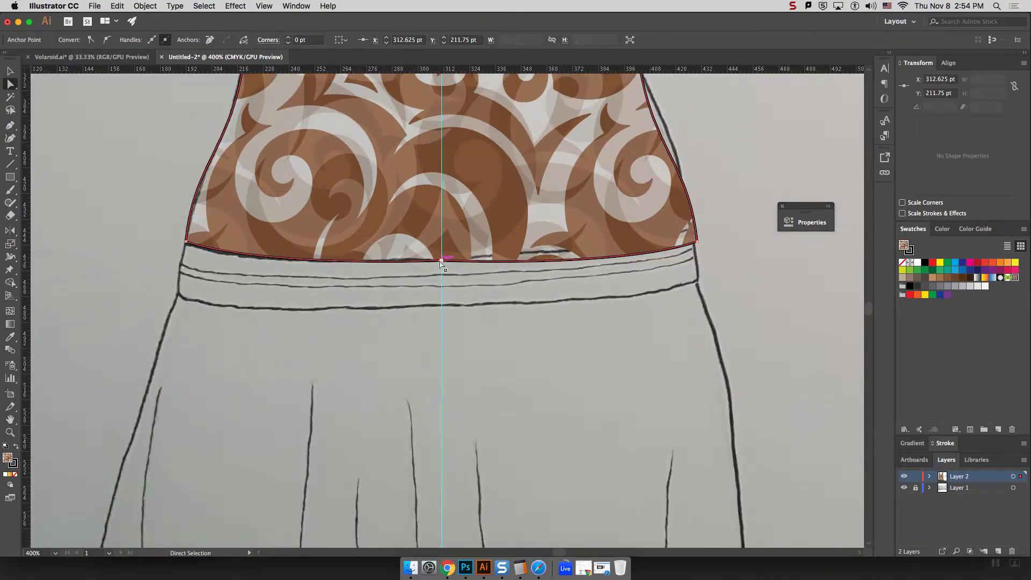
left_click_drag(440, 264, 469, 245)
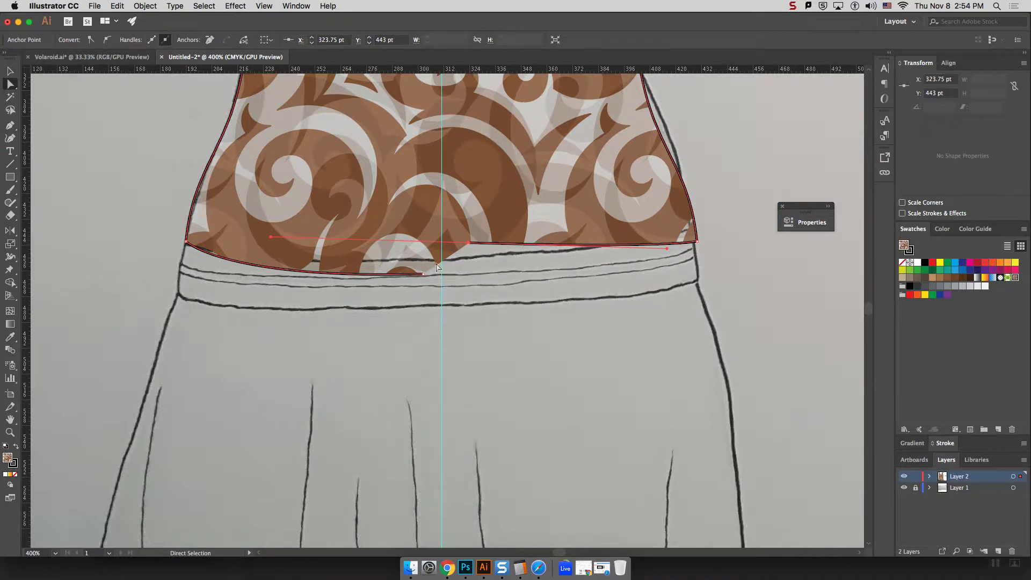
left_click(423, 275, "super")
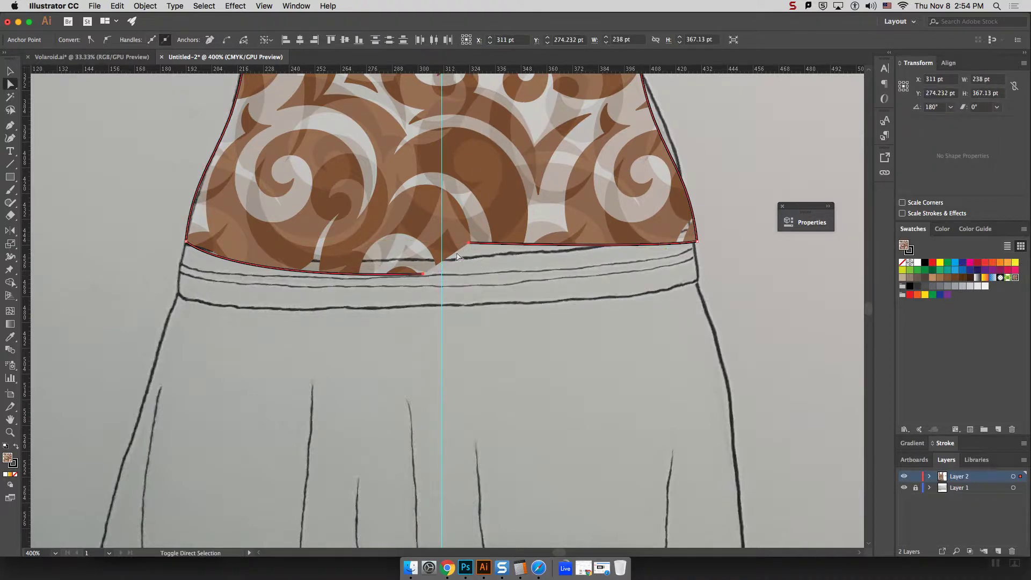
left_click(469, 245)
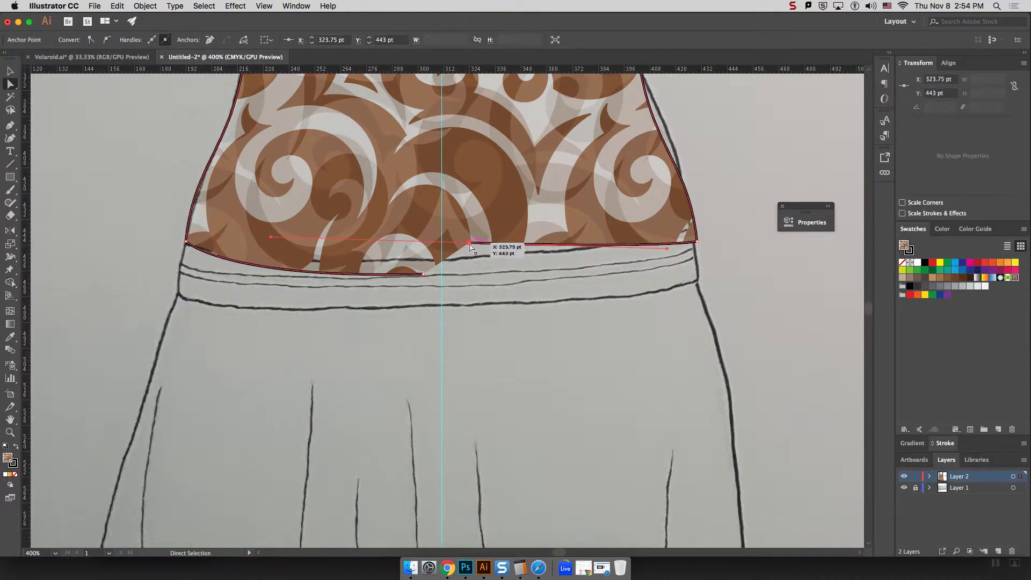
left_click(504, 292)
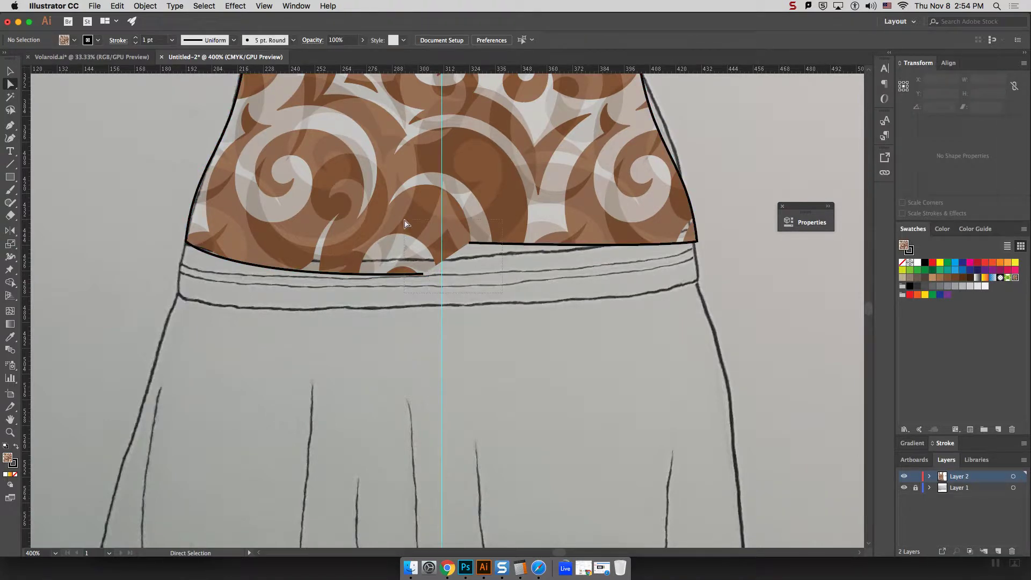
Average the two hem-centre anchors (Both), join them, and nudge the point onto the waistband
left_click_drag(406, 222, 406, 222)
right_click(469, 243)
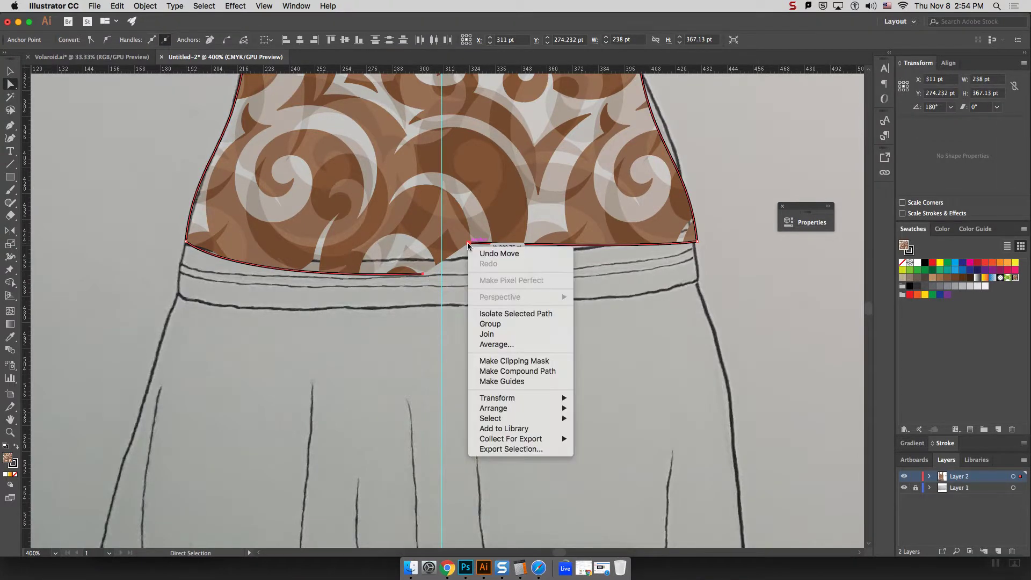
left_click(522, 345)
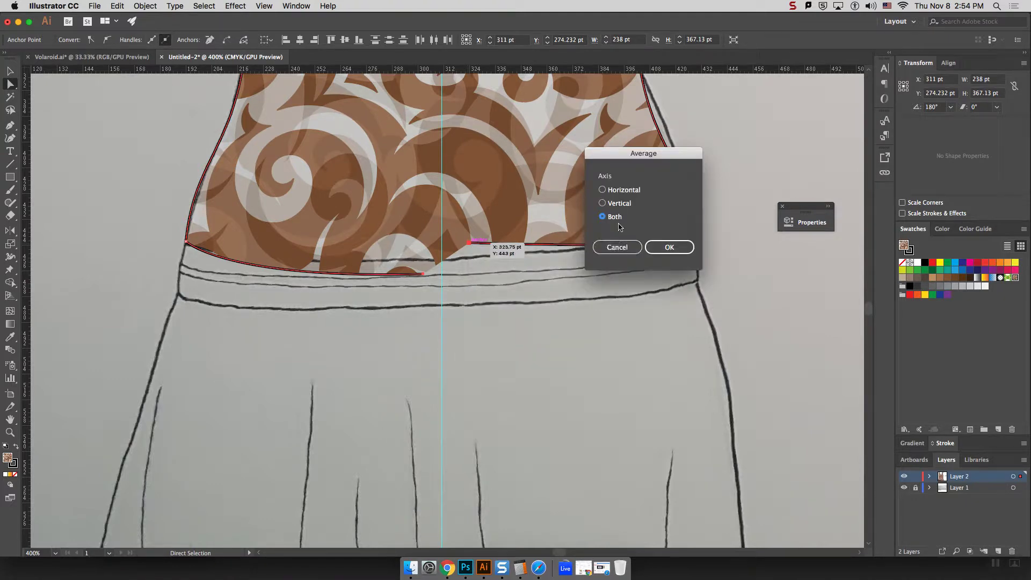
left_click(666, 247)
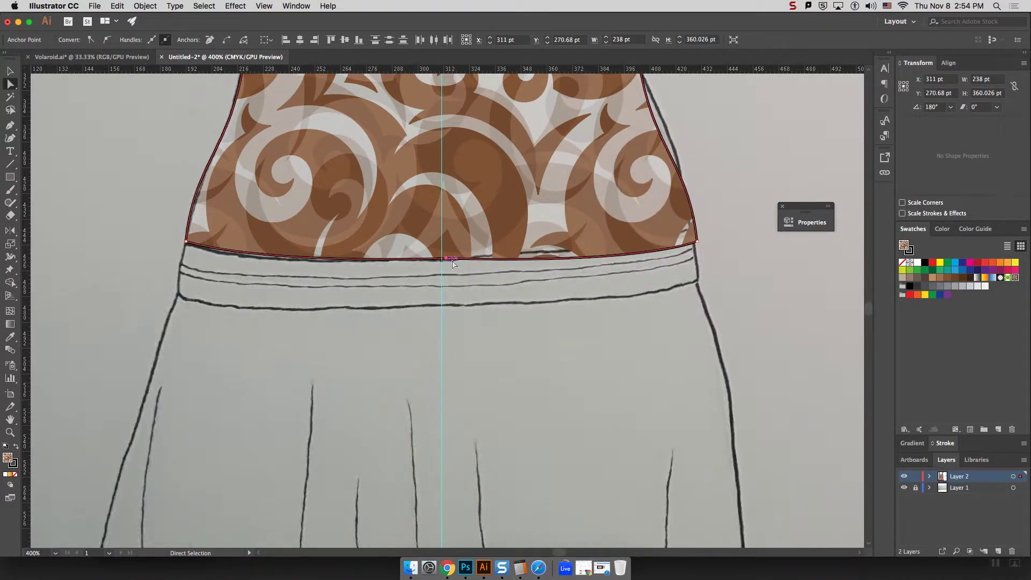
right_click(498, 279)
left_click(539, 372)
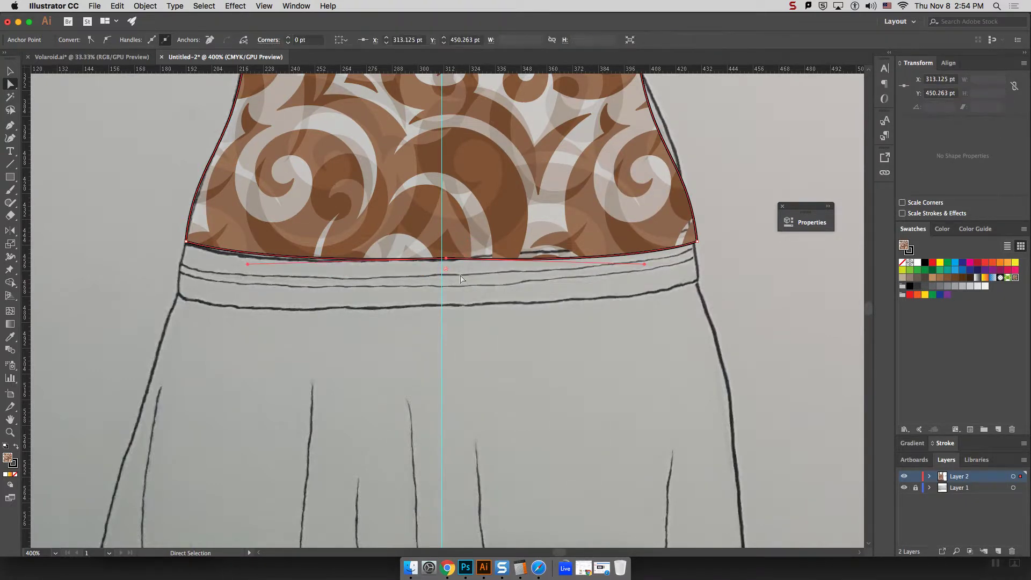
left_click_drag(446, 260, 444, 267)
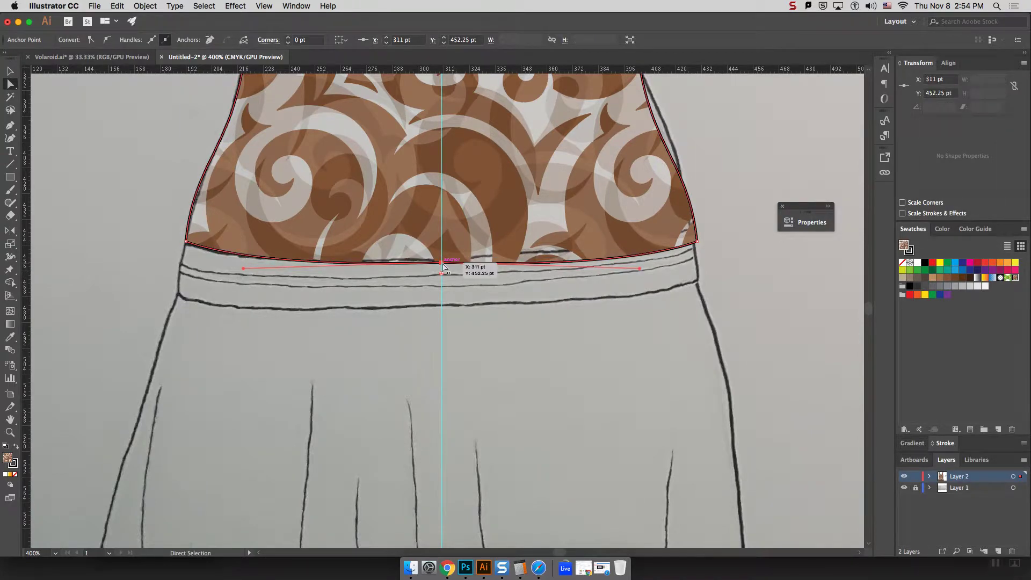
key("super+minus")
key("super+minus")
key("super+minus")
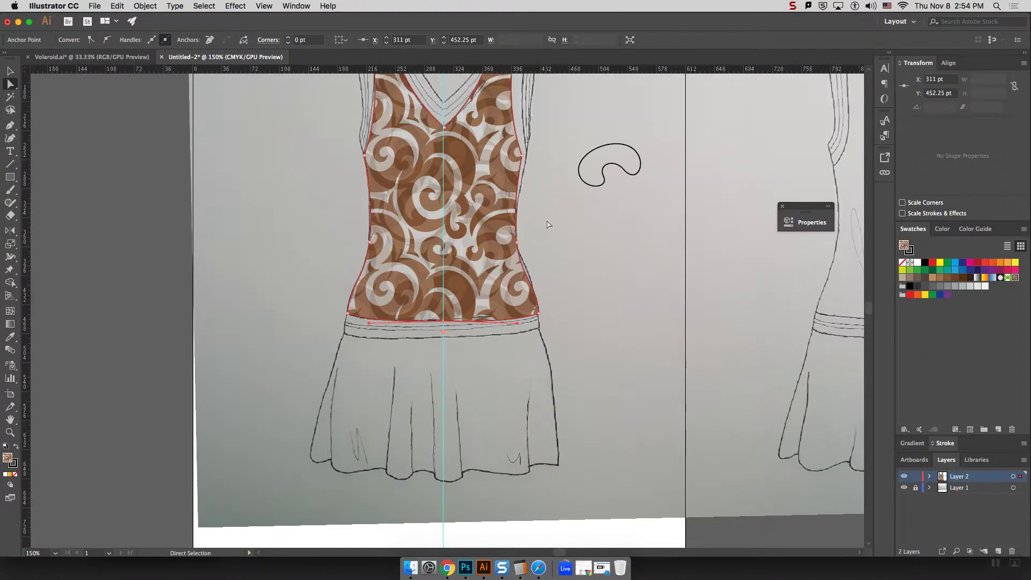
Snap the V-neck anchor onto the centre guide, then zoom out and select all shapes
scroll(547, 225, "up", 5)
key("super+plus")
key("super+plus")
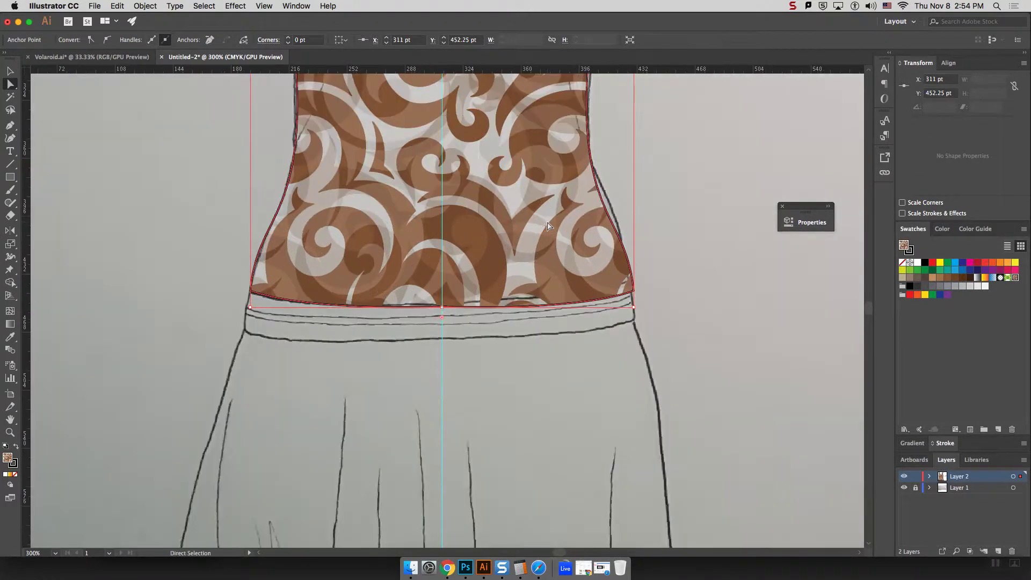
left_click_drag(868, 307, 870, 304)
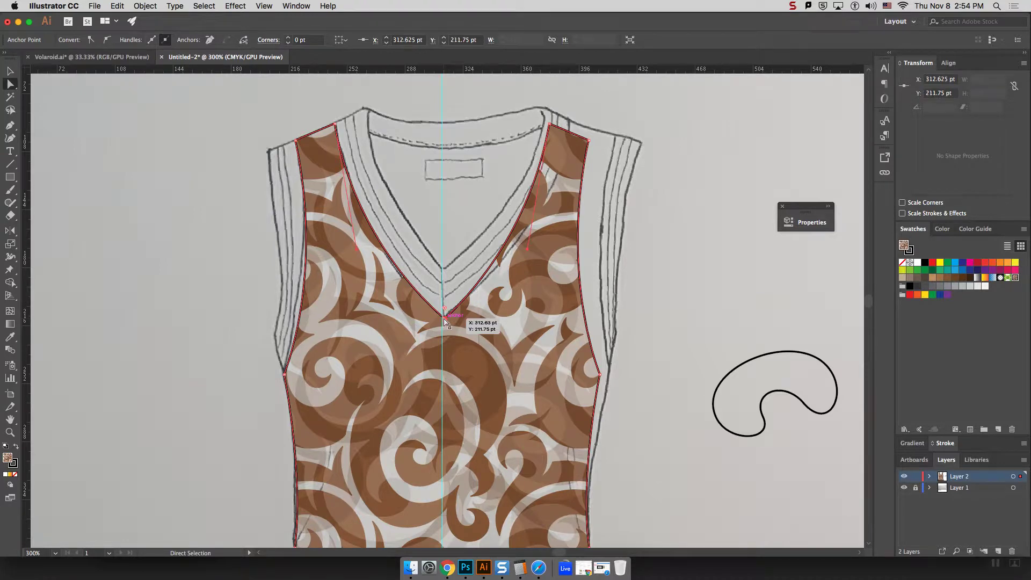
left_click_drag(446, 322, 444, 318)
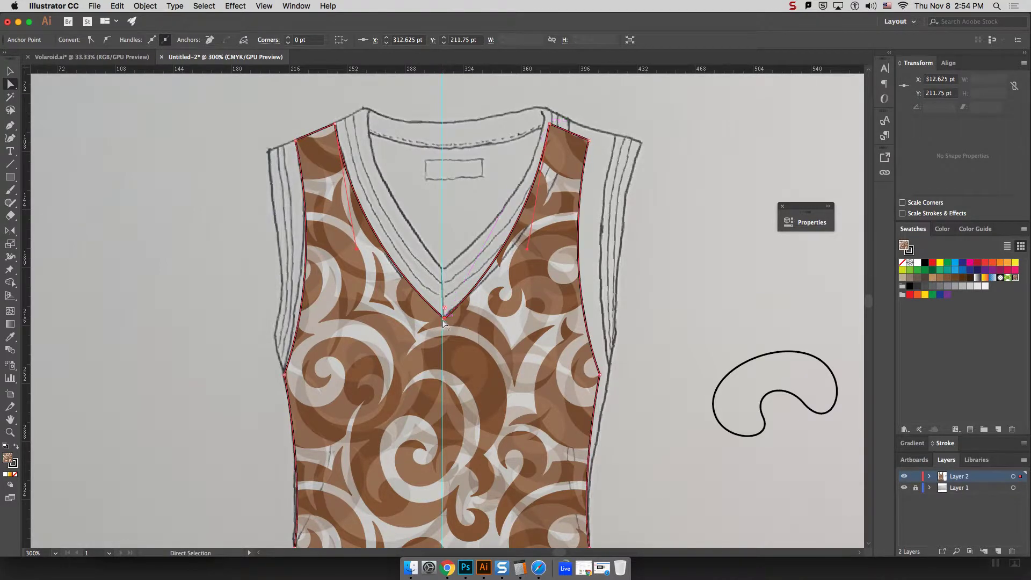
left_click(642, 309)
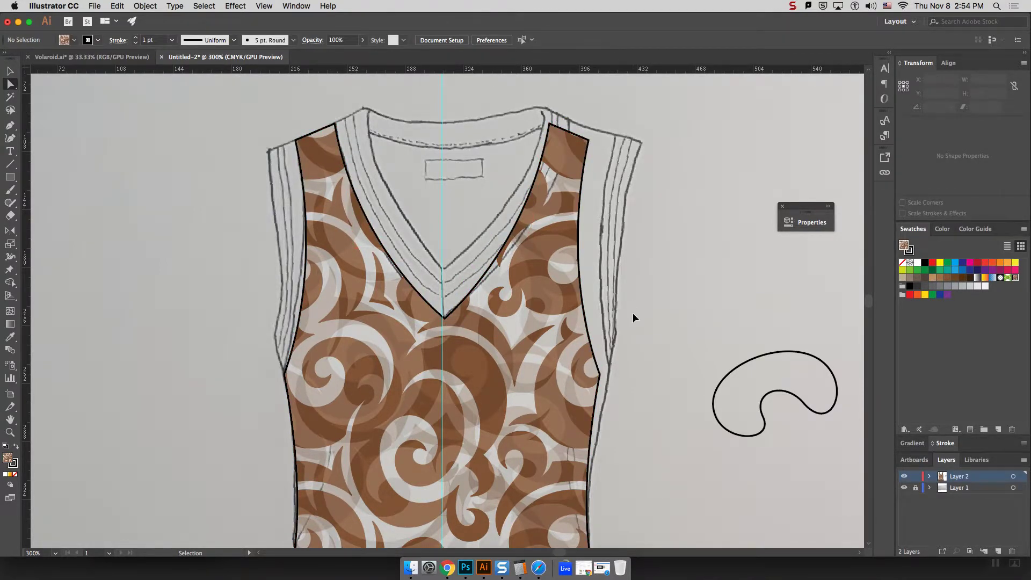
key("super+minus")
key("super+minus")
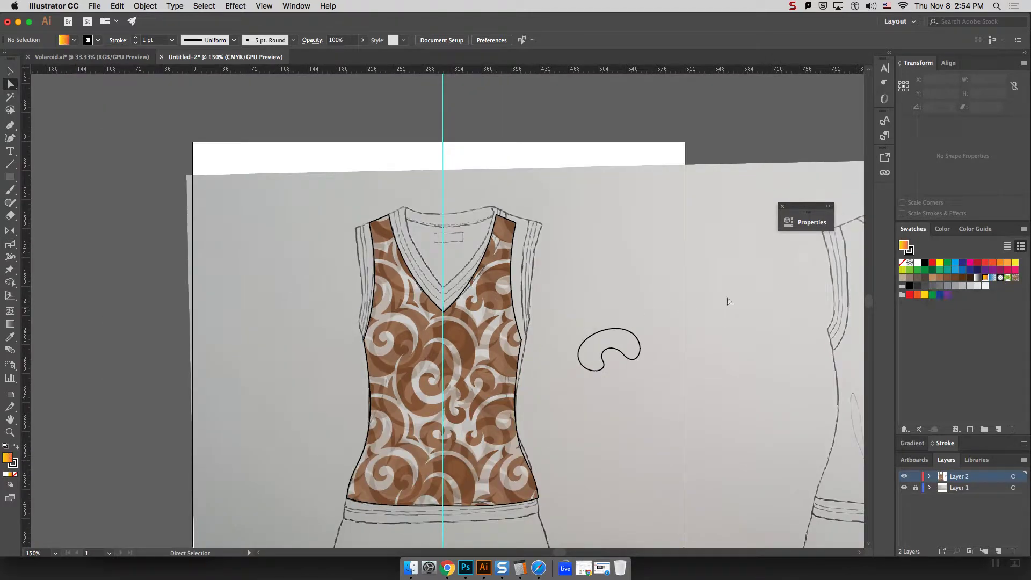
key("super+a")
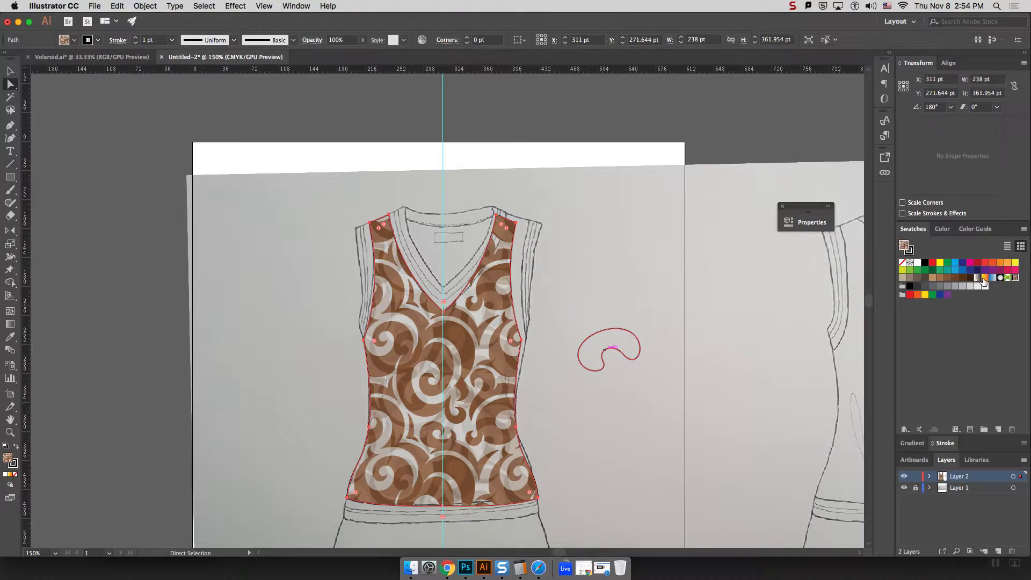
Fill the bodice with the yellow-orange gradient swatch and deselect it
left_click(984, 278)
key("v")
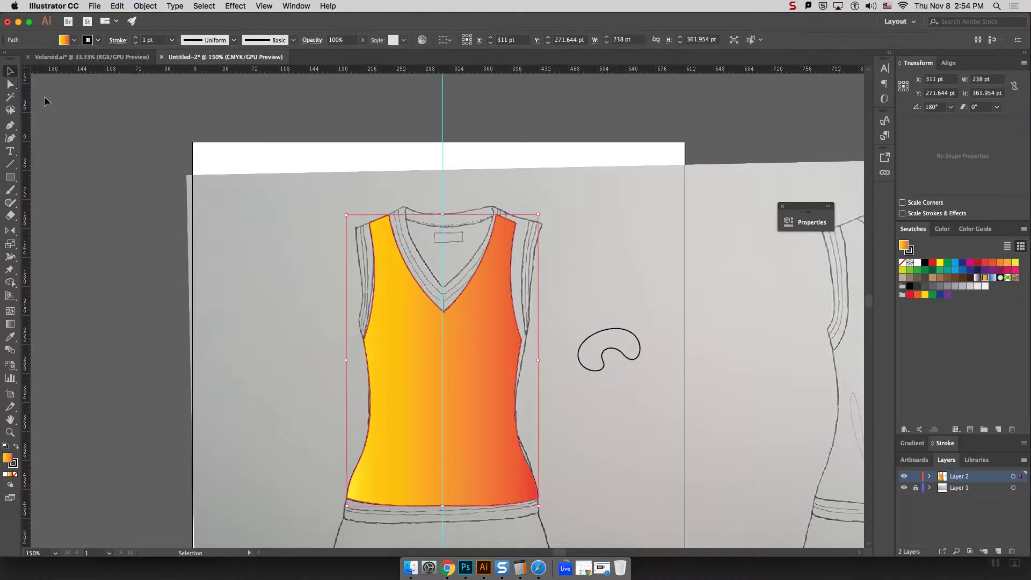
left_click(569, 242)
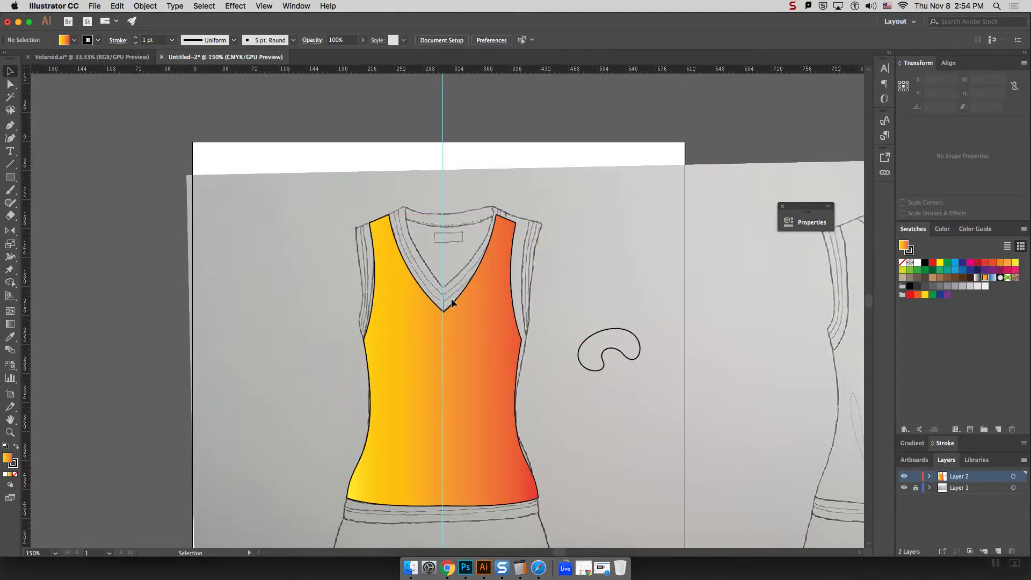
scroll(610, 538, "left", 3)
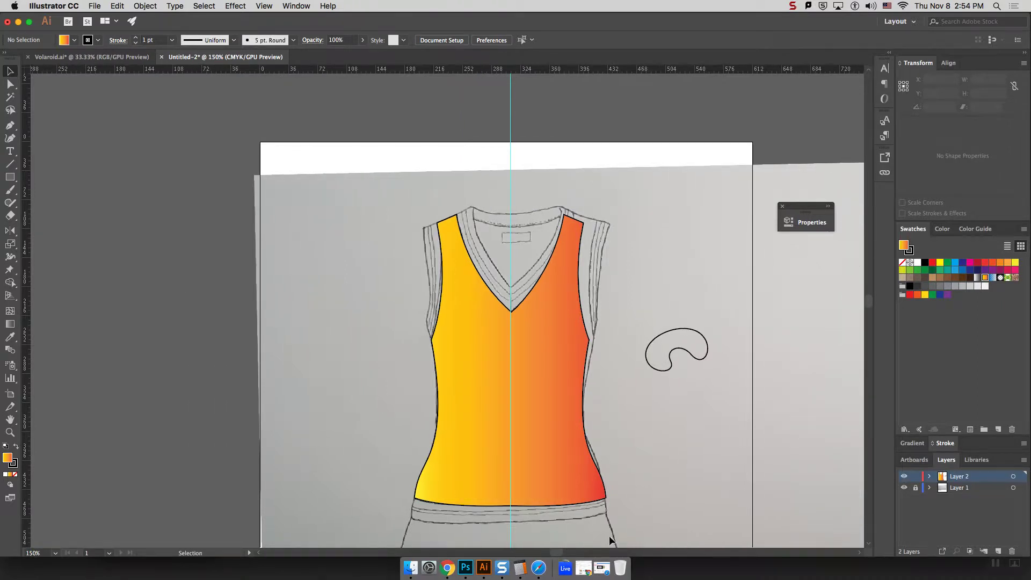
scroll(871, 316, "down", 4)
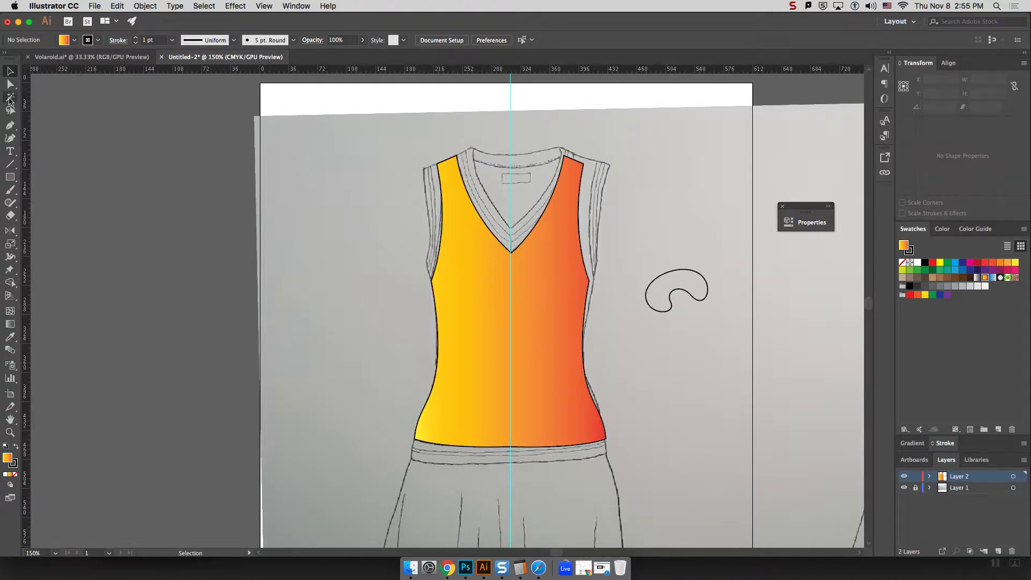
left_click(11, 128)
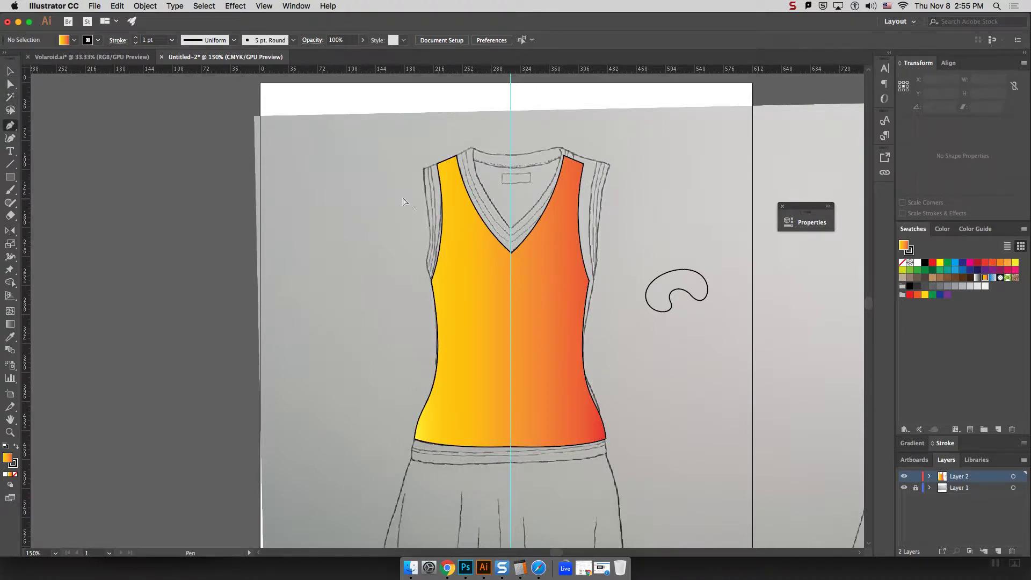
At 300% zoom, trace a red-filled panel along the vest's left shoulder and armhole edge
key("super+equal")
key("super+equal")
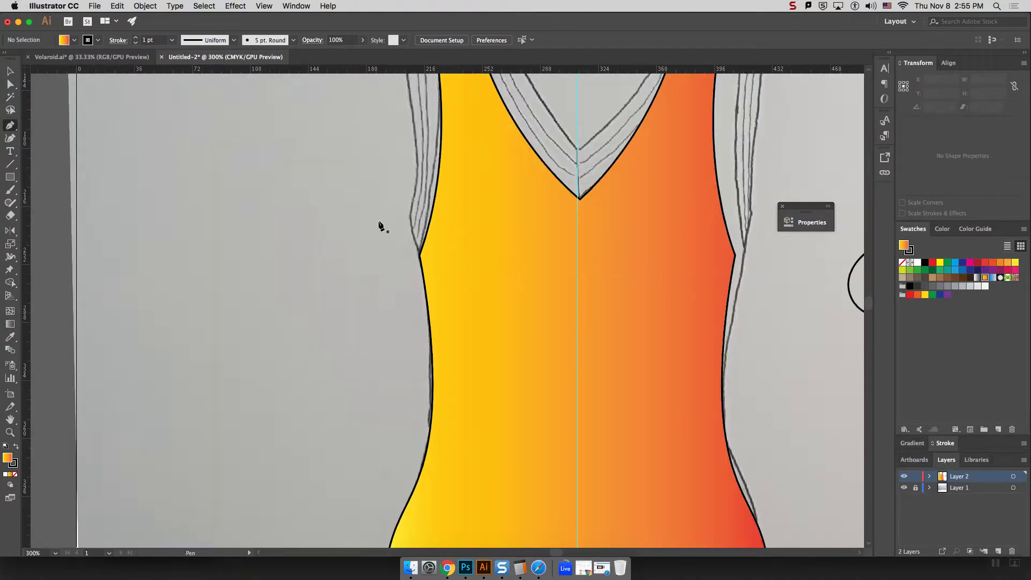
scroll(869, 305, "up", 5)
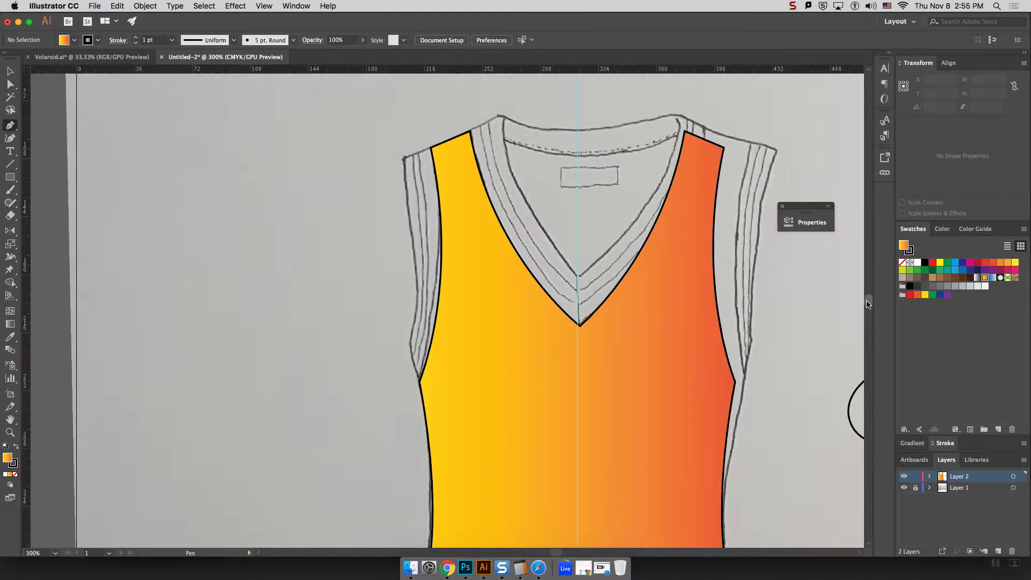
left_click(431, 149)
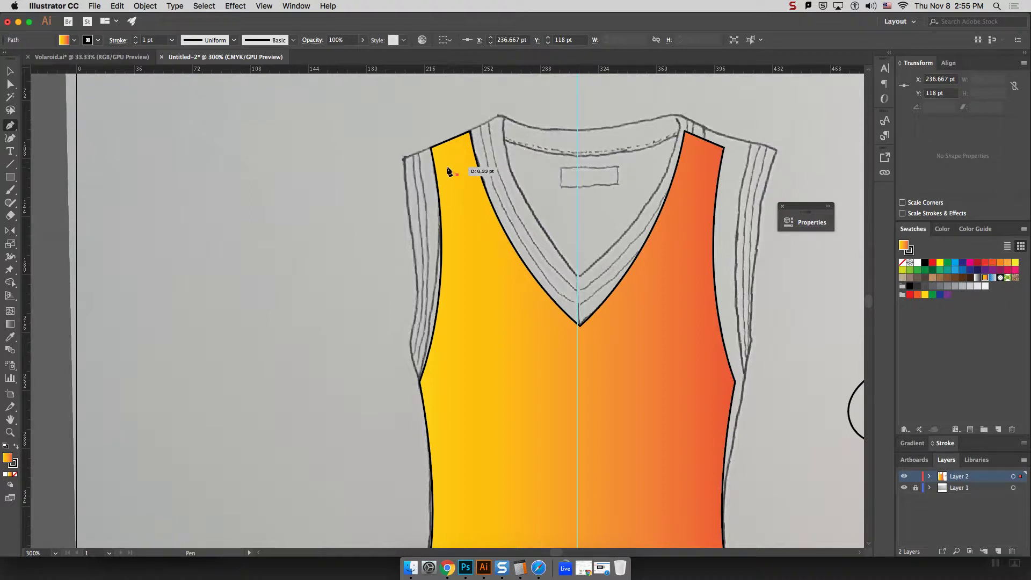
left_click(432, 151)
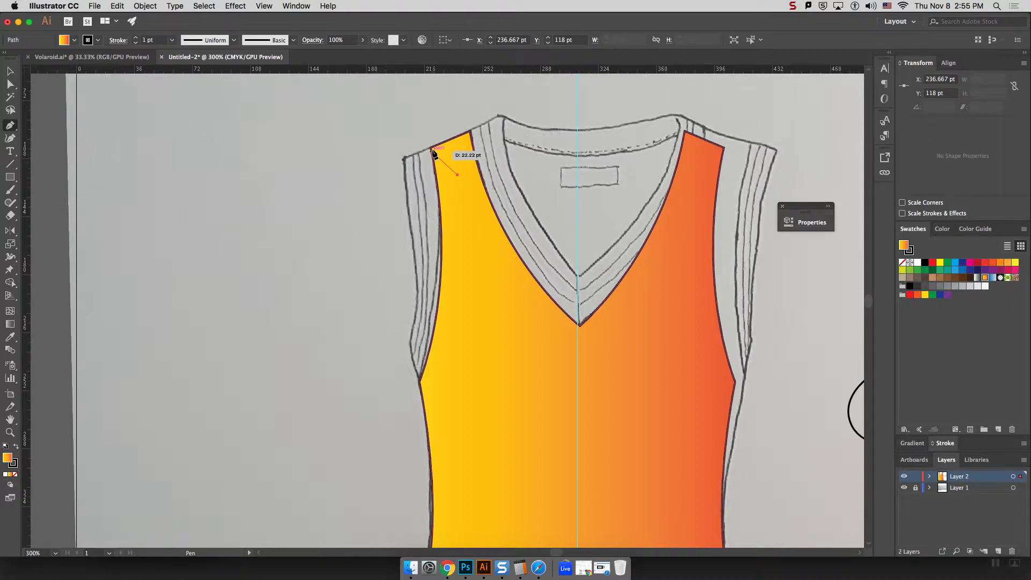
left_click(404, 160)
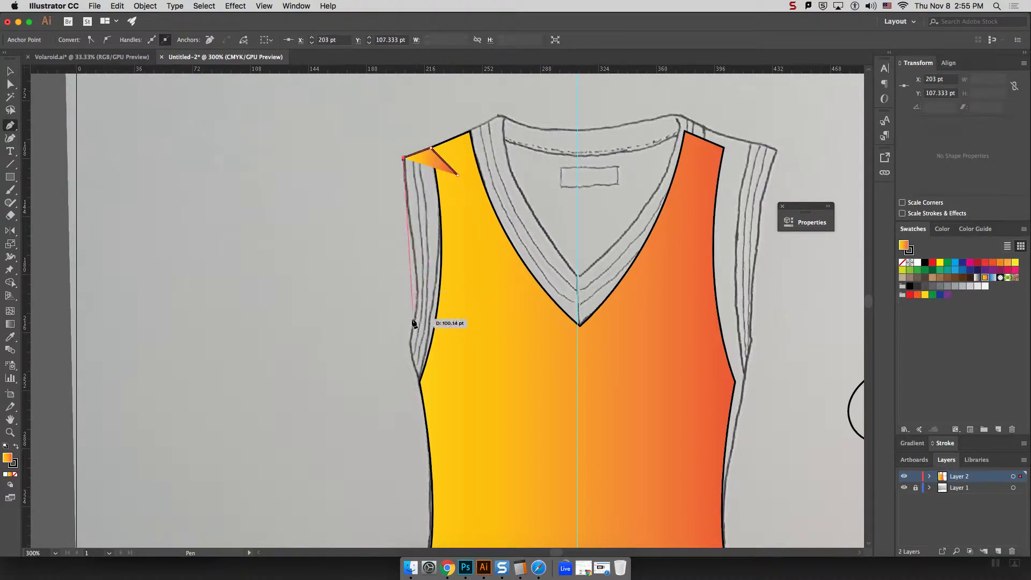
left_click_drag(411, 344, 395, 414)
left_click(411, 344)
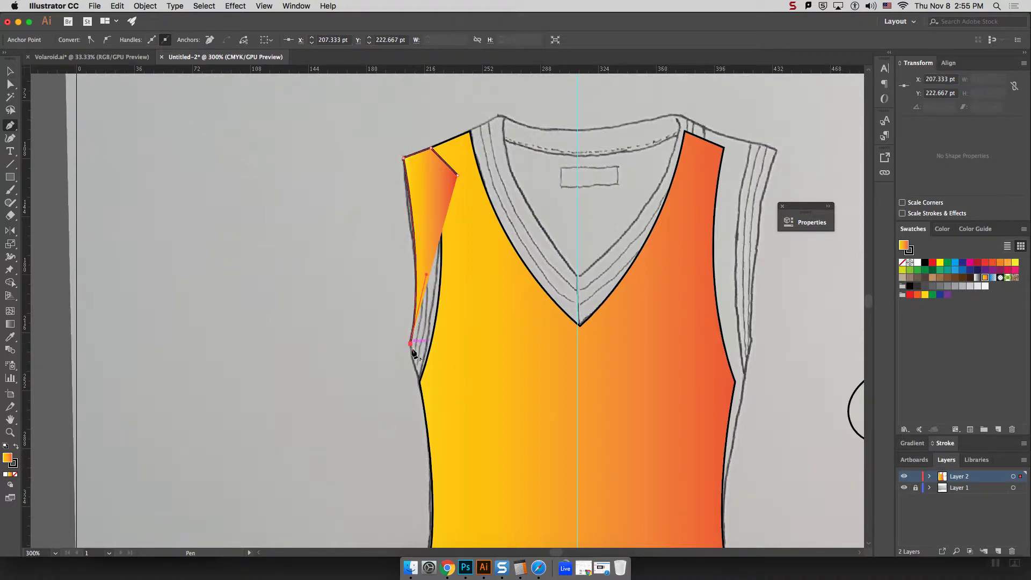
left_click(419, 381)
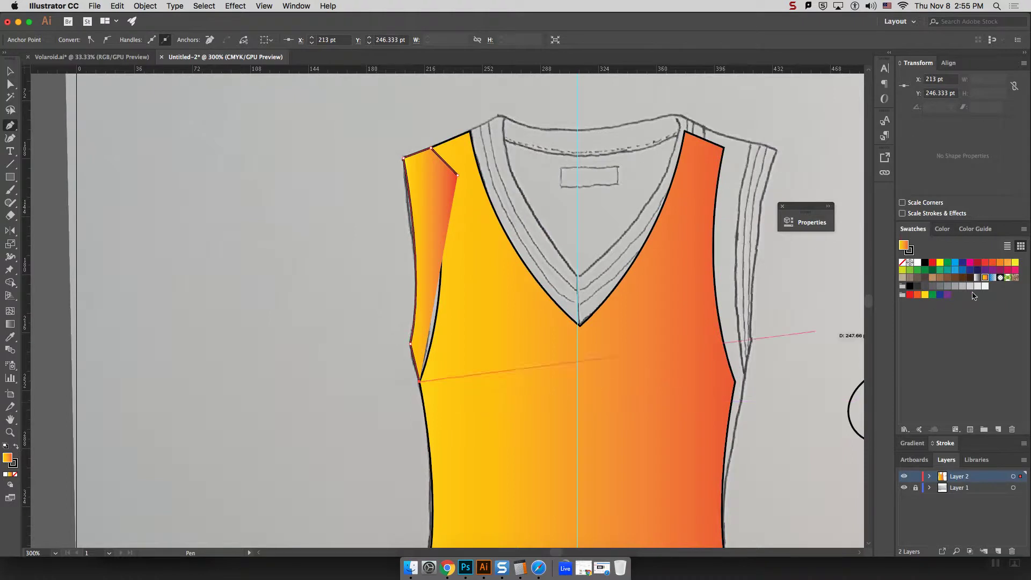
left_click(933, 262)
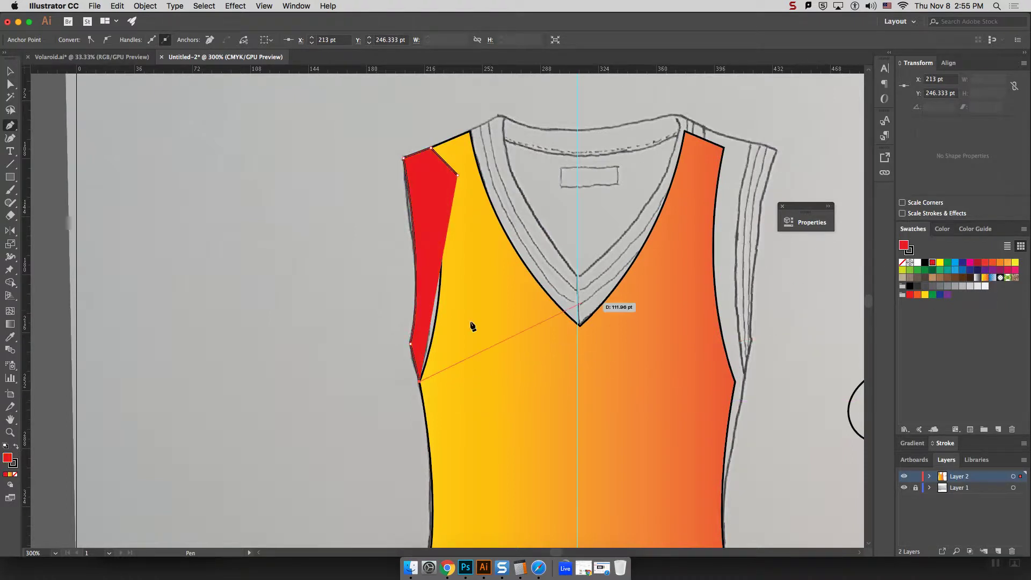
left_click(469, 374)
left_click(458, 175)
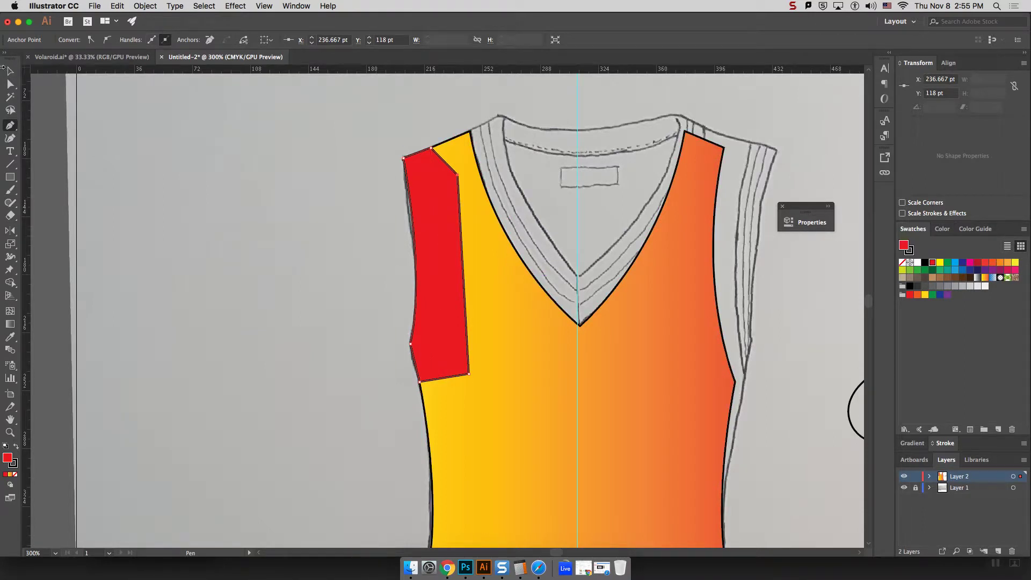
Send the red side panel to the back, behind the gradient bodice
key("v")
right_click(437, 243)
mouse_move(511, 403)
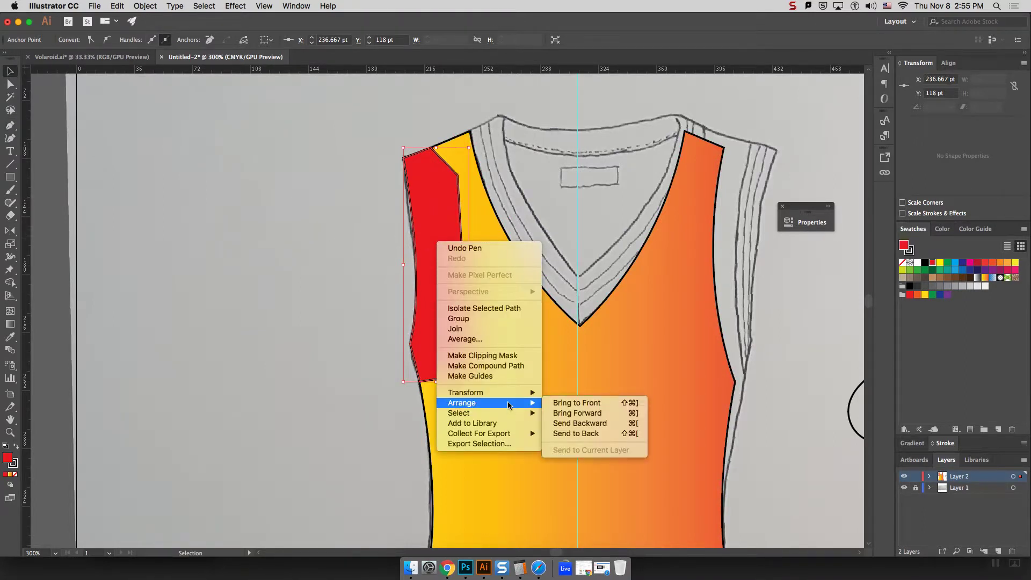
left_click(588, 433)
left_click(336, 258)
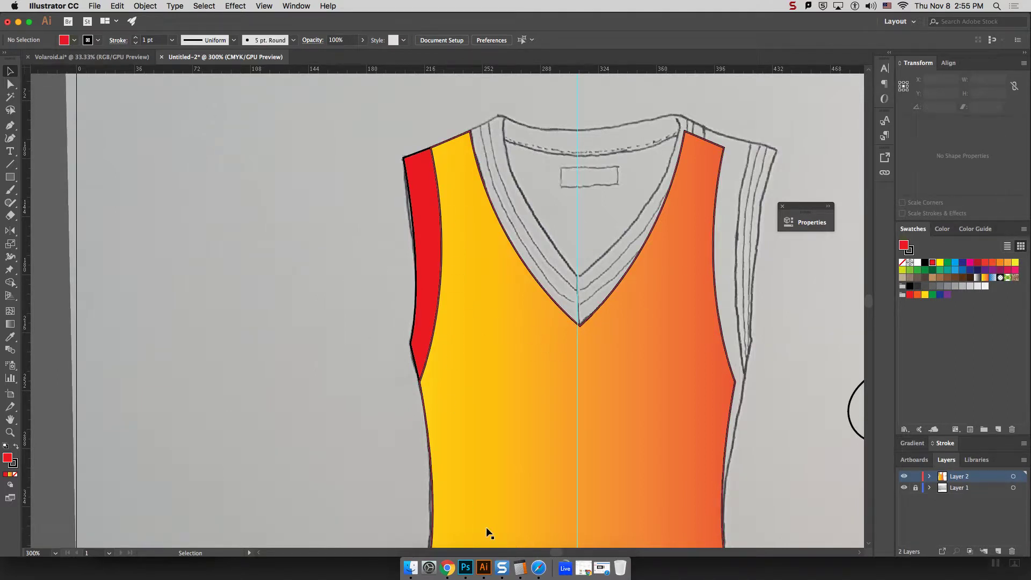
Draw a stray Pen line on the bodice's right side and delete it
left_click(10, 125)
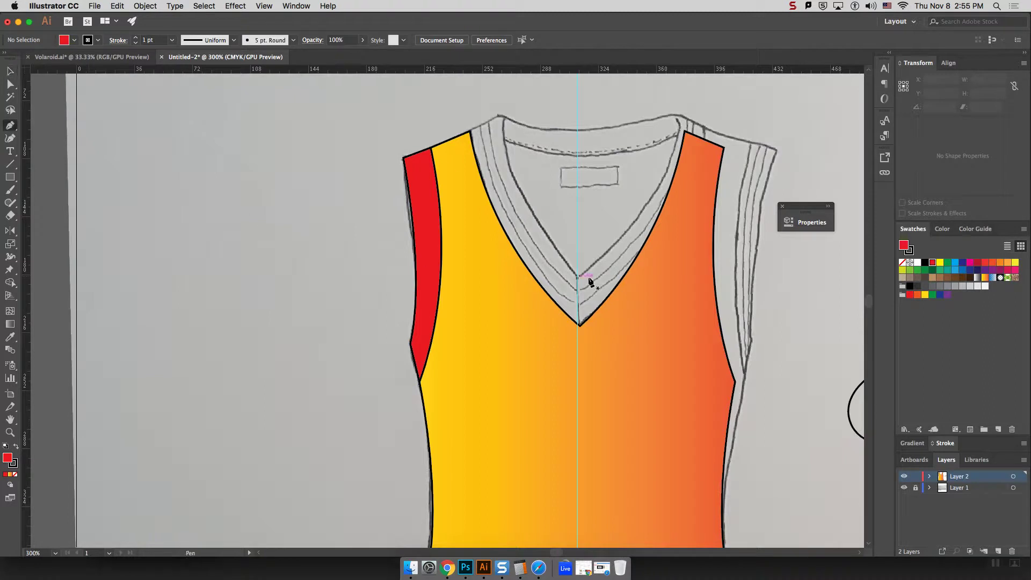
left_click(653, 323)
left_click(723, 147)
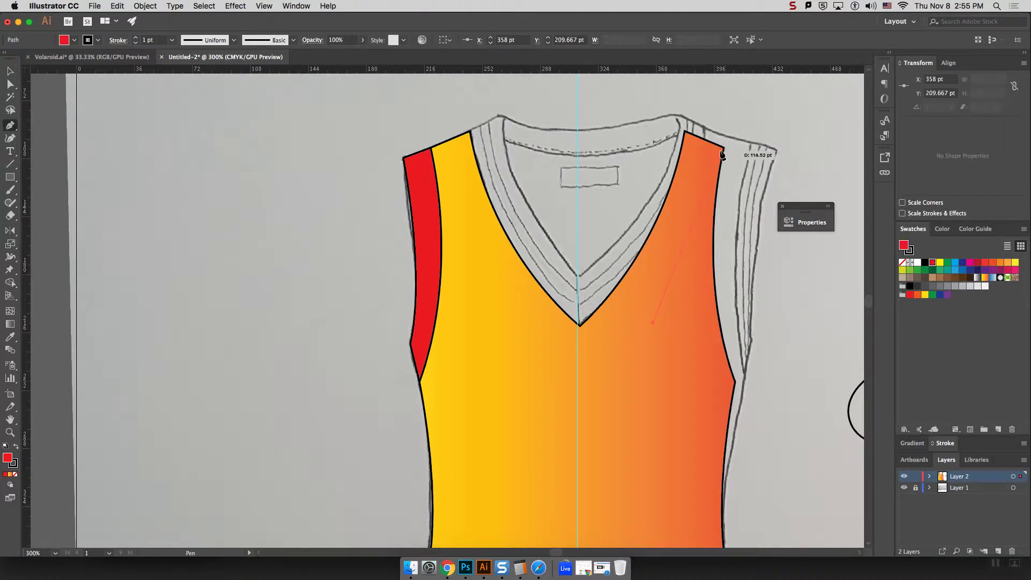
key("Escape")
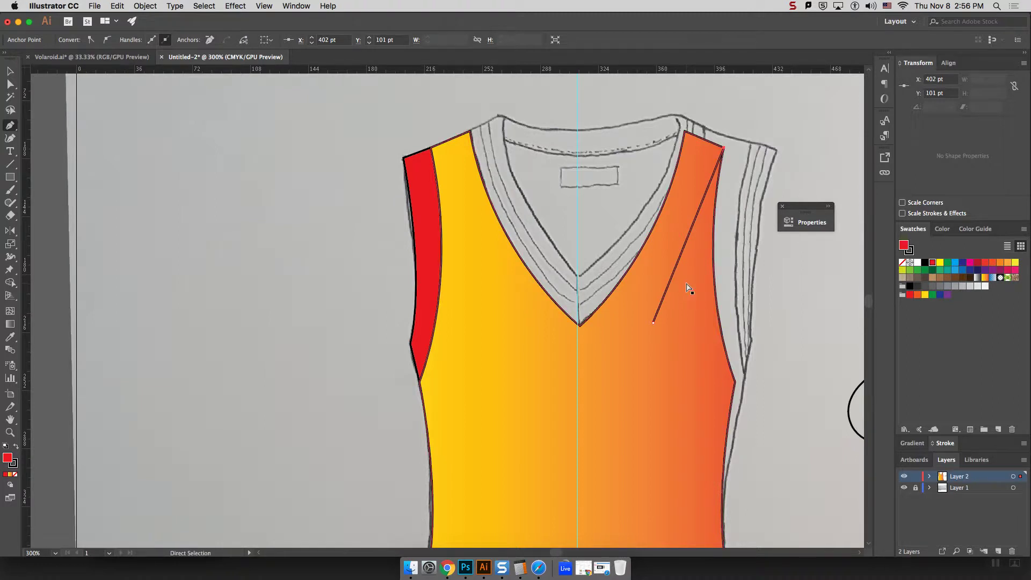
key("Delete")
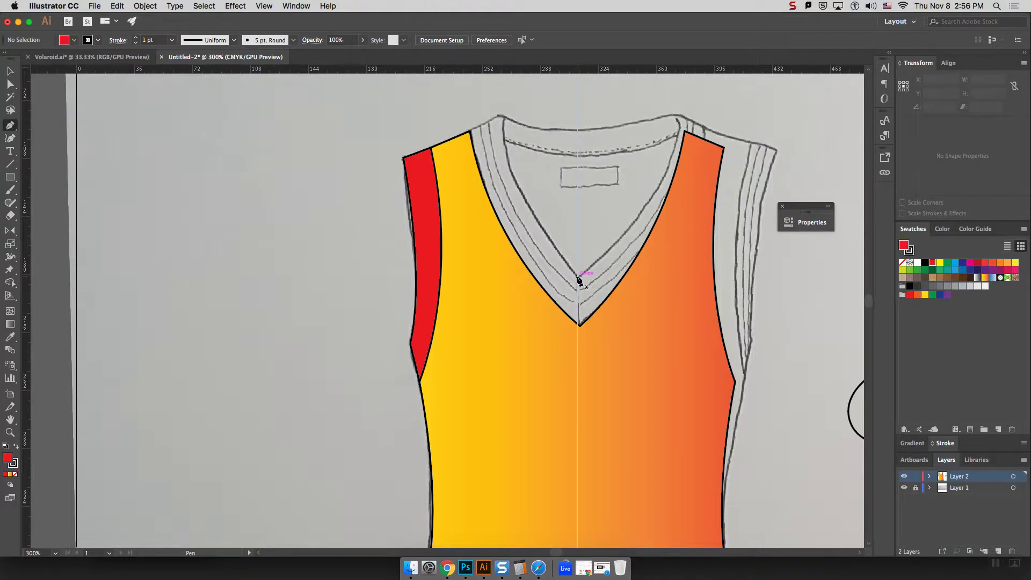
scroll(868, 301, "down", 10)
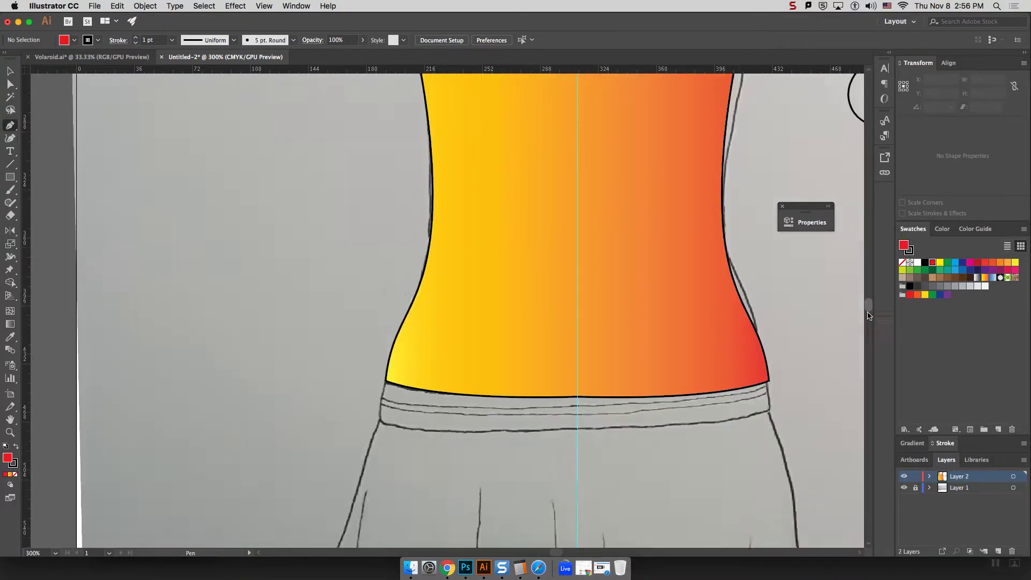
scroll(866, 301, "up", 15)
scroll(865, 302, "down", 5)
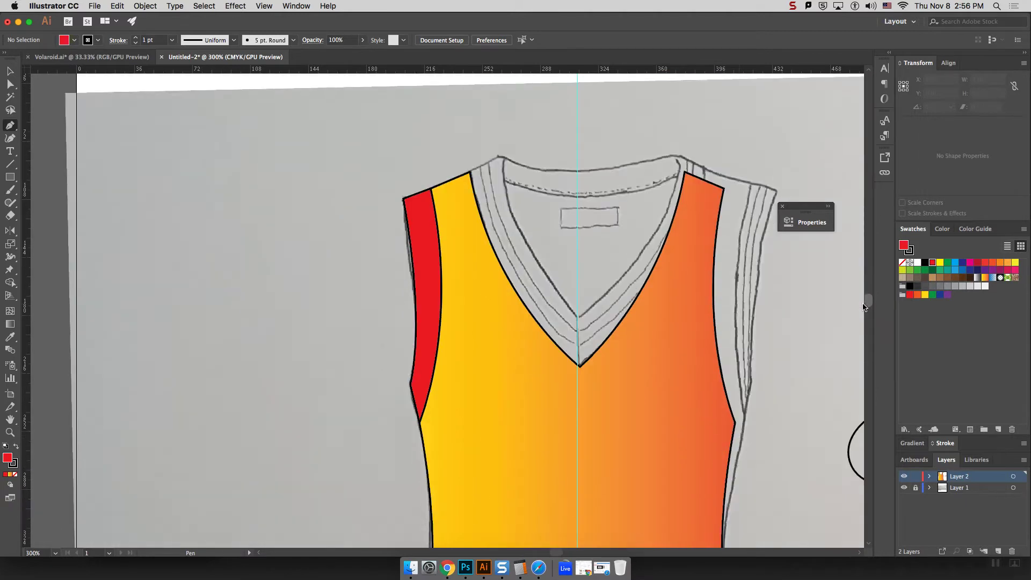
Trace the red neckline panel from the V-neck point up to the shoulder and back to the centre line
left_click(578, 318)
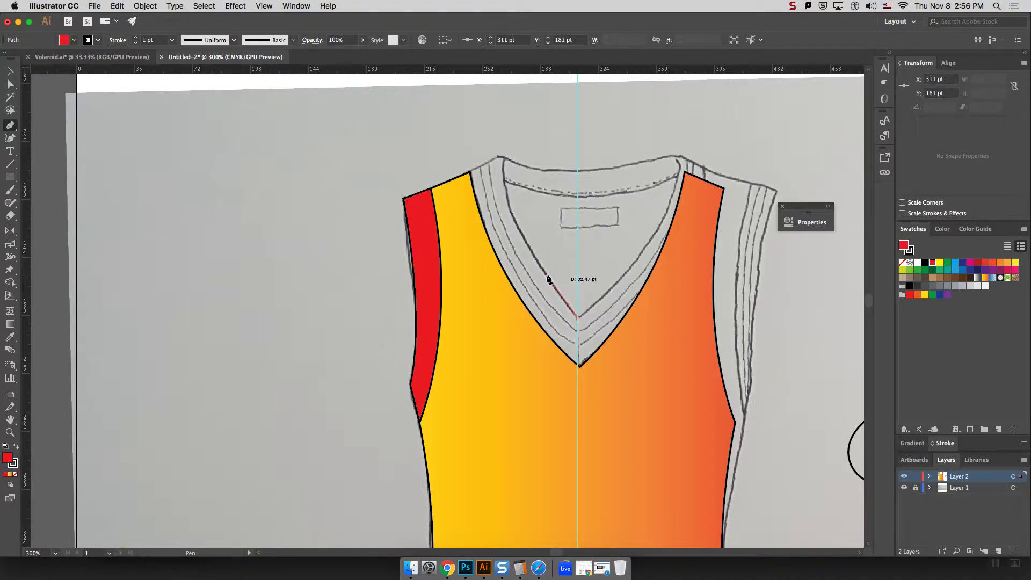
left_click(547, 276)
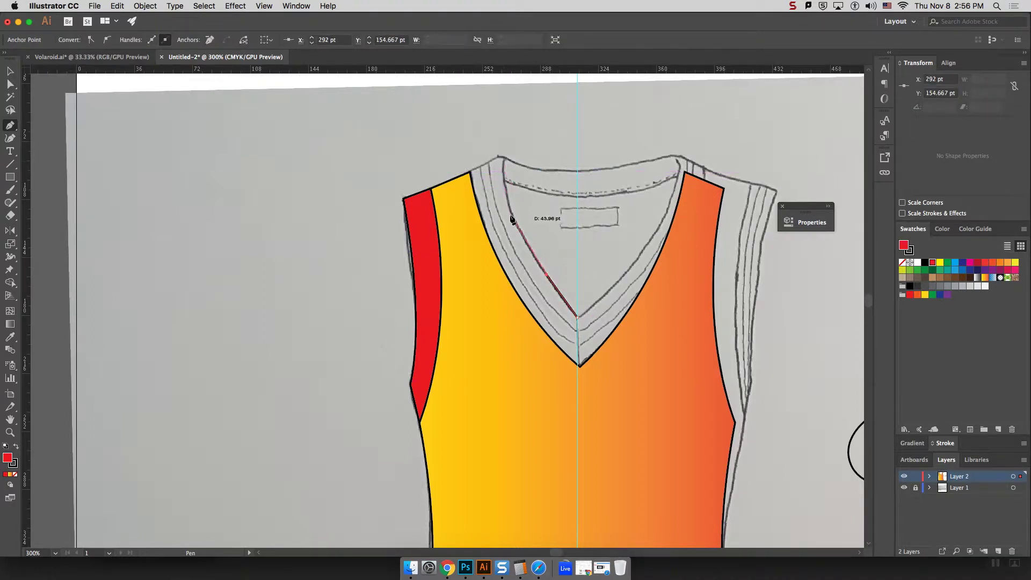
key("super+z")
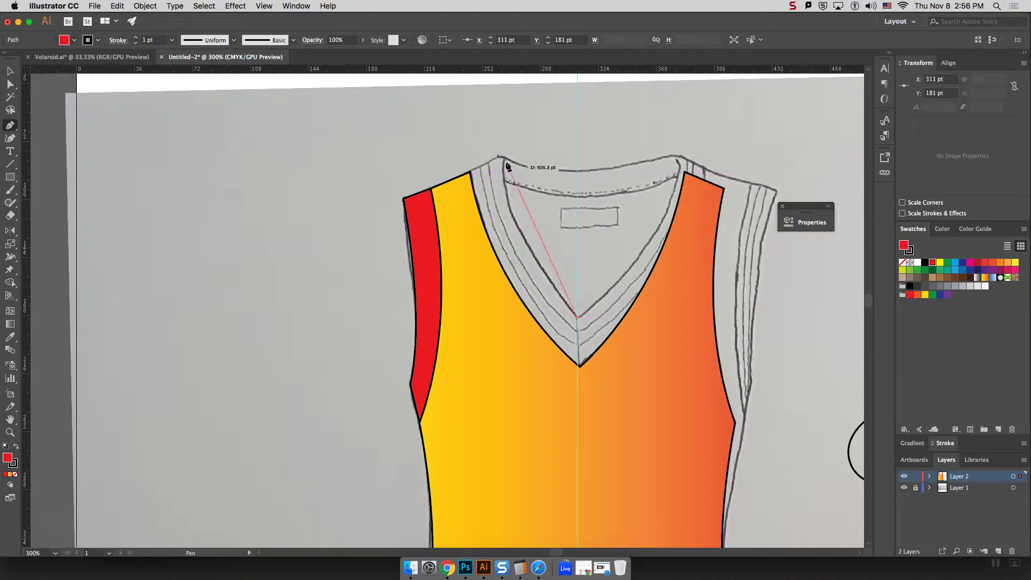
left_click_drag(503, 159, 512, 96)
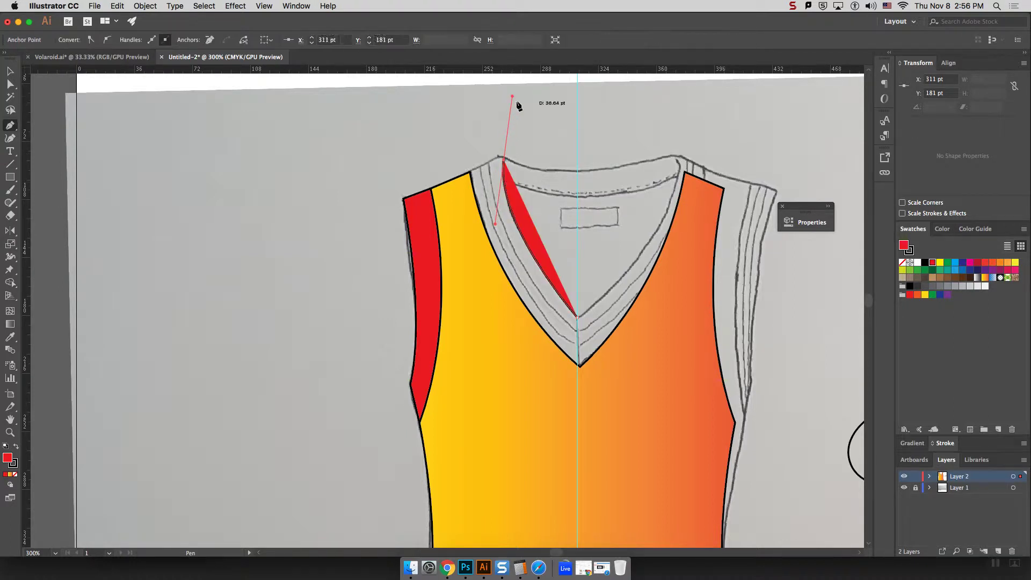
left_click_drag(508, 164, 509, 164)
left_click(504, 161)
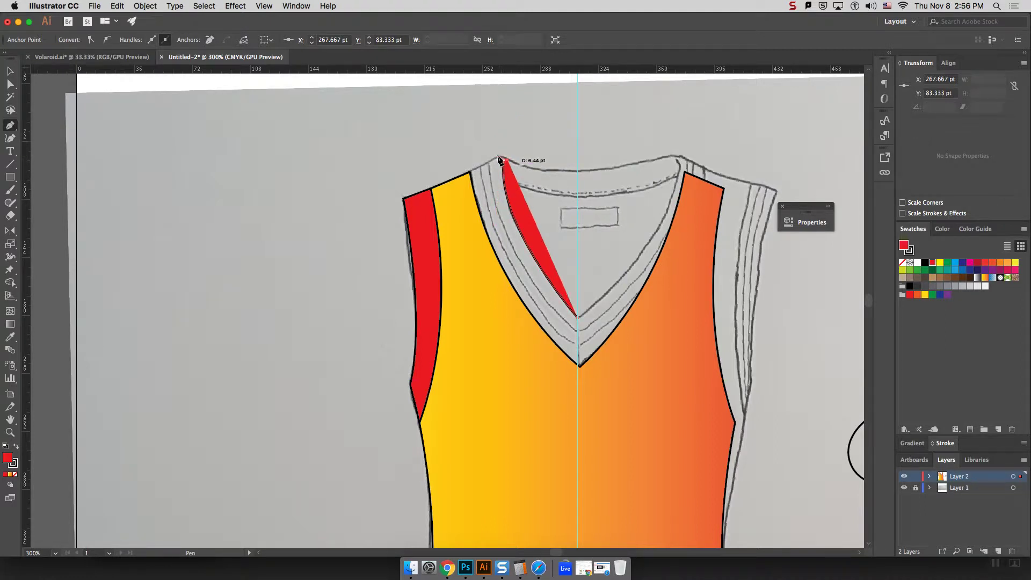
left_click(498, 156)
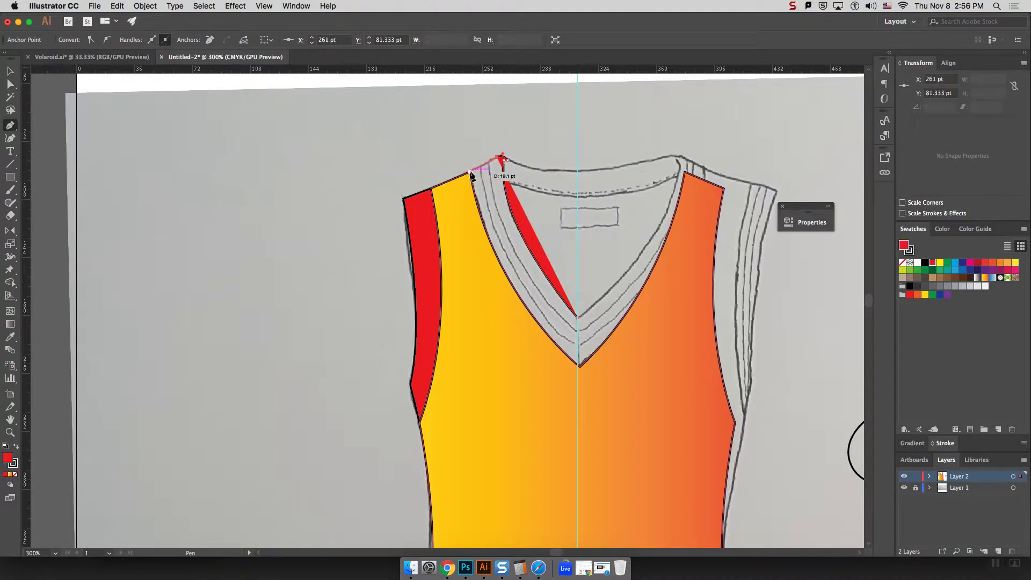
left_click(471, 173)
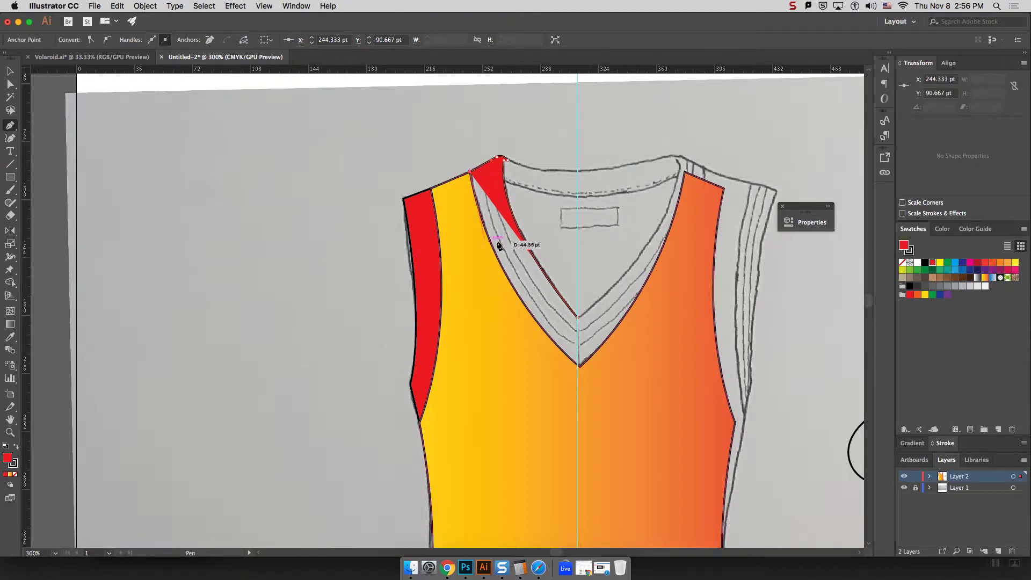
left_click(464, 243)
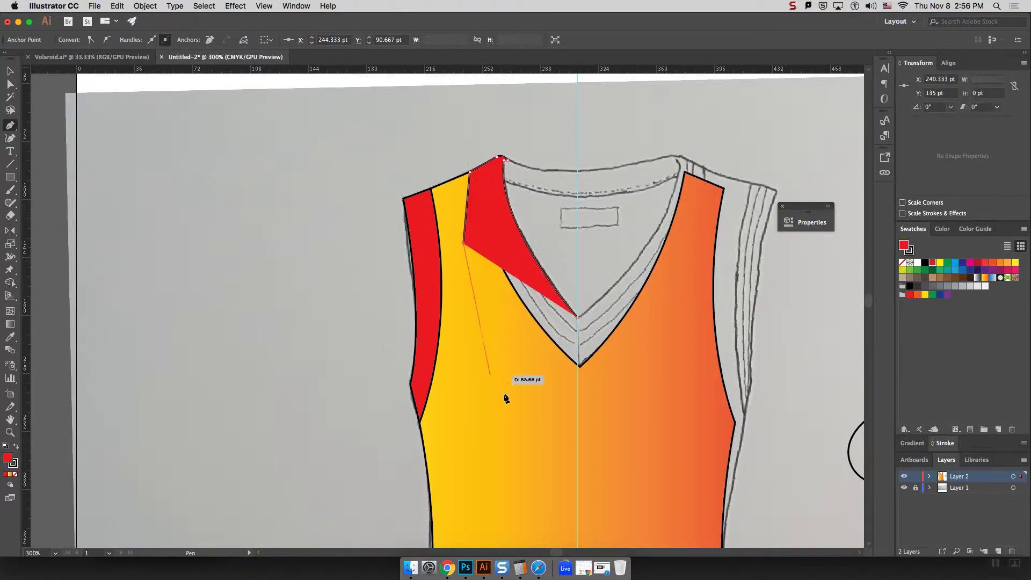
left_click(512, 364)
left_click(577, 385)
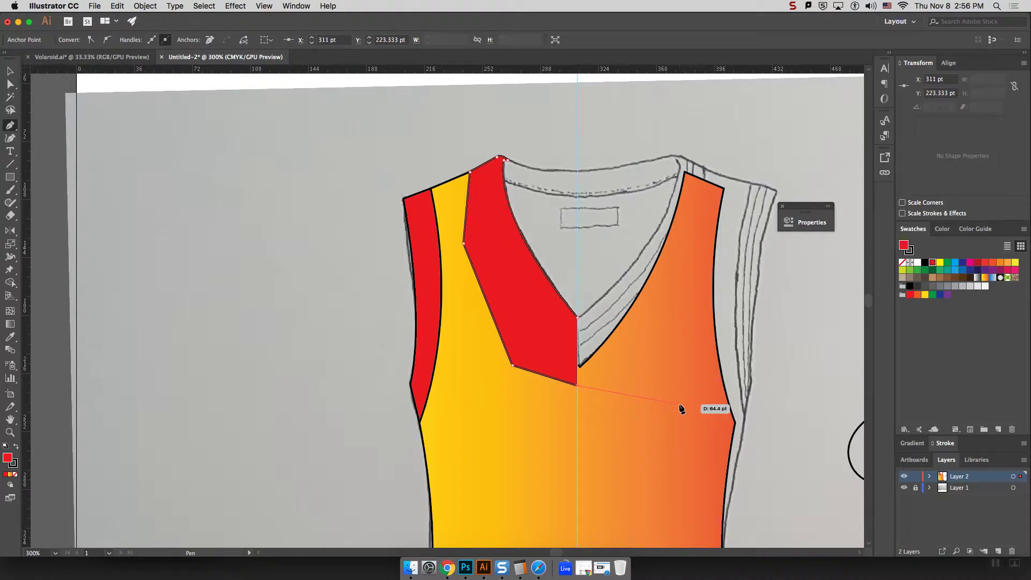
key("Escape")
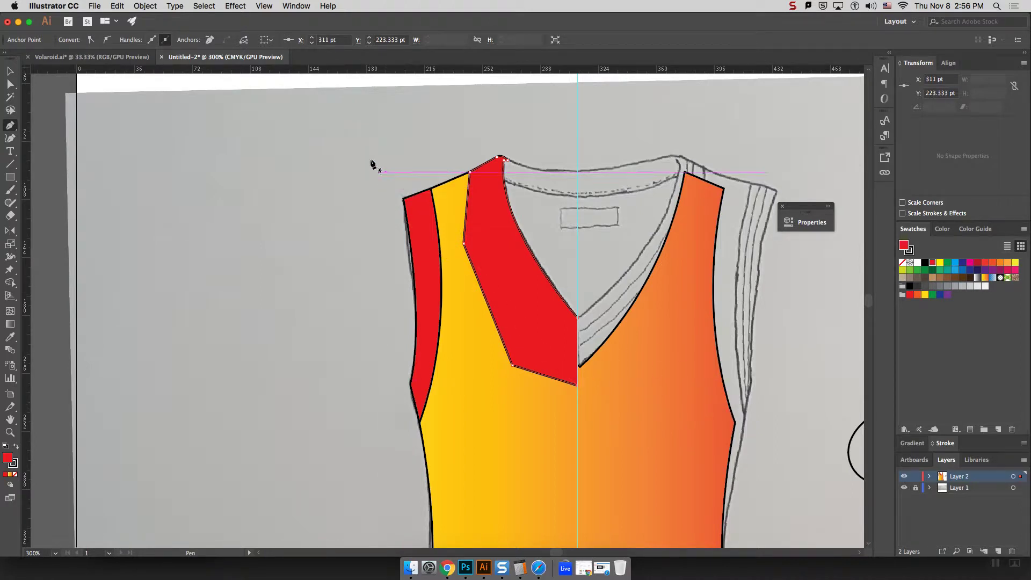
Send the red neckline shape behind the bodice and deselect it
left_click(9, 71)
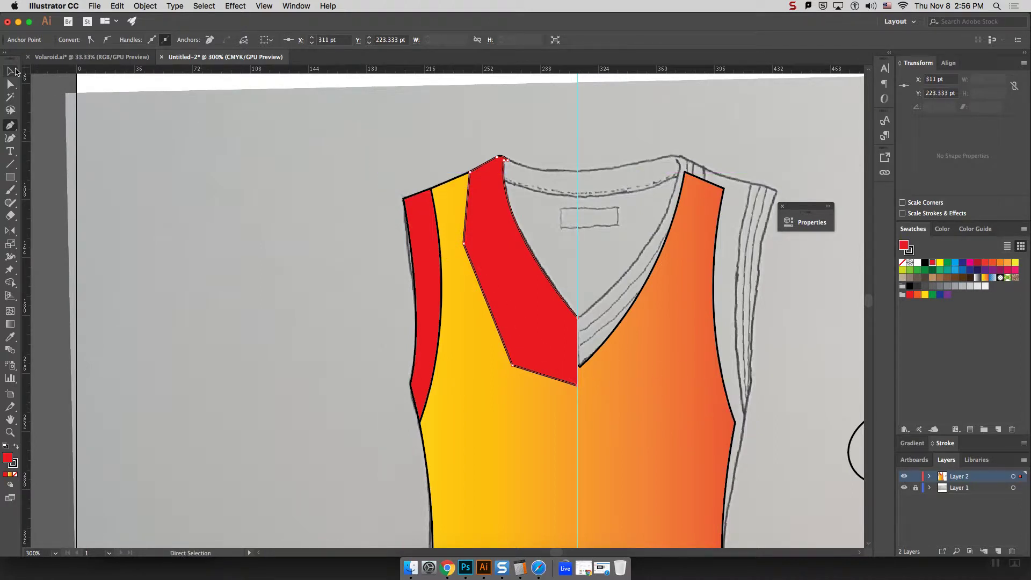
right_click(539, 299)
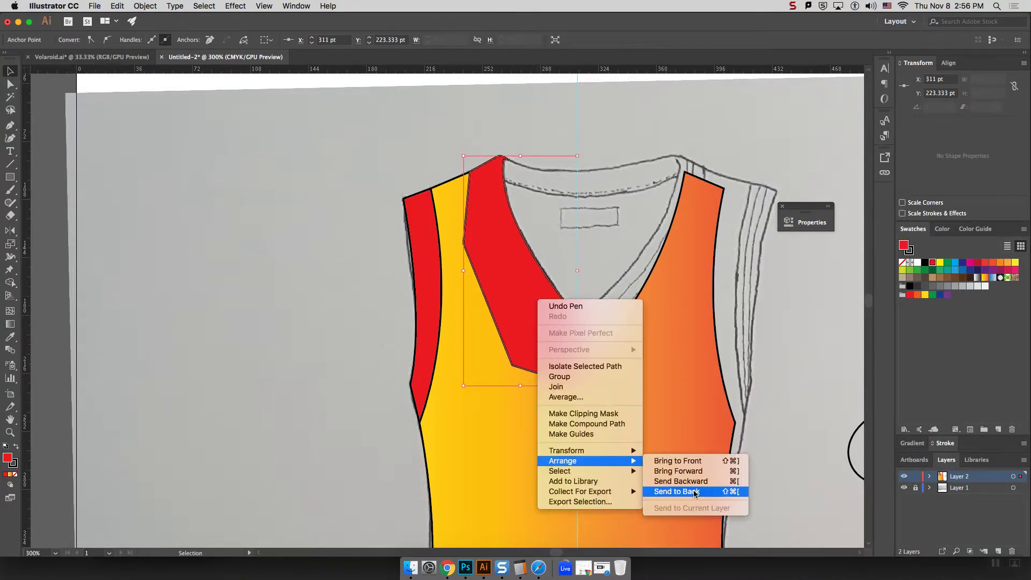
left_click(695, 492)
left_click(338, 282)
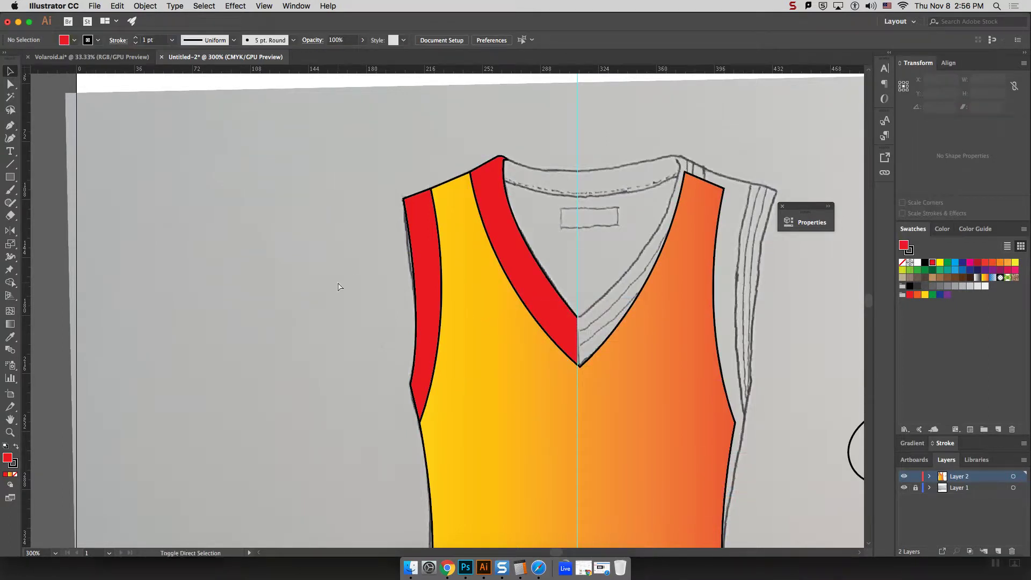
With the Pen tool, start the waistband outline down from the bodice's lower-left corner
key("super+minus")
key("super+minus")
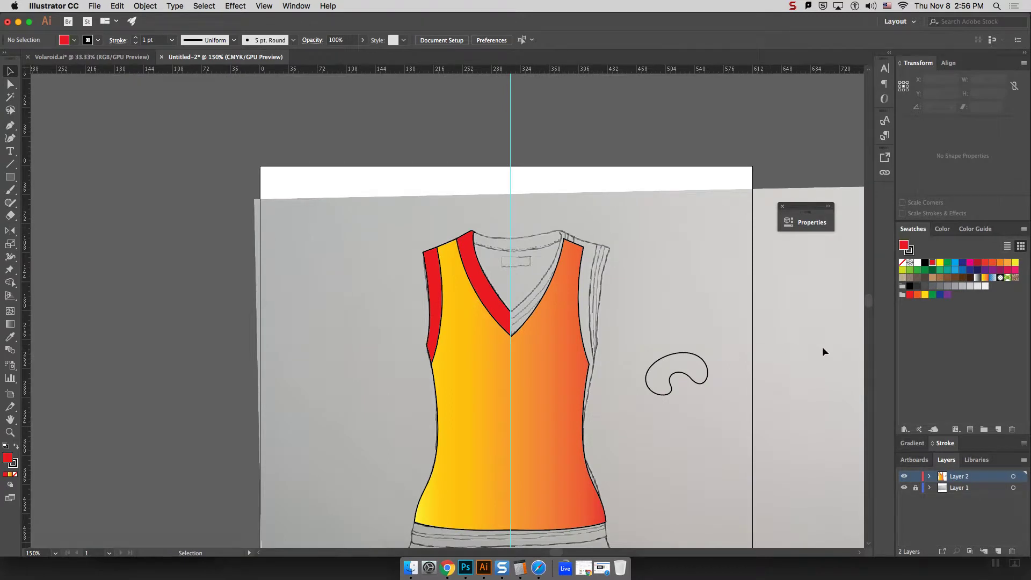
scroll(843, 318, "down", 5)
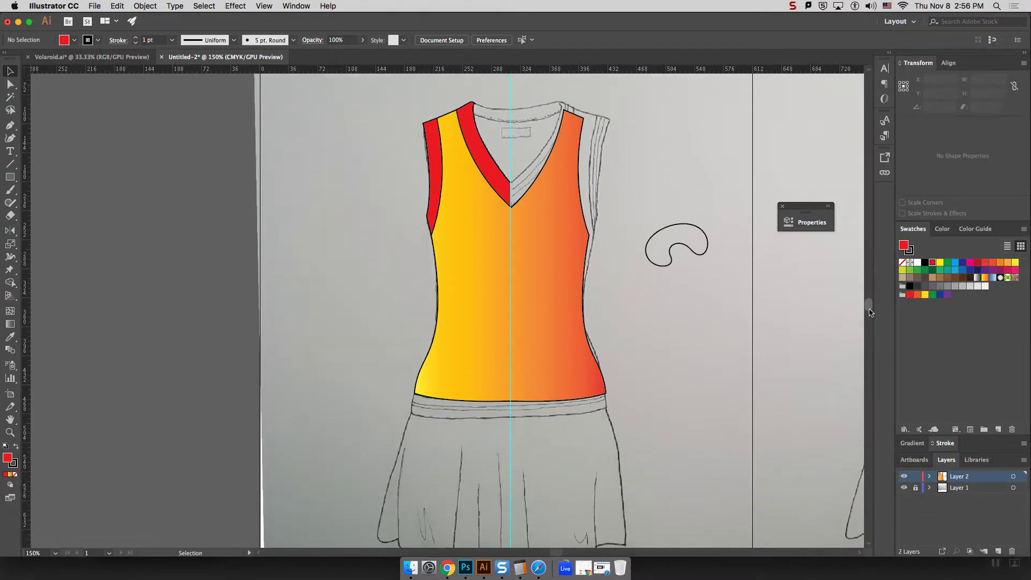
key("super+plus")
key("super+plus")
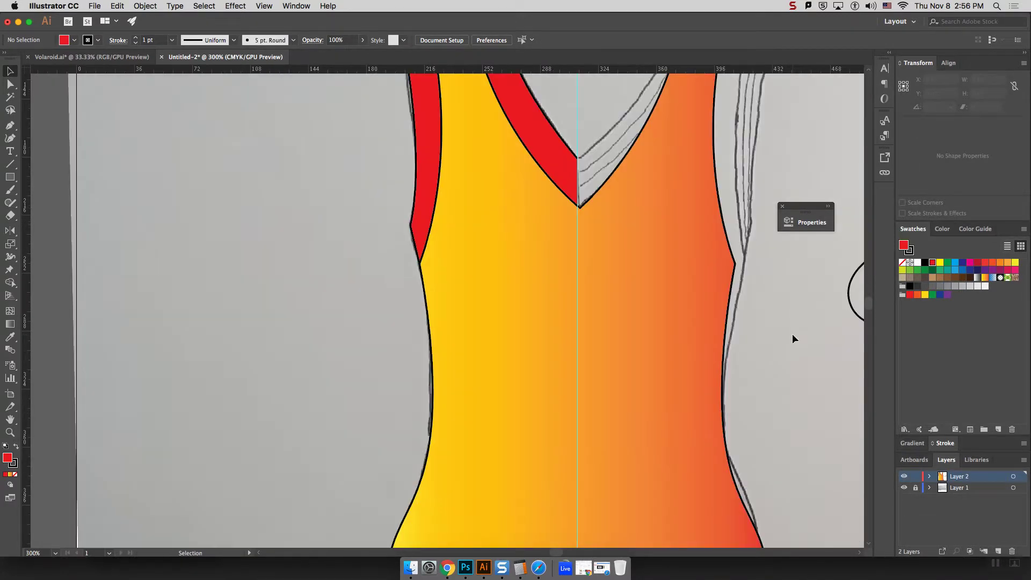
scroll(876, 307, "down", 10)
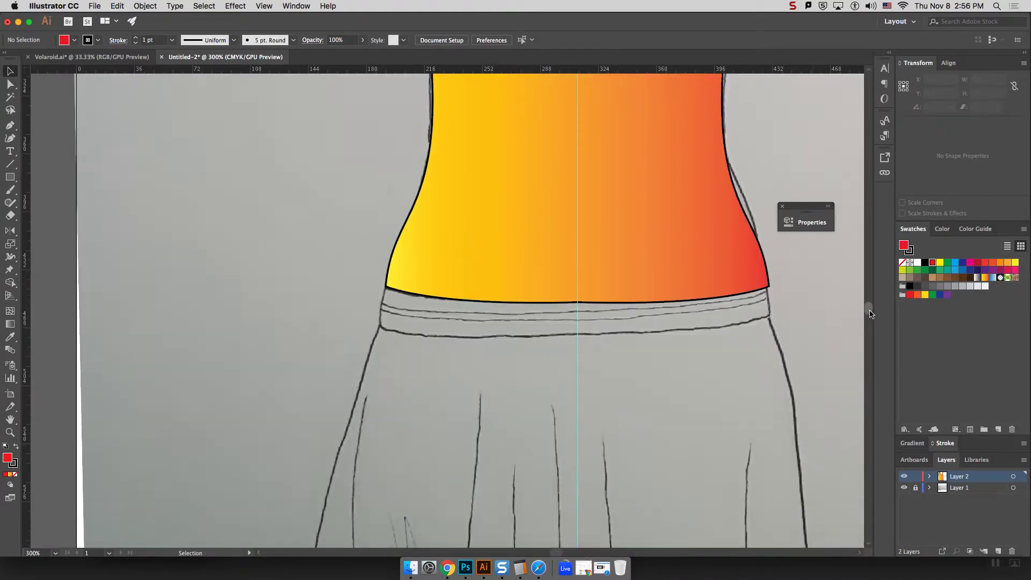
left_click(10, 126)
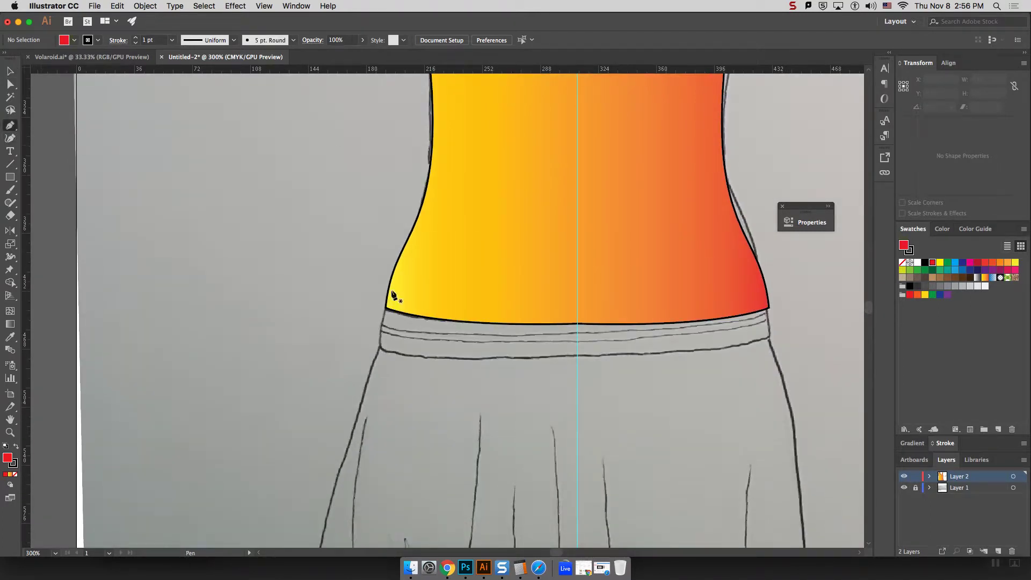
left_click(387, 308)
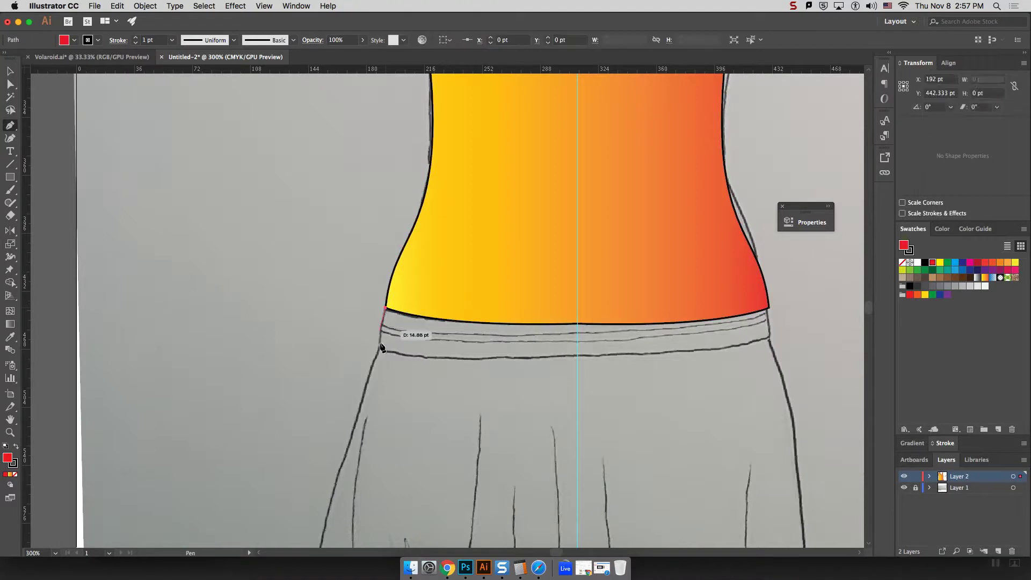
left_click(379, 346)
left_click(382, 352)
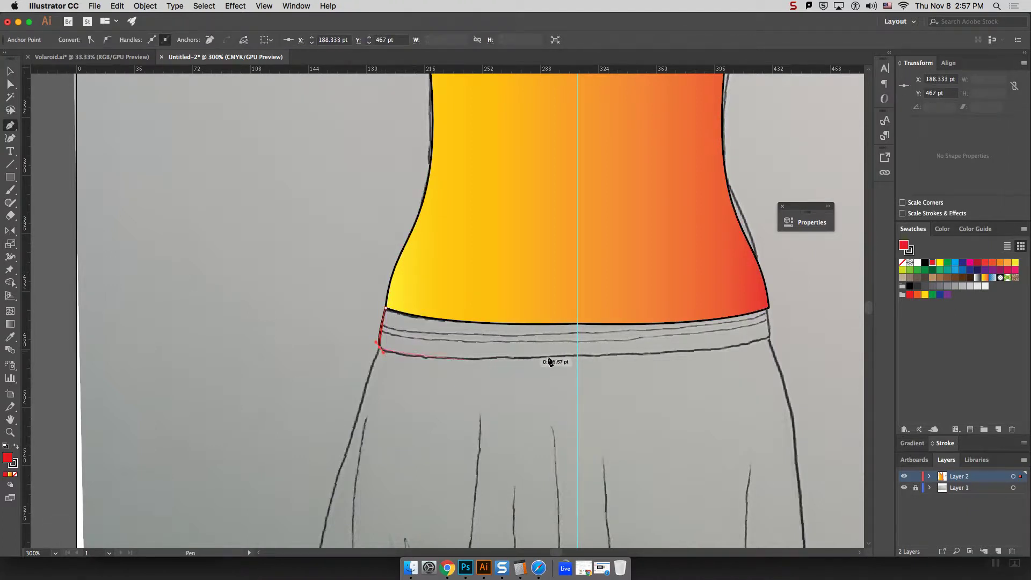
Curve the waistband's bottom and top edges across to the vertical centre line
left_click_drag(577, 356, 690, 350)
left_click_drag(628, 333, 594, 338)
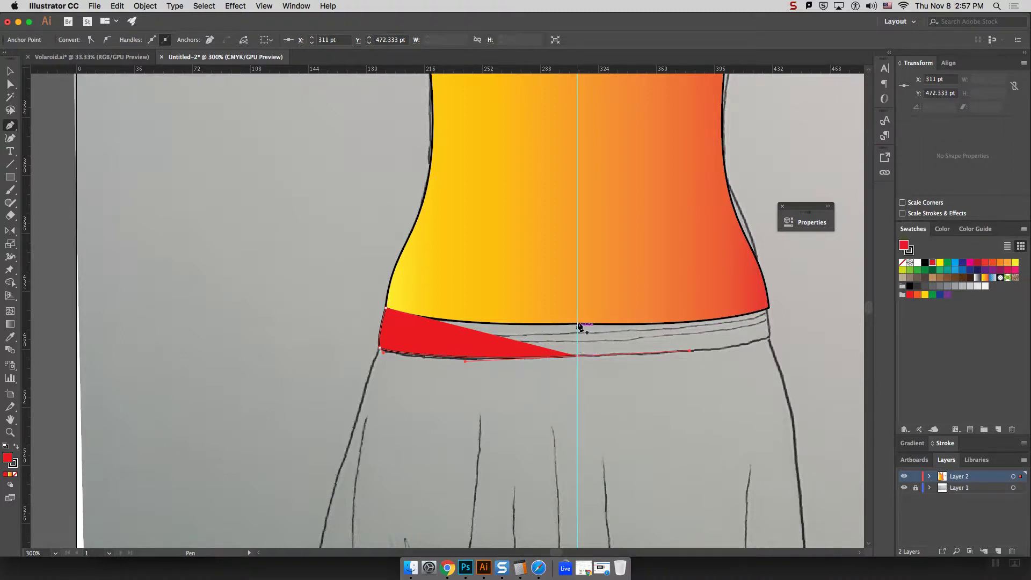
left_click(386, 309)
left_click(458, 275)
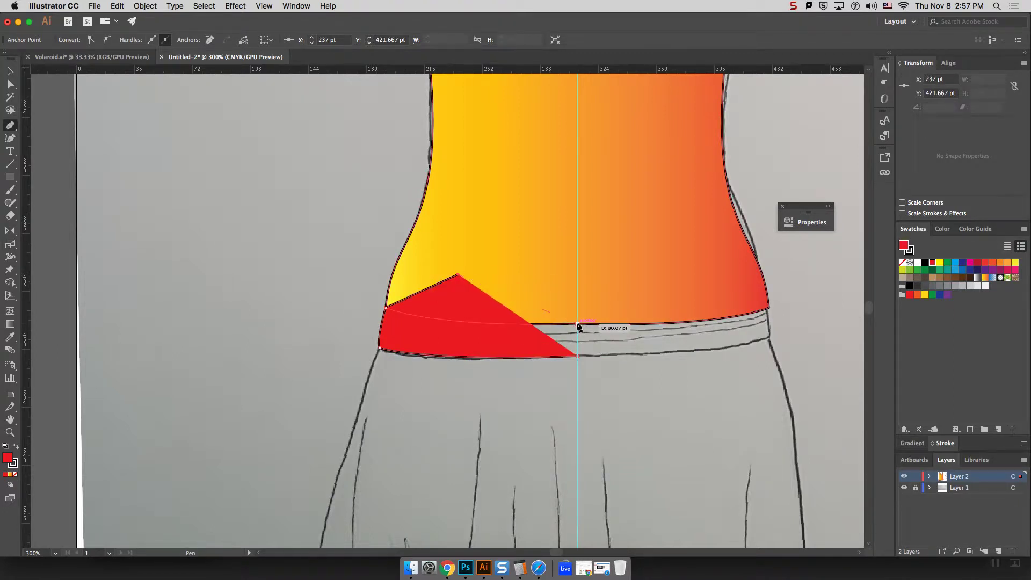
left_click_drag(577, 324, 670, 318)
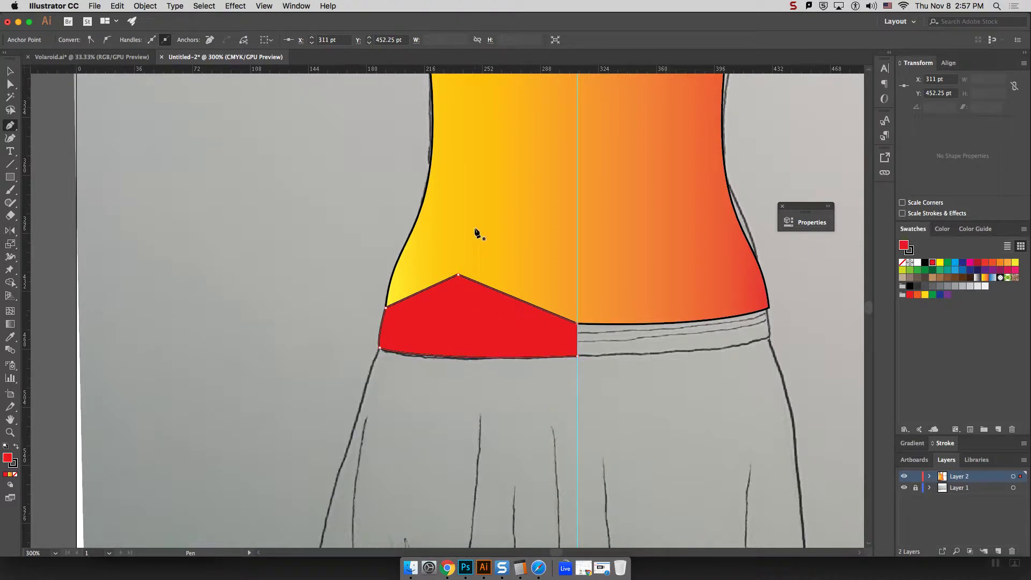
Send the red waistband shape behind the gradient bodice with Arrange > Send to Back
key("super+minus")
key("super+minus")
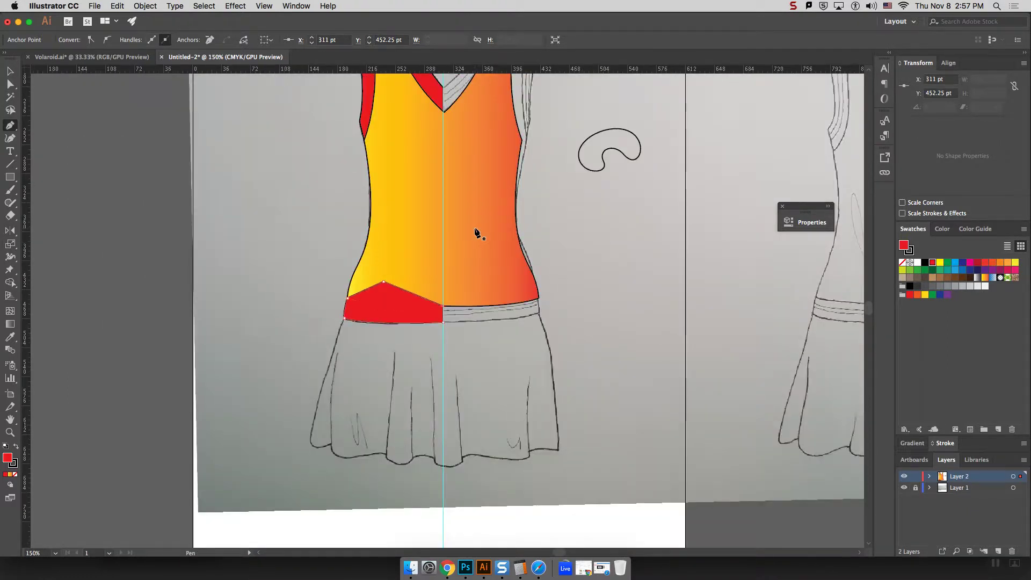
left_click(10, 71)
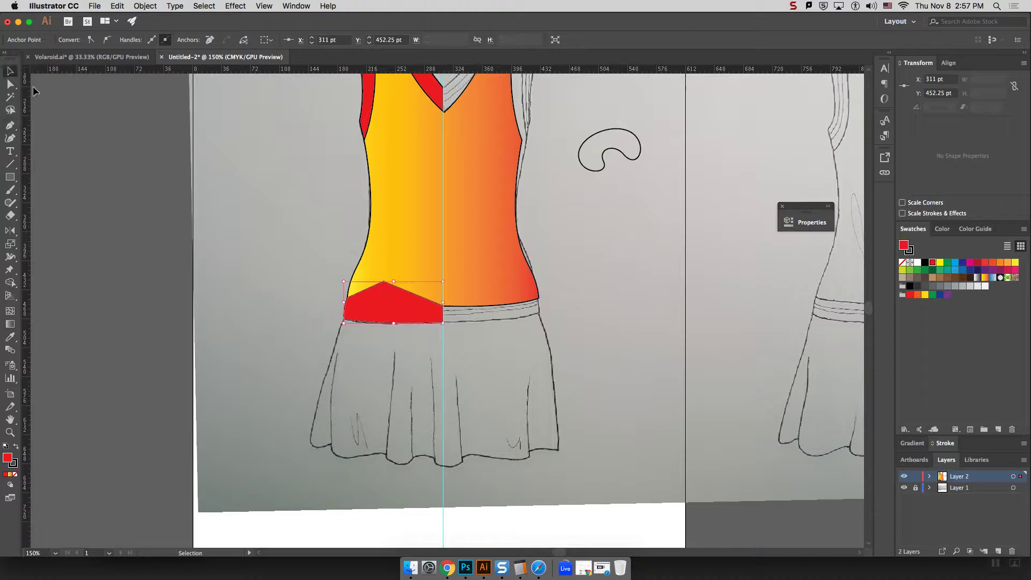
right_click(404, 310)
mouse_move(492, 478)
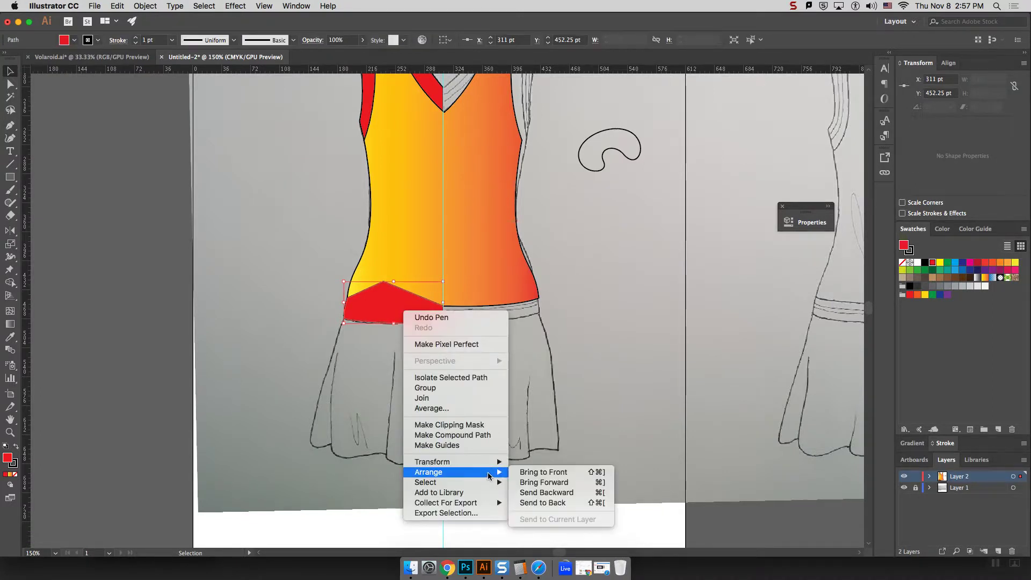
left_click(543, 503)
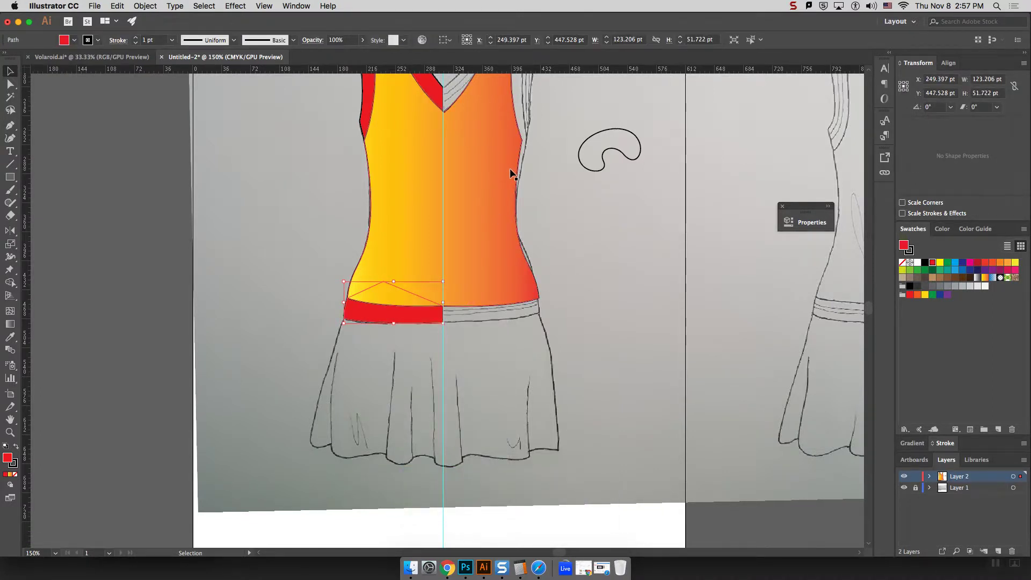
Select the red side, neckline and waistband panels together, zooming to check them
scroll(581, 198, "up", 2)
scroll(581, 199, "up", 3)
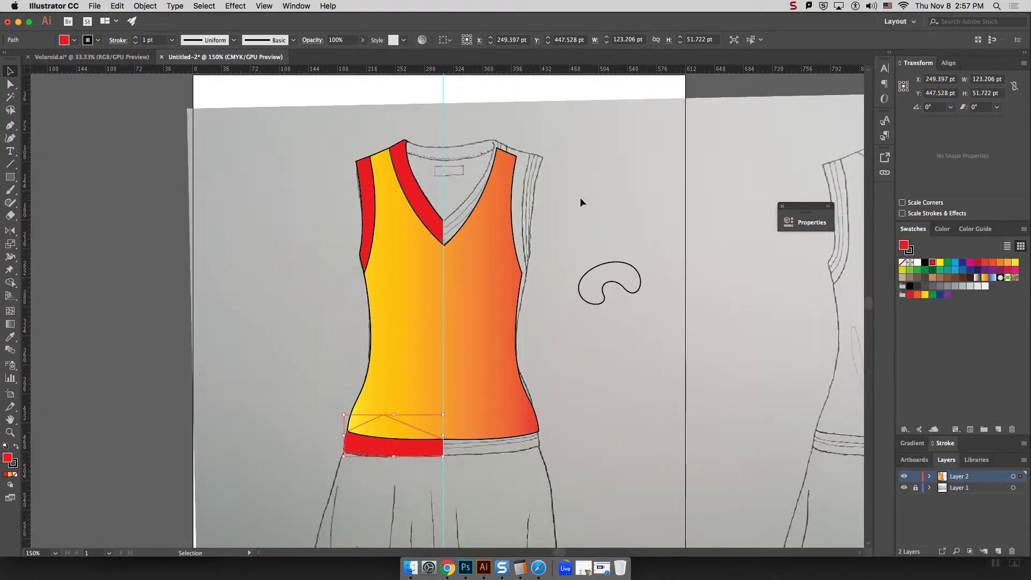
left_click(365, 214)
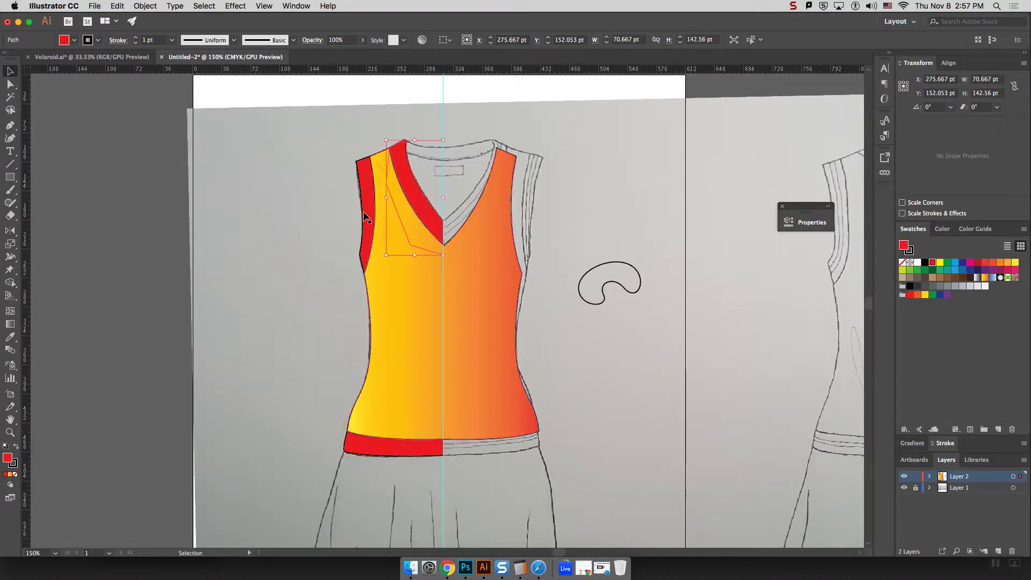
left_click(400, 450, "shift")
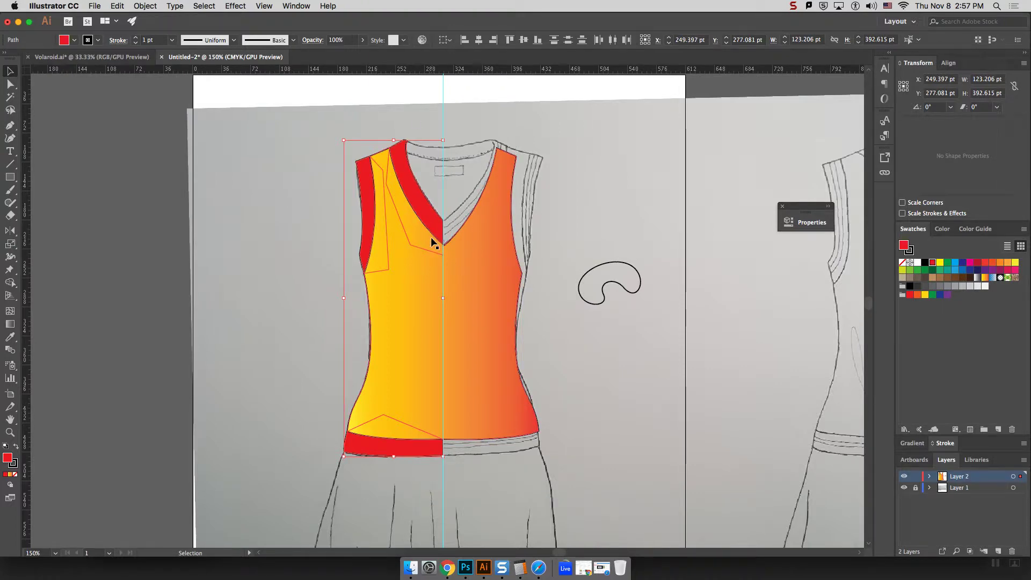
key("super+equal")
key("super+equal")
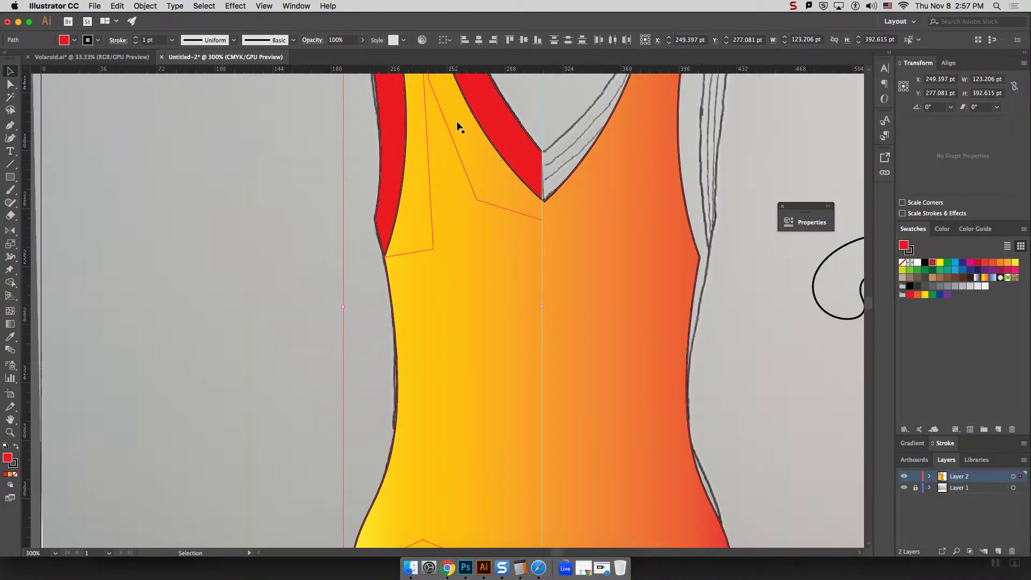
scroll(330, 304, "up", 5)
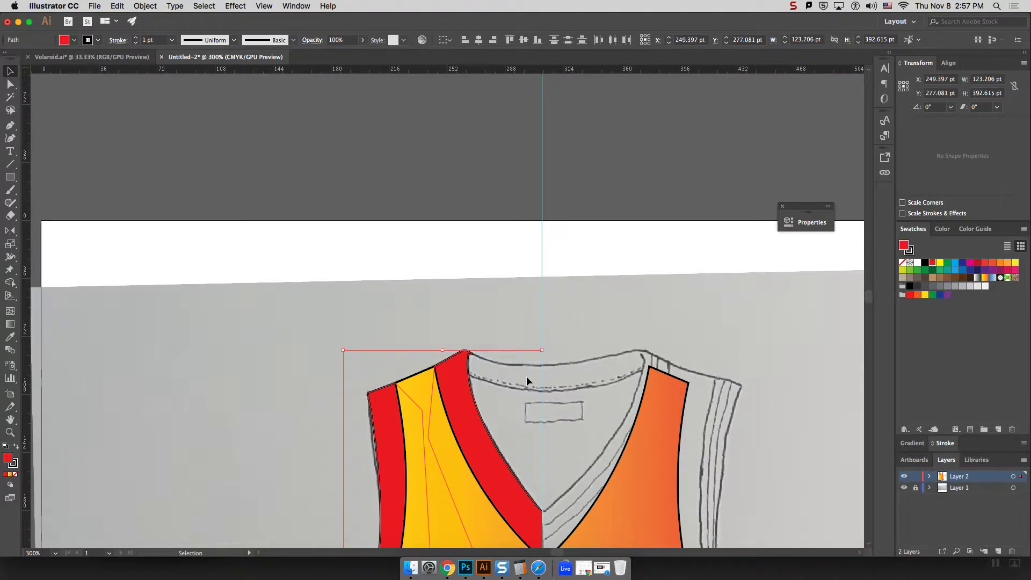
key("super+minus")
key("super+minus")
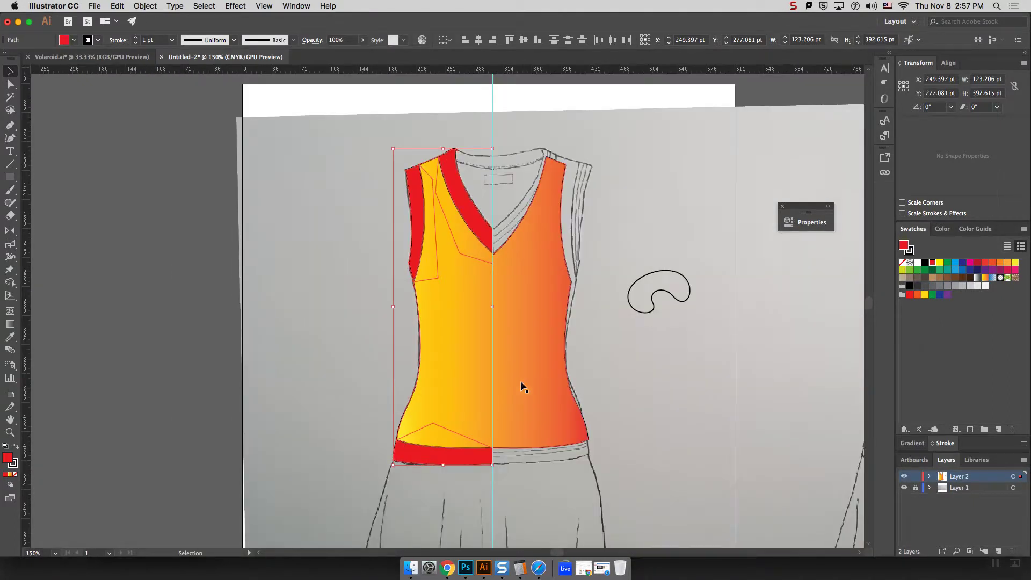
Choose the Reflect Tool from the Rotate tool flyout for the selected panels
right_click(474, 218)
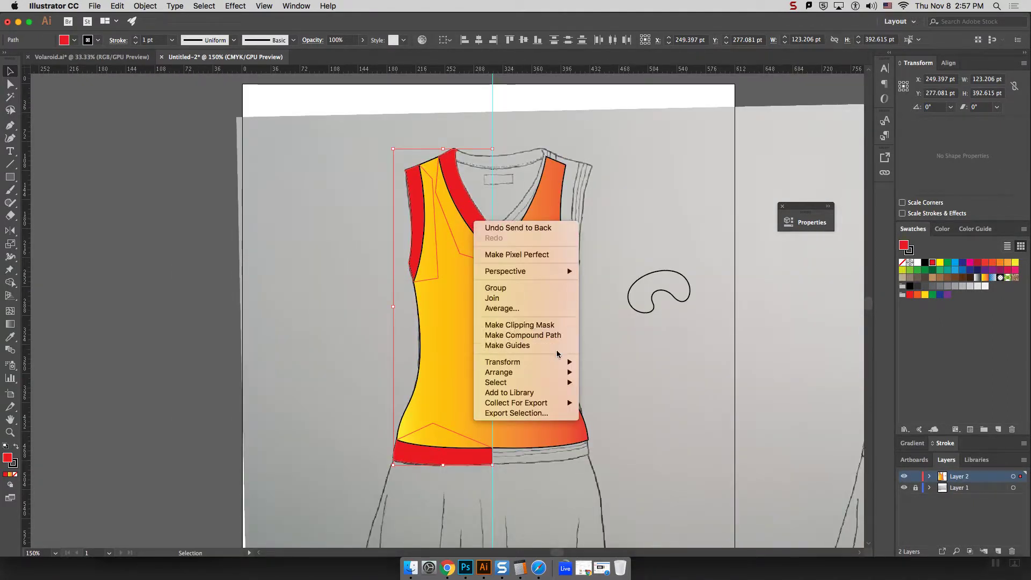
mouse_move(551, 362)
left_click(9, 232)
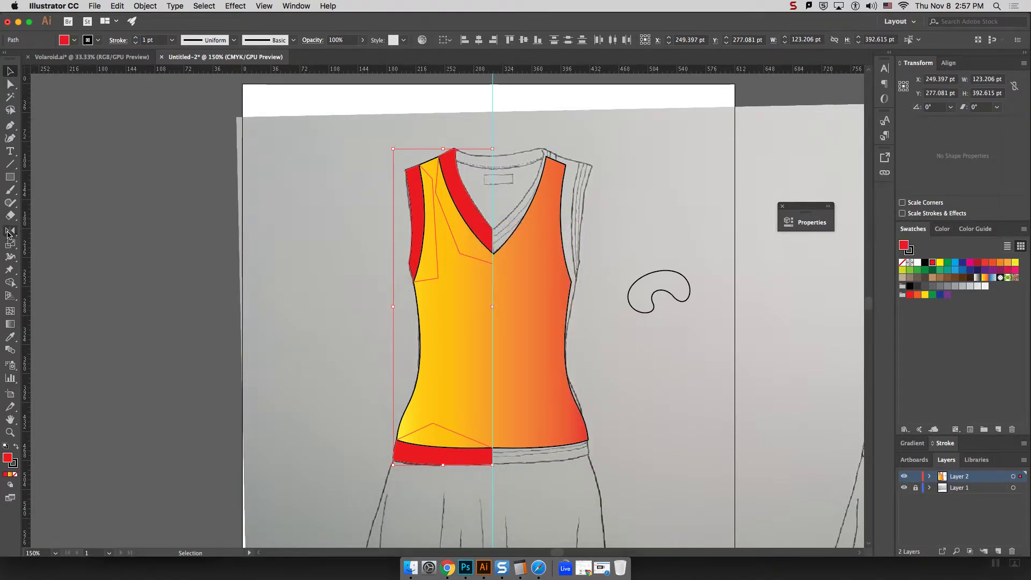
left_click(9, 232)
left_click(48, 232)
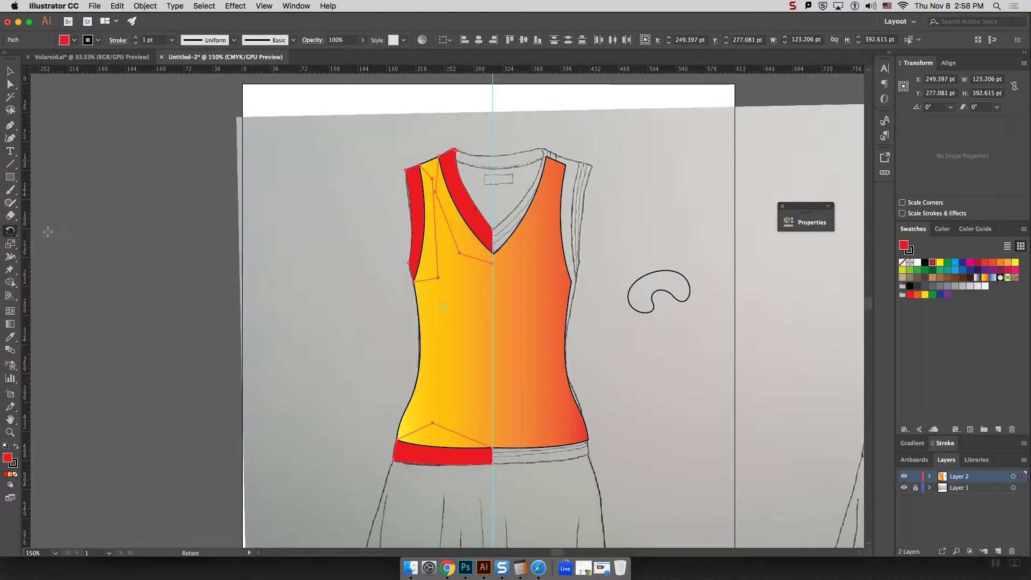
left_click(9, 232)
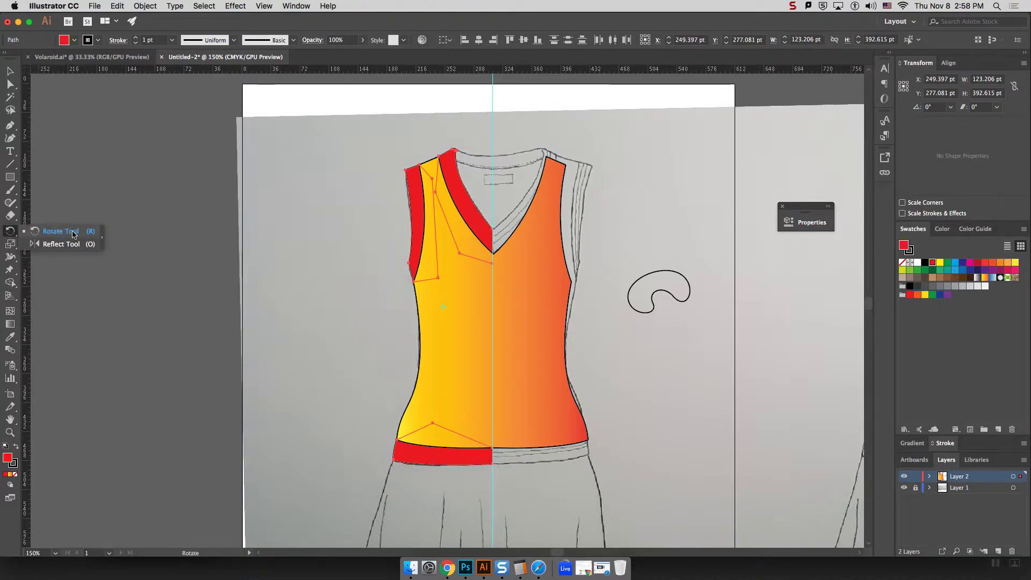
left_click(47, 244)
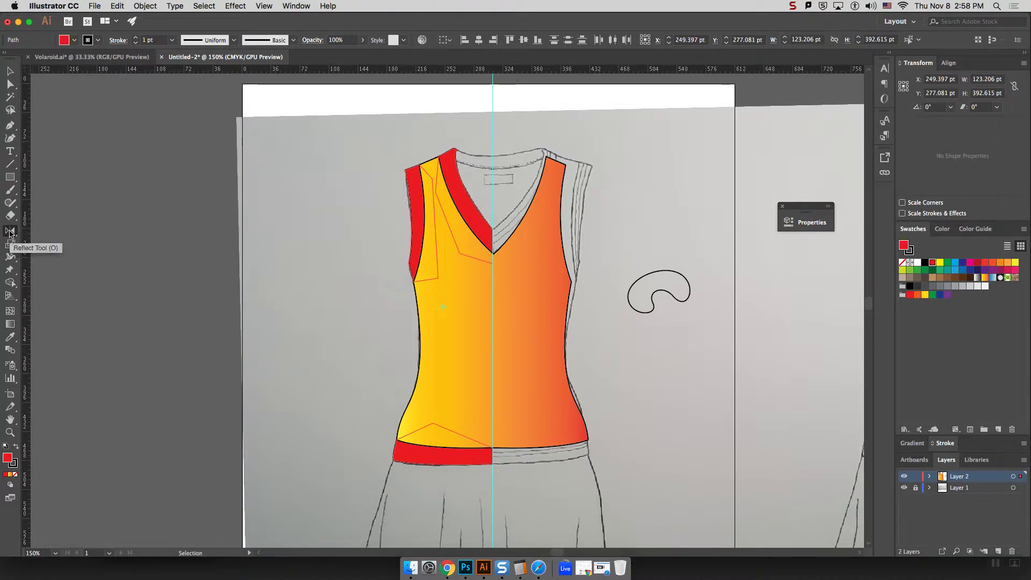
left_click(10, 235)
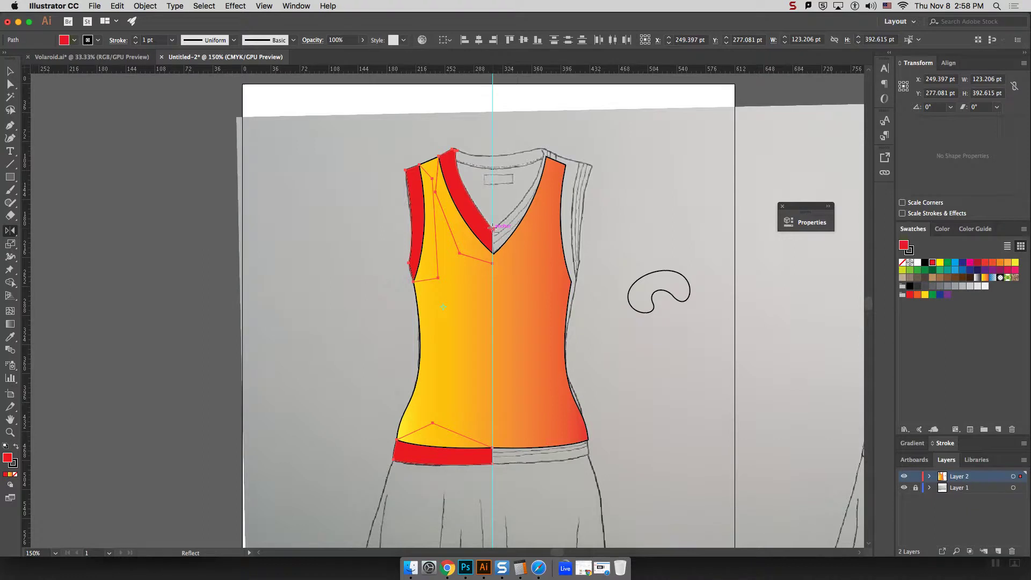
Reflect a copy of the red trim across a vertical axis onto the other side, then deselect it
left_click(493, 230, "alt")
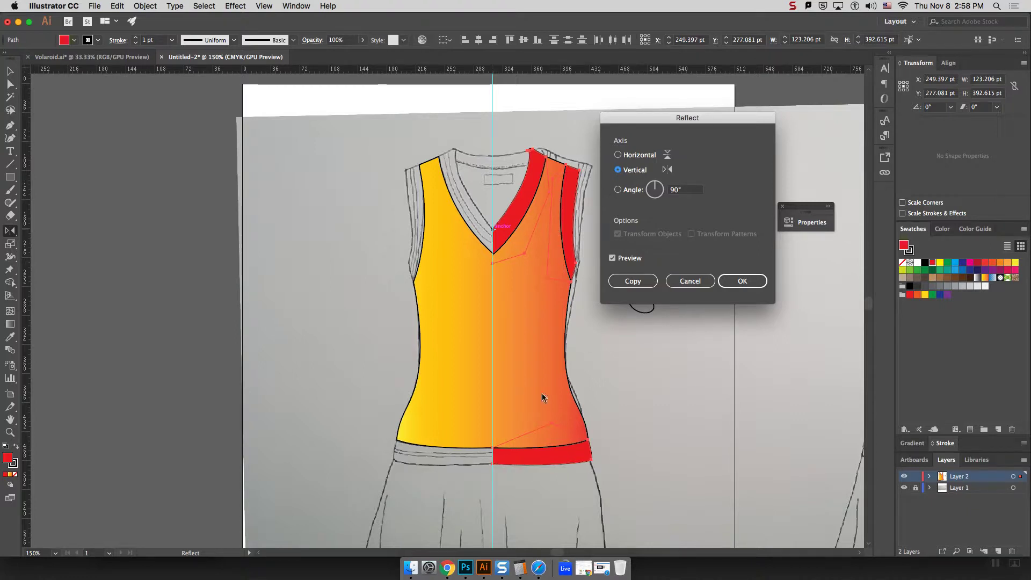
left_click(628, 283)
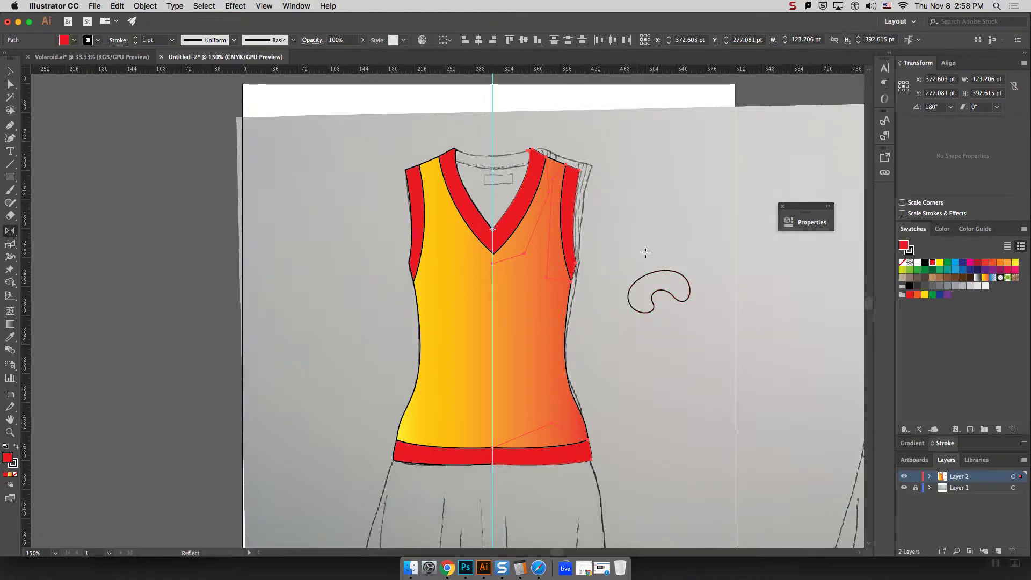
left_click(11, 71)
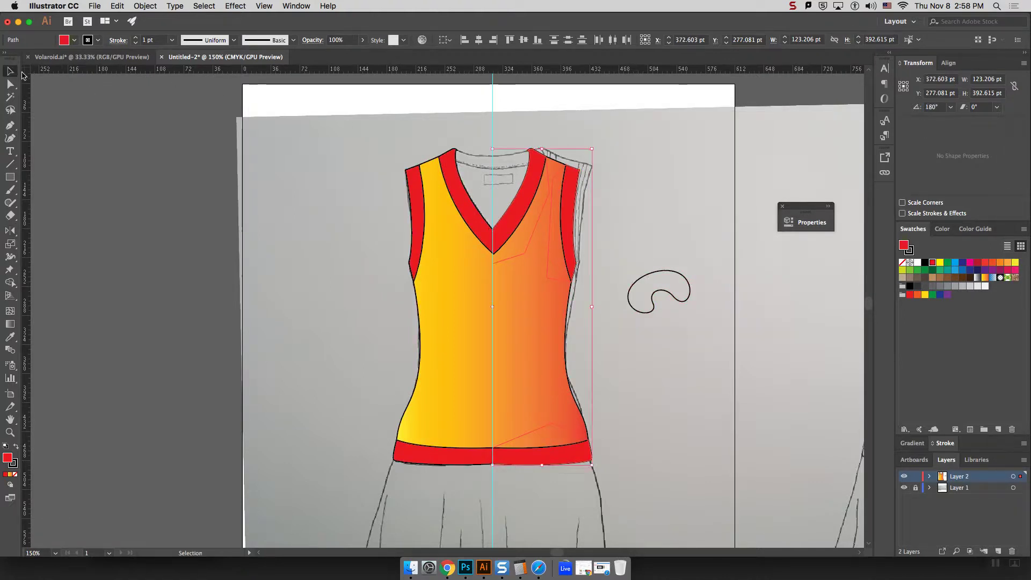
left_click(614, 170)
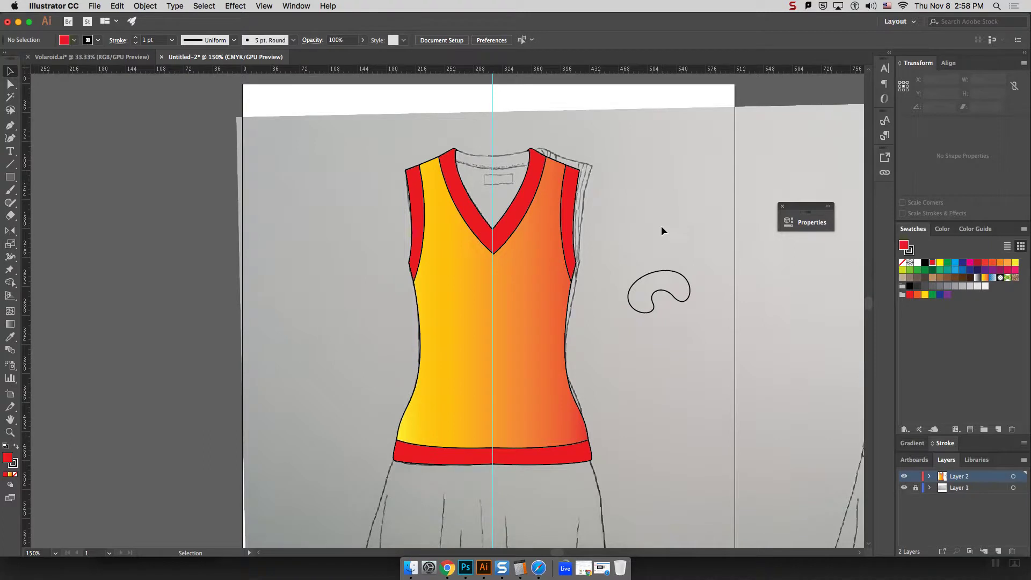
Zoom in on the waistband and nudge its bottom-centre anchor with Direct Selection
scroll(677, 287, "down", 4)
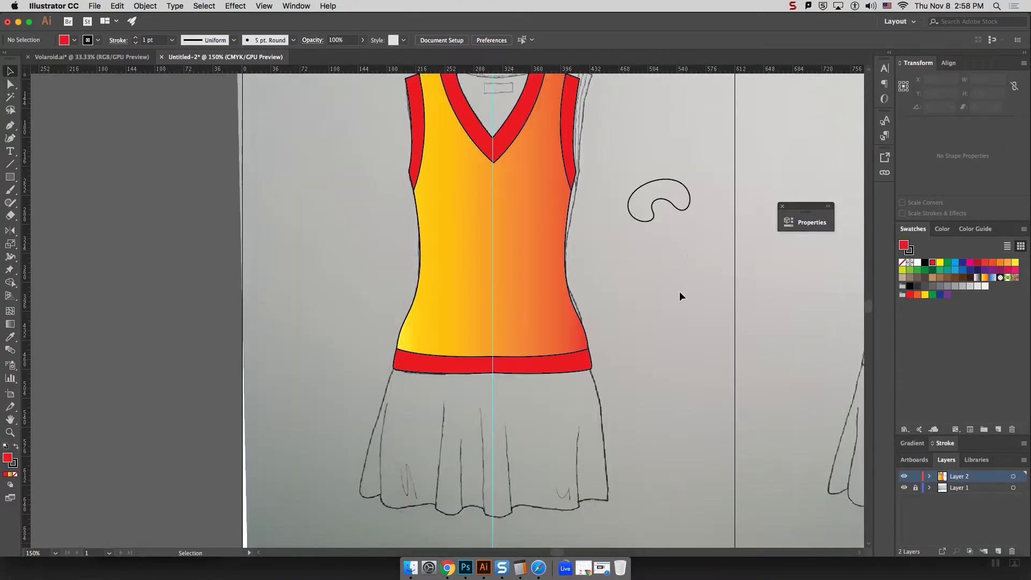
key("super+equal")
key("super+equal")
key("super+equal")
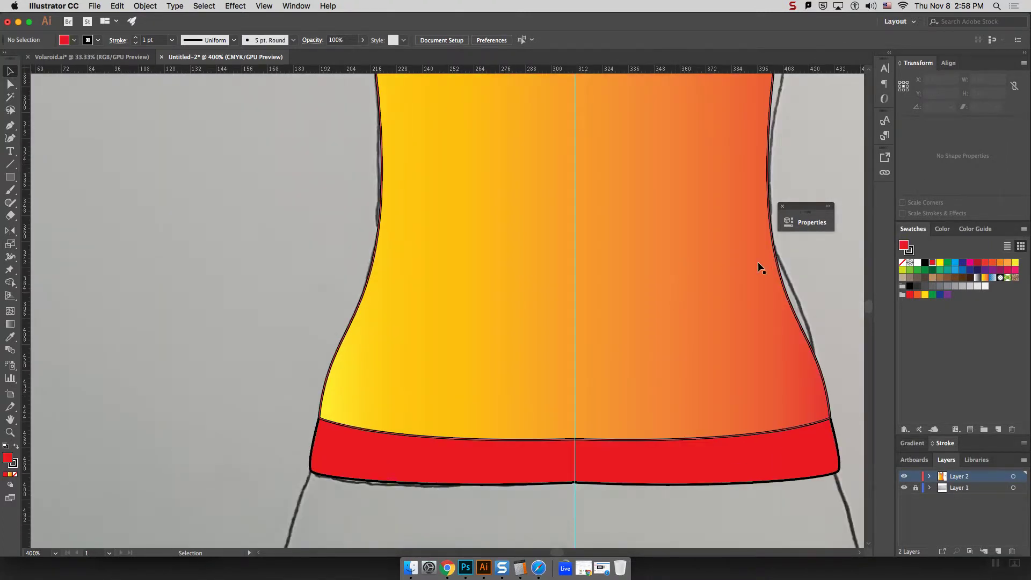
scroll(823, 317, "down", 5)
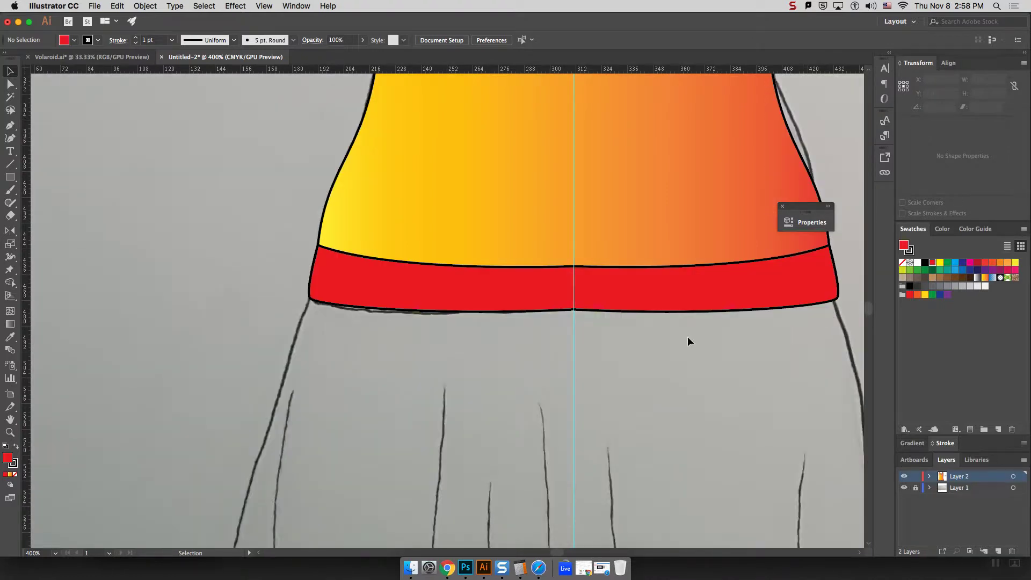
left_click(582, 310)
key("a")
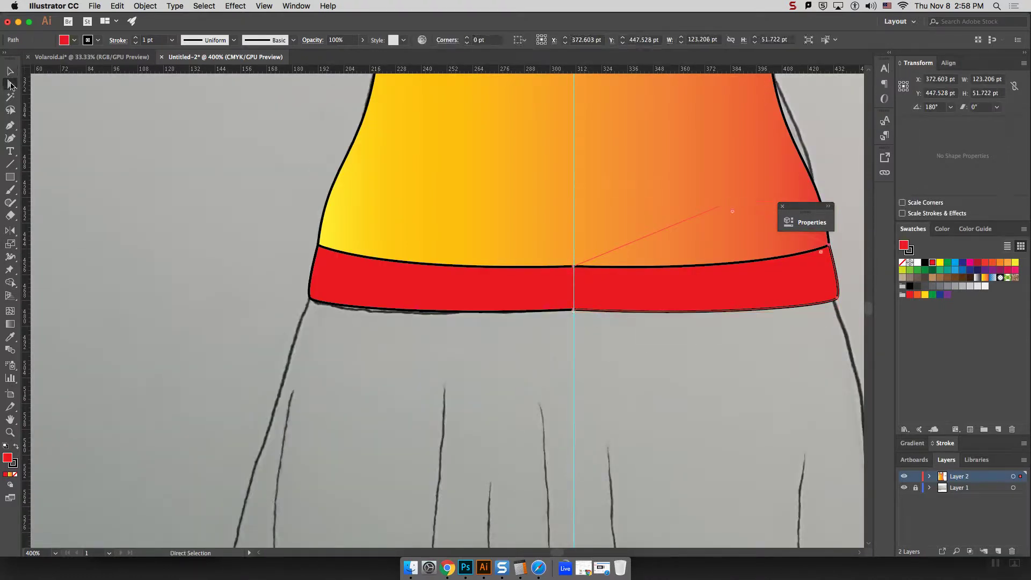
left_click(587, 347)
left_click(572, 310)
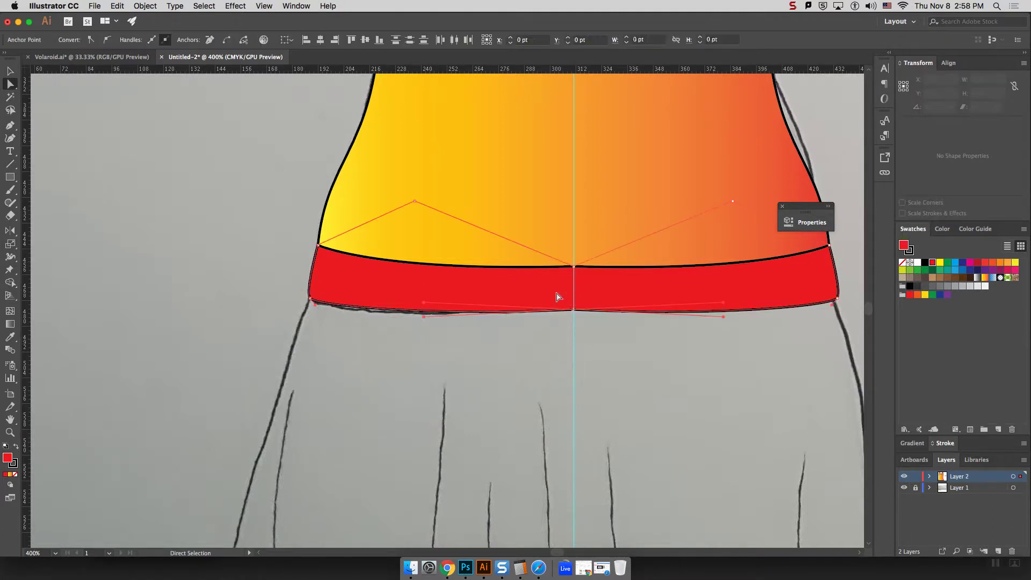
mouse_move(579, 312)
left_mouse_down()
mouse_move(573, 291)
mouse_move(573, 358)
mouse_move(575, 311)
left_mouse_up()
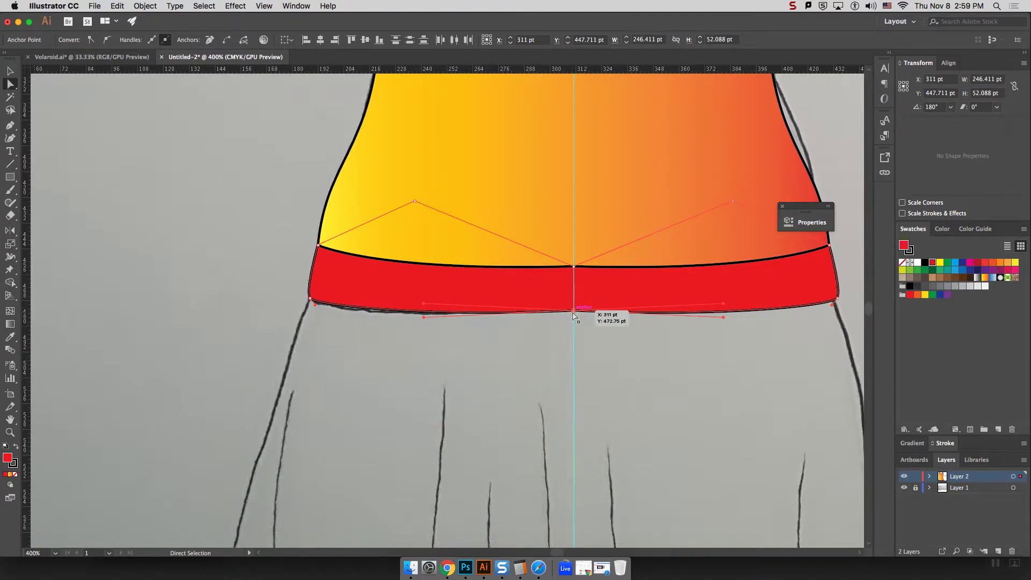
left_click(598, 342)
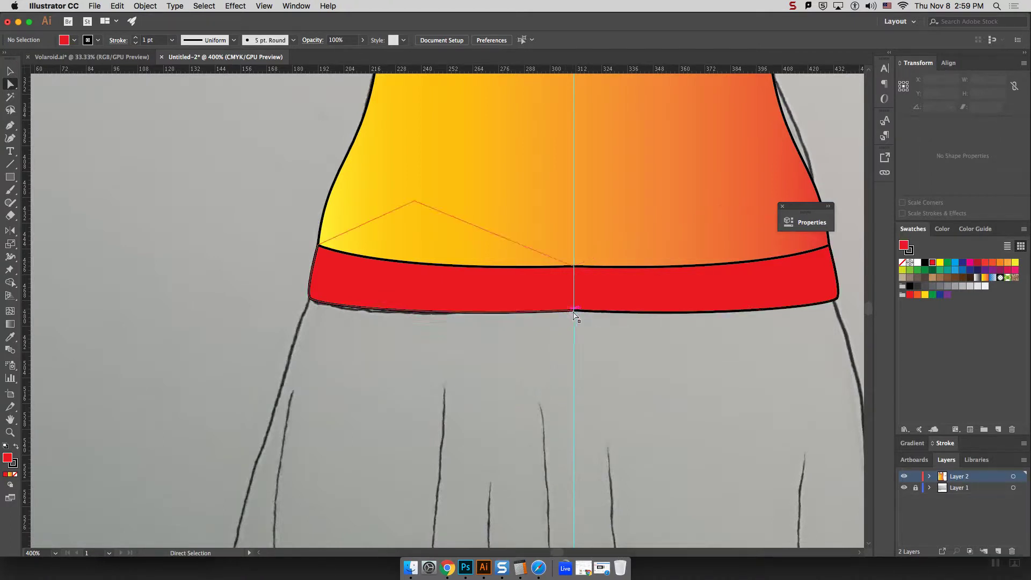
Average and join the two centre anchors on the waistband's lower edge
left_click(556, 294)
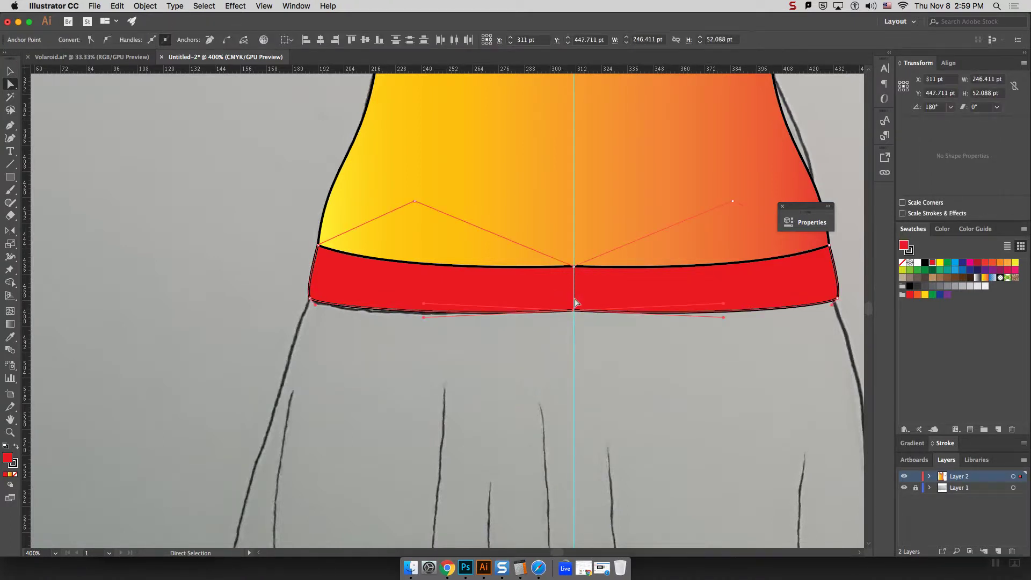
right_click(591, 325)
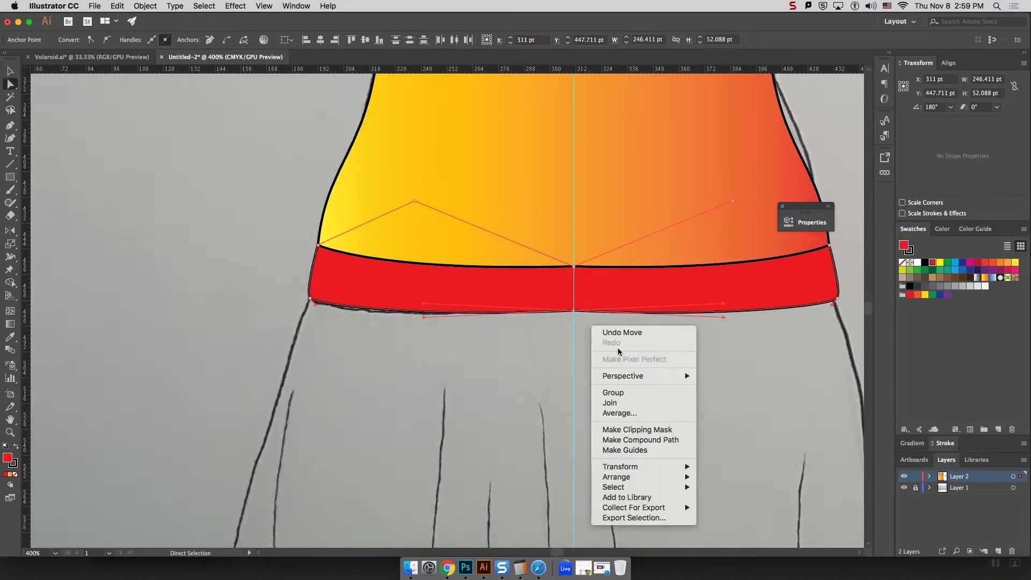
left_click(620, 413)
left_click(661, 245)
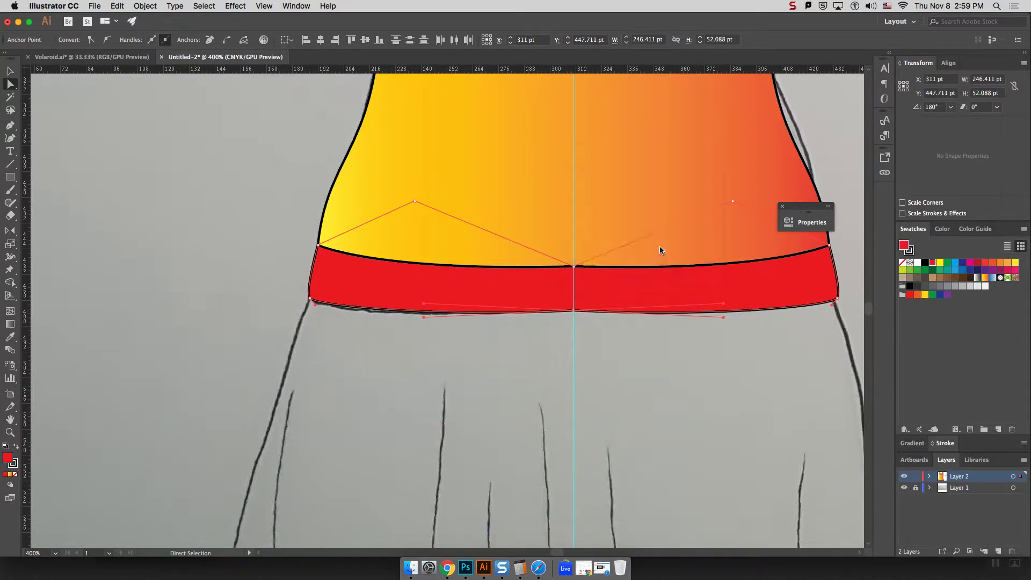
right_click(639, 354)
left_click(684, 433)
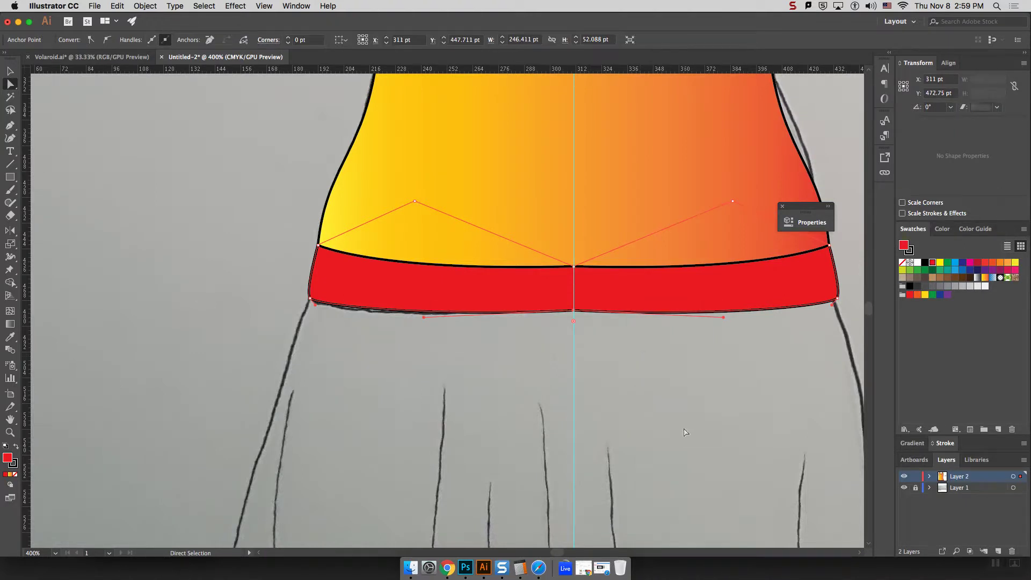
Lower the joined bottom-centre anchor slightly and convert it to a smooth point
left_click_drag(573, 311, 573, 320)
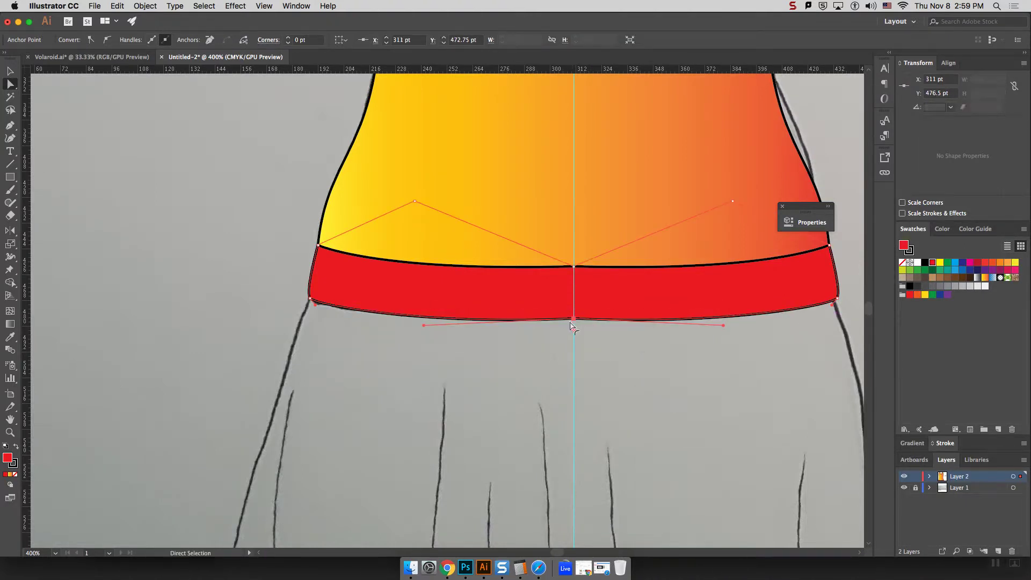
left_click(108, 42)
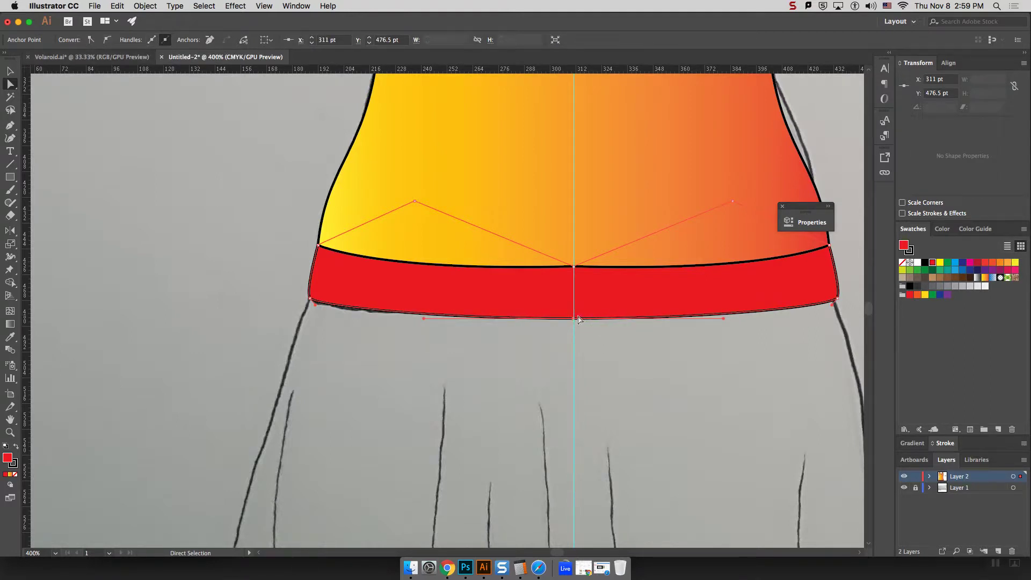
key("super+z")
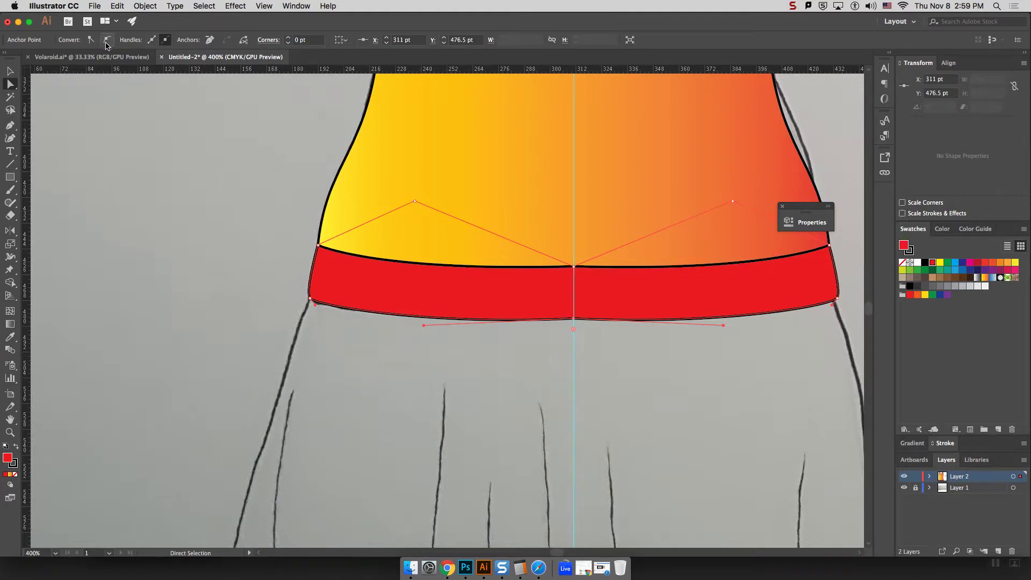
left_click(107, 44)
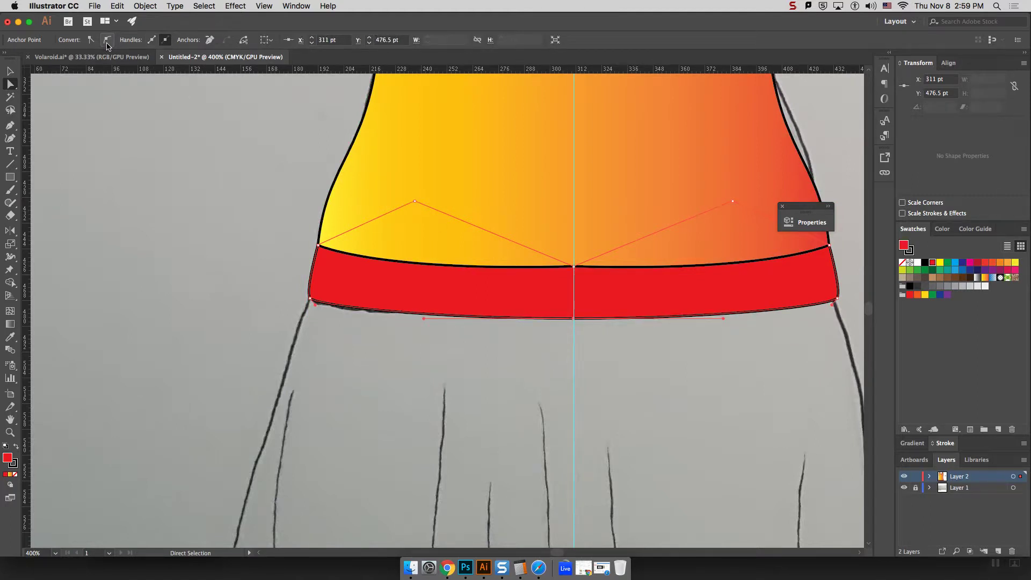
key("super+z")
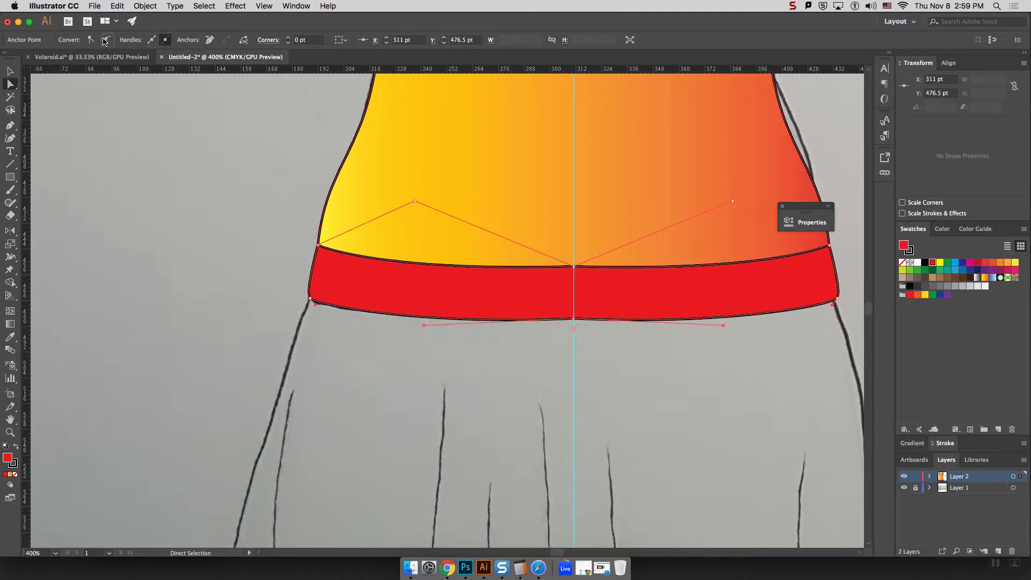
left_click(106, 41)
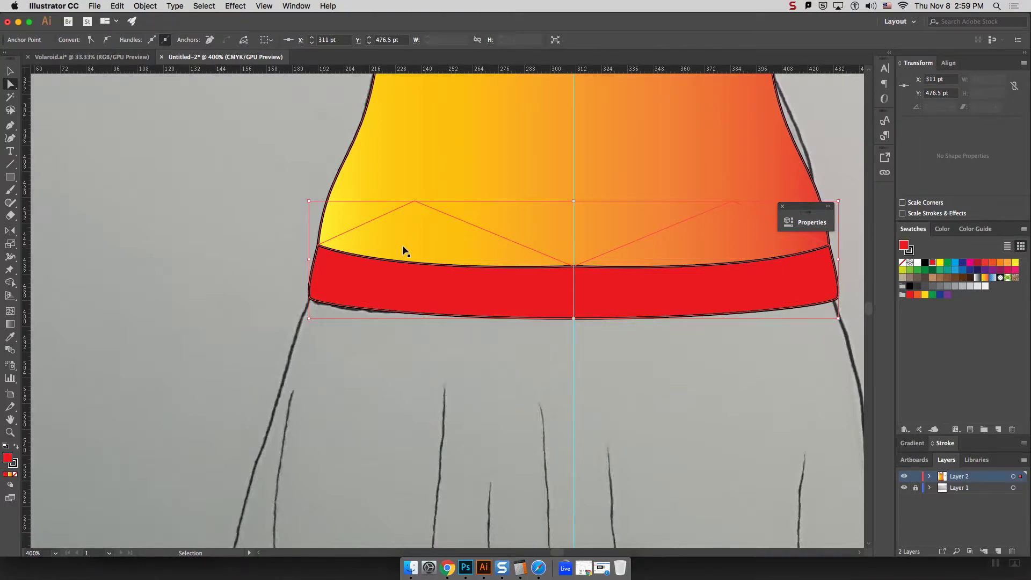
key("super+1")
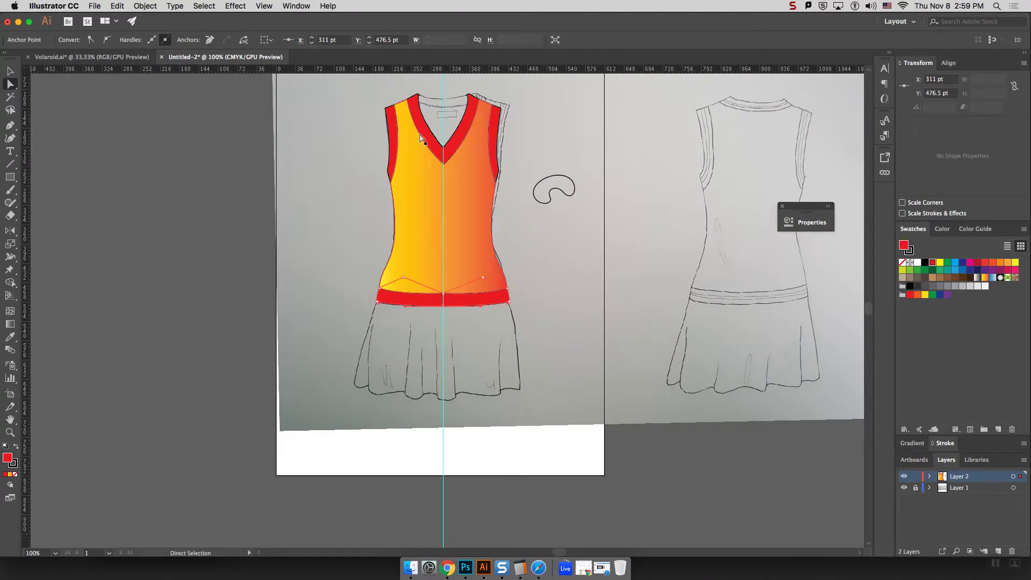
Return to the Selection tool and select the small curly blob shape
left_click(9, 71)
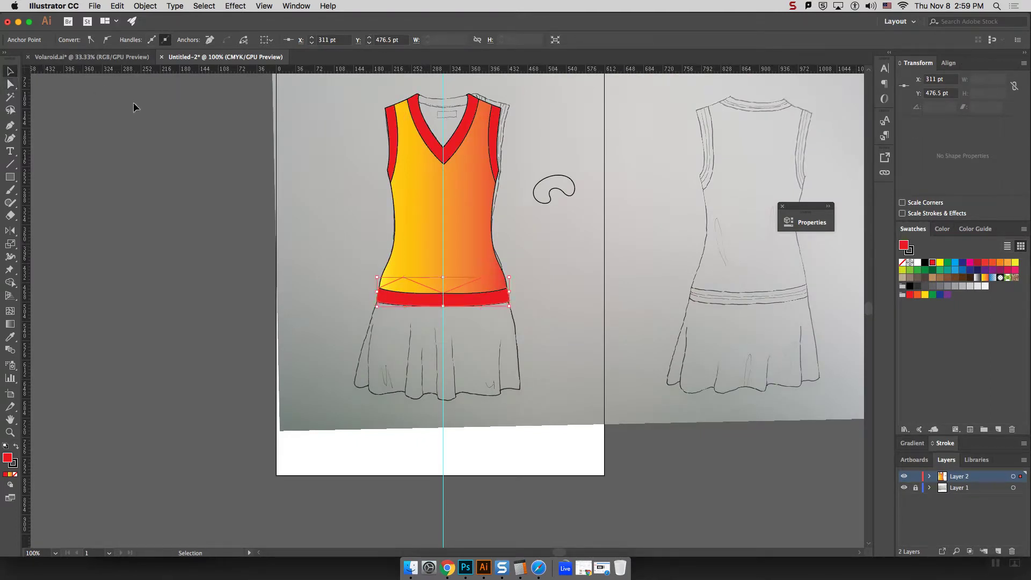
left_click(570, 157)
left_click(569, 178)
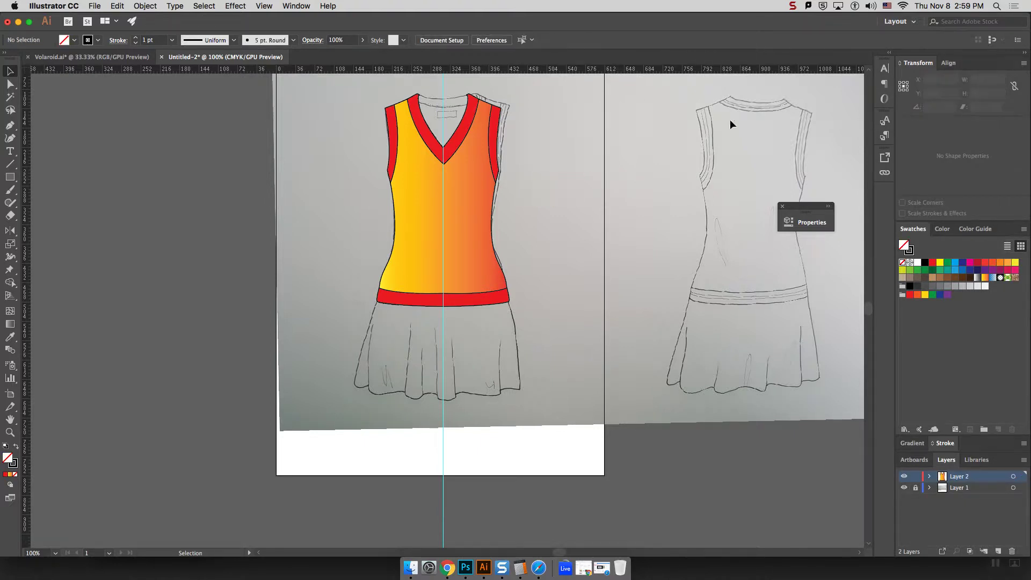
Zoom to 200% on the vest and toggle Layer 2 off and back on
scroll(485, 244, "up", 3)
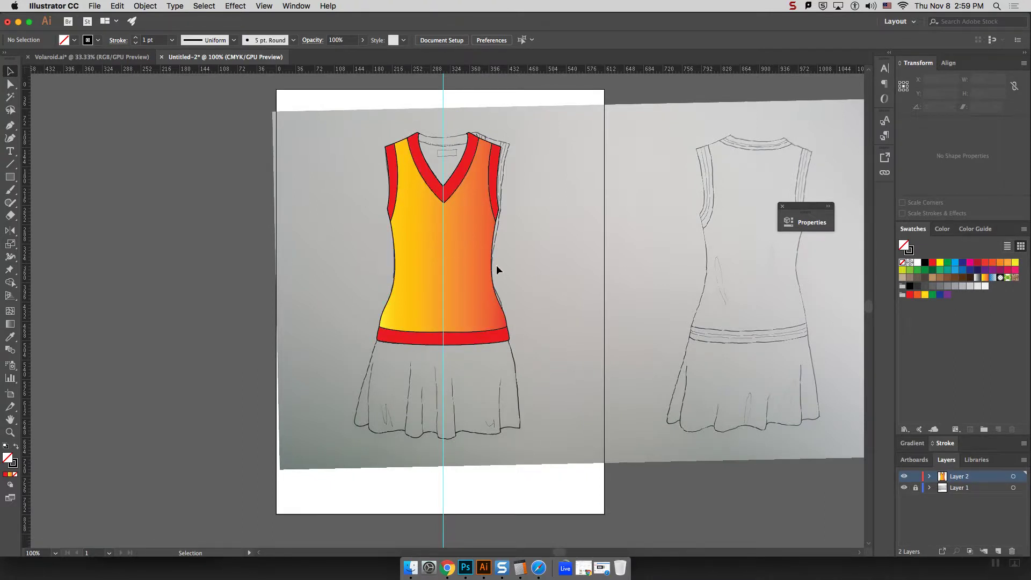
key("super+equal")
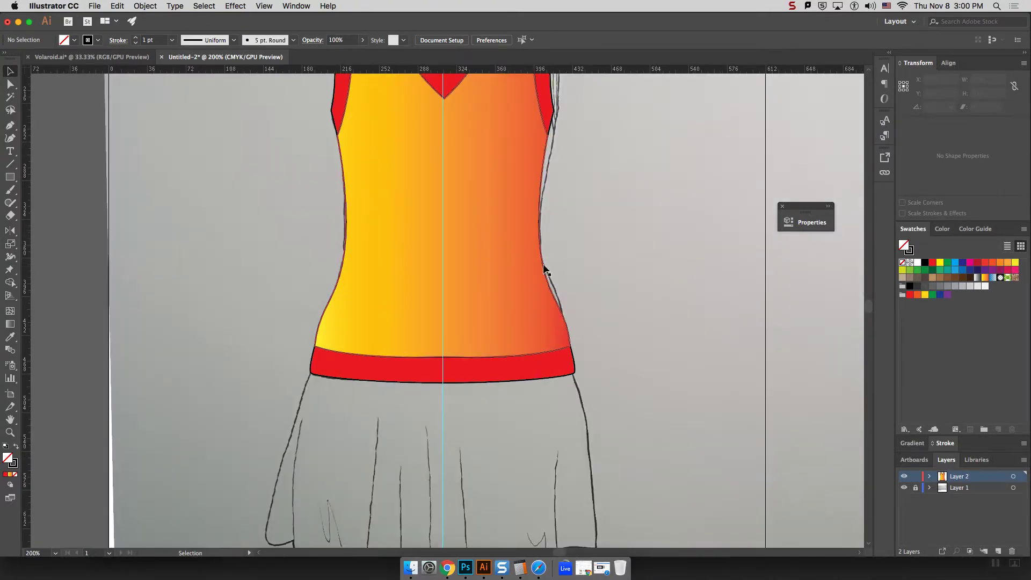
scroll(778, 279, "down", 3)
scroll(778, 278, "up", 5)
scroll(777, 279, "up", 5)
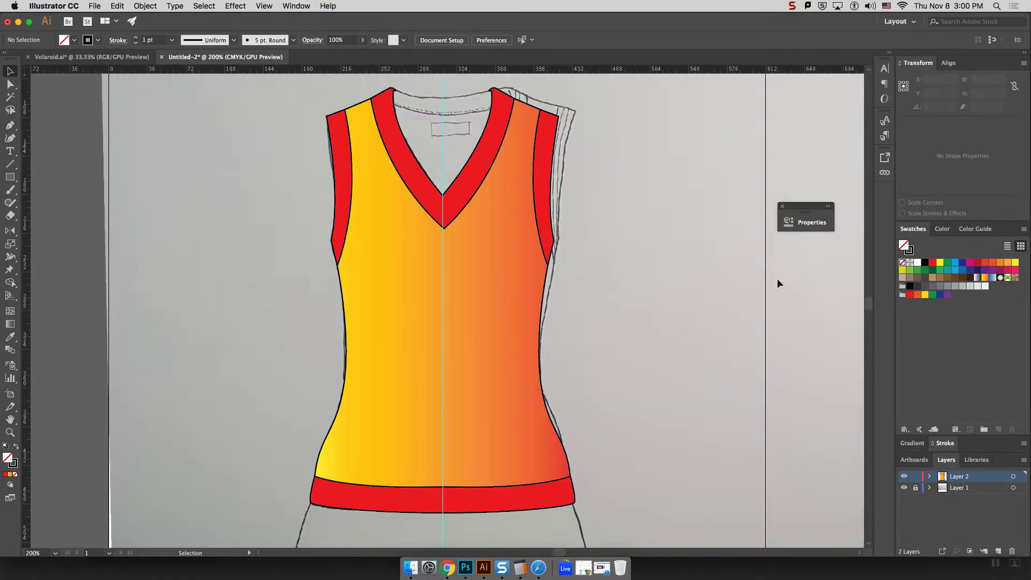
scroll(776, 278, "down", 3)
scroll(776, 278, "down", 2)
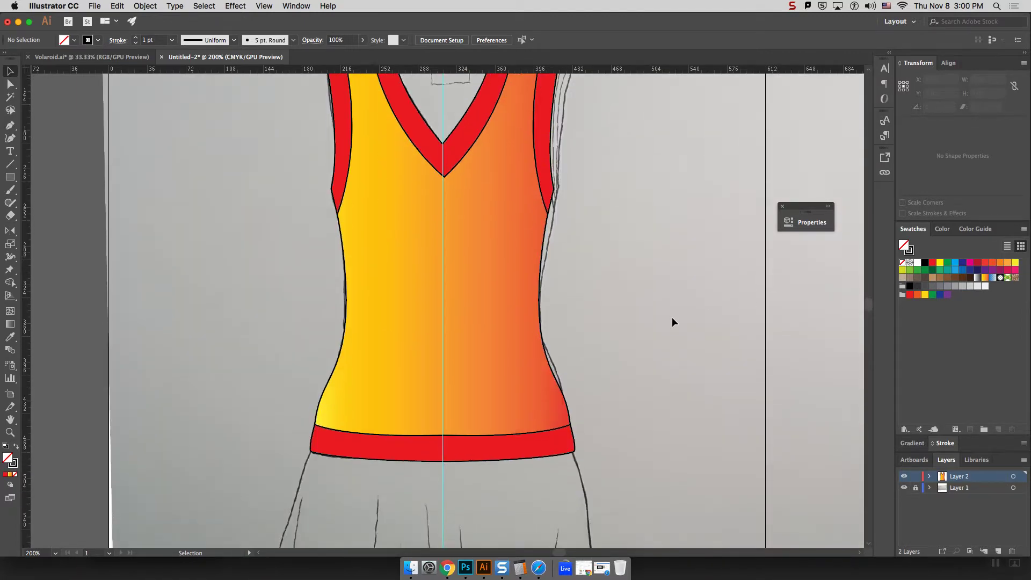
scroll(668, 284, "up", 5)
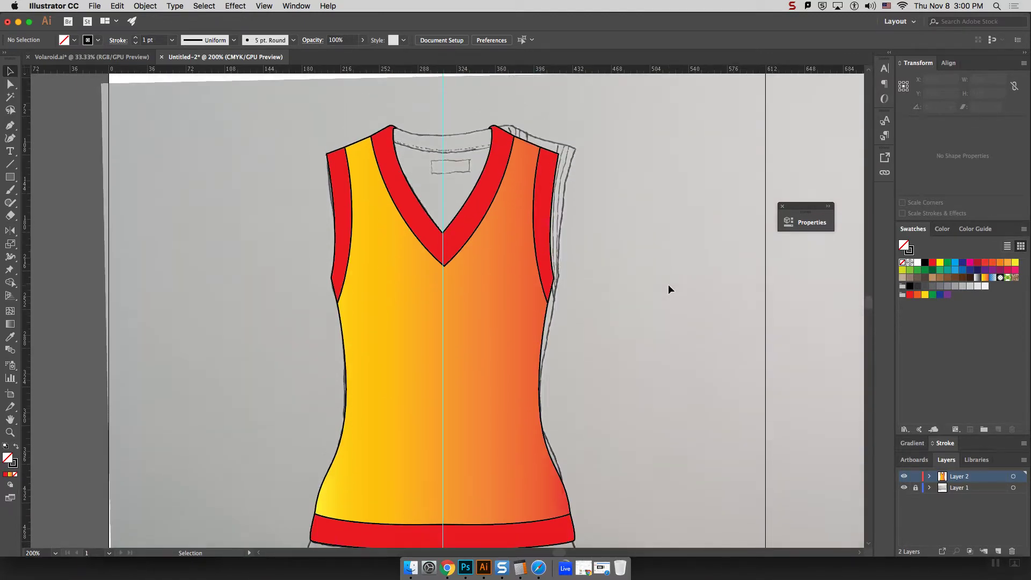
scroll(668, 285, "down", 3)
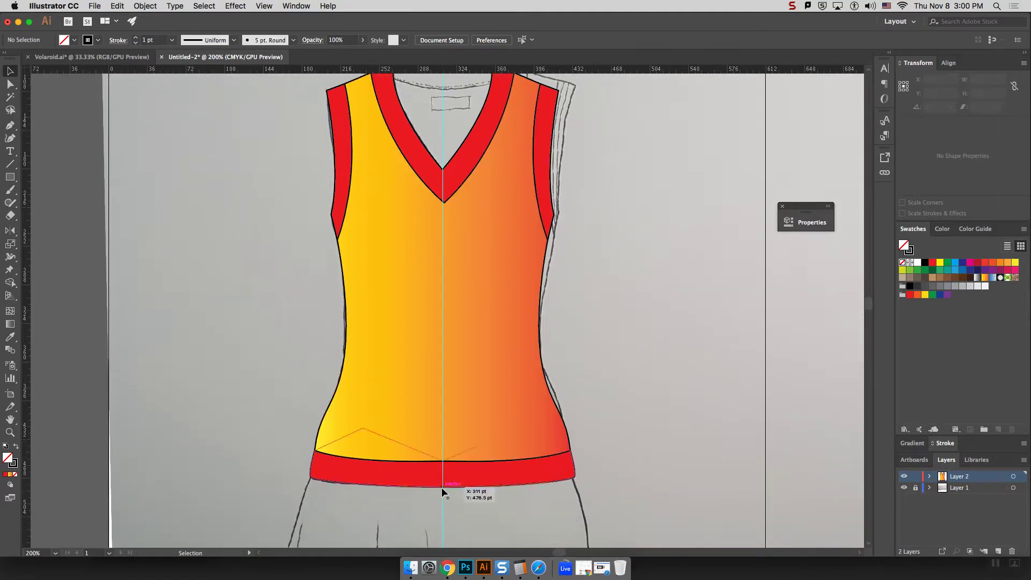
left_click(903, 478)
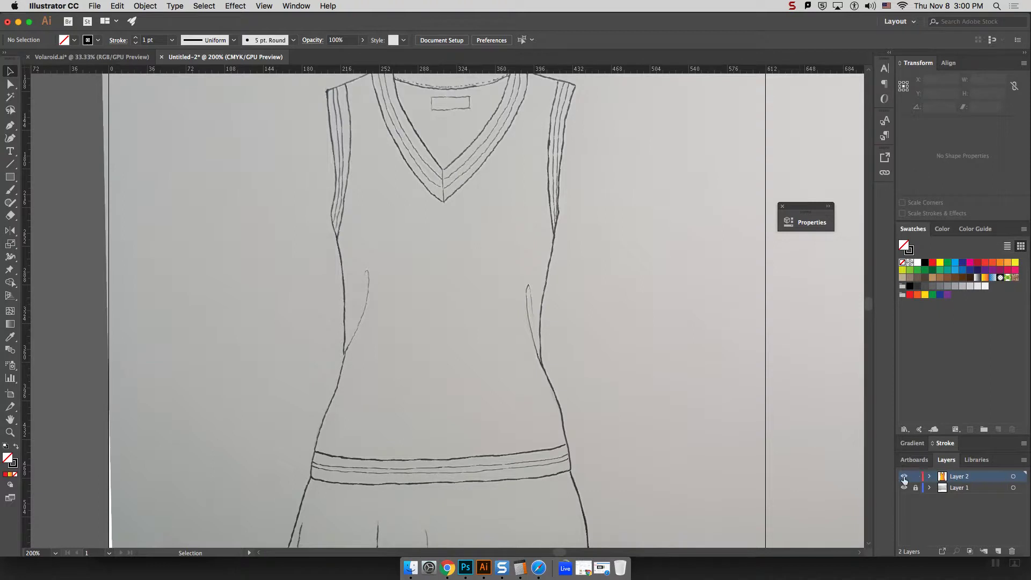
left_click(904, 476)
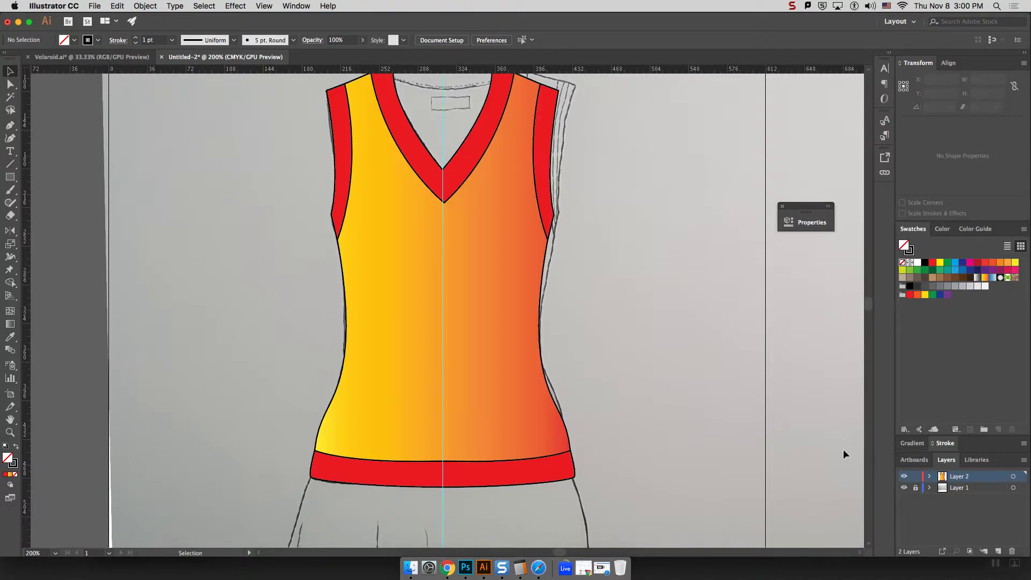
Draw a curved Pen path from the hem's left end to its right end
left_click(11, 126)
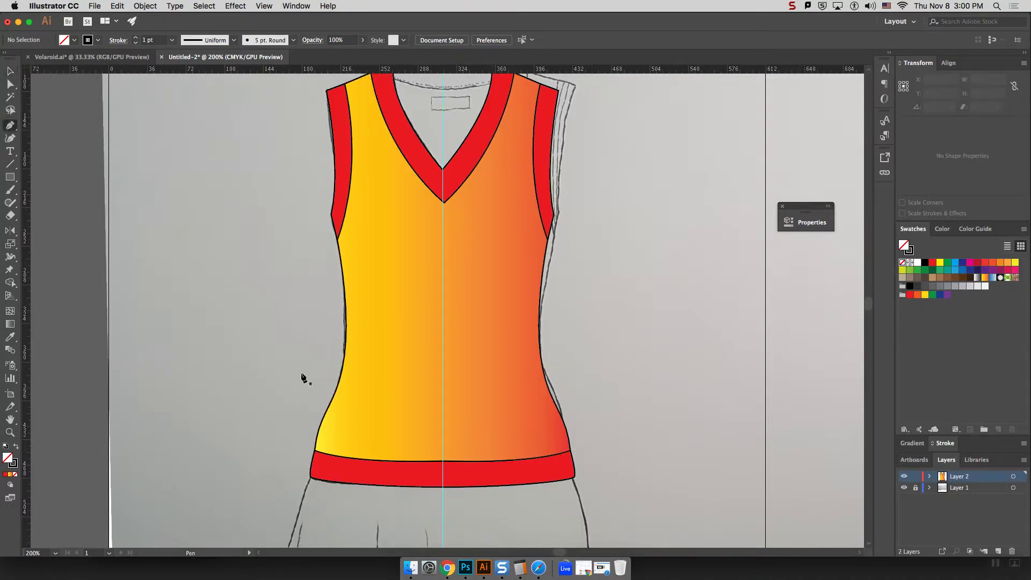
left_click(315, 456)
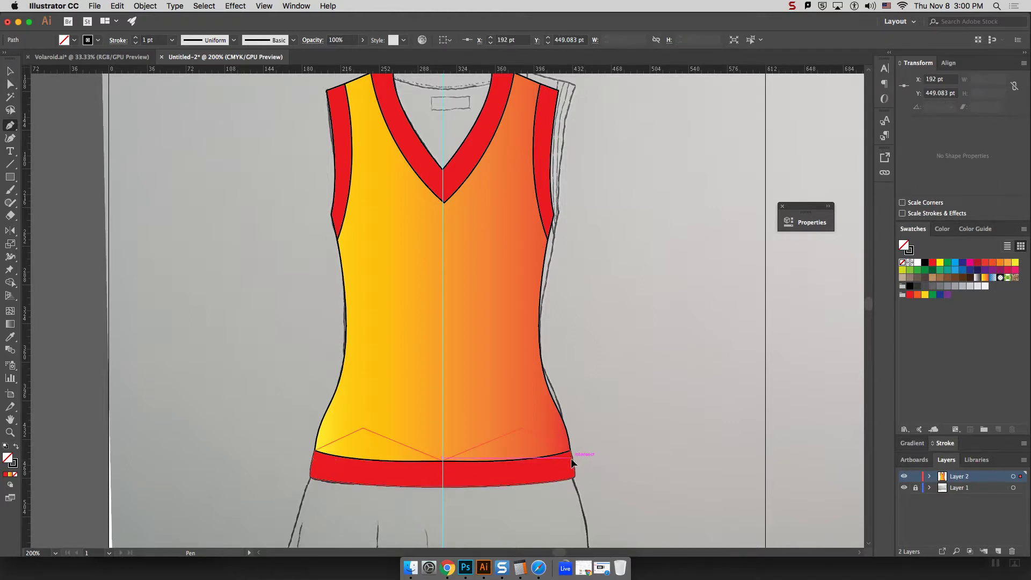
left_click_drag(572, 458, 611, 444)
Select the red hem band and its bottom-centre anchor with Direct Selection
left_click(11, 71)
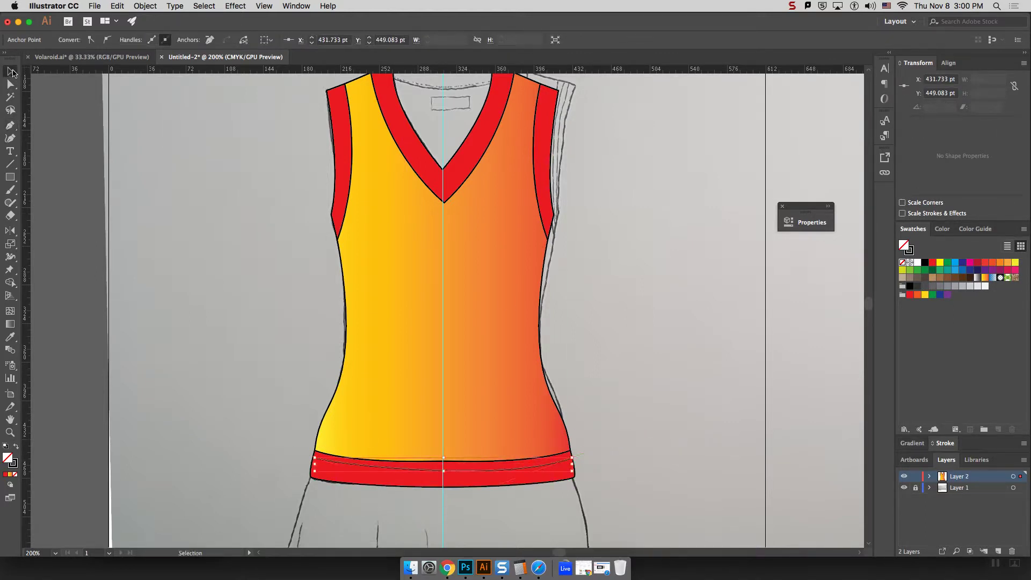
left_click(318, 149)
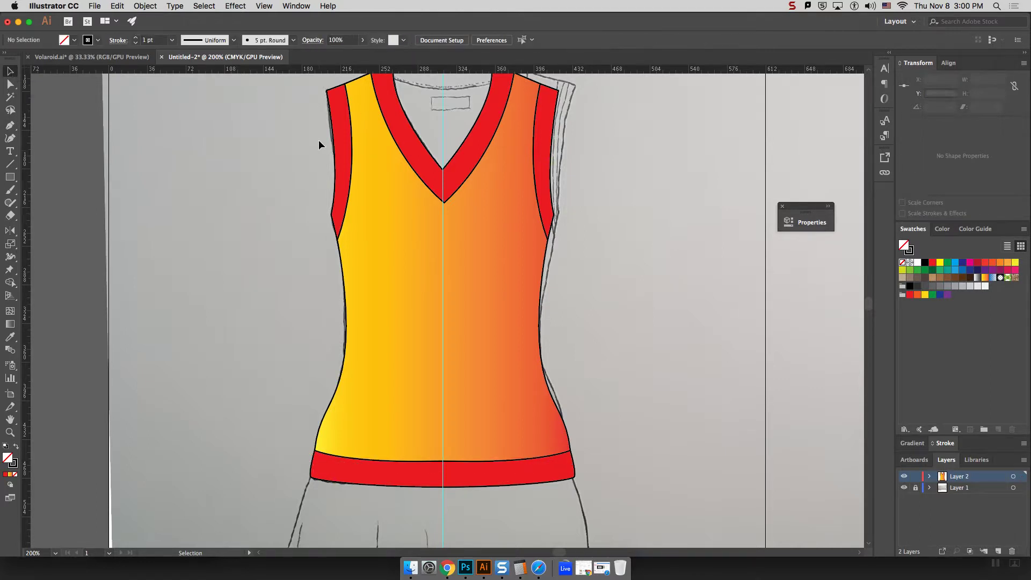
scroll(669, 261, "down", 3)
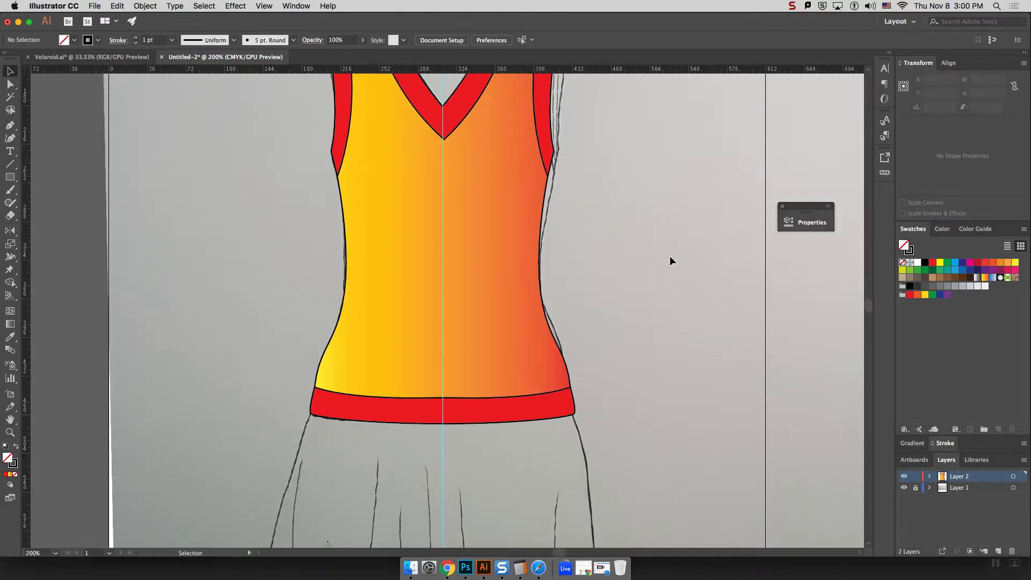
left_click(462, 409)
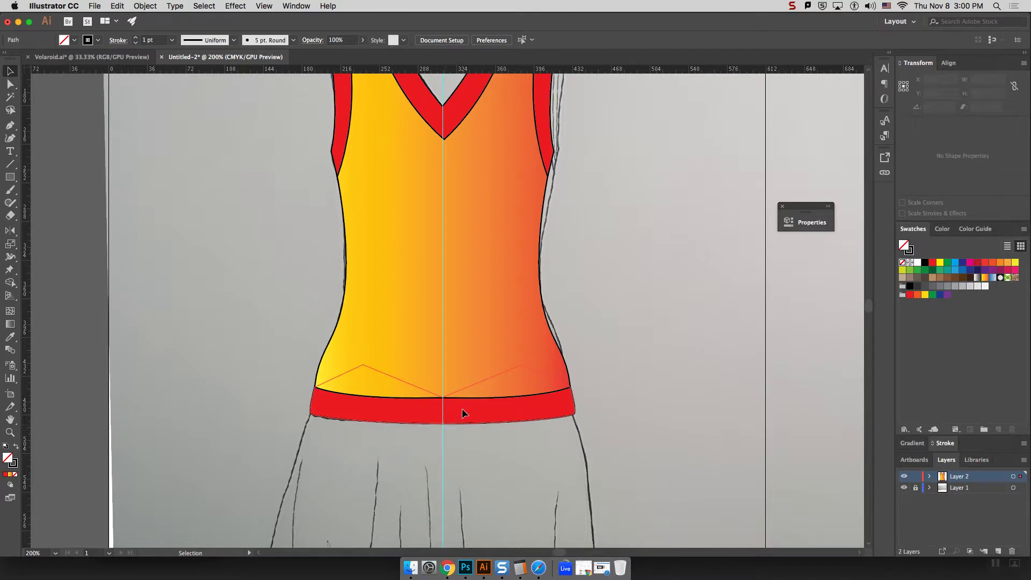
left_click(10, 85)
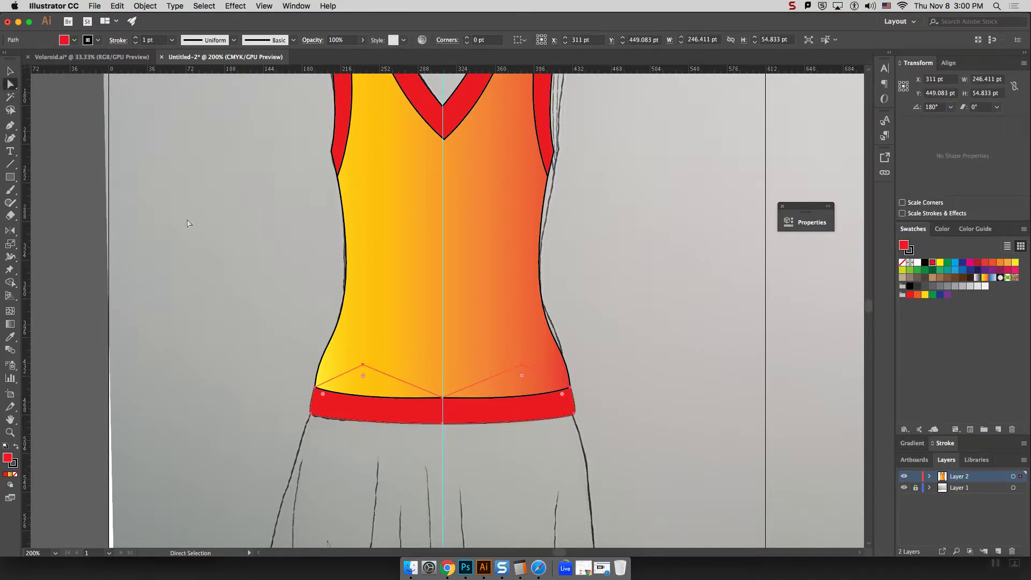
left_click(204, 248)
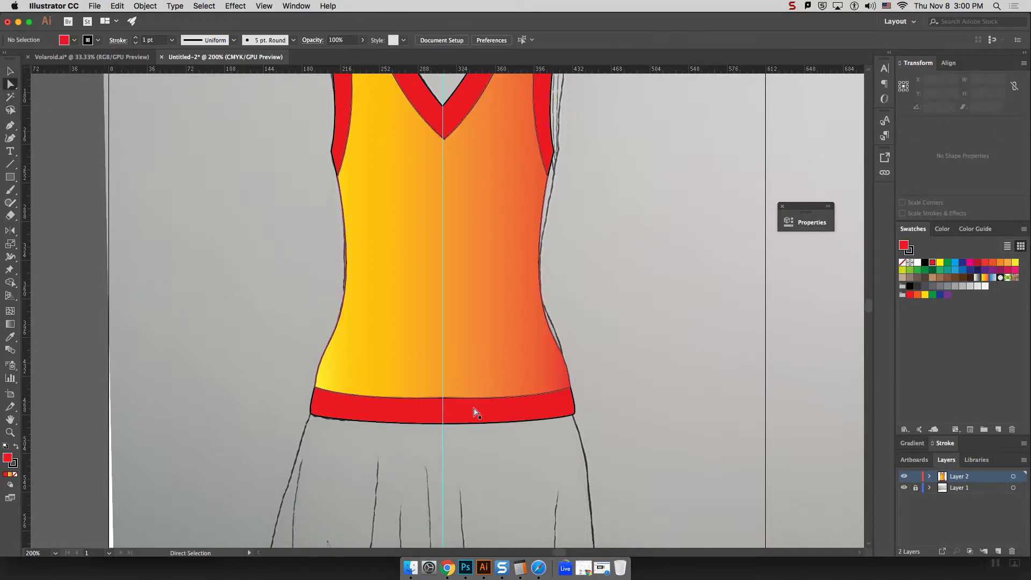
left_click(443, 424)
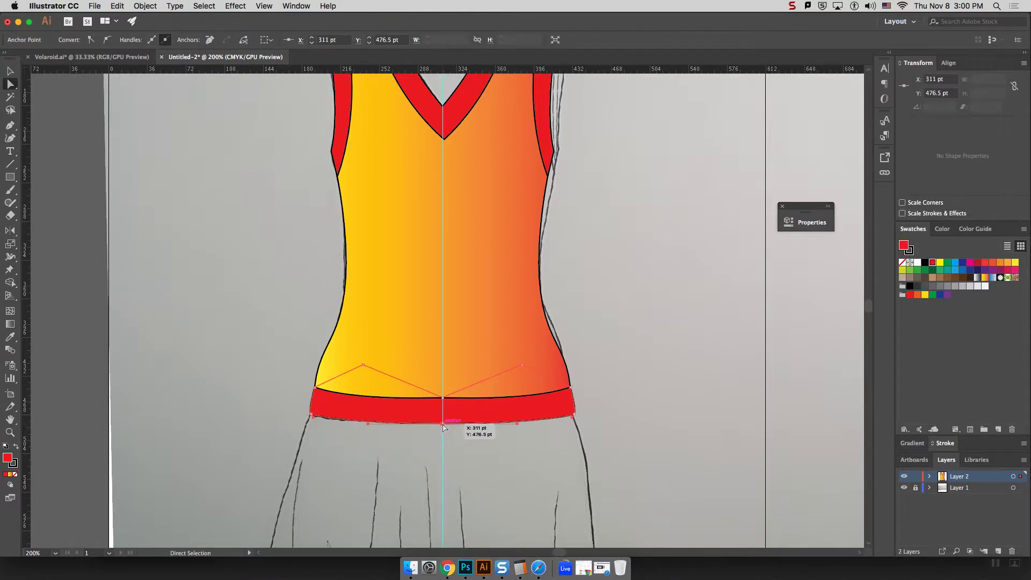
Paste the copied stripe in front and nudge it up to Y 455.75 pt
key("v")
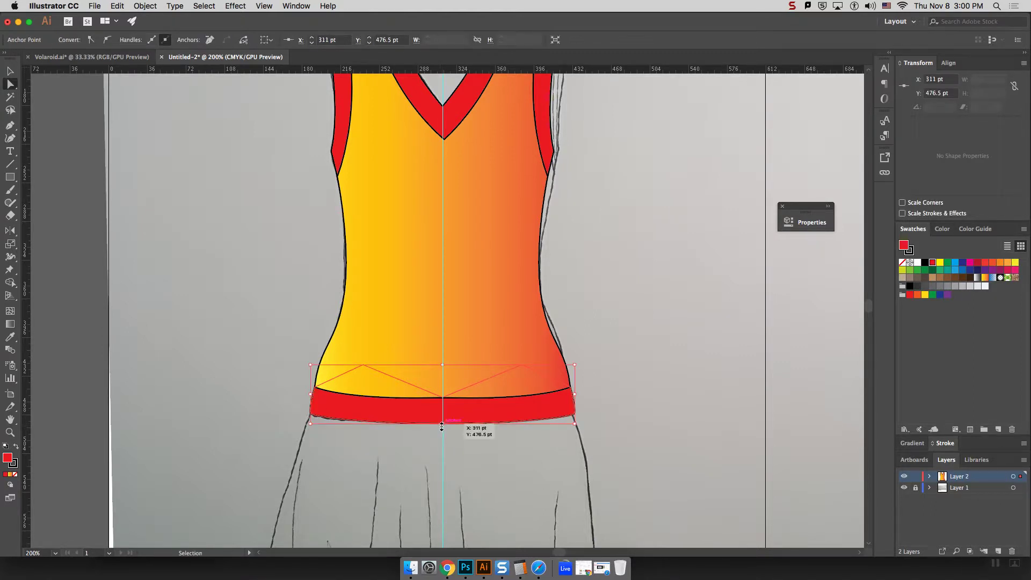
left_click(117, 6)
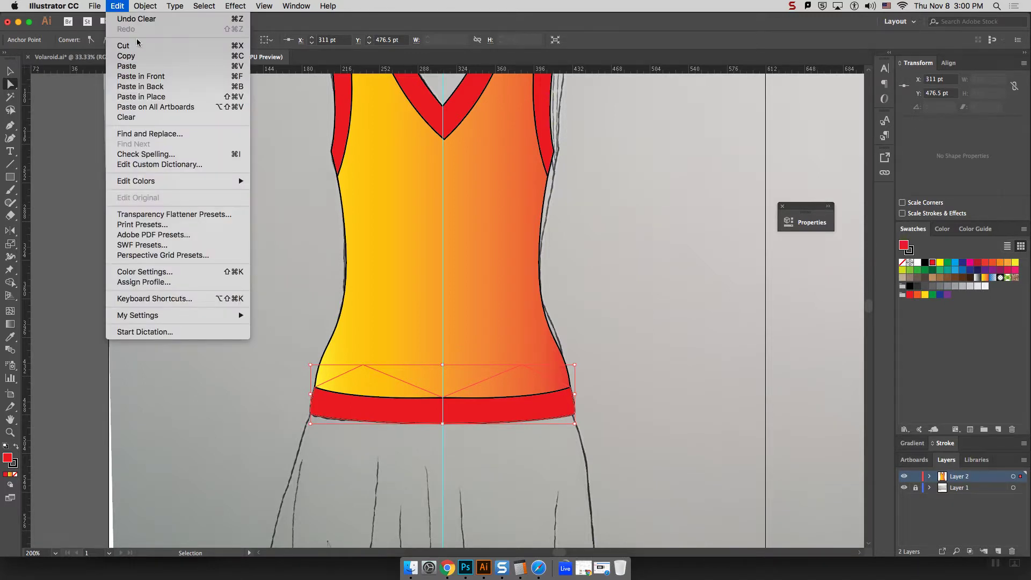
left_click(141, 76)
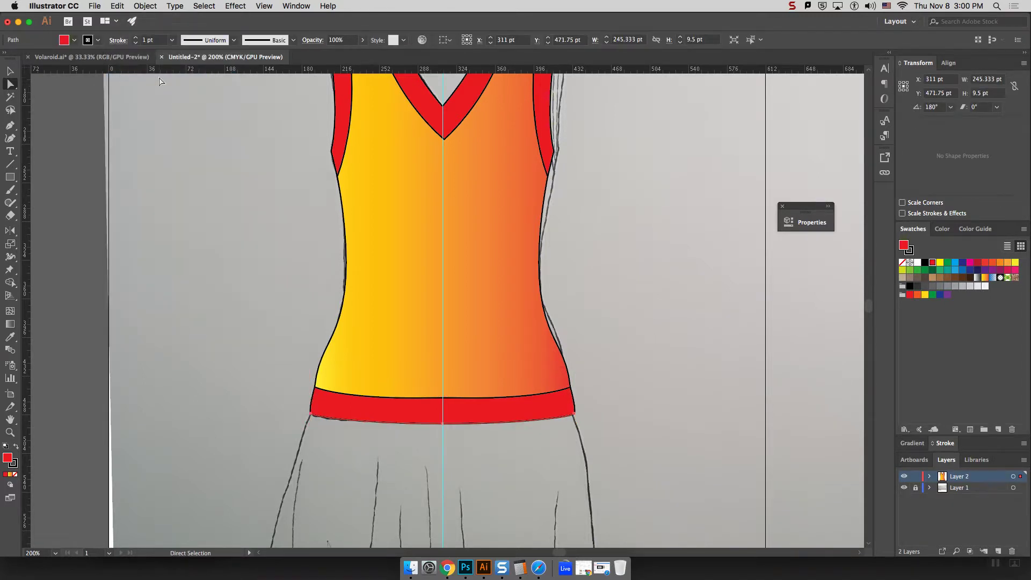
key("Up")
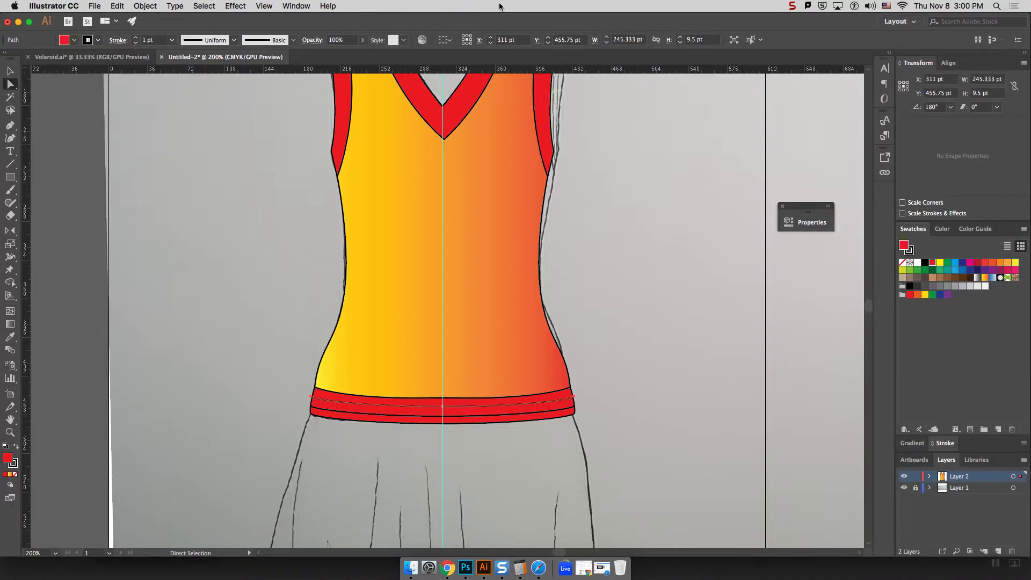
Paste a copy of the gradient piece in front at the right armhole and set its fill to None
left_click(649, 171)
scroll(647, 171, "up", 5)
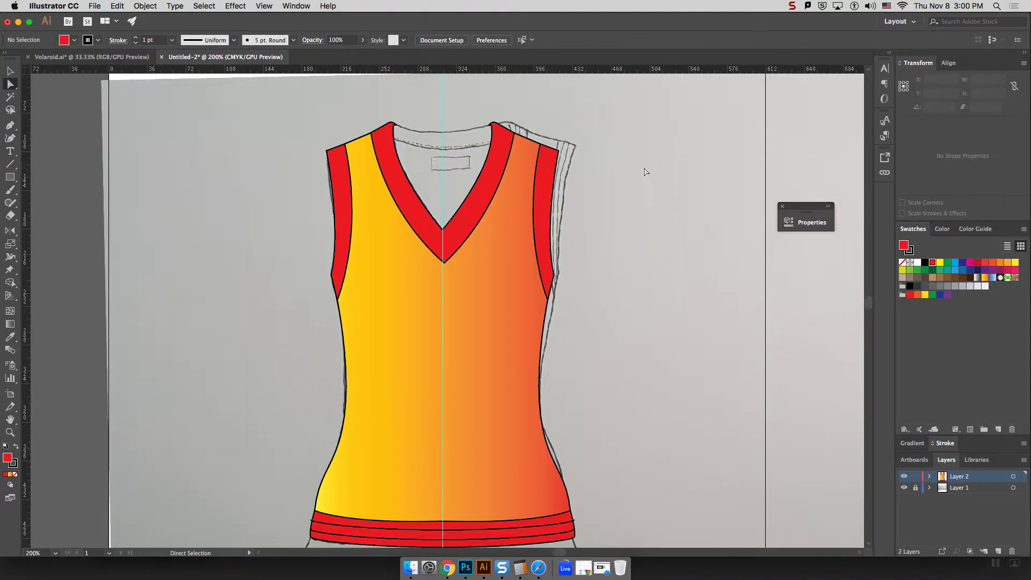
left_click(534, 230)
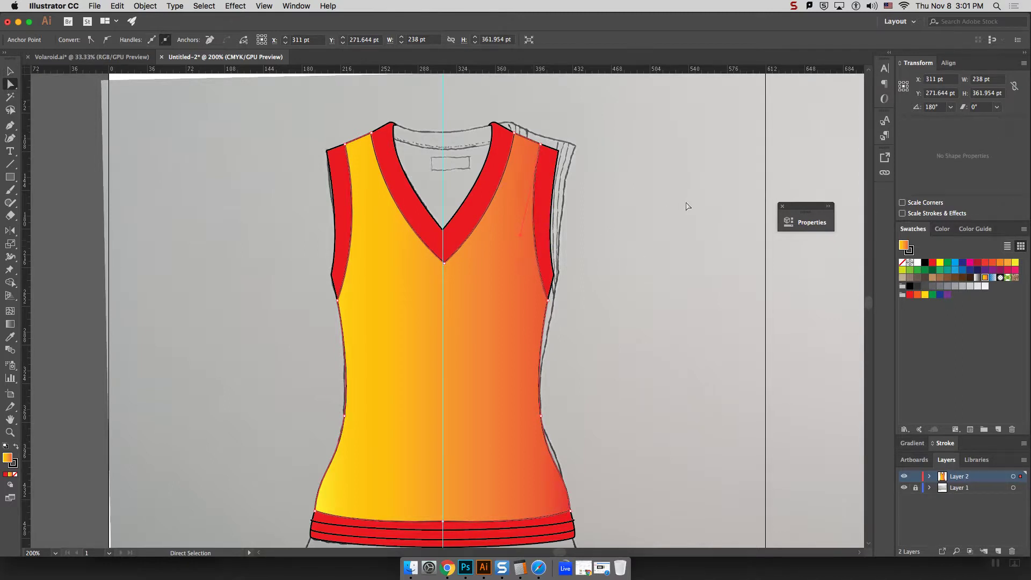
key("ctrl+v")
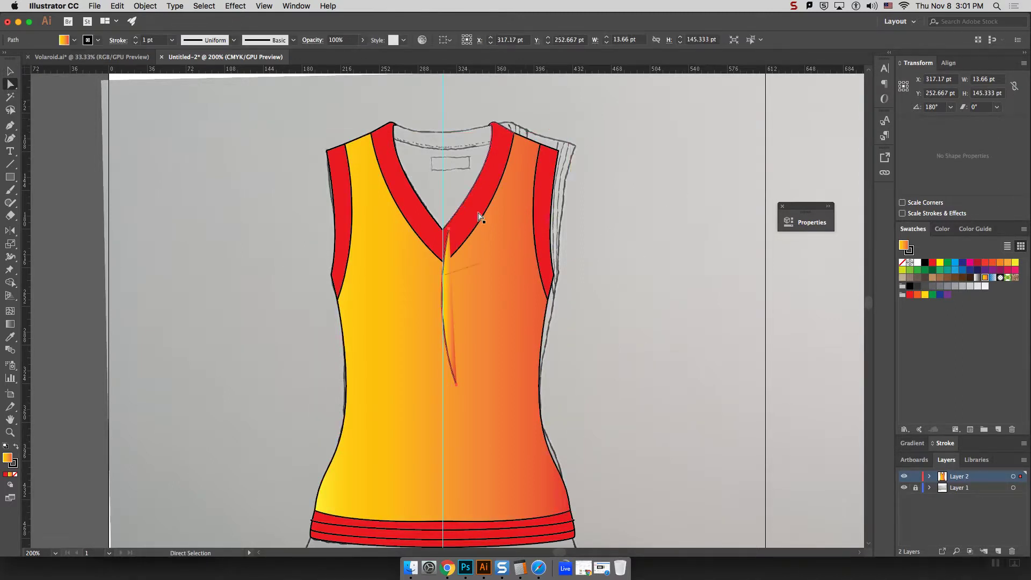
left_click(471, 267, "ctrl")
key("ctrl+f")
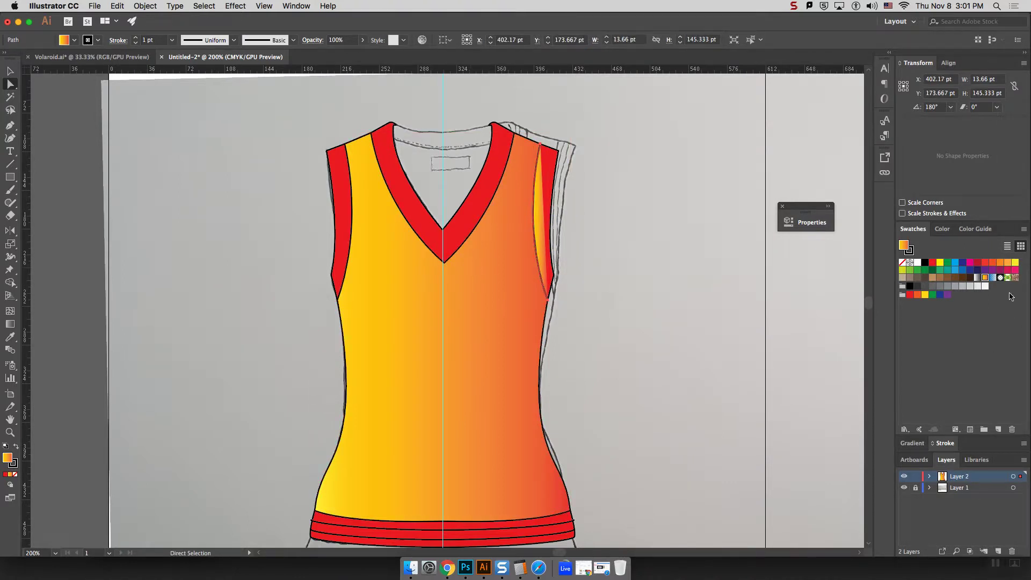
left_click(903, 263)
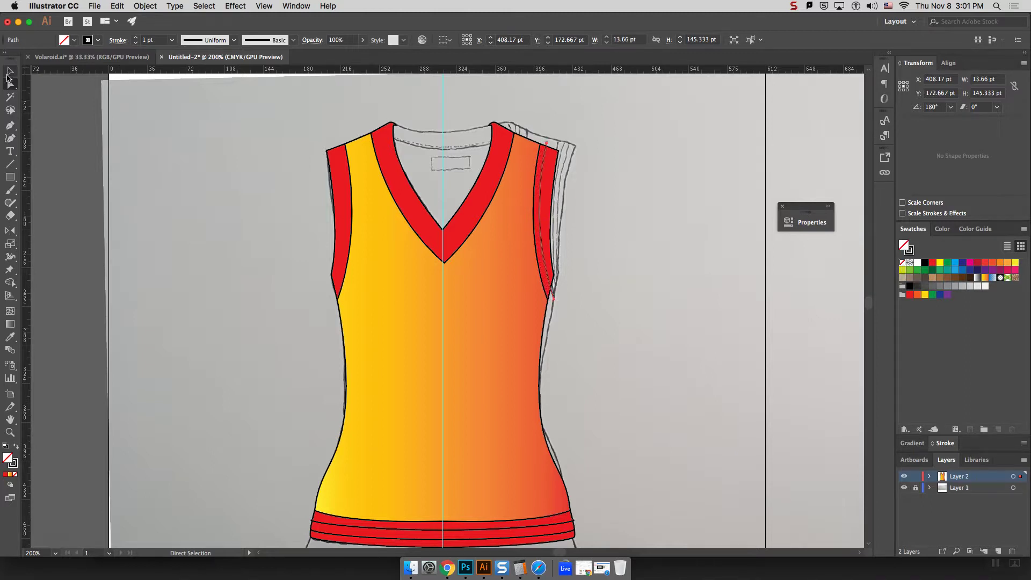
Drag the sliver's anchors along the armhole so its top meets the shoulder
left_click(554, 299)
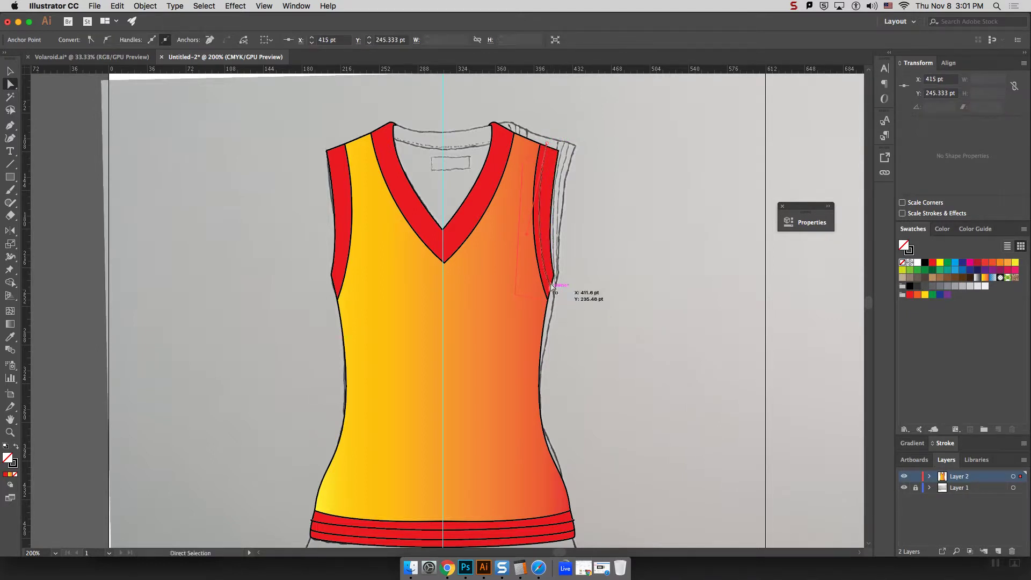
left_click_drag(551, 285, 551, 286)
left_click_drag(550, 146, 559, 151)
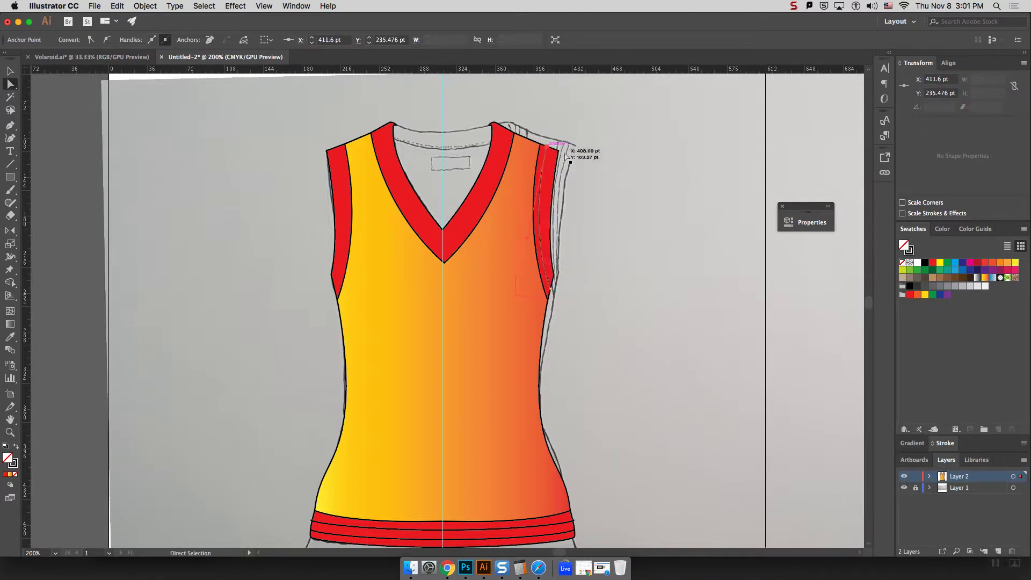
left_click(594, 221)
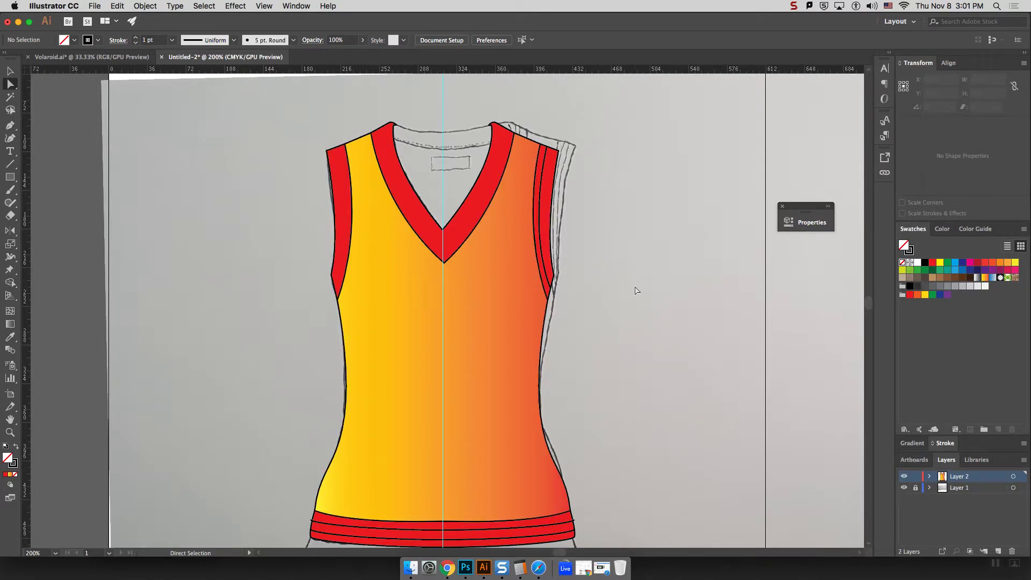
Pick the Pen tool and toggle the sketch template layer off and back on
scroll(678, 229, "down", 2)
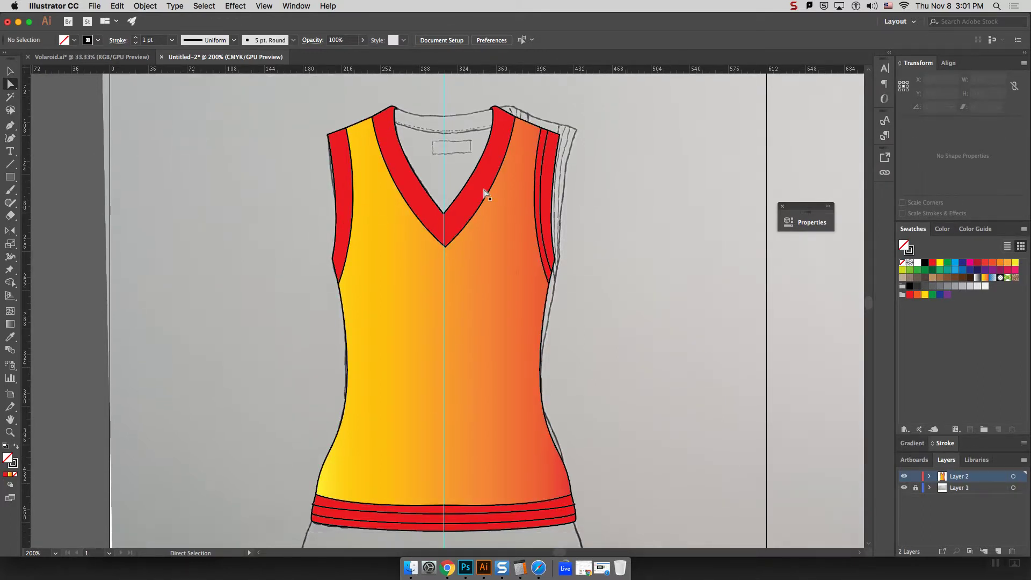
scroll(649, 232, "down", 10)
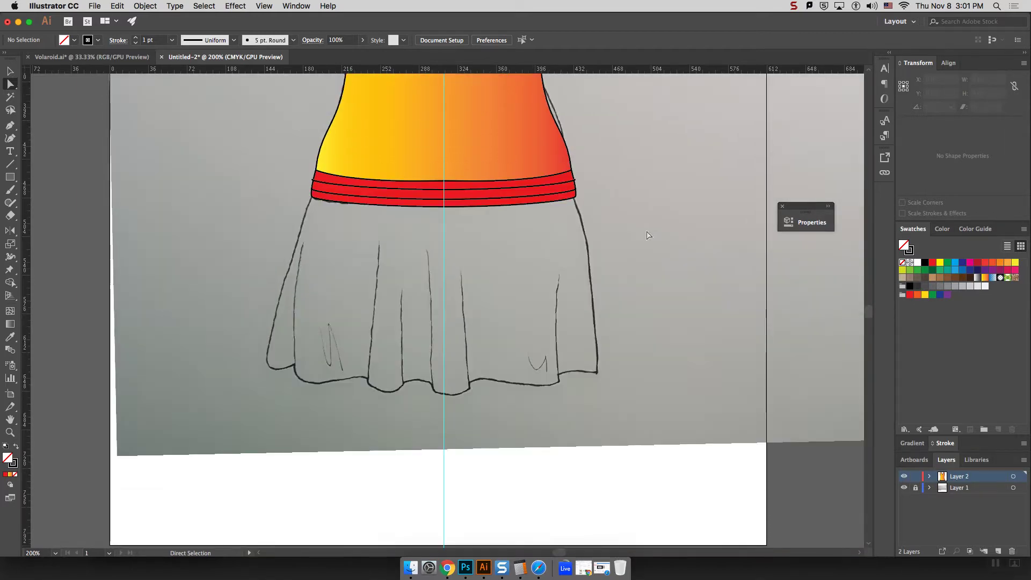
scroll(647, 234, "up", 1)
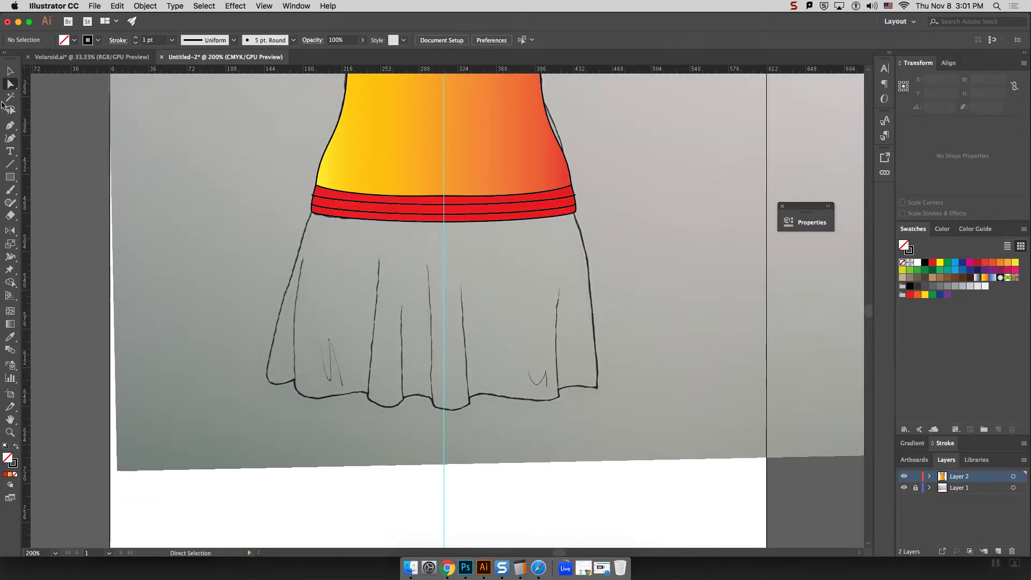
left_click(10, 125)
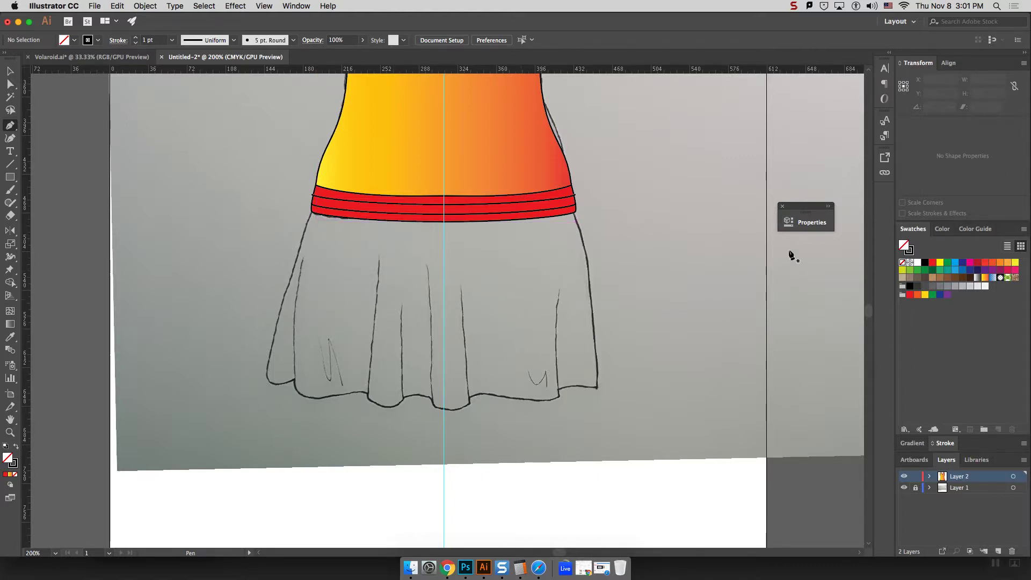
scroll(782, 276, "up", 5)
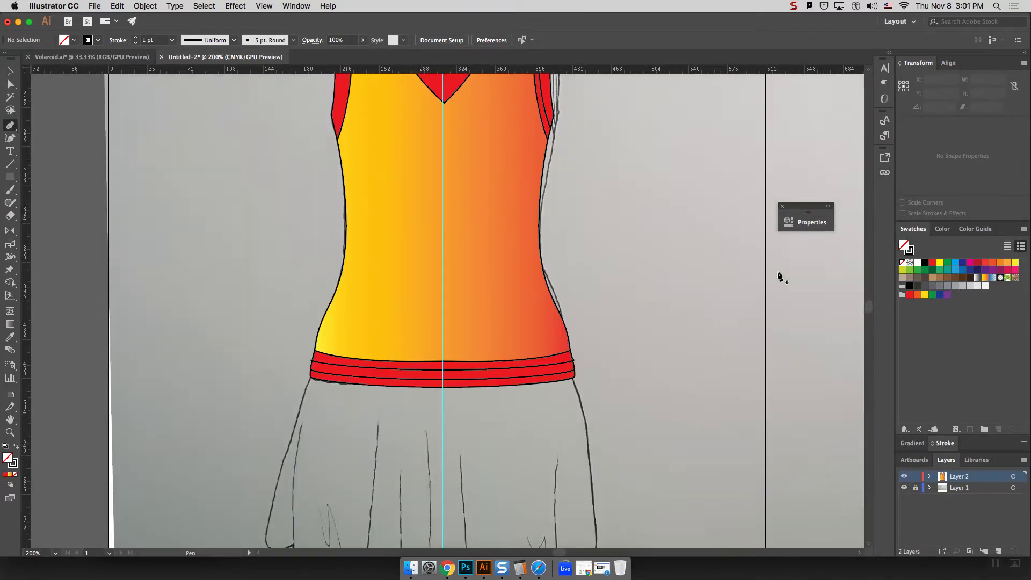
scroll(782, 277, "up", 10)
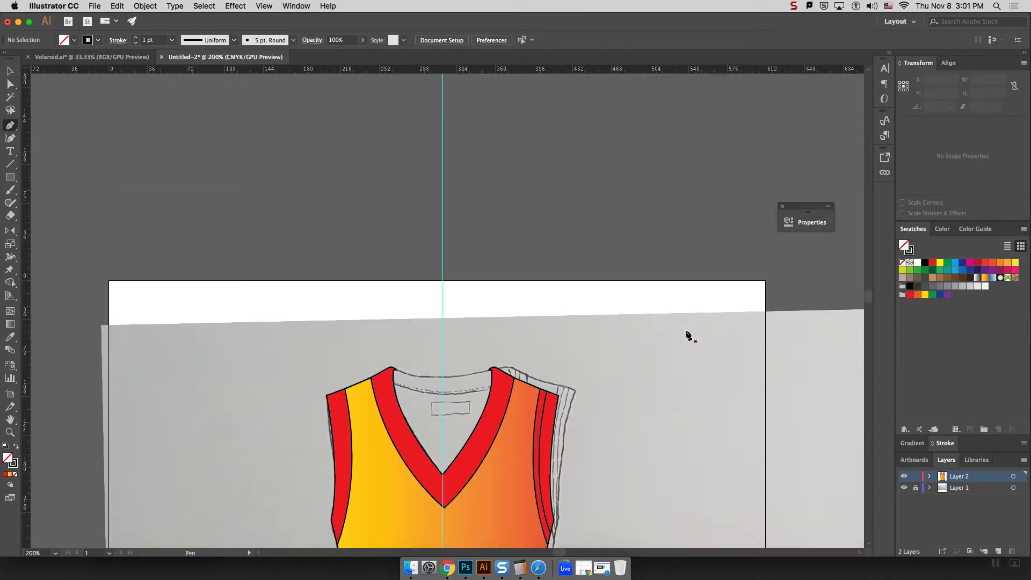
scroll(691, 336, "down", 8)
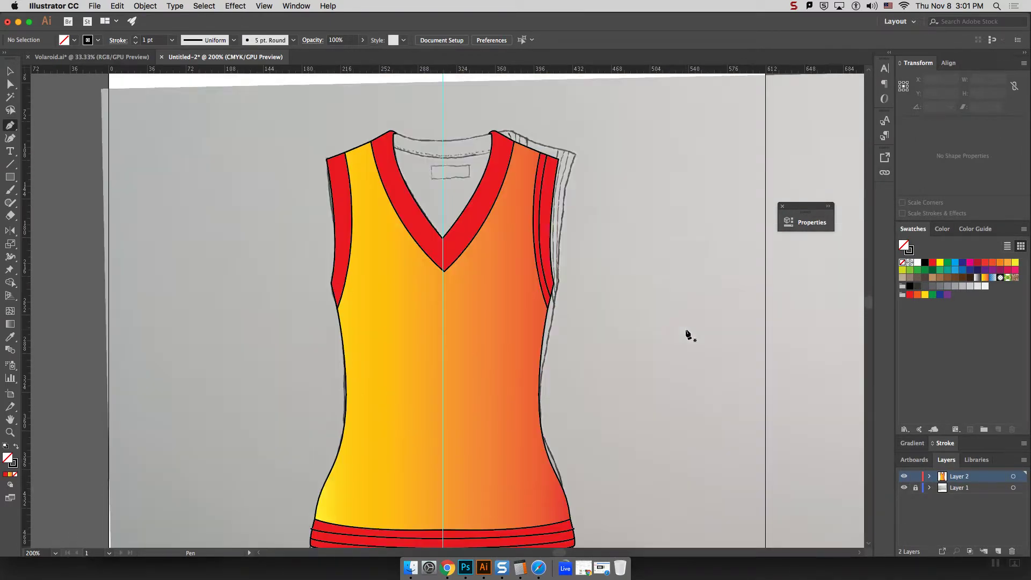
left_click(904, 488)
left_click(904, 487)
Hide the gradient vest layer, then show it again over the sketch
left_click(904, 476)
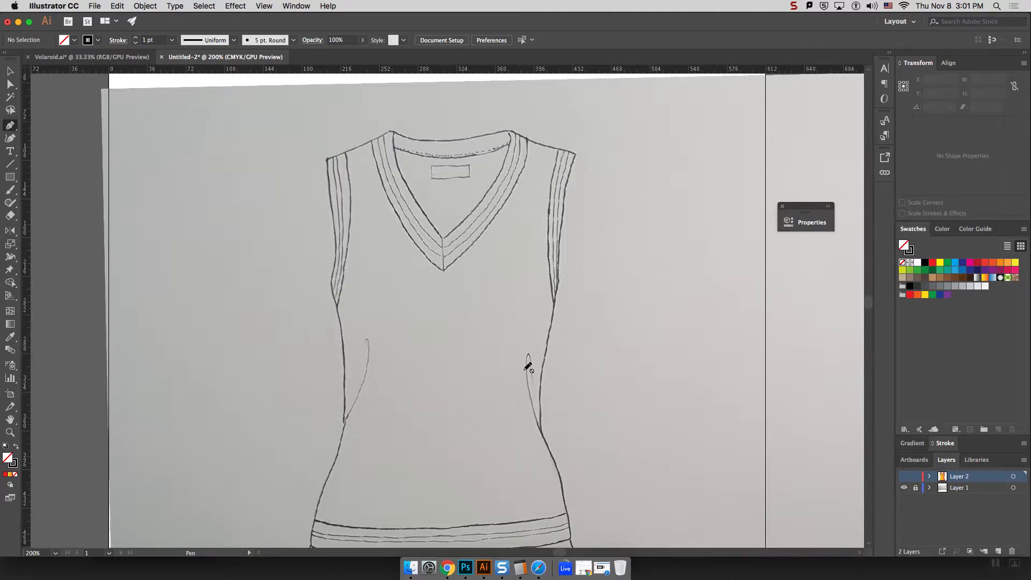
left_click(901, 479)
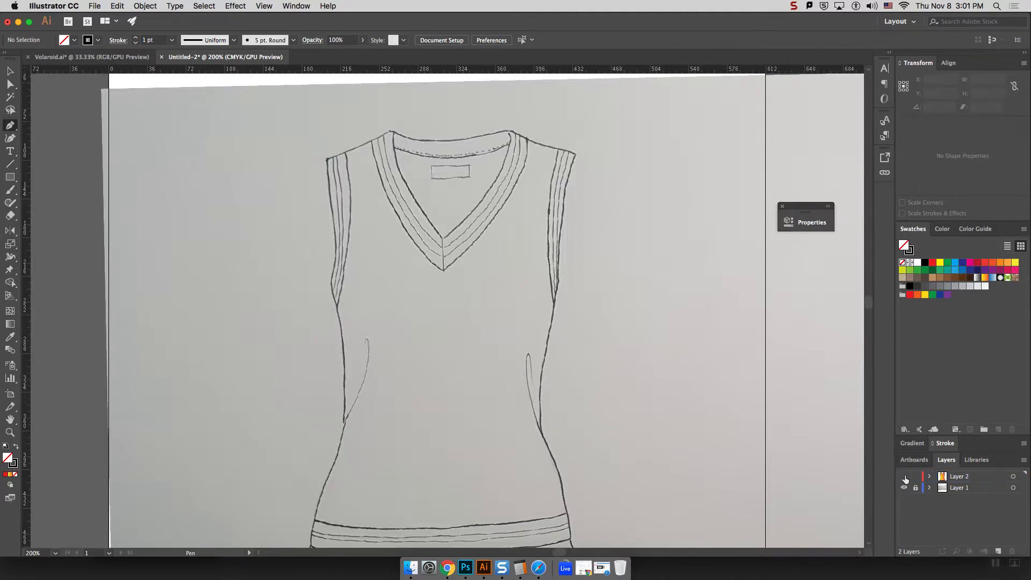
left_click(904, 476)
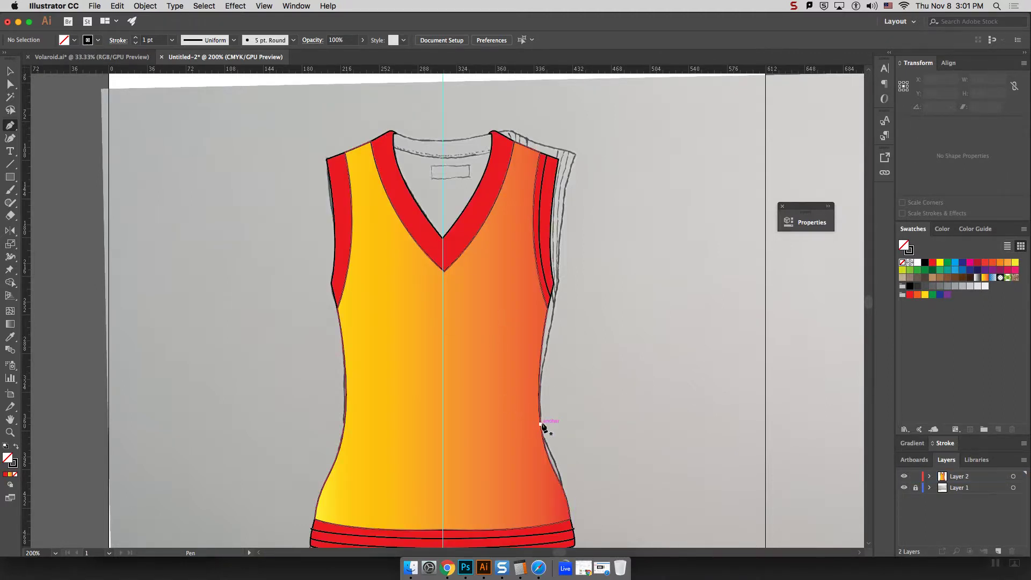
left_click(9, 138)
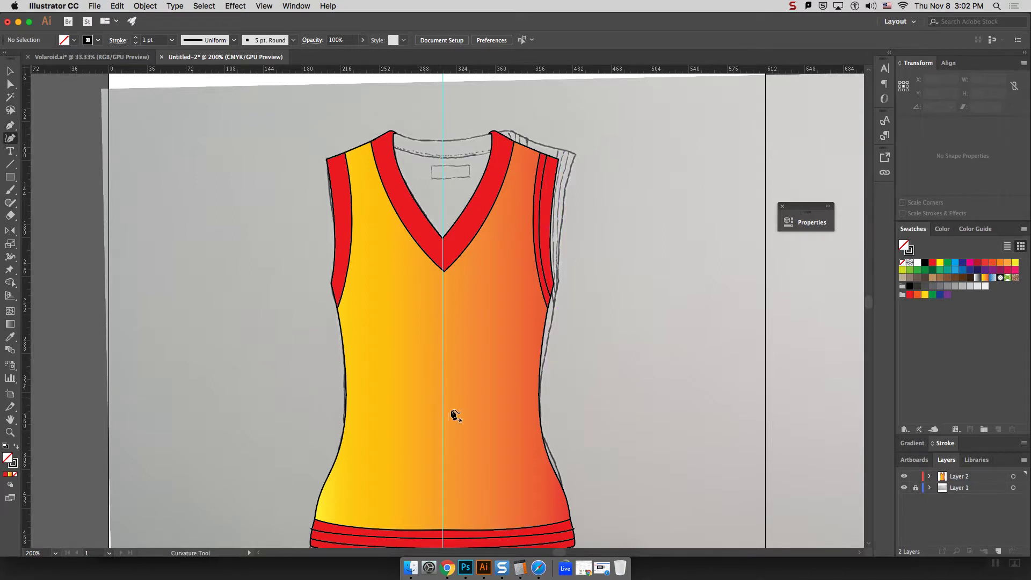
Select the vest path, then start a Pen path with anchors along the vest's right edge
left_click(505, 377)
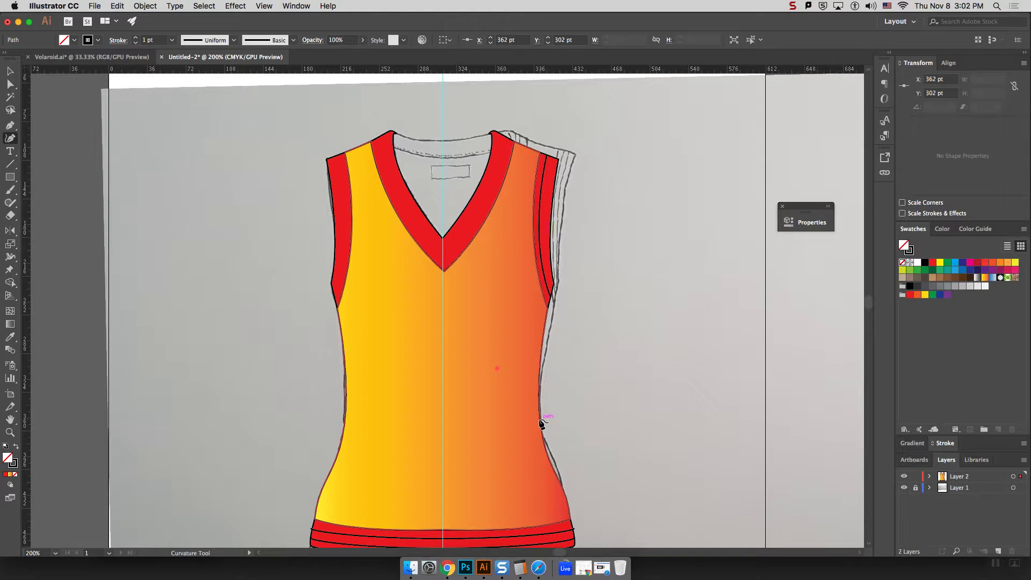
left_click(511, 374)
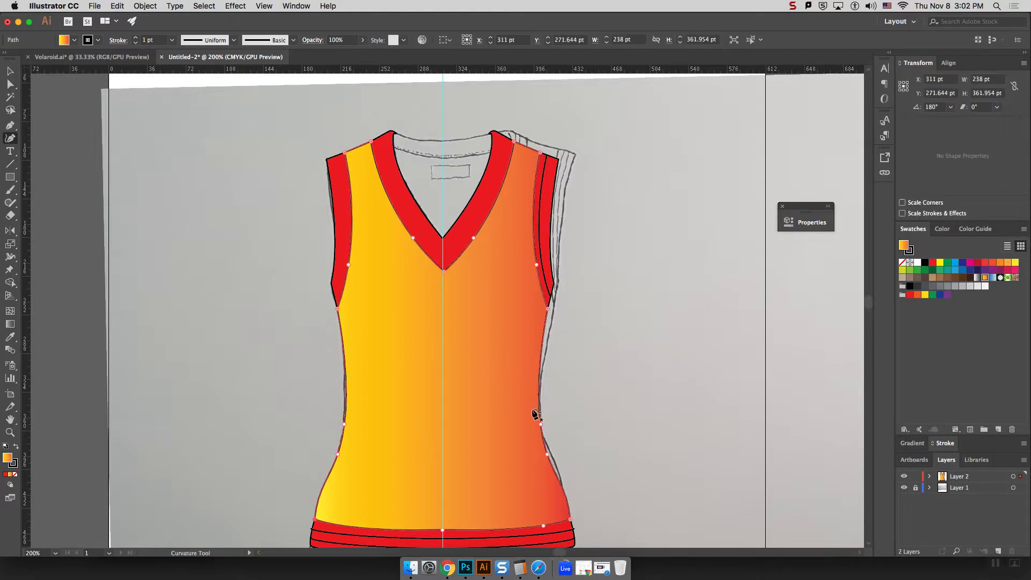
key("p")
key("super+shift+a")
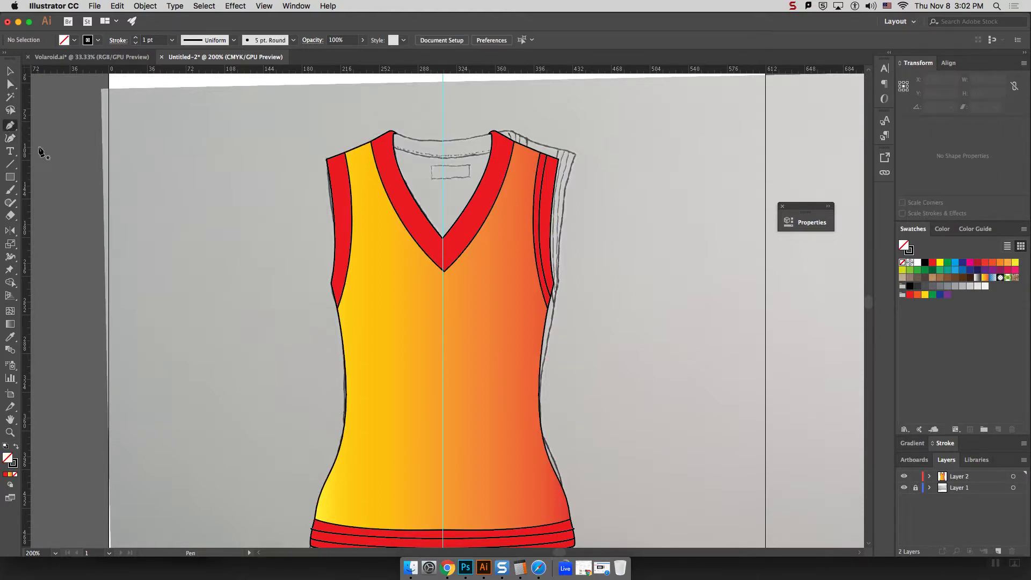
left_click(543, 431)
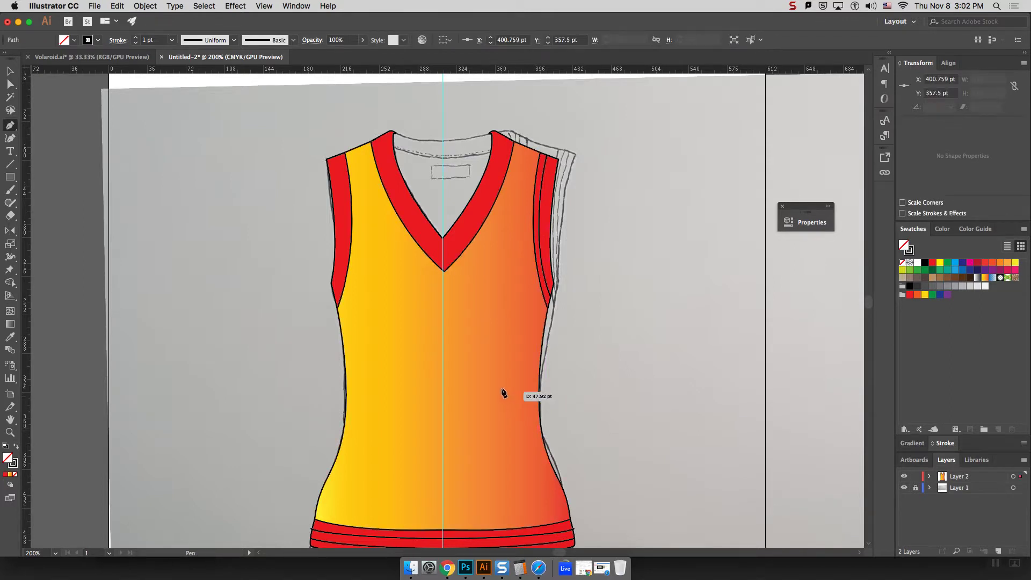
left_click(510, 370)
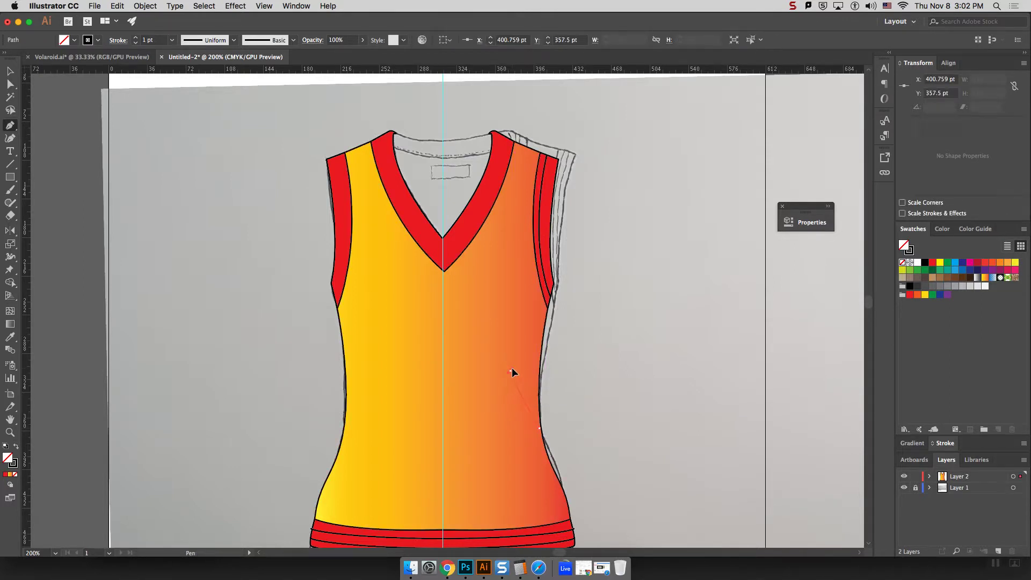
left_click(543, 382)
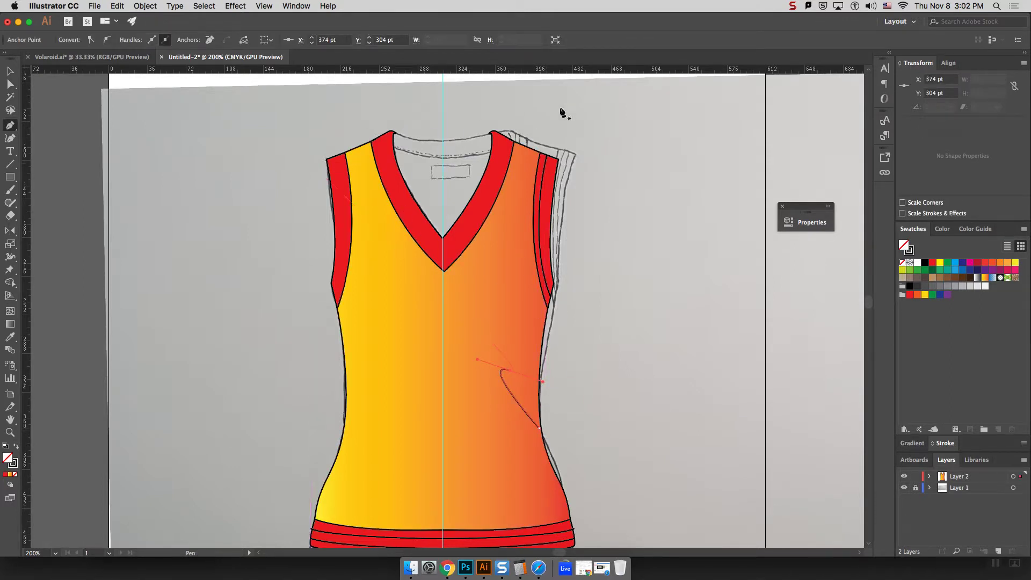
scroll(773, 407, "down", 5)
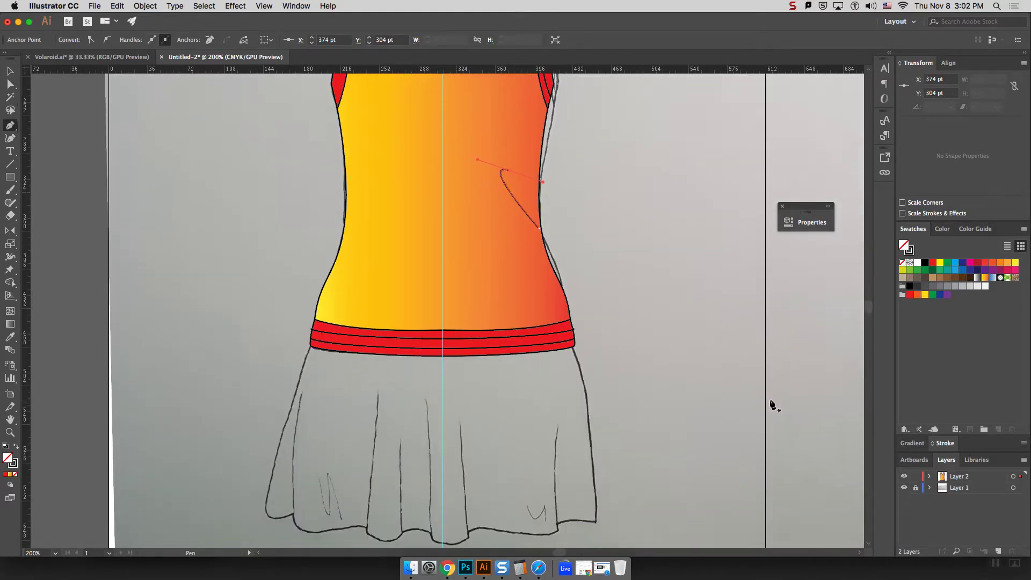
scroll(773, 407, "down", 5)
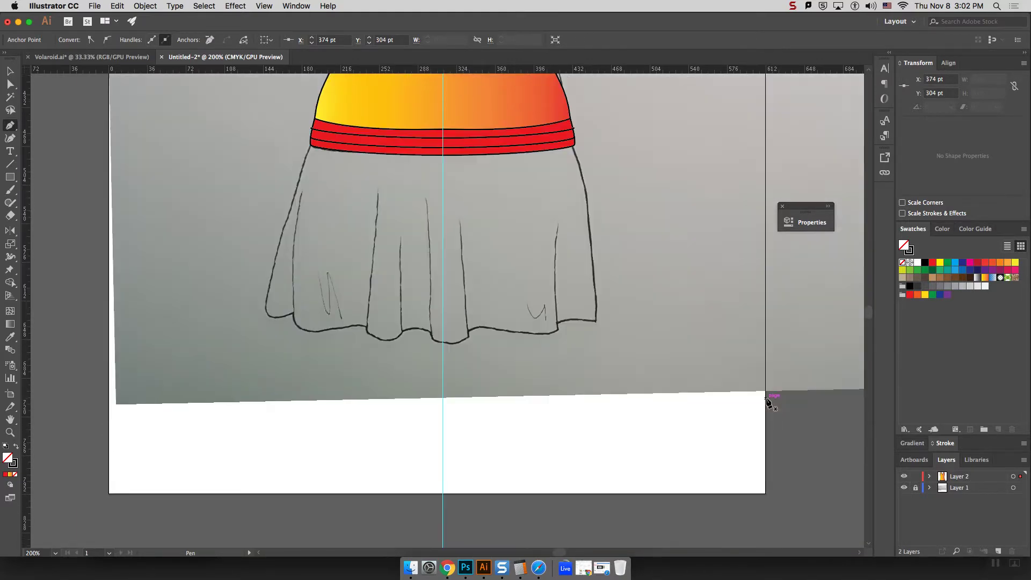
Outline the left half-skirt from waistband to hem and fill it with the yellow-to-red gradient
left_click(310, 145)
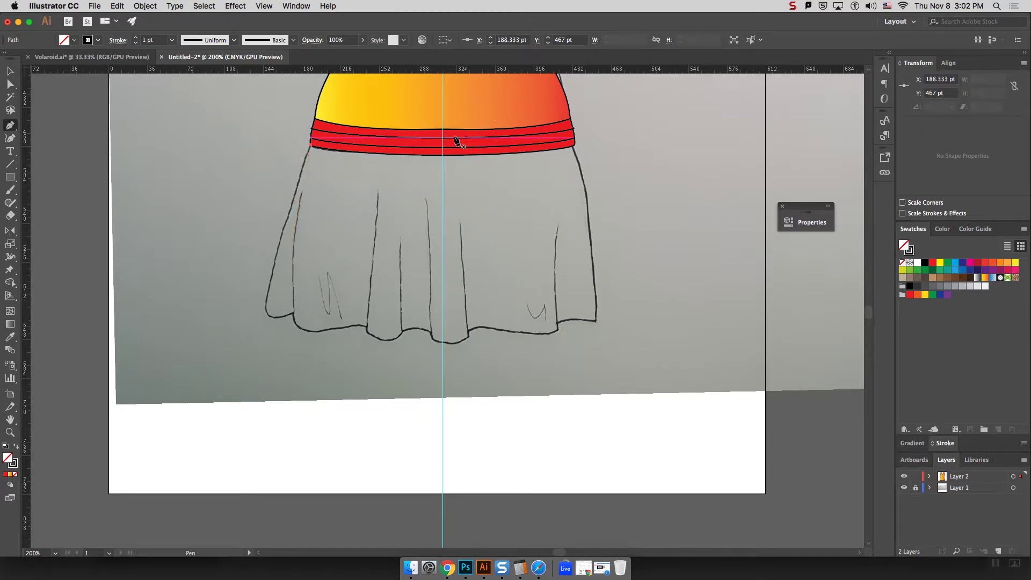
left_click(440, 111)
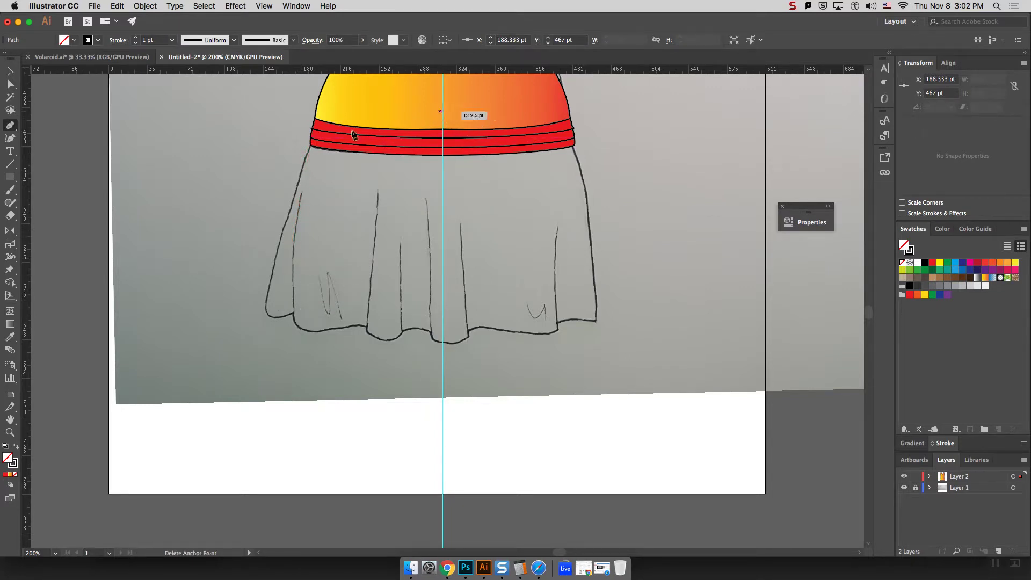
left_click(311, 145)
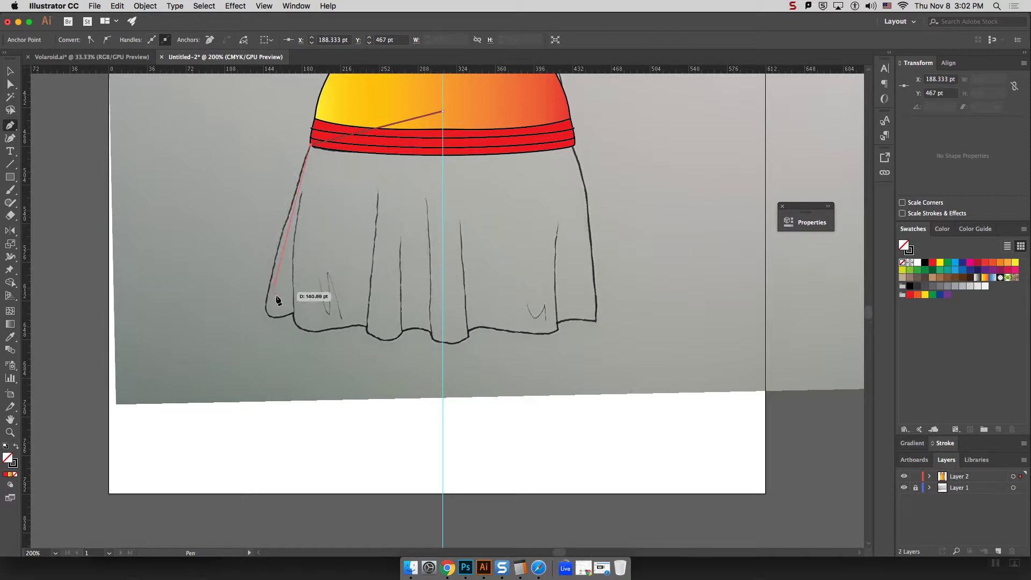
left_click_drag(269, 316, 289, 324)
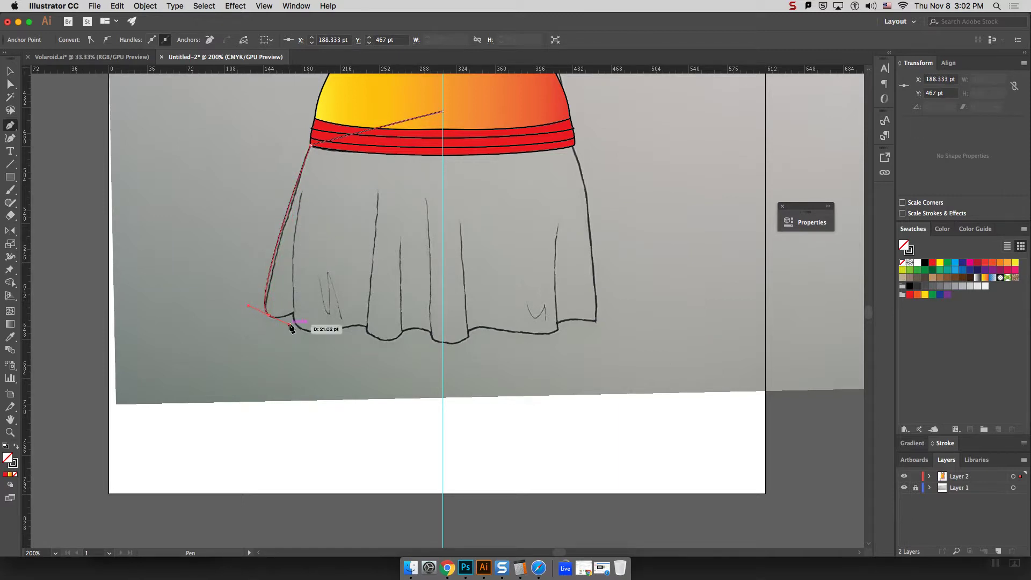
left_click(442, 329)
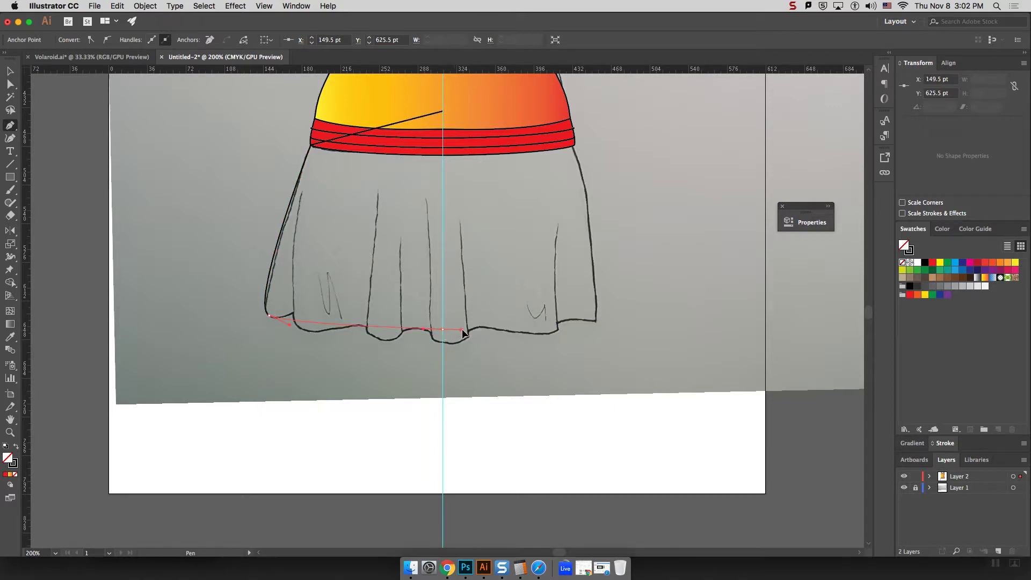
left_click(462, 329)
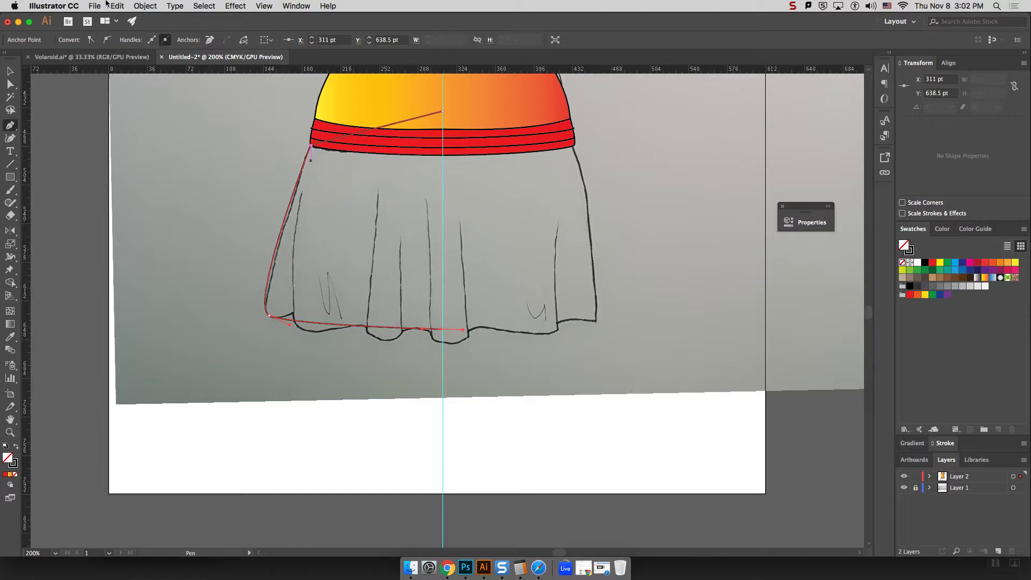
left_click(14, 72)
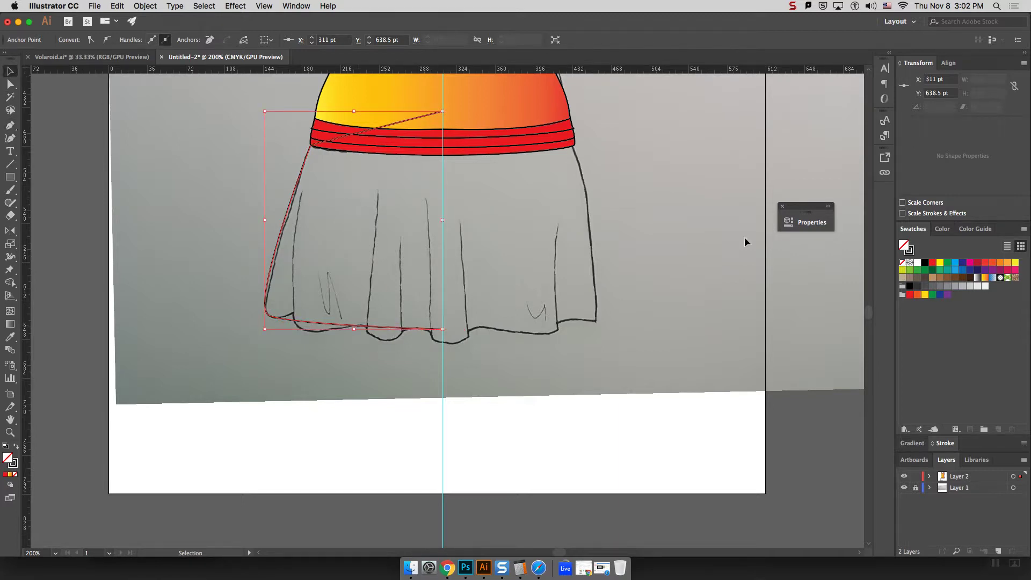
left_click(985, 277)
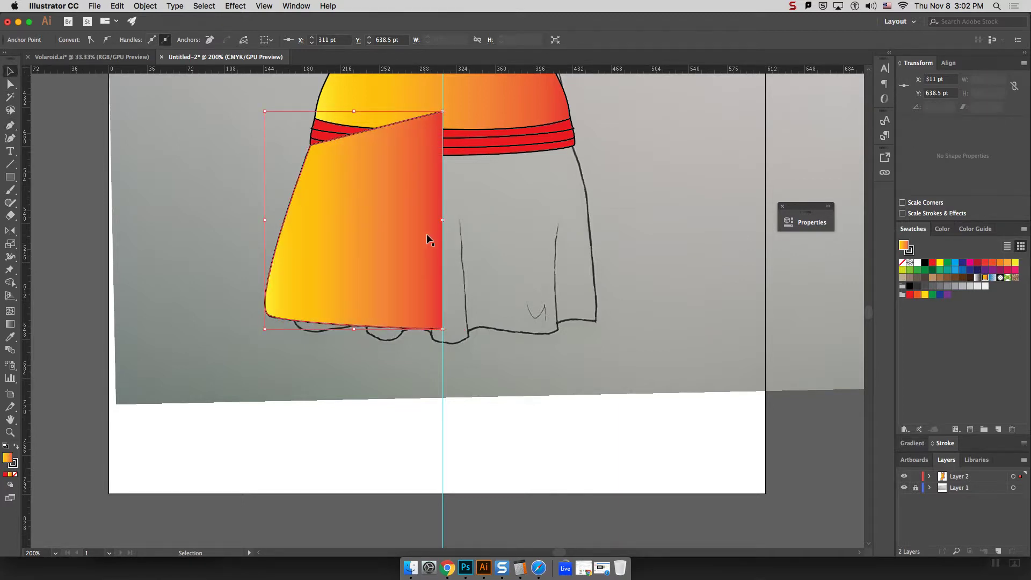
Reflect a vertical copy of the half skirt around the centre guide as the right half
right_click(313, 212)
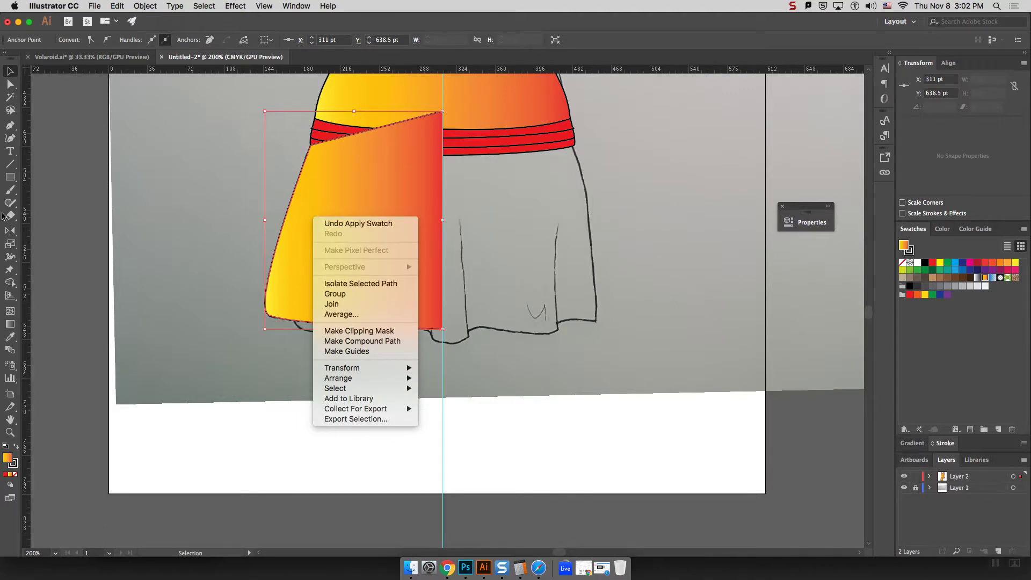
left_click(10, 233)
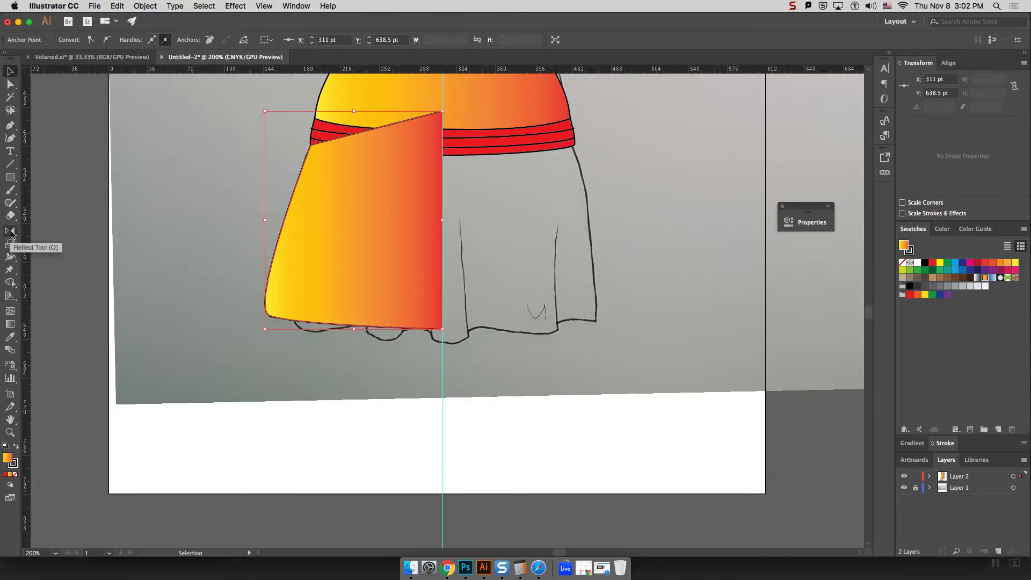
left_click(10, 234)
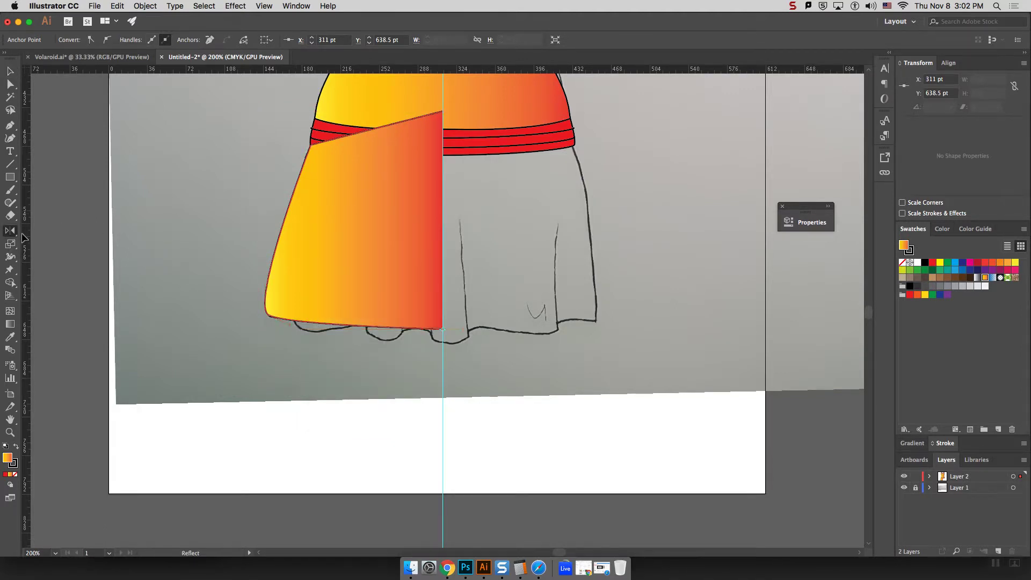
left_click(442, 330, "alt")
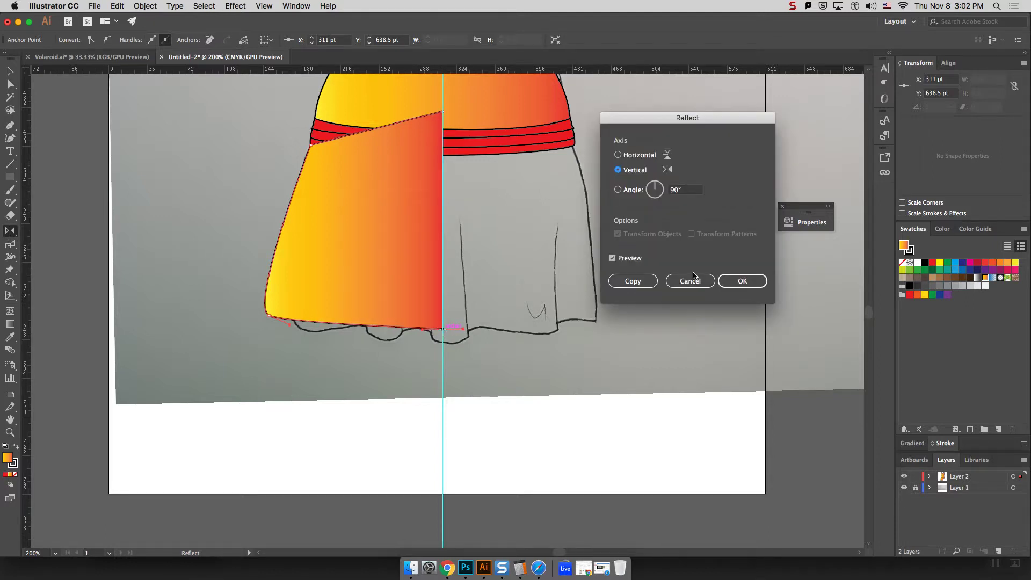
left_click(736, 281)
left_click(8, 74)
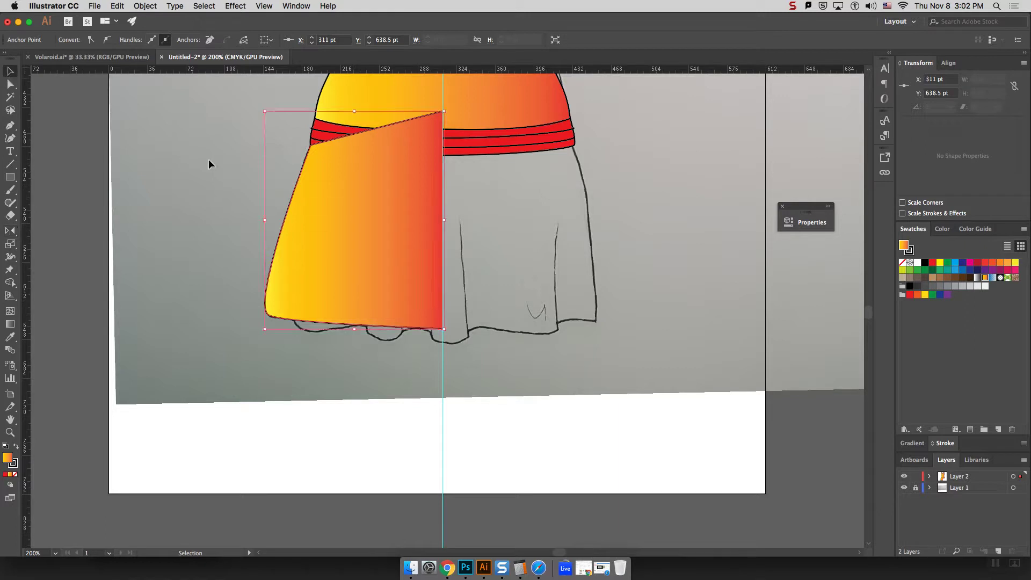
left_click(11, 230)
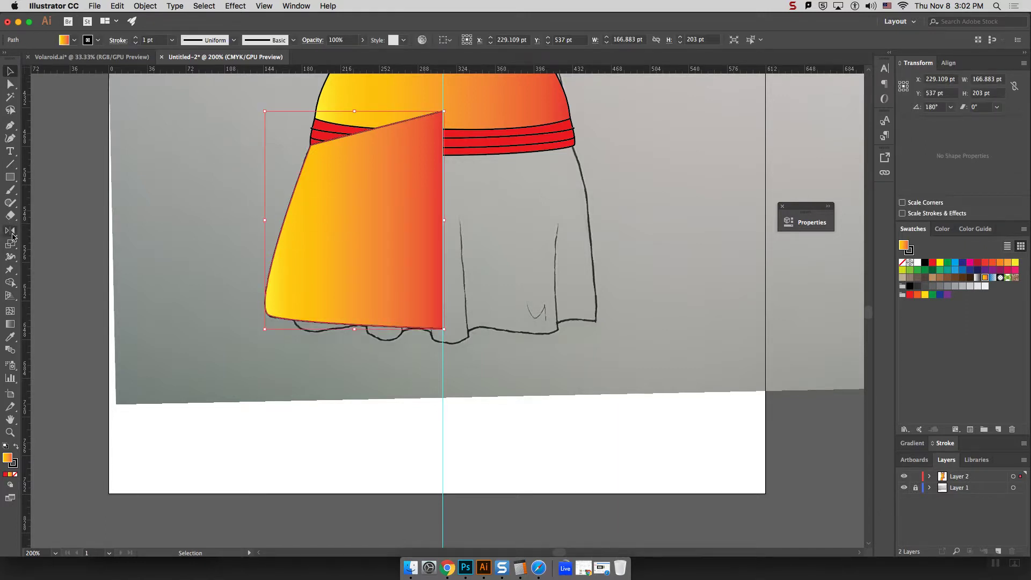
left_click(442, 327, "alt")
left_click(632, 280)
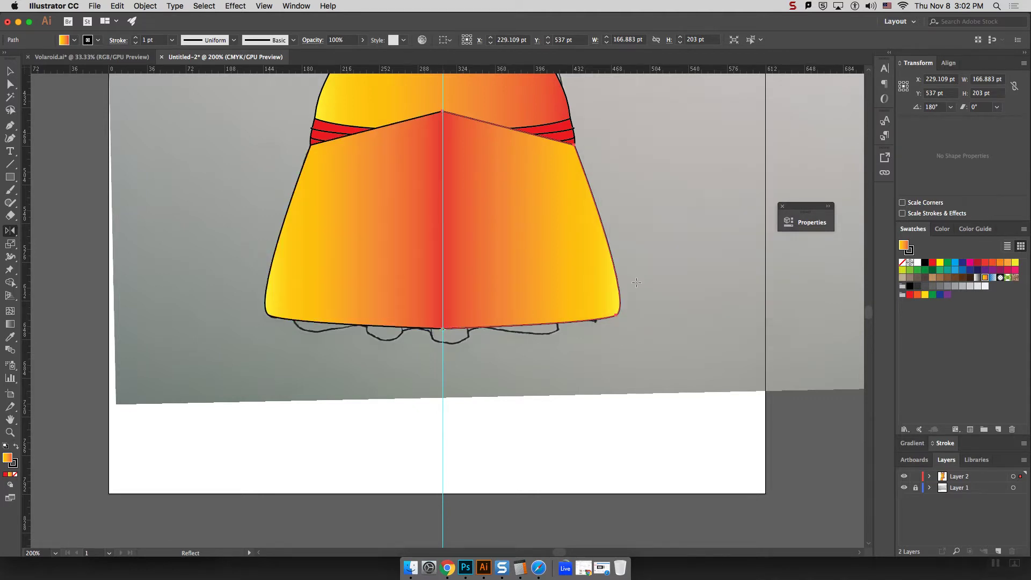
Select both skirt halves and send them backward behind the waistband bands
key("v")
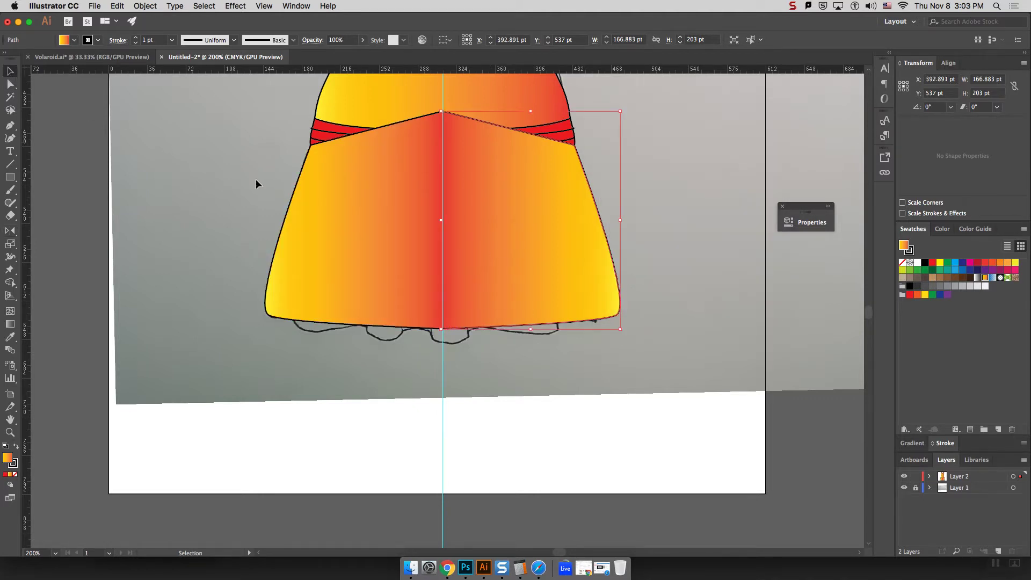
left_click(423, 237)
left_click(498, 237, "shift")
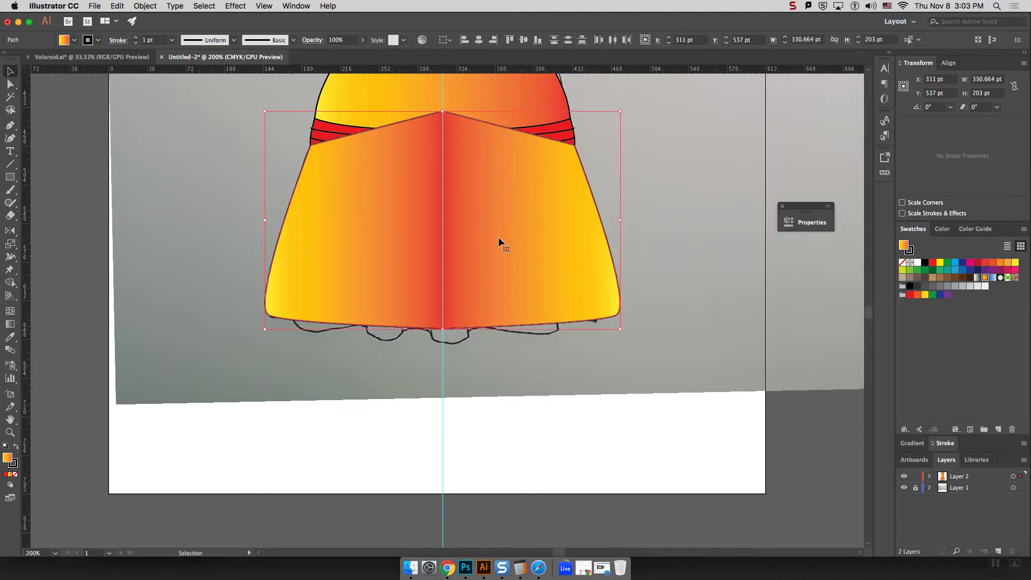
right_click(489, 238)
mouse_move(564, 394)
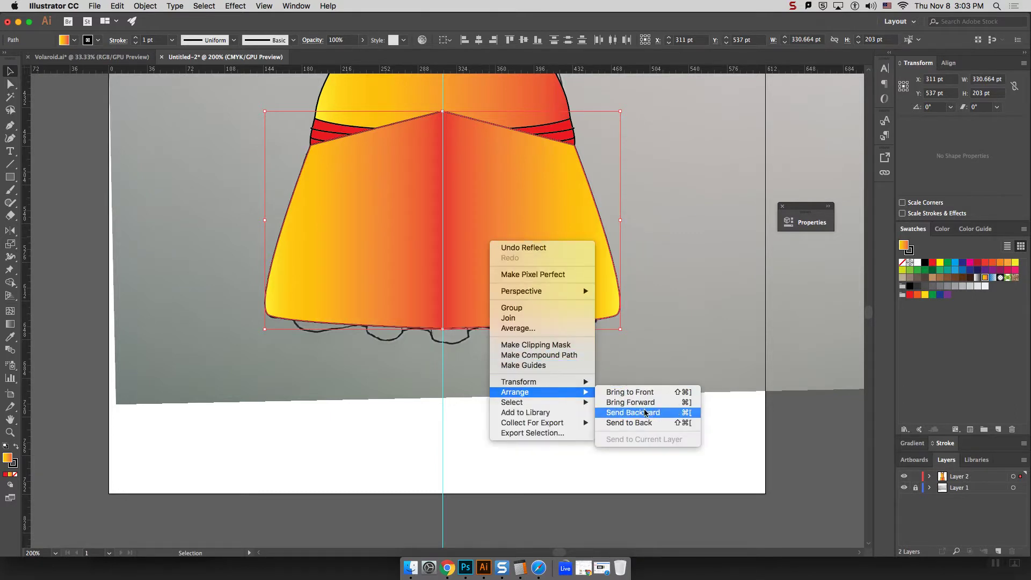
left_click(644, 424)
left_click(635, 353)
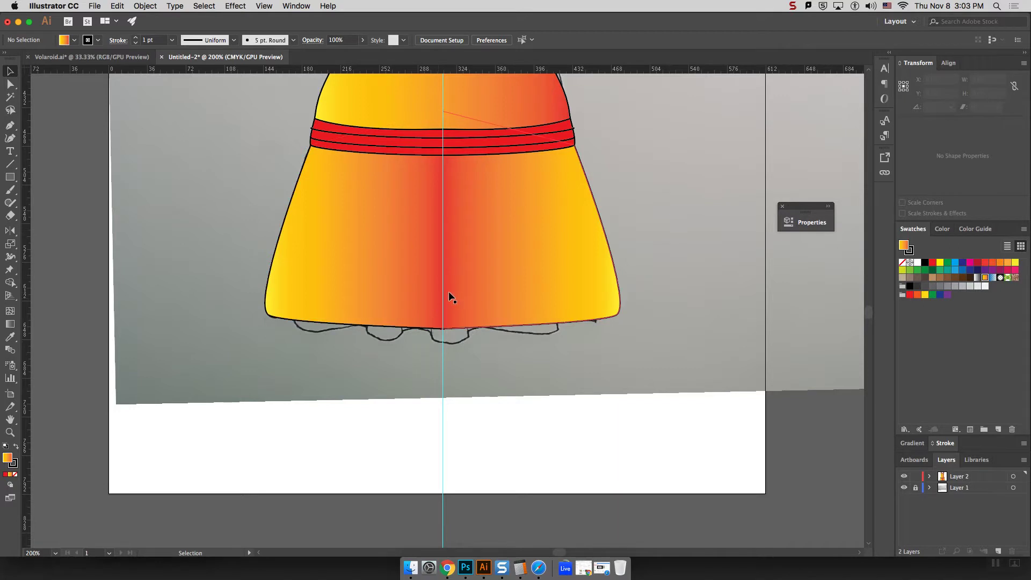
Zoom in on the hem centre and select the skirt's anchors and left half with Direct Selection
left_click(478, 329)
key("super+equal")
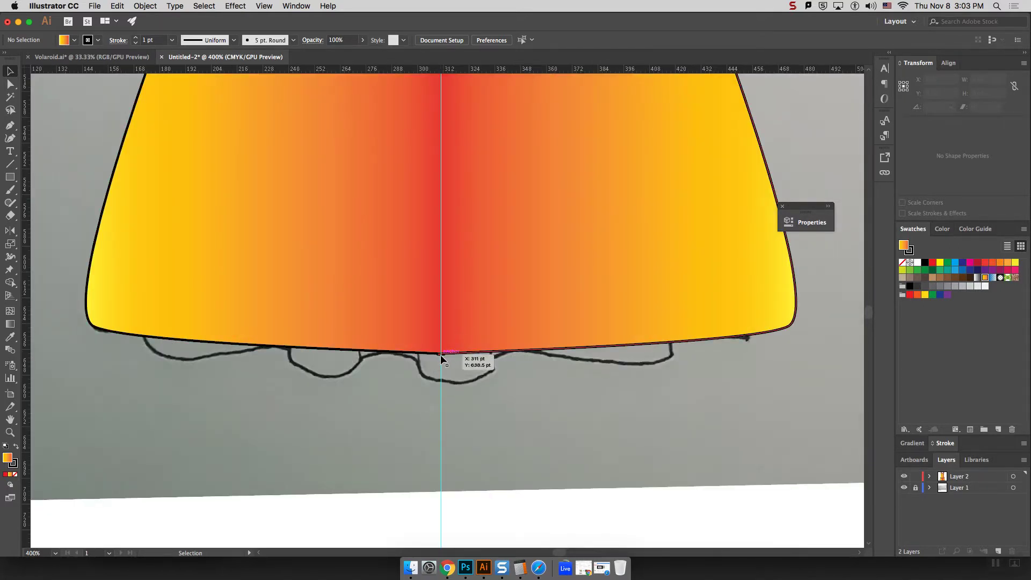
left_click(10, 84)
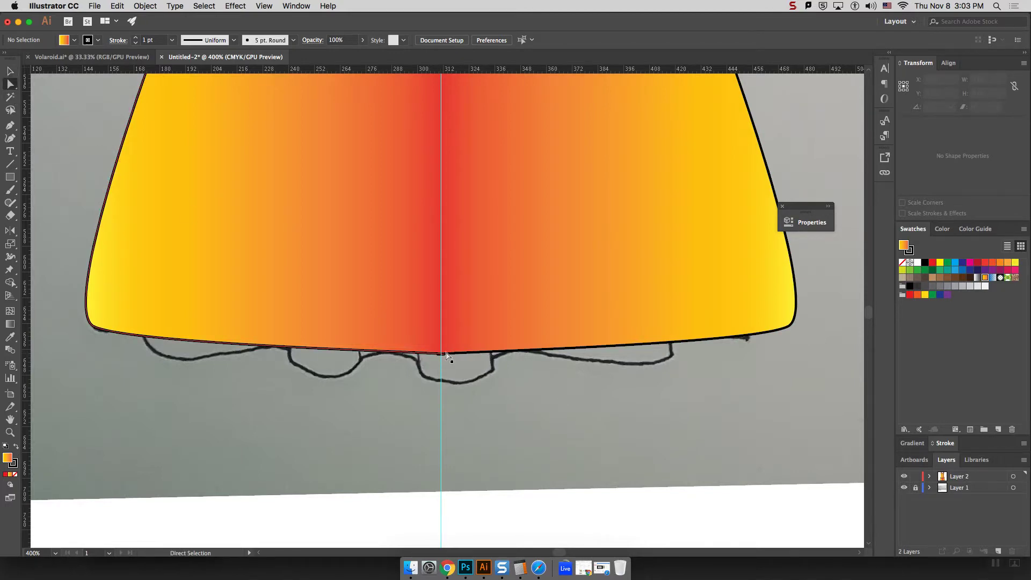
left_click(440, 354)
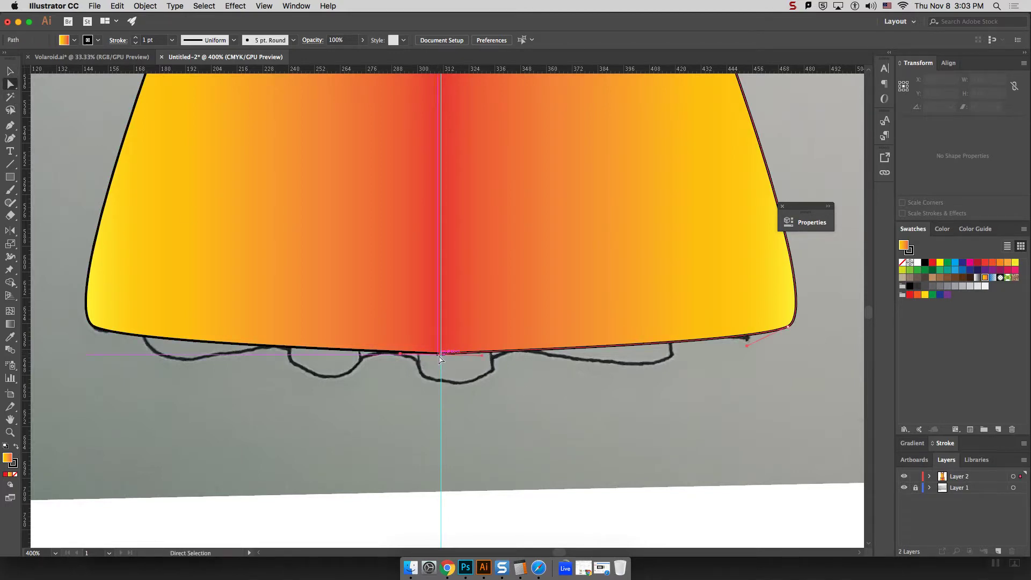
left_click(463, 381)
left_click(403, 311)
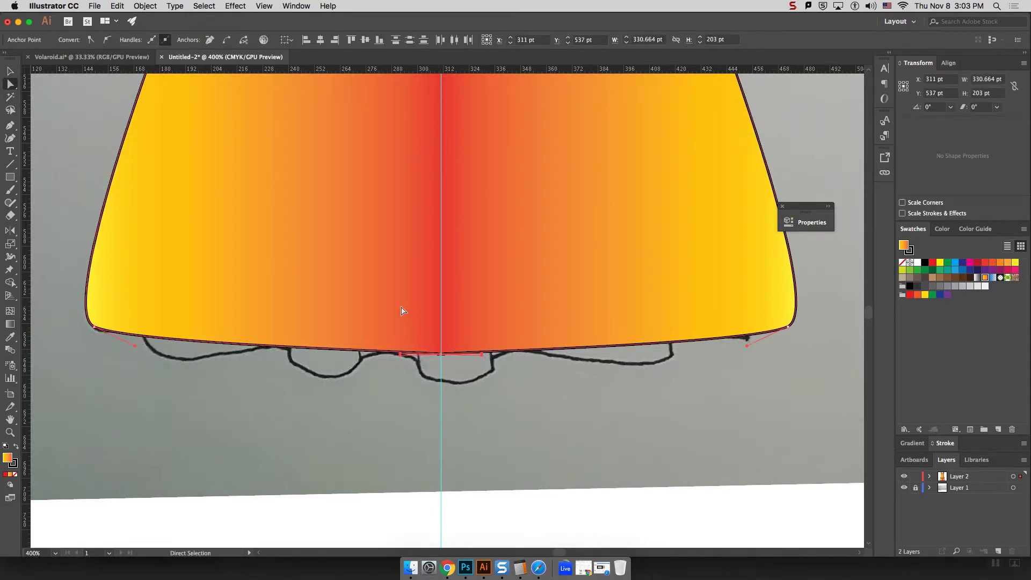
left_click(10, 71)
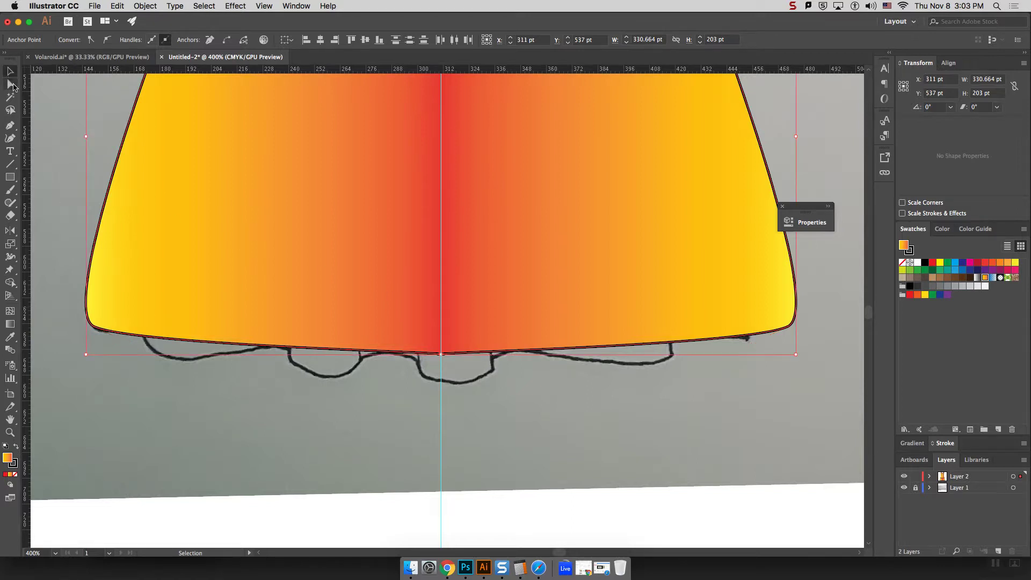
left_click(531, 415)
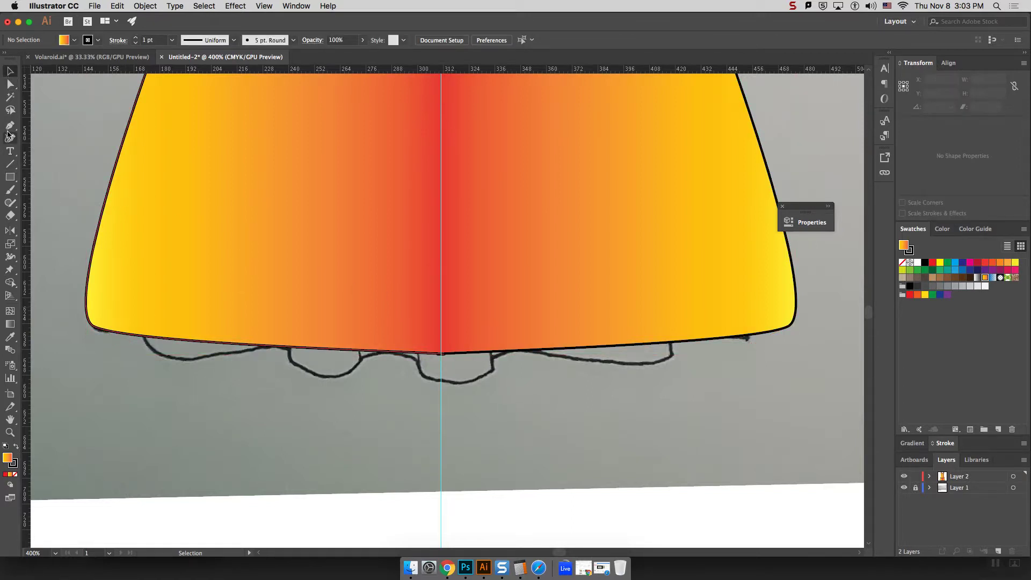
left_click(10, 84)
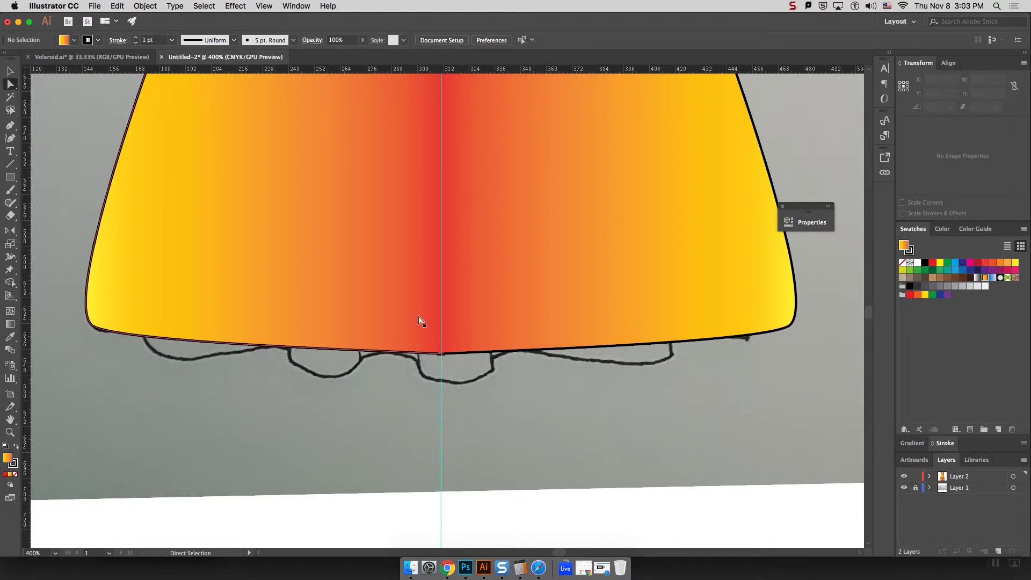
mouse_move(419, 318)
left_mouse_down()
mouse_move(458, 354)
mouse_move(415, 305)
mouse_move(420, 321)
left_mouse_up()
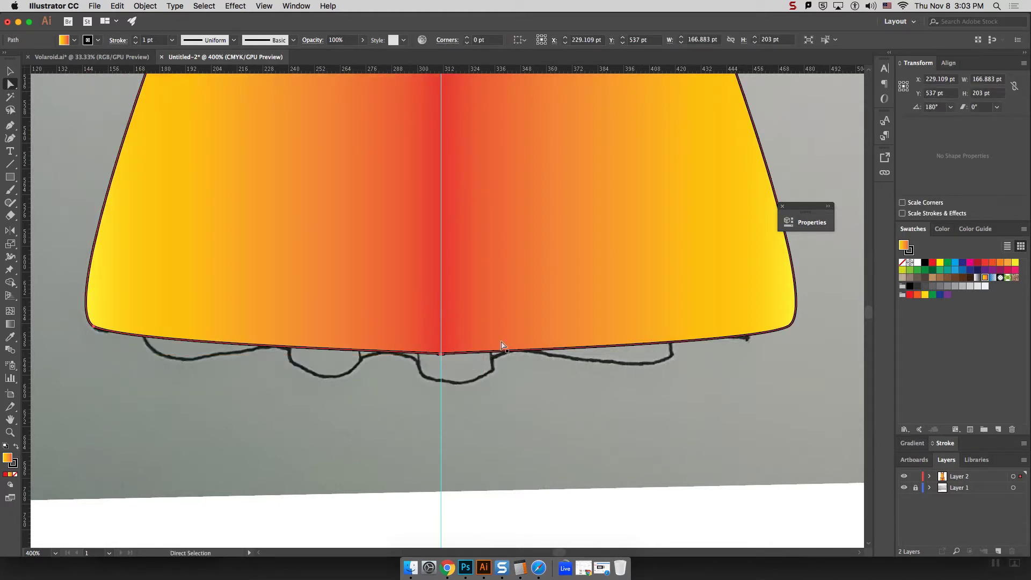
Select the right skirt half and undo to remove its gradient fill
scroll(866, 315, "up", 5)
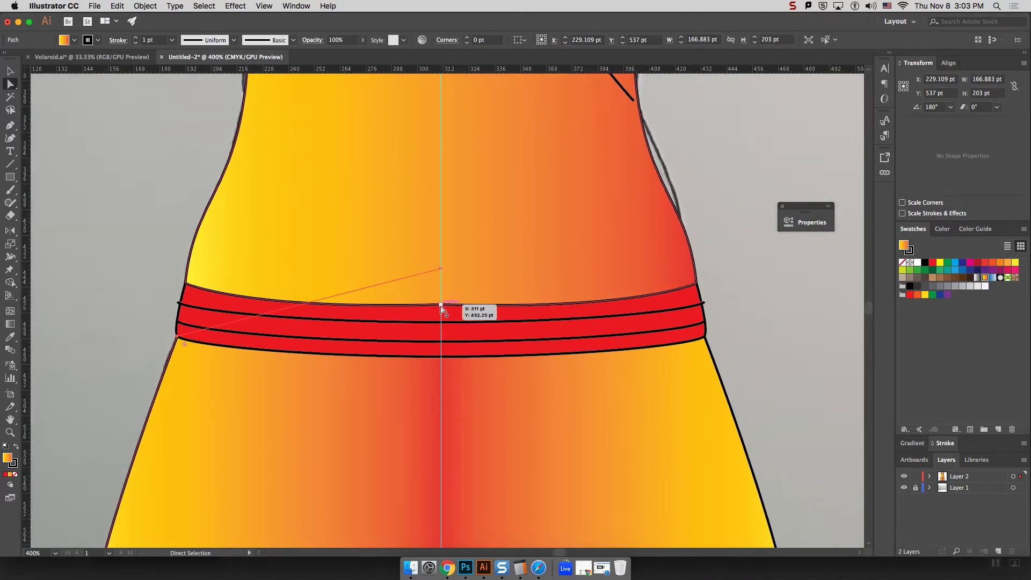
scroll(198, 219, "right", 1)
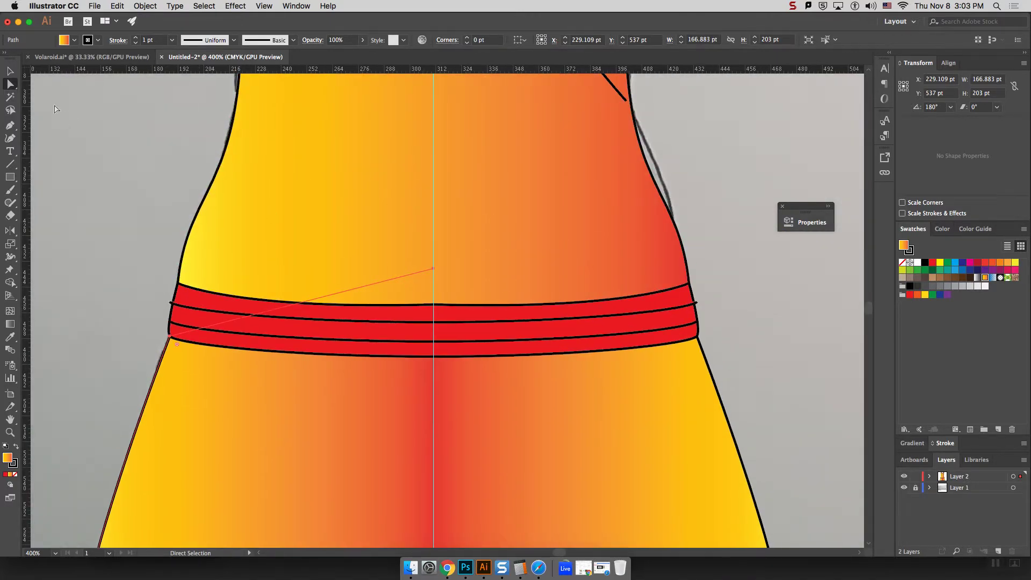
left_click(10, 71)
left_click(510, 250)
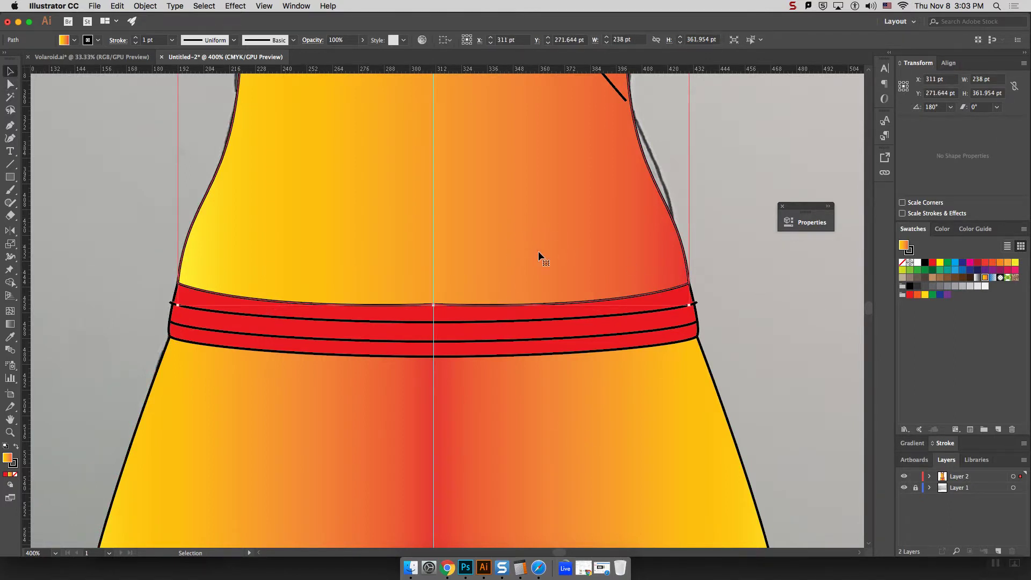
scroll(786, 342, "down", 8)
left_click(521, 344)
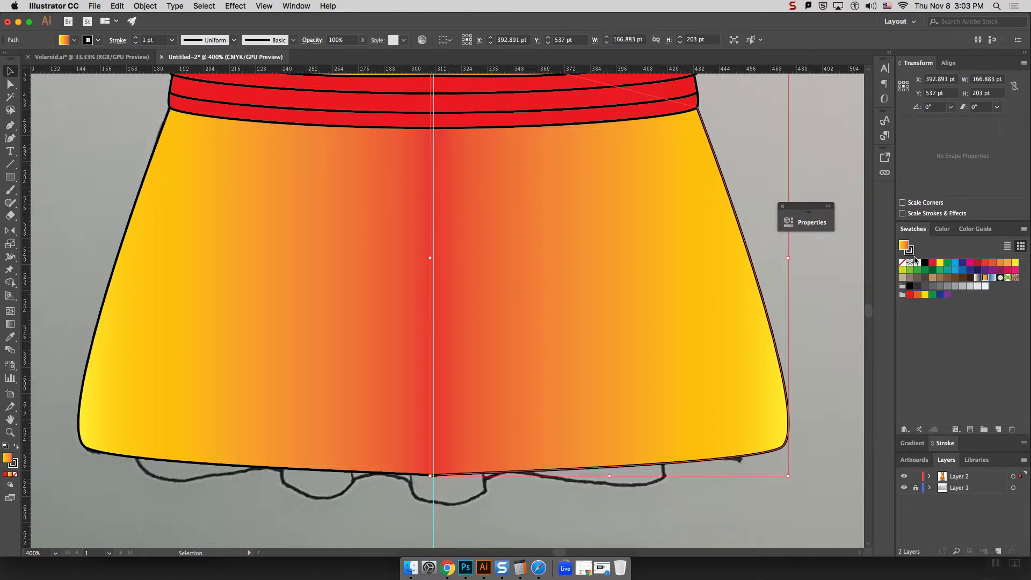
key("super+z")
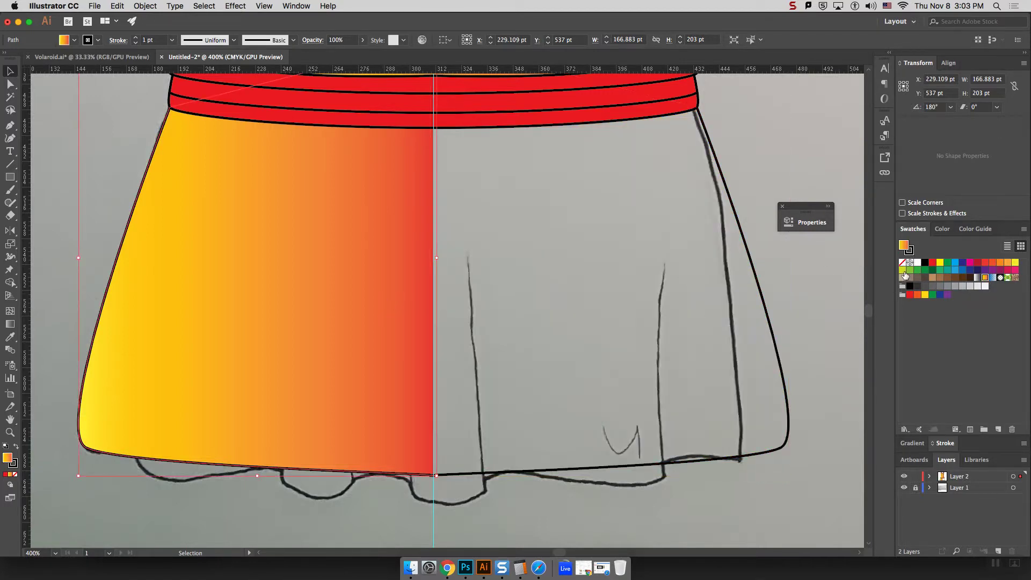
Remove the skirt's fill, average the two hem points on both axes, and join the halves
left_click(902, 263)
left_click(9, 84)
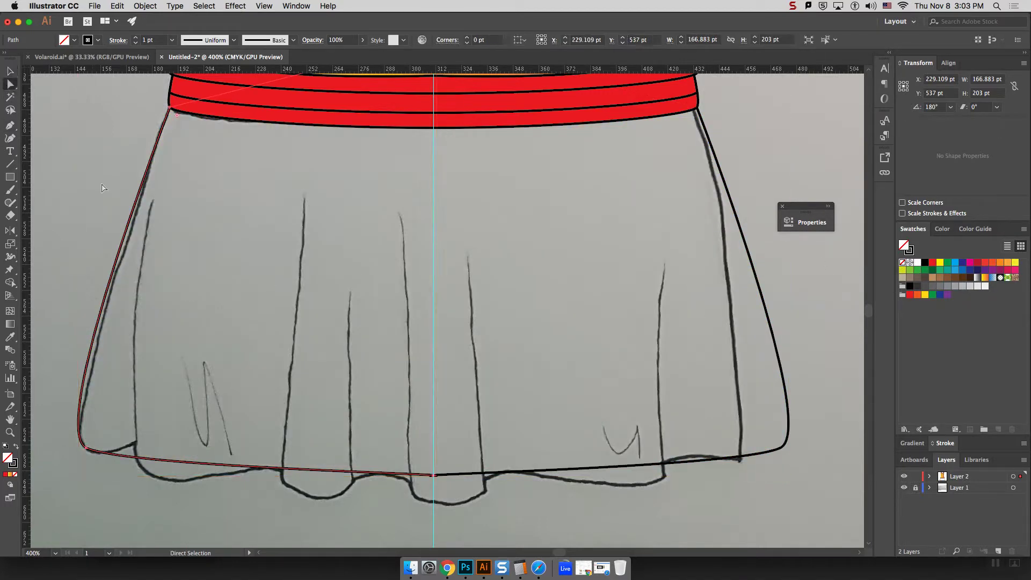
key("super+a")
right_click(467, 510)
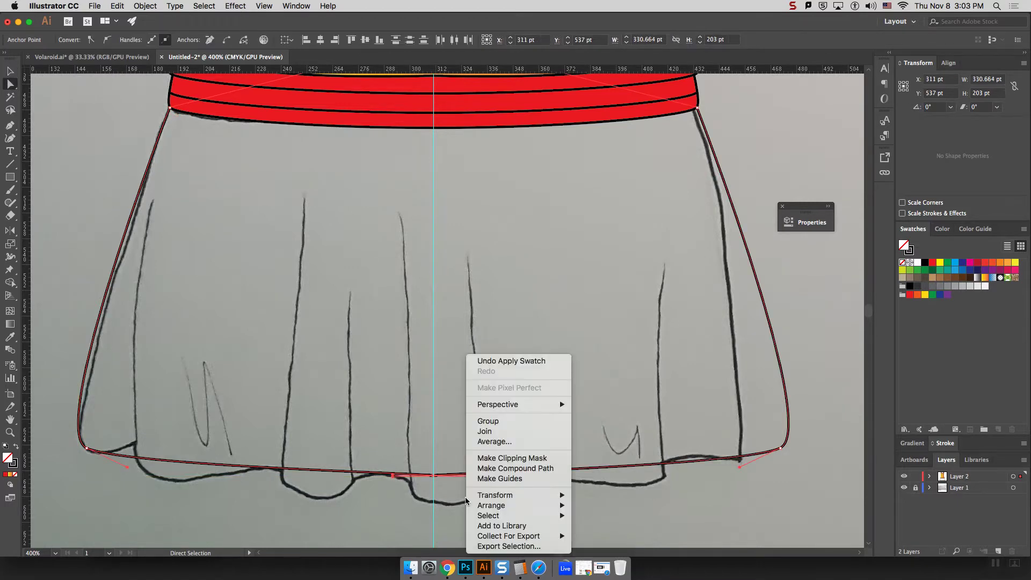
left_click(495, 442)
left_click(660, 248)
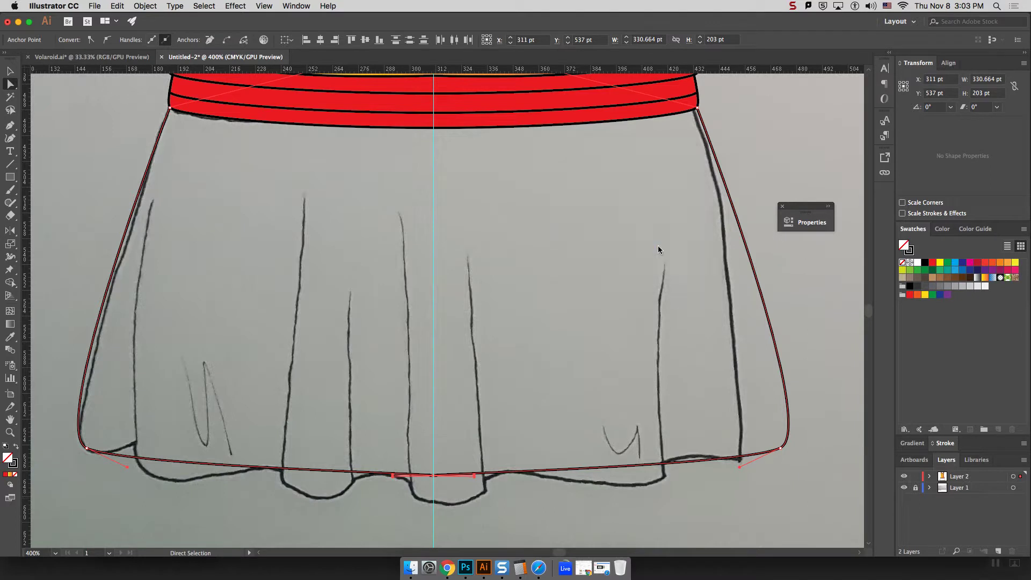
right_click(568, 290)
left_click(609, 369)
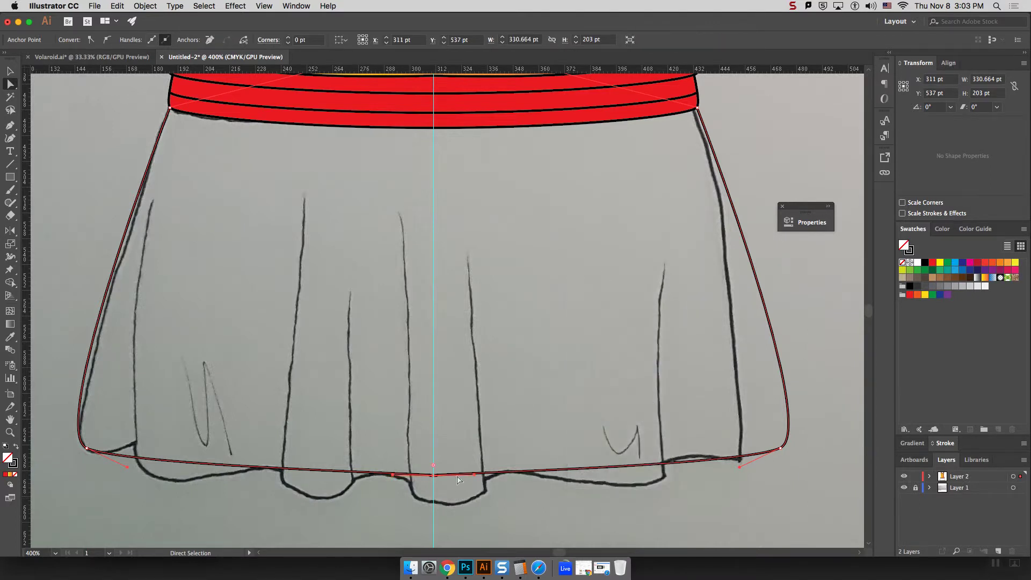
Make the centre hem point smooth and reshape its handles to follow the sketch
left_click_drag(474, 478, 396, 507)
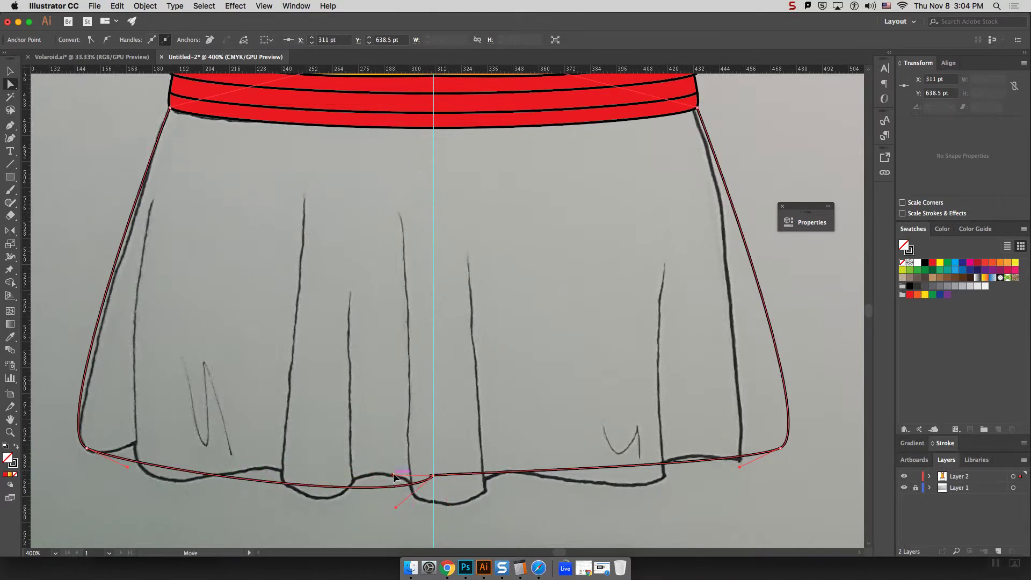
left_click_drag(433, 476, 480, 500)
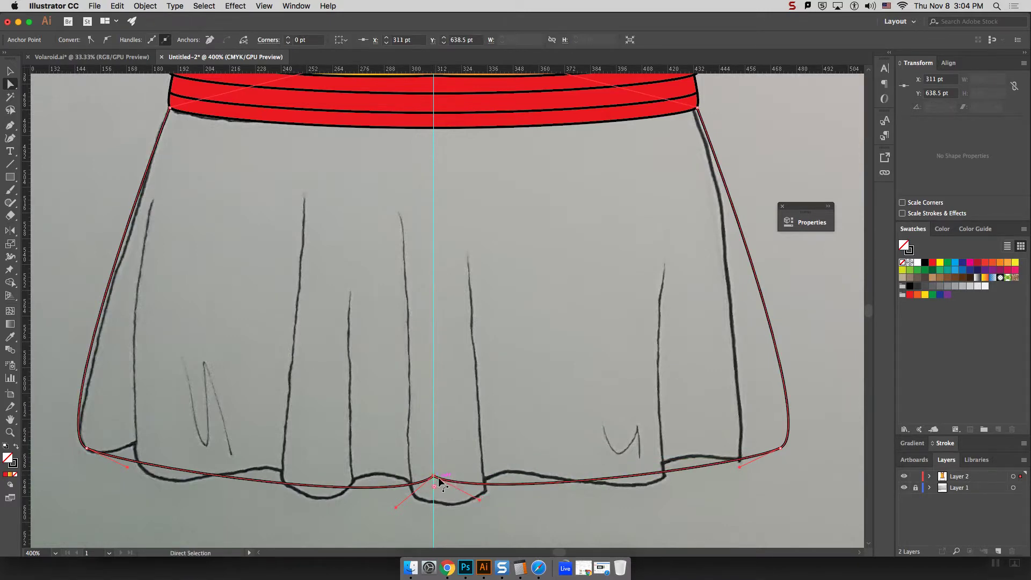
left_click(432, 477)
left_click(108, 41)
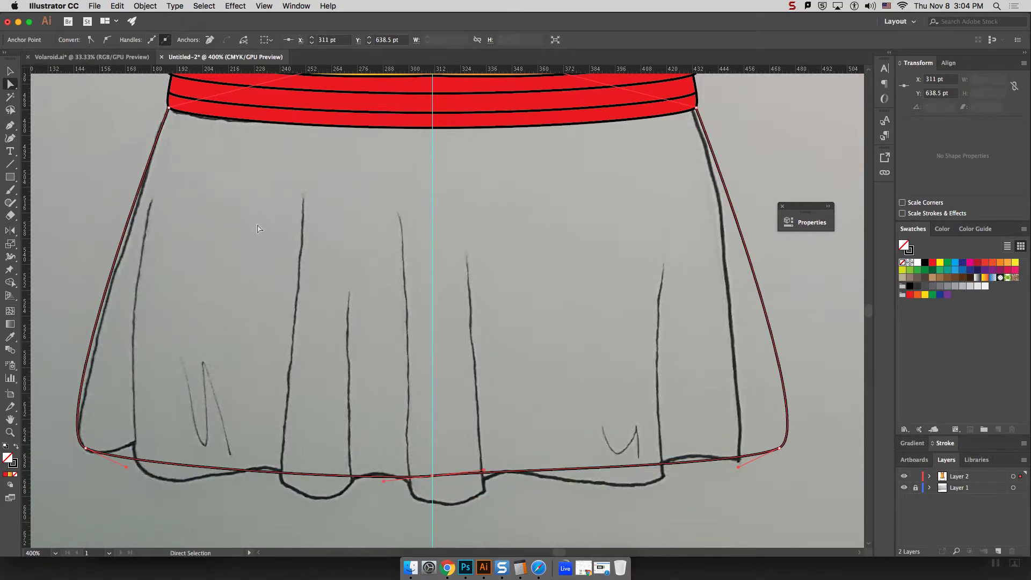
left_click_drag(483, 473, 486, 480)
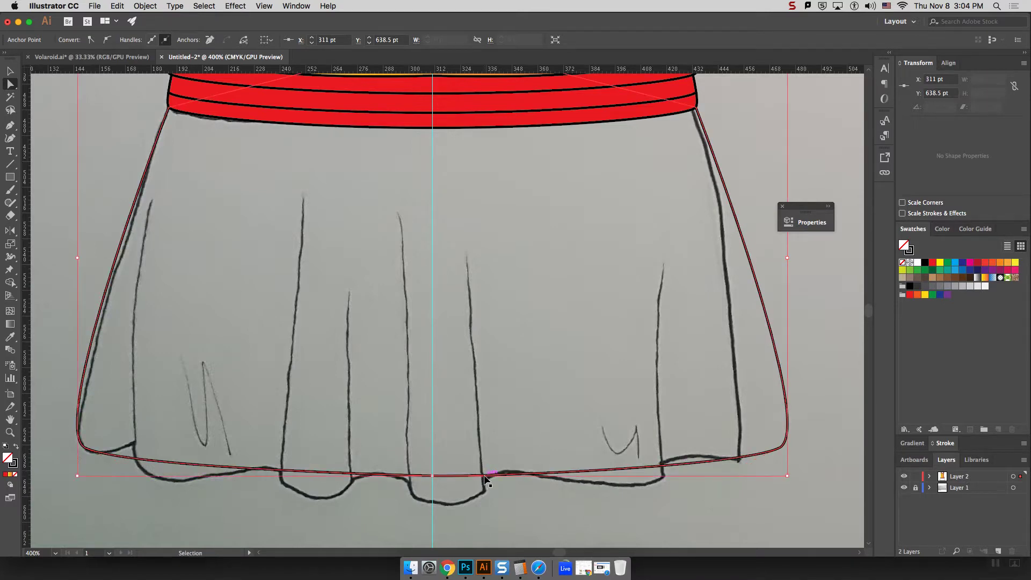
key("super+minus")
key("super+minus")
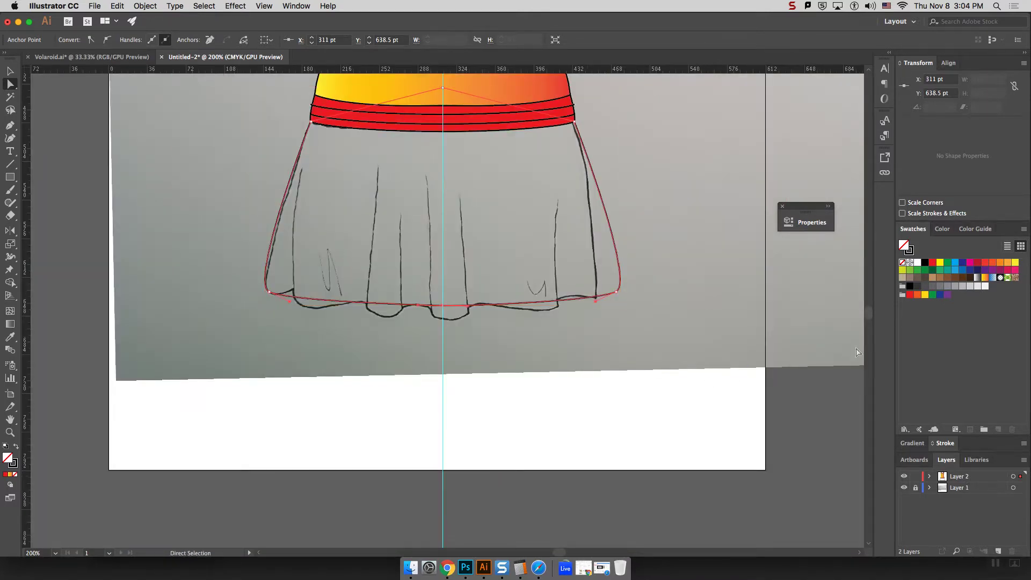
Add five anchor points along the skirt hem with the Add Anchor Point tool
scroll(870, 318, "up", 3)
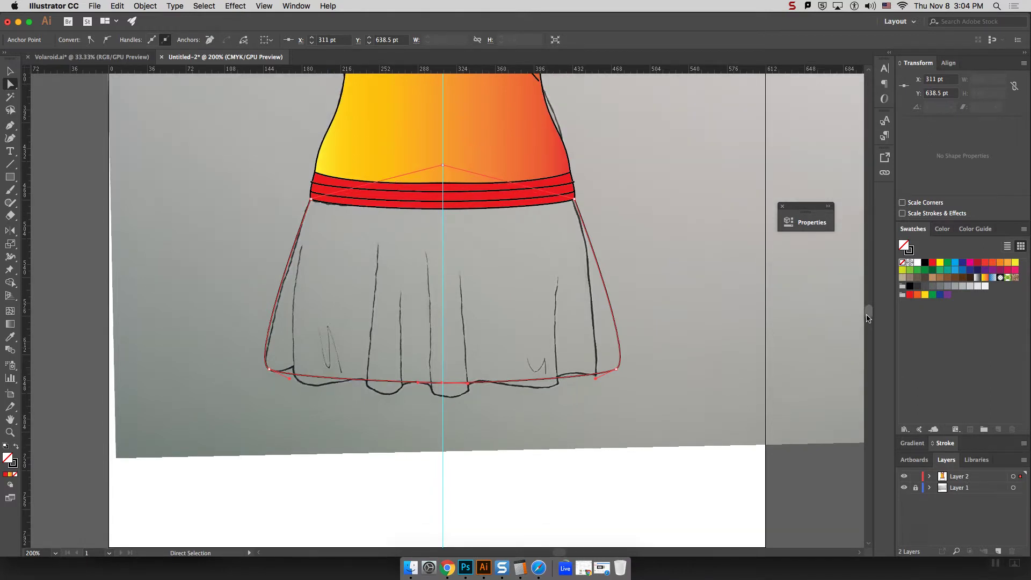
left_click(12, 130)
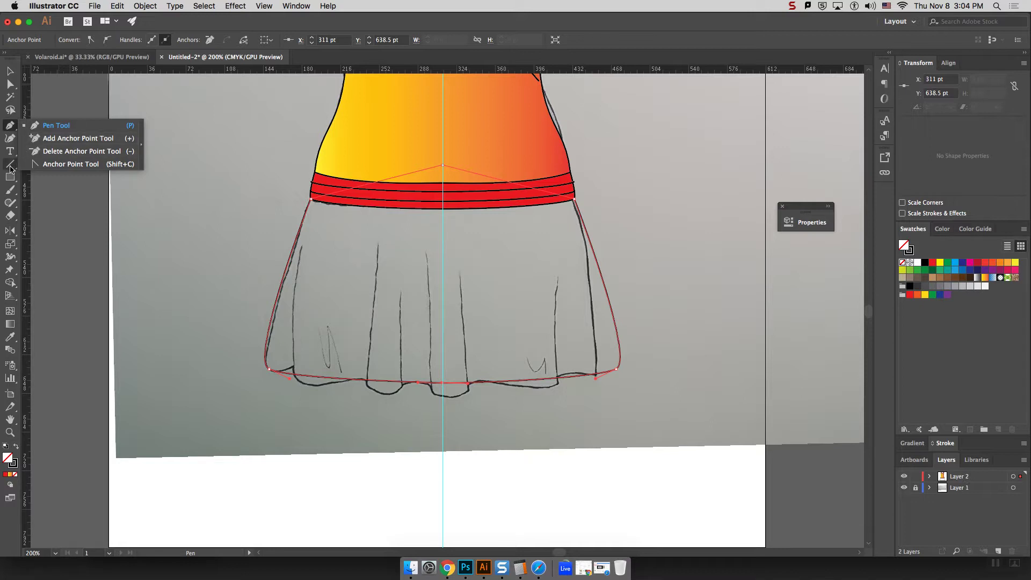
left_click(54, 139)
scroll(268, 363, "down", 1)
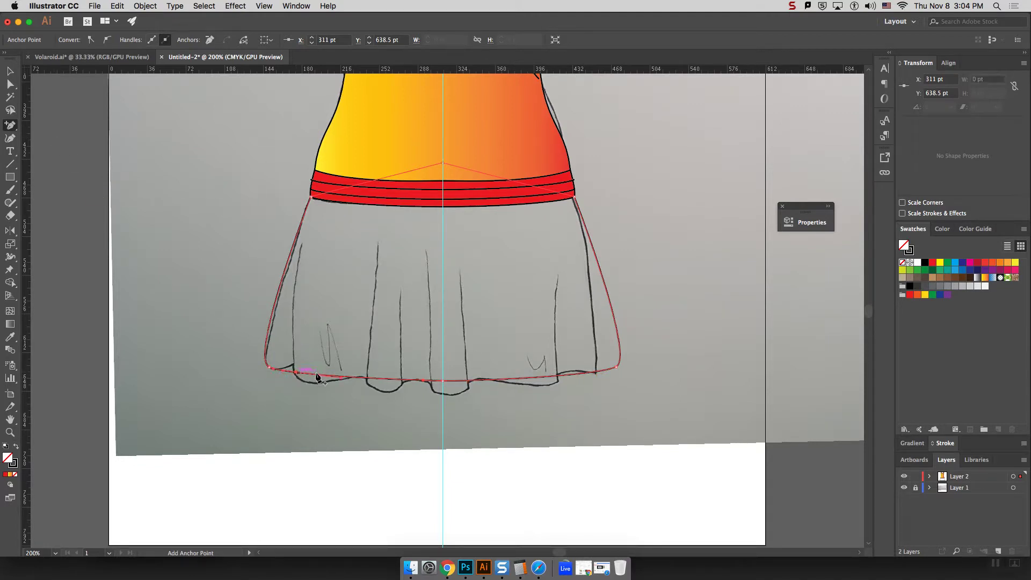
left_click(339, 376)
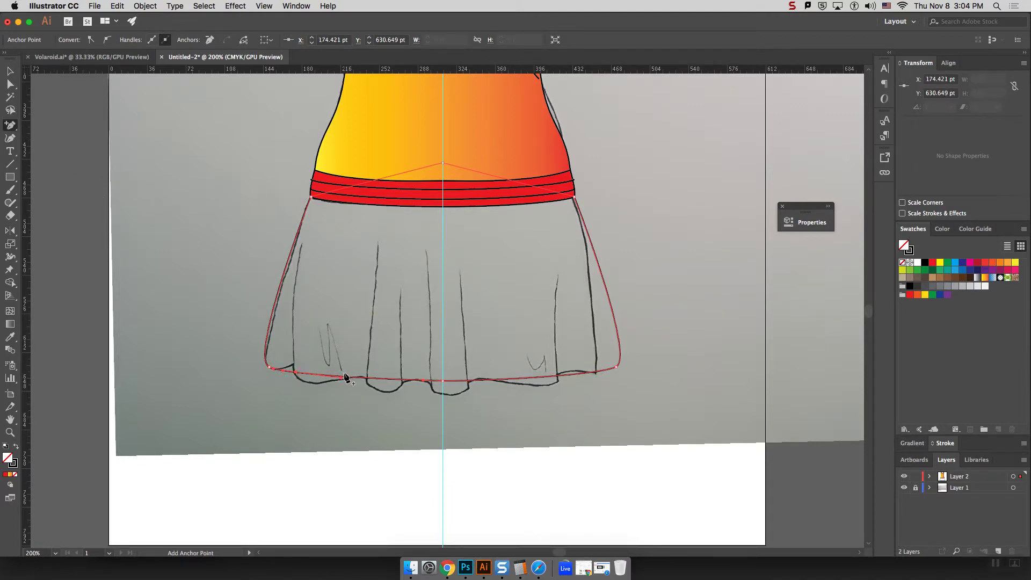
left_click(379, 378)
left_click(476, 380)
left_click(553, 377)
left_click(597, 312)
left_click(559, 375)
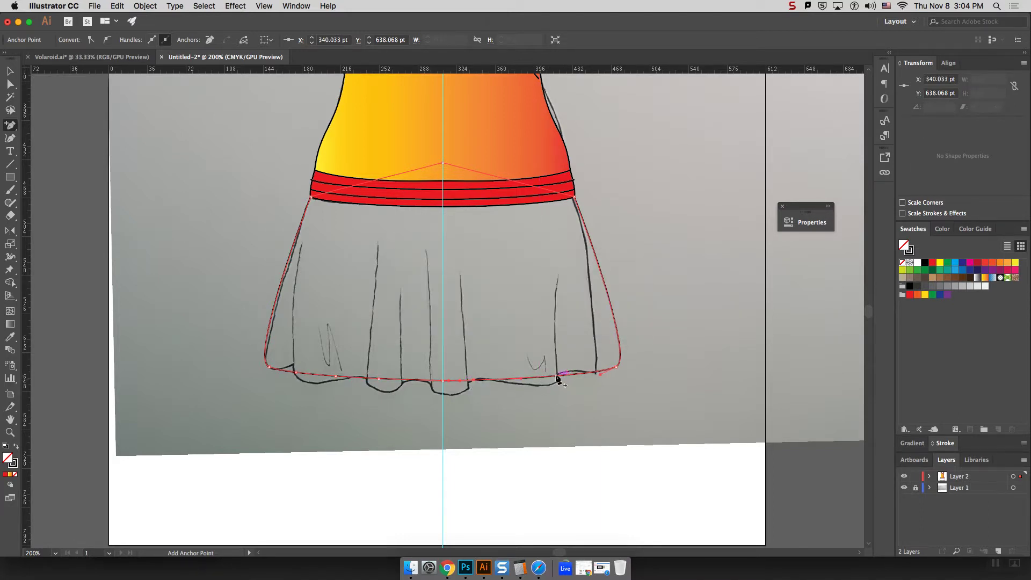
left_click(596, 373)
Drag the hem anchors and handles into wavy scallops that follow the sketched hemline
left_click(11, 85)
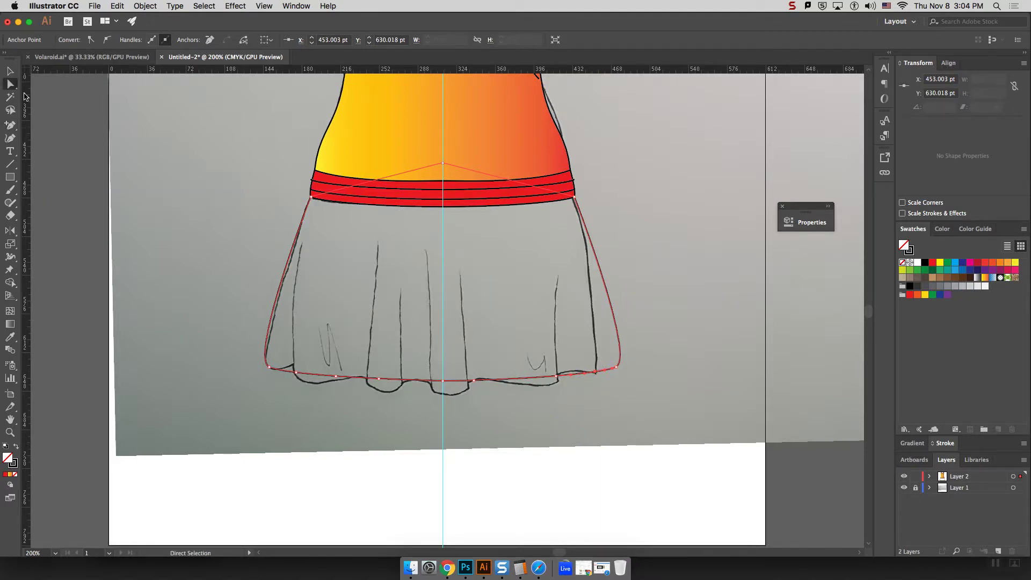
left_click(296, 372)
left_click_drag(293, 385, 378, 402)
left_click(379, 382)
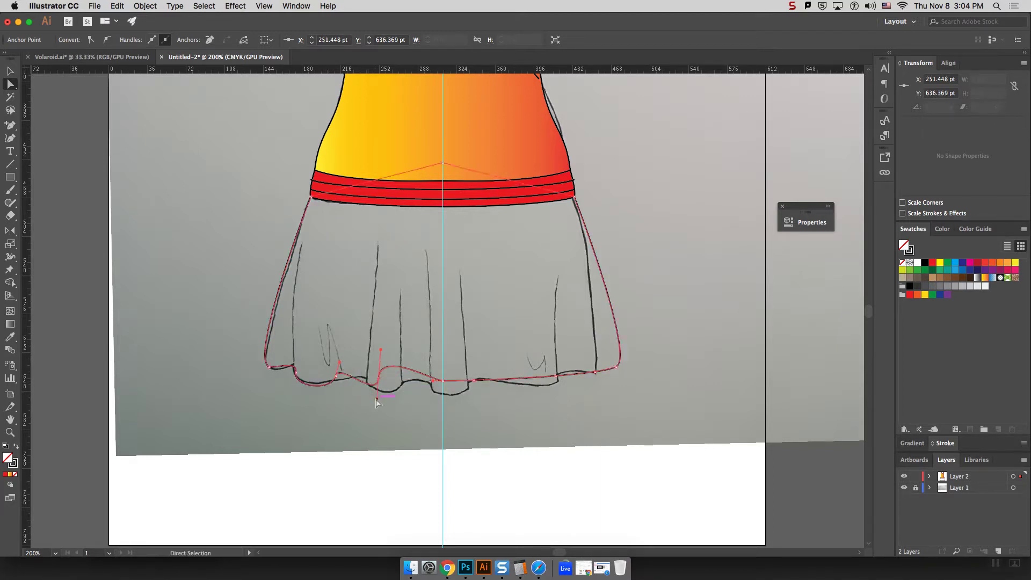
left_click(449, 380)
mouse_move(459, 383)
left_mouse_down()
mouse_move(465, 395)
mouse_move(467, 387)
mouse_move(440, 389)
left_mouse_up()
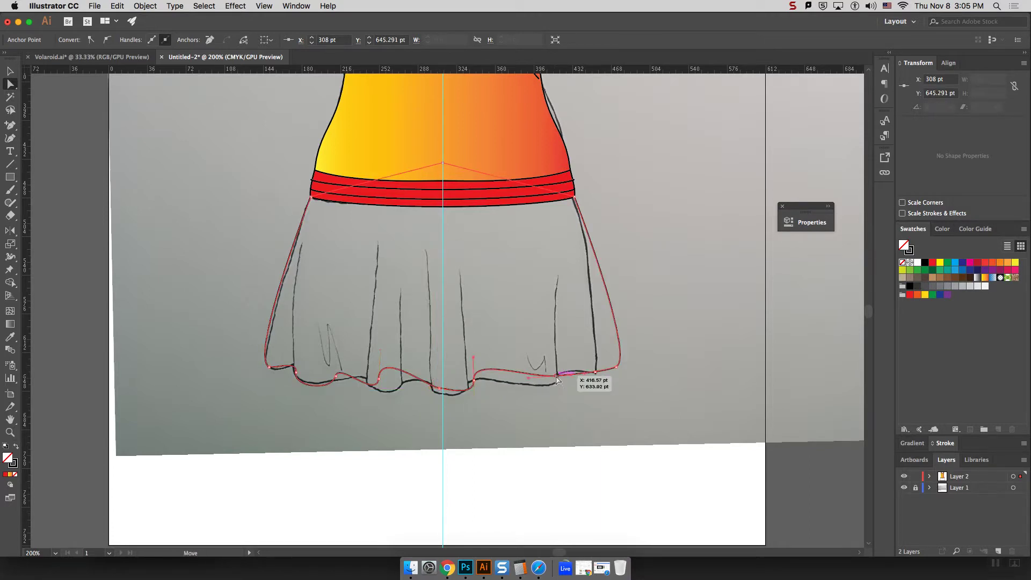
left_click(579, 375)
left_click_drag(530, 382, 559, 398)
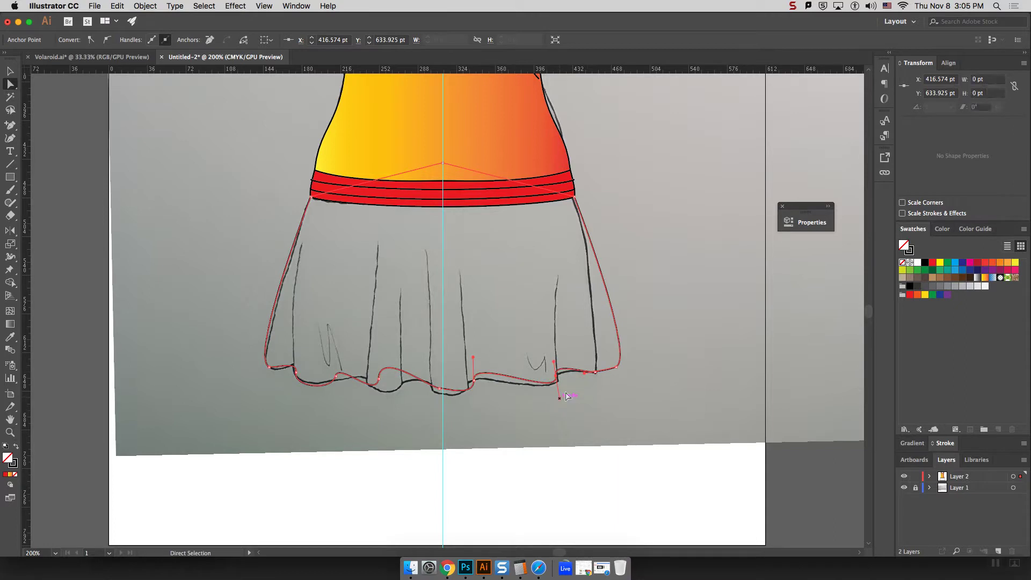
left_click(596, 381)
left_click(594, 382)
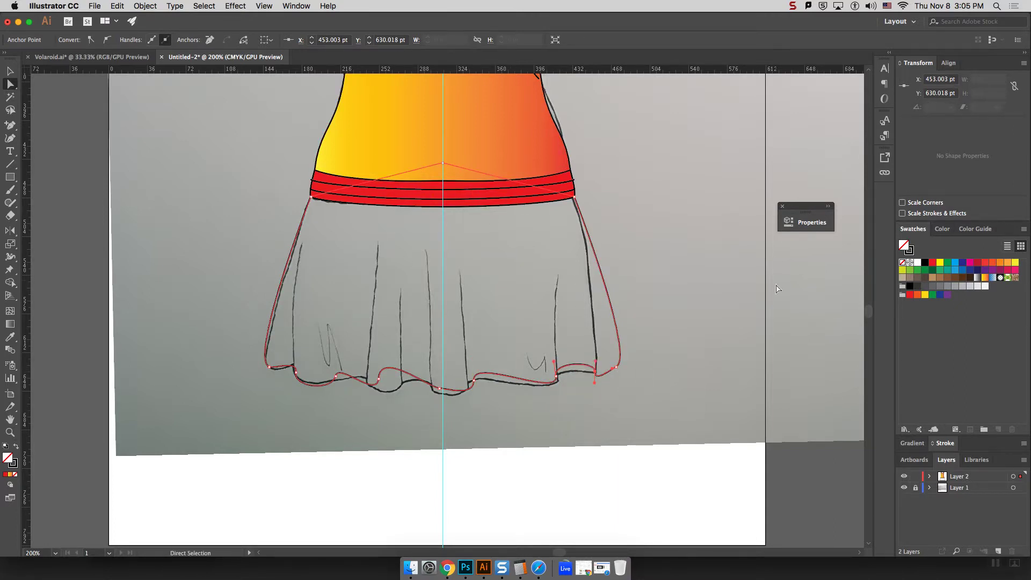
Fill the skirt with the orange-yellow gradient and draw six fold lines rising from the hem
key("v")
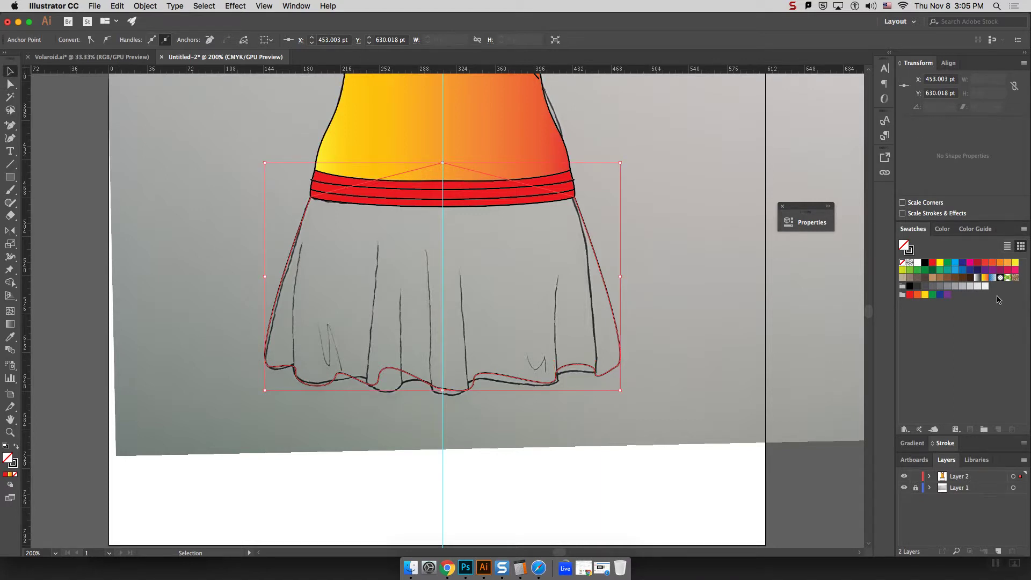
left_click(985, 278)
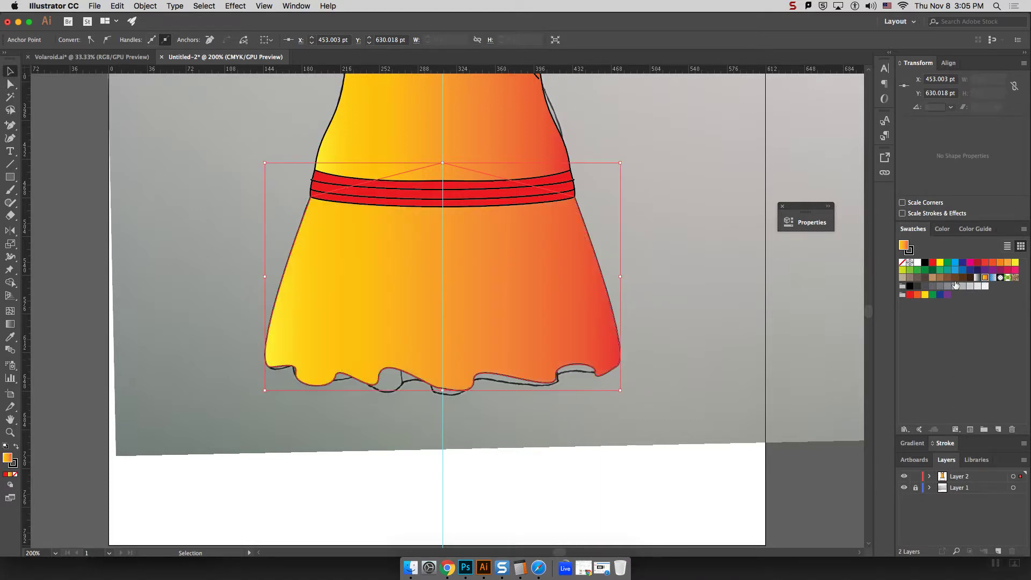
left_click(10, 164)
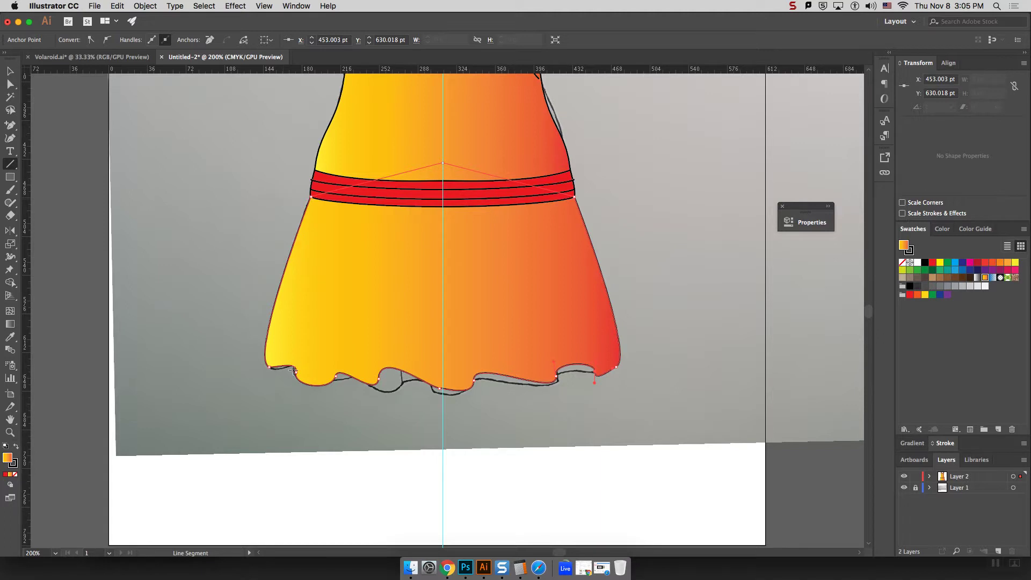
left_click_drag(297, 368, 326, 244)
left_click_drag(336, 376, 364, 228)
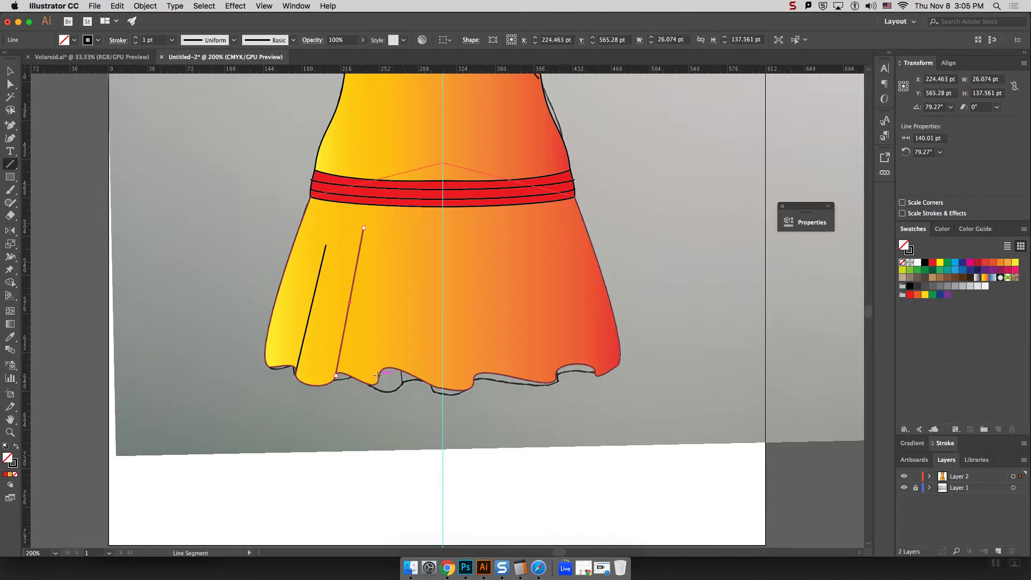
left_click_drag(379, 379, 388, 309)
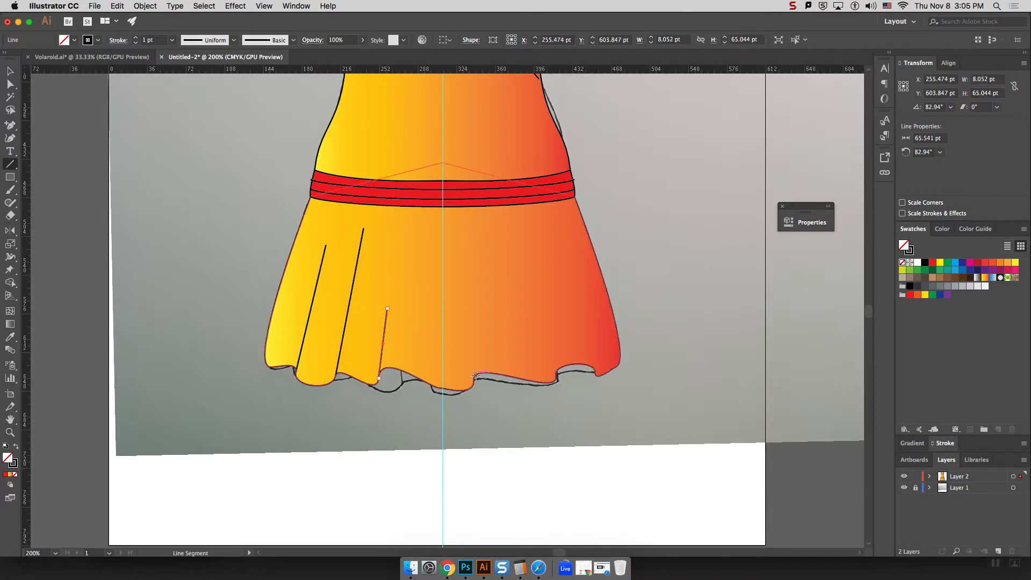
left_click_drag(474, 381, 459, 231)
left_click_drag(557, 376, 520, 277)
left_click_drag(595, 373, 567, 293)
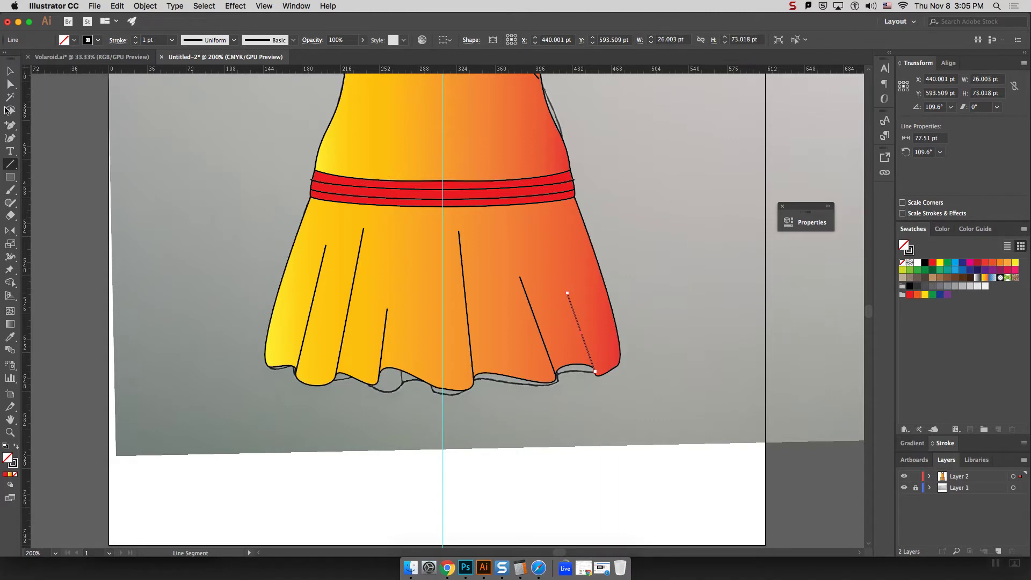
Nudge the red armhole band 1 pt to the right and check the skirt shape
left_click(10, 73)
key("ctrl+minus")
key("ctrl+minus")
key("ctrl+minus")
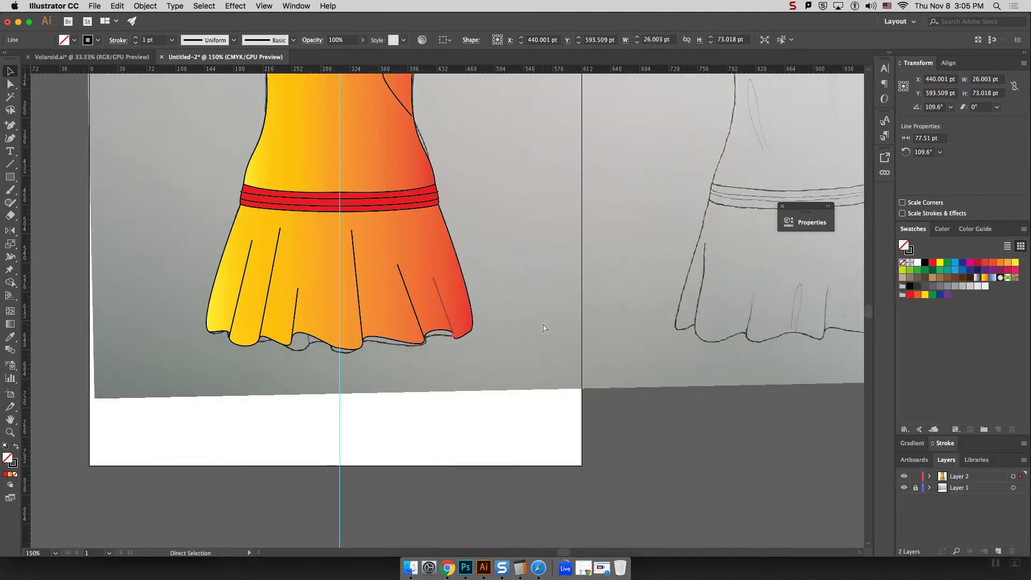
key("ctrl+plus")
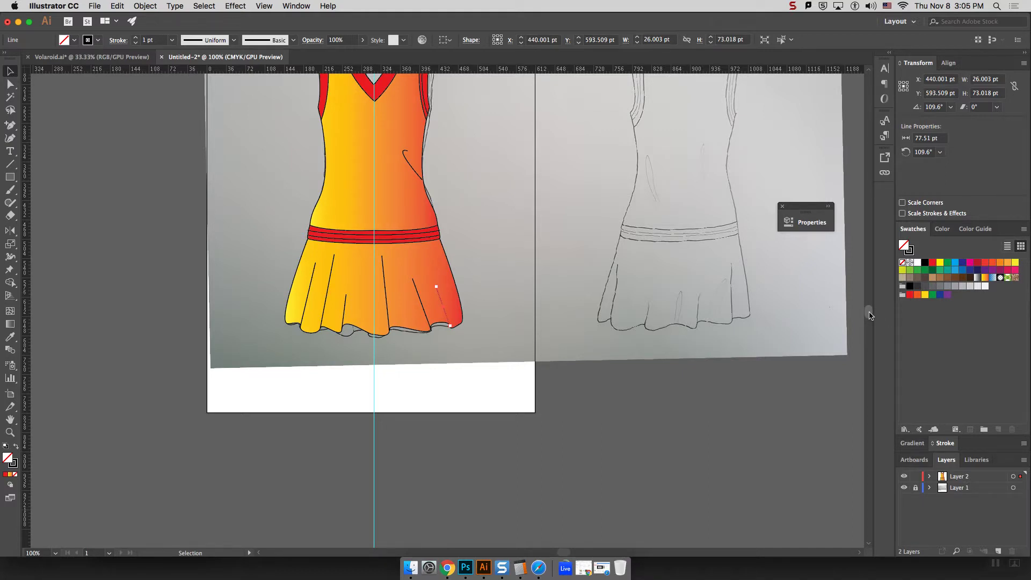
scroll(870, 315, "up", 5)
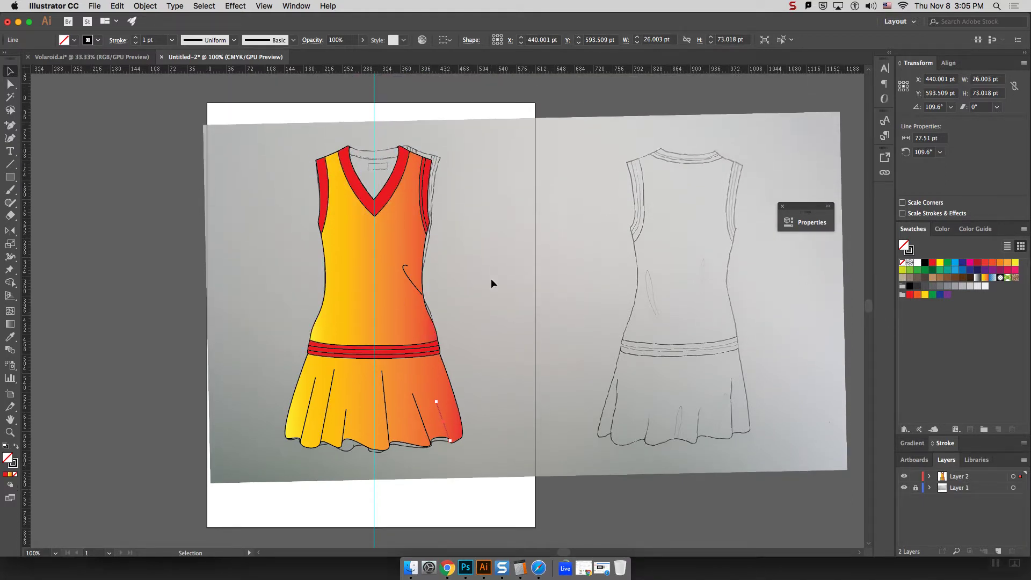
left_click(423, 211)
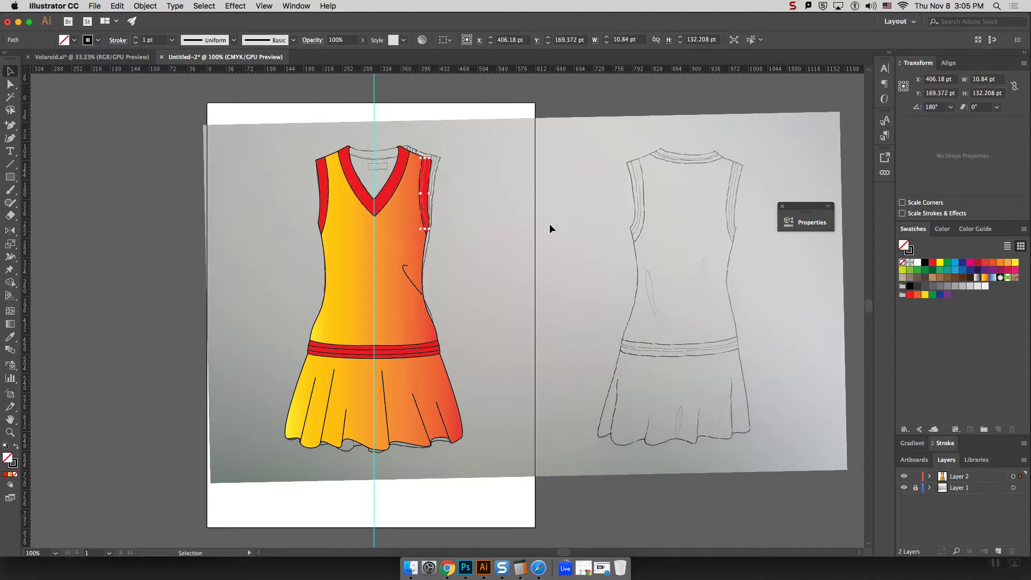
key("a")
key("v")
key("Right")
left_click(531, 215)
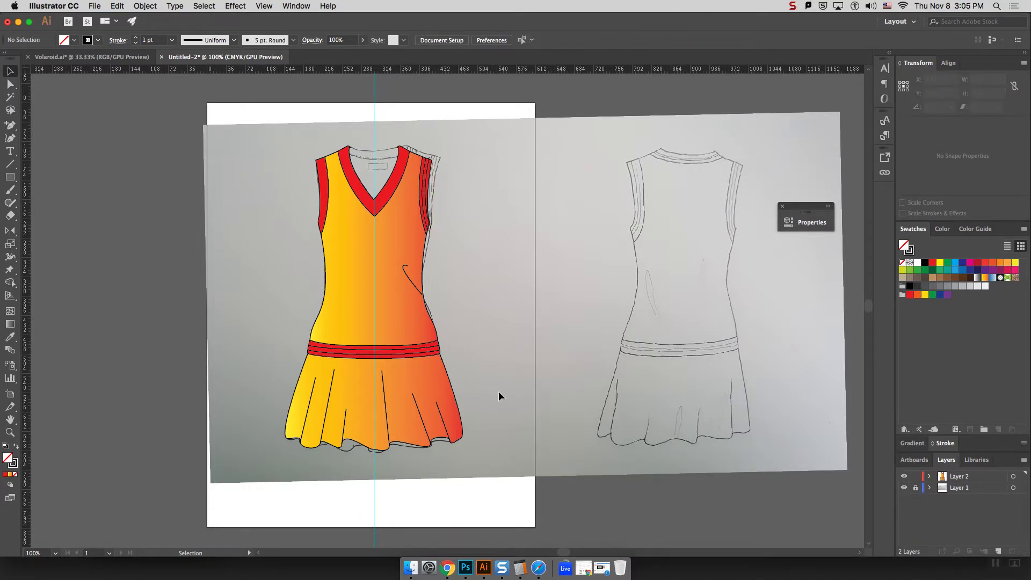
left_click(452, 427)
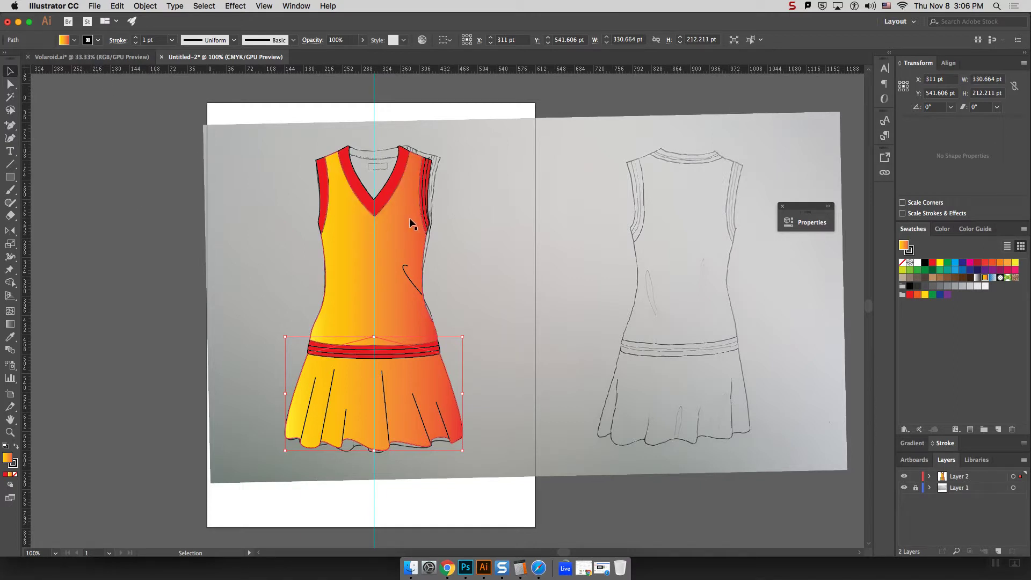
left_click(164, 215)
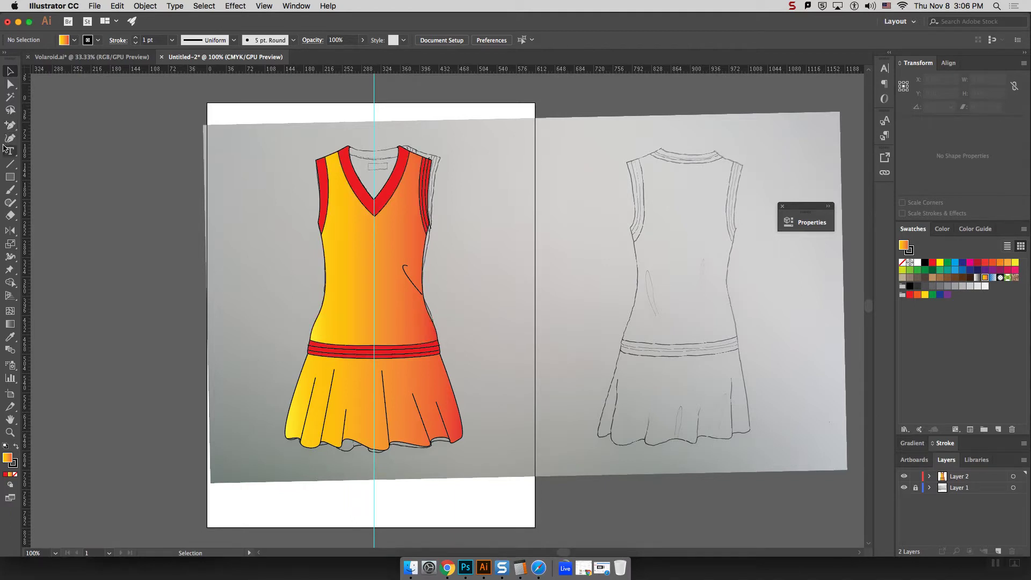
left_click(10, 164)
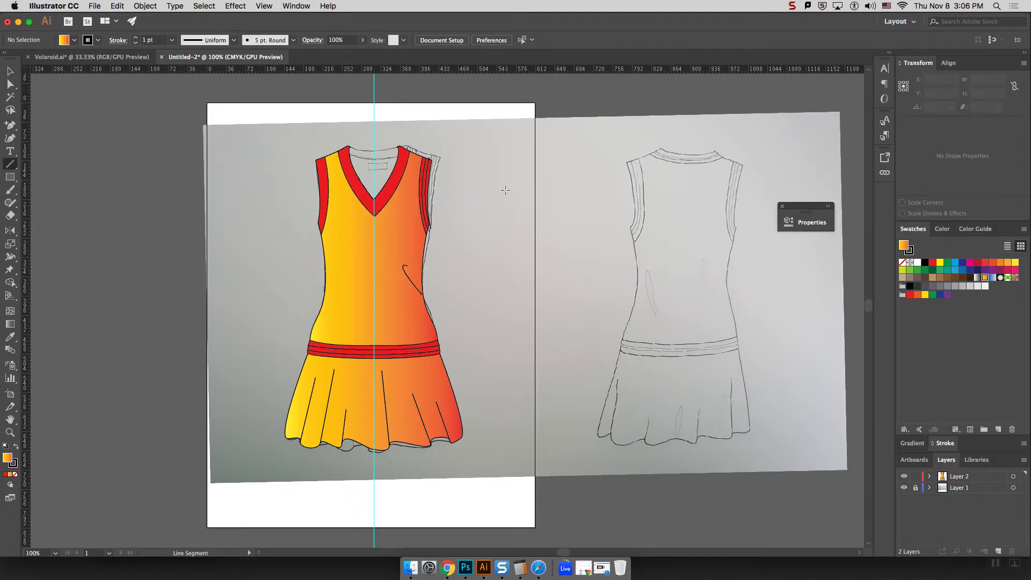
Draw a vertical line beside the dress and float the Stroke panel with all options shown
left_click_drag(486, 192, 487, 363)
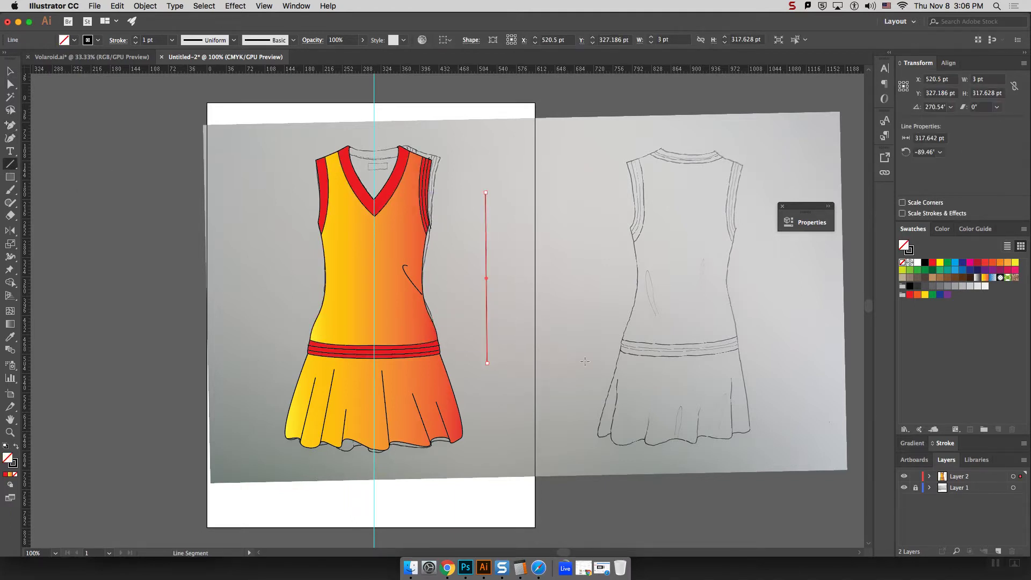
key("super+equal")
key("super+equal")
key("super+equal")
key("super+equal")
key("super+equal")
key("super+equal")
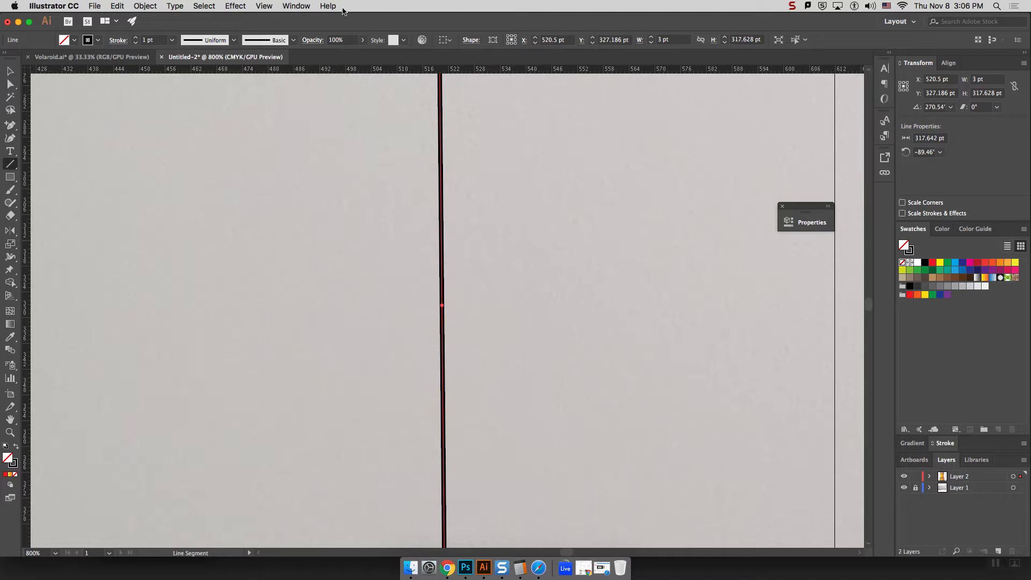
left_click(263, 6)
mouse_move(292, 8)
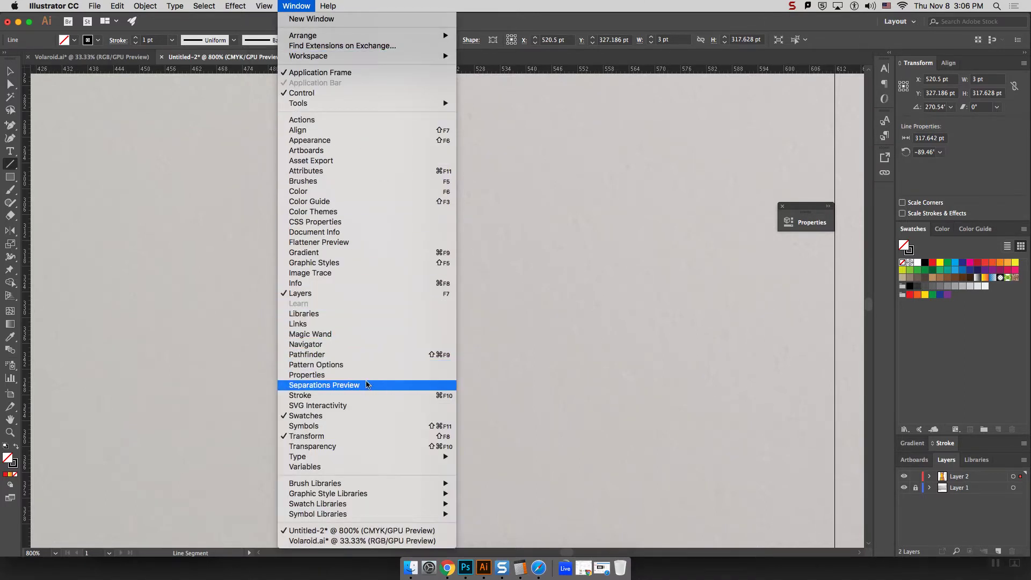
left_click(350, 396)
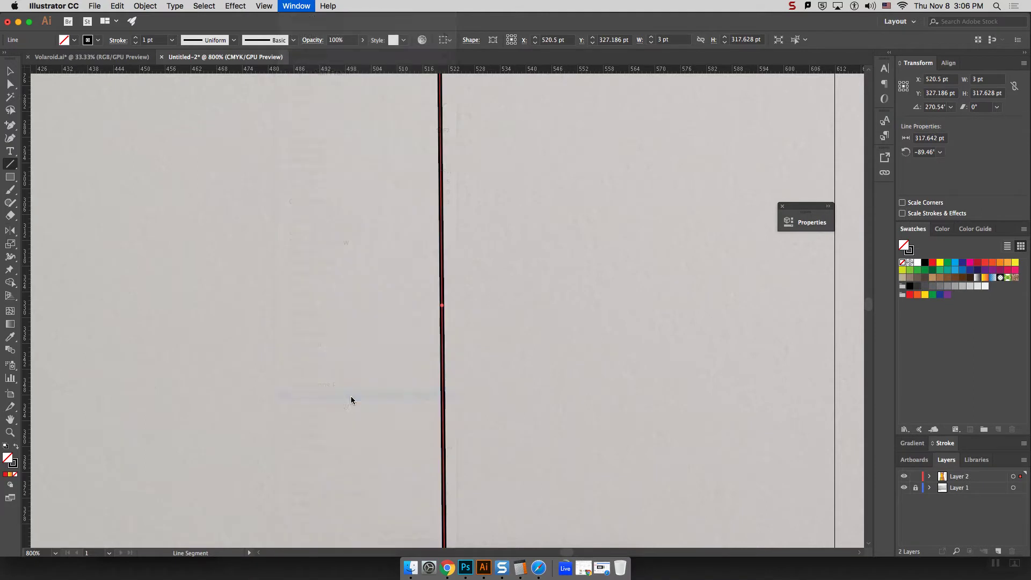
left_click_drag(933, 362, 656, 122)
left_click(721, 117)
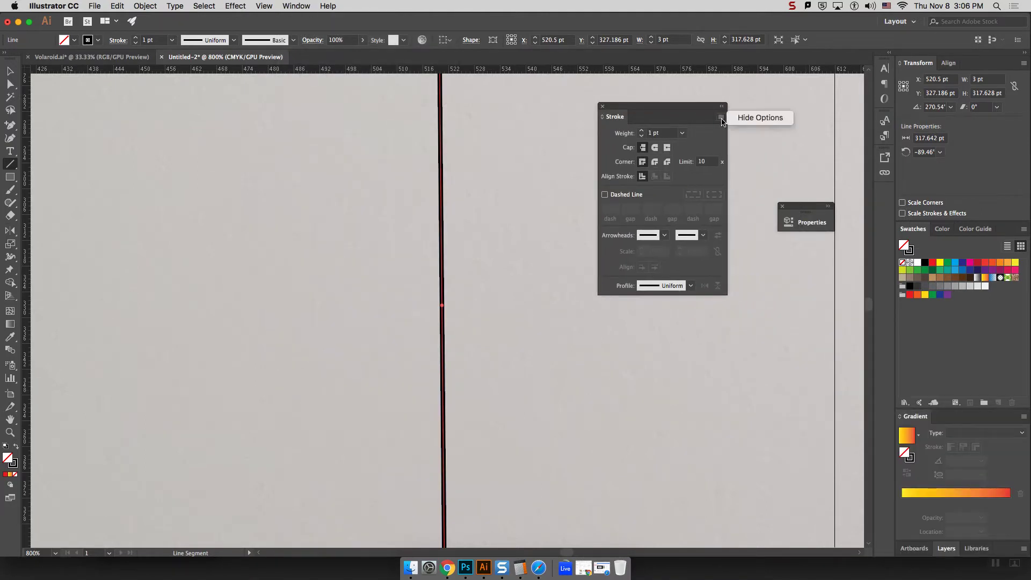
left_click(748, 117)
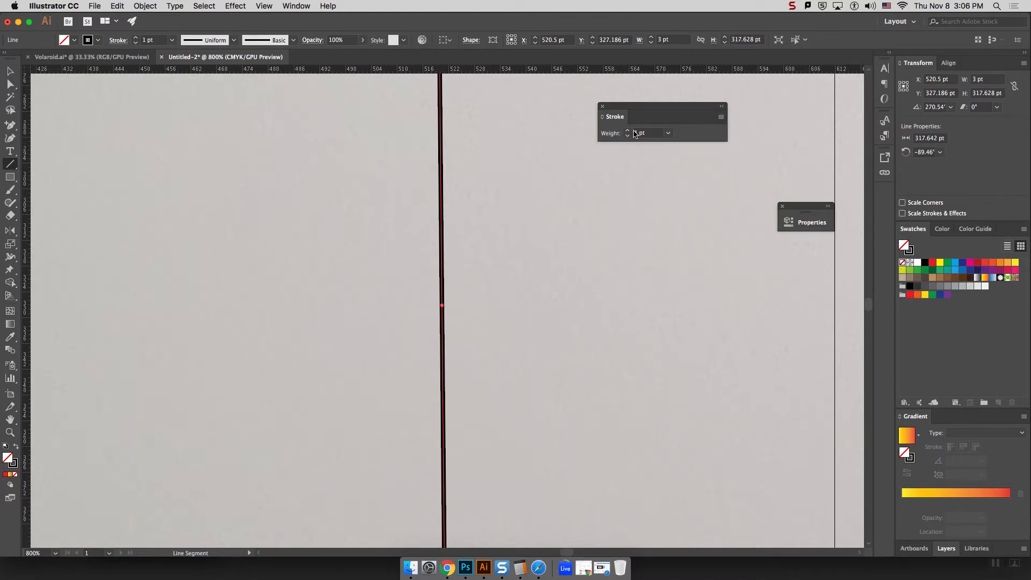
left_click(722, 118)
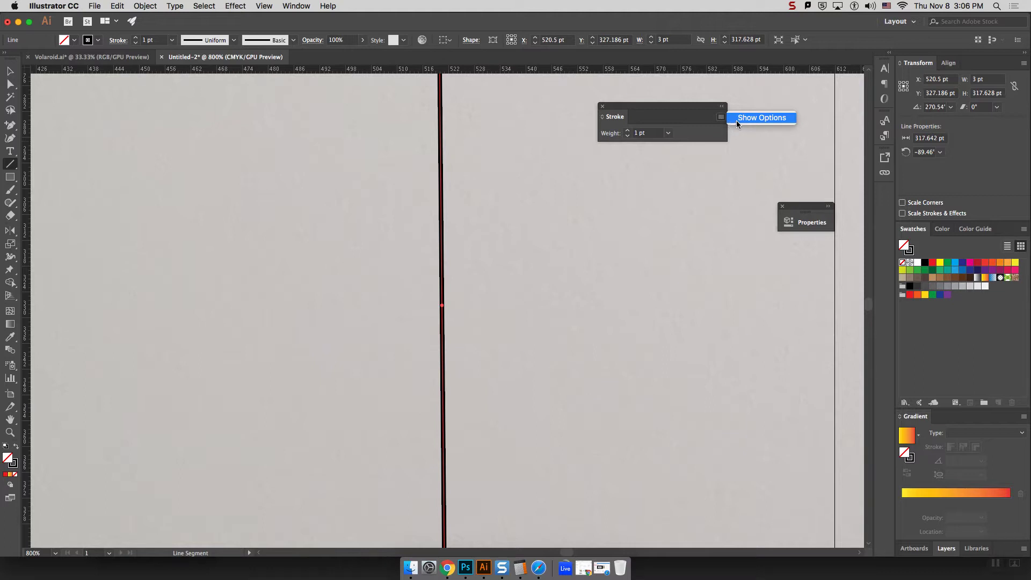
left_click(736, 119)
left_click(722, 118)
left_click(737, 118)
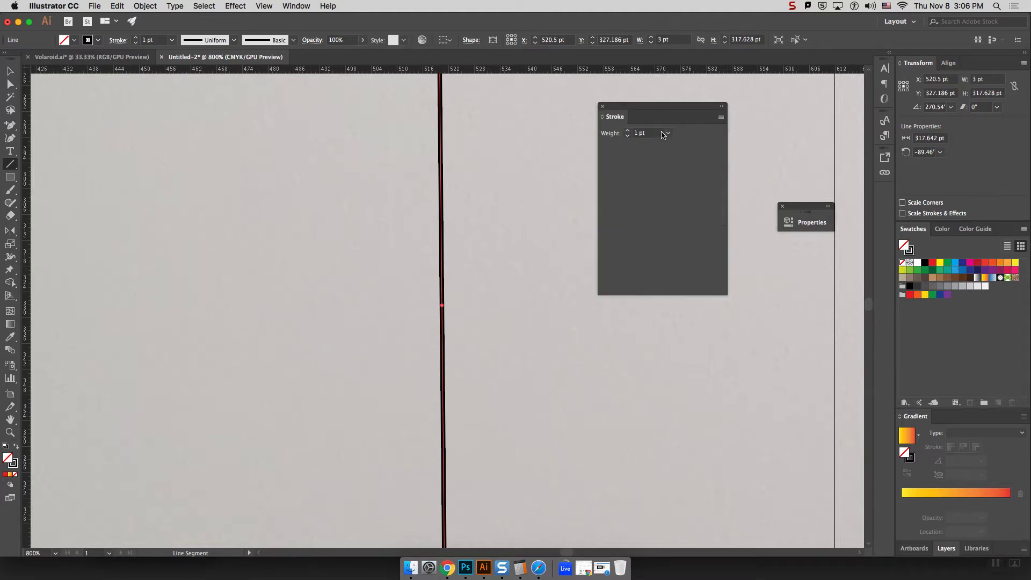
left_click(721, 118)
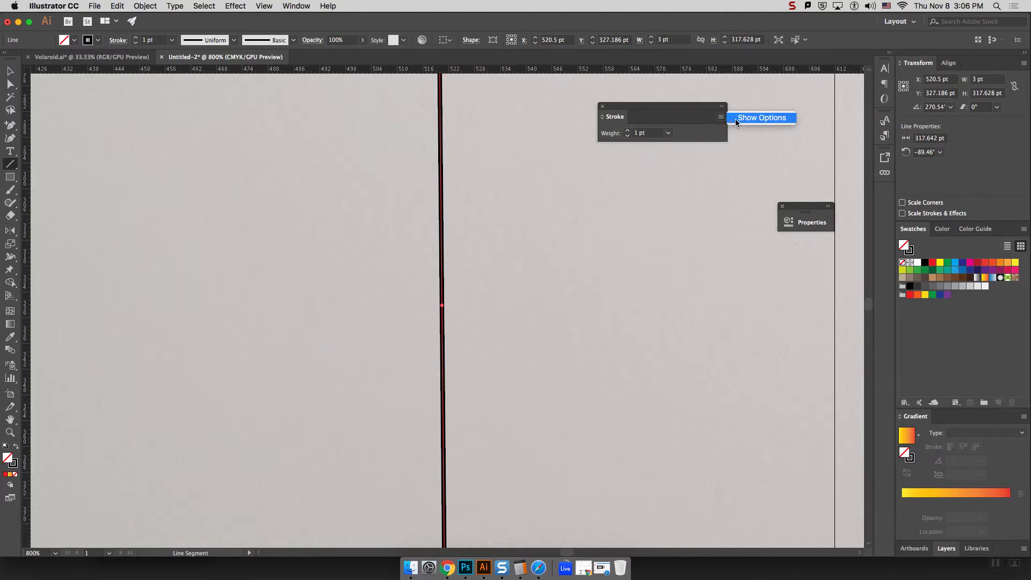
left_click(737, 118)
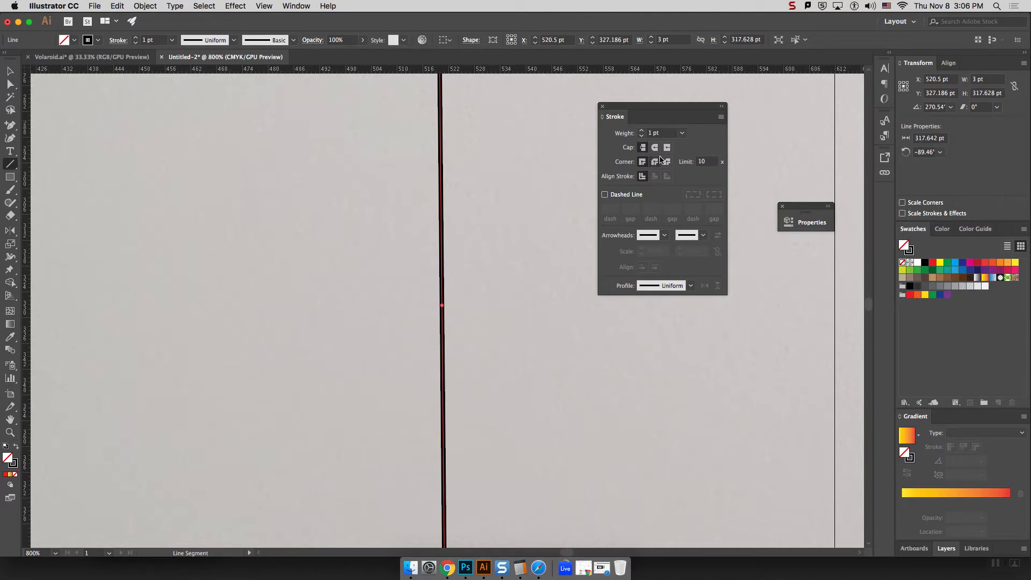
Make the line dashed with 2 pt dashes and rounded caps
left_click(605, 195)
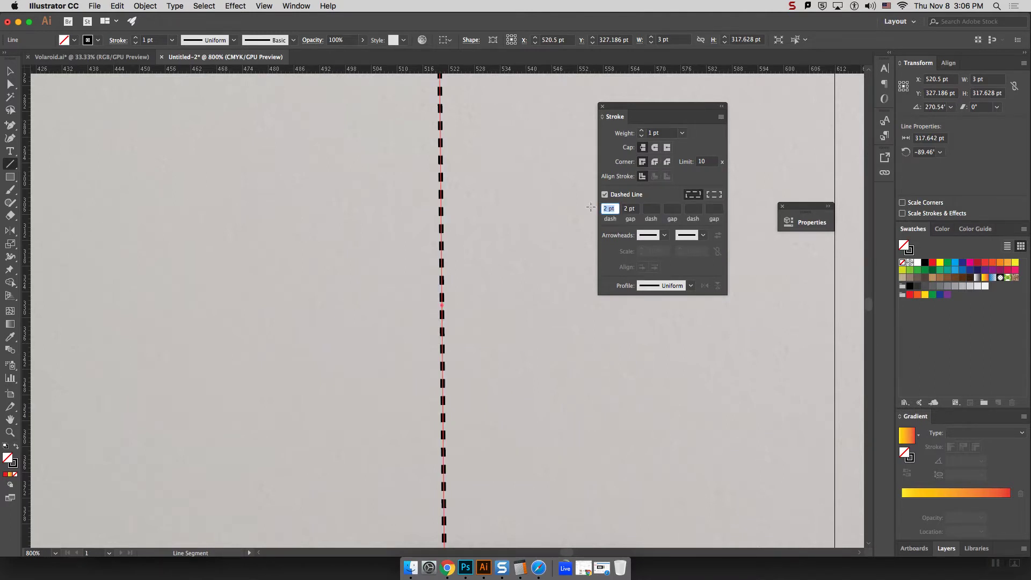
left_click(636, 212)
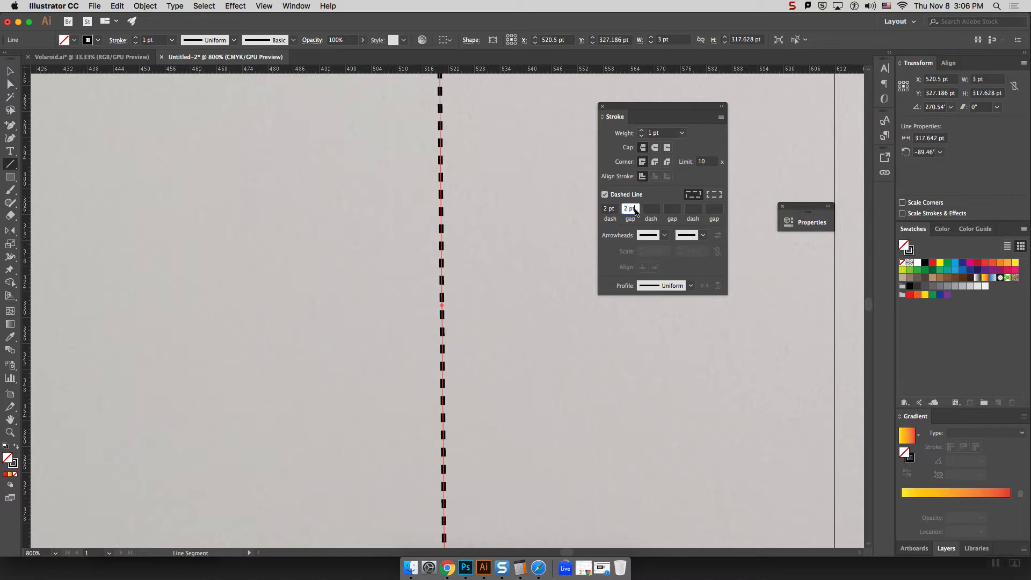
left_click(606, 210)
left_click(655, 148)
key("super+minus")
key("super+minus")
key("super+minus")
key("super+minus")
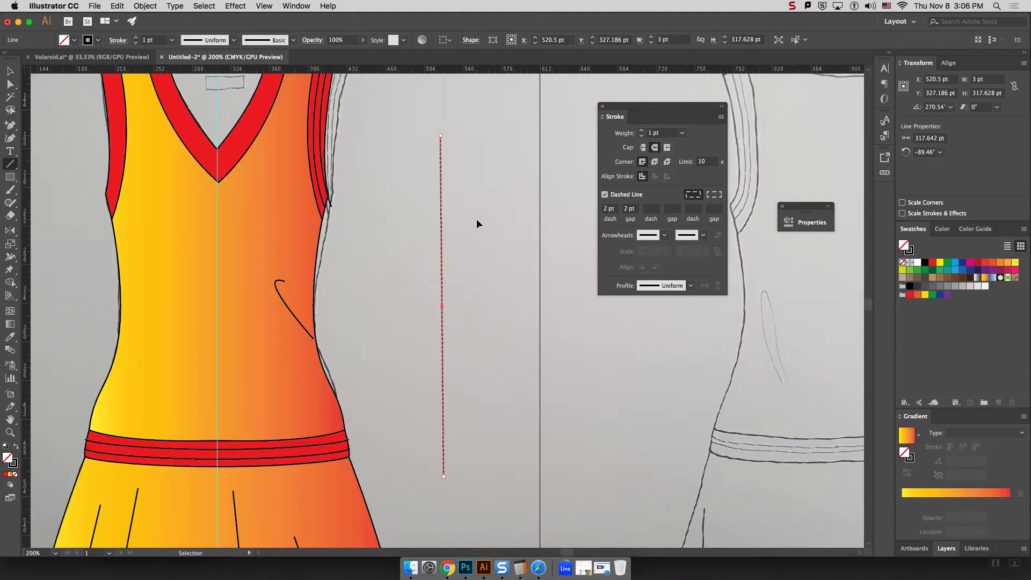
Deselect the dashed line and zoom out to 150% over the dress
left_click(10, 71)
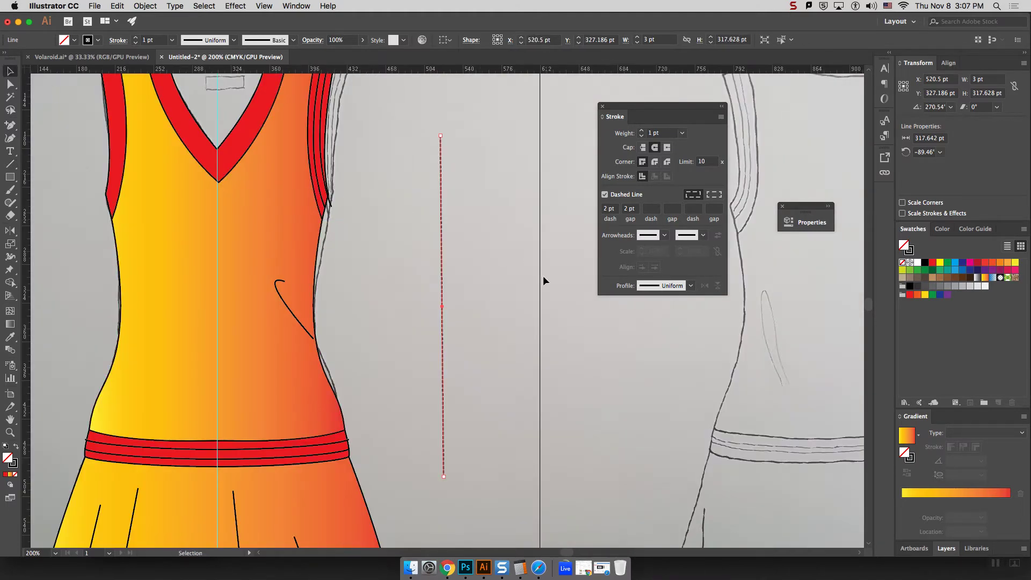
left_click(498, 280)
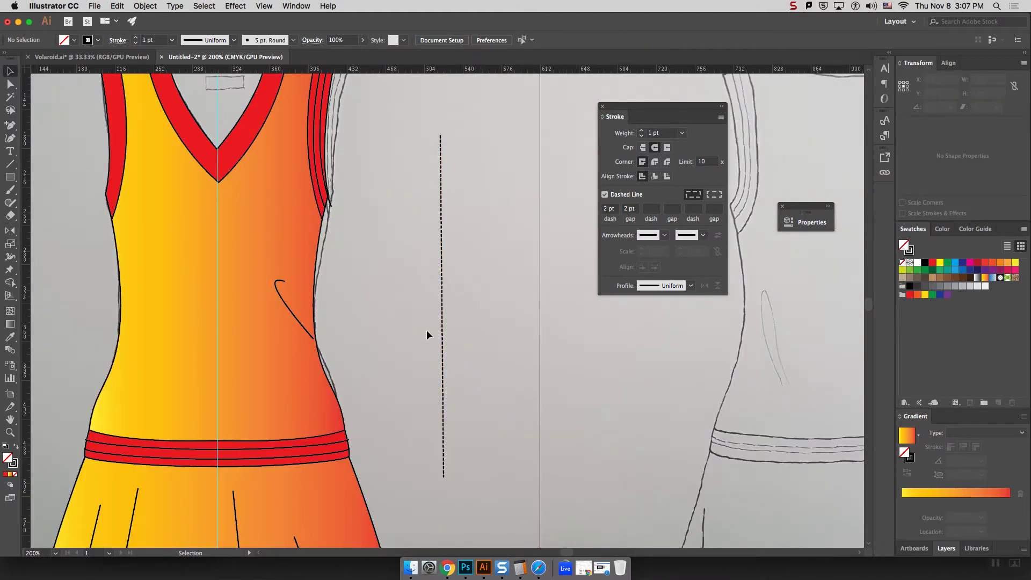
scroll(427, 332, "down", 5)
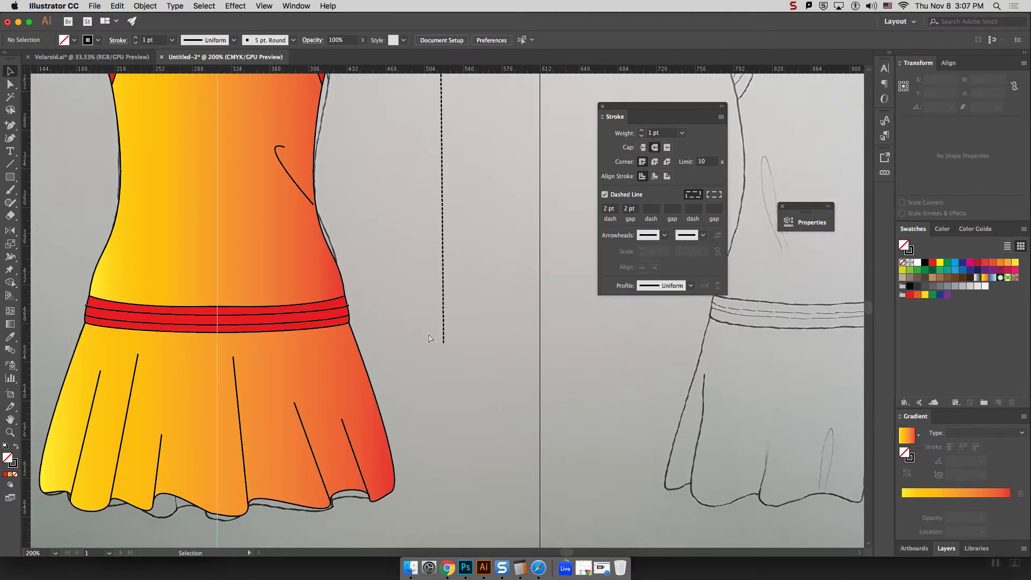
key("super+minus")
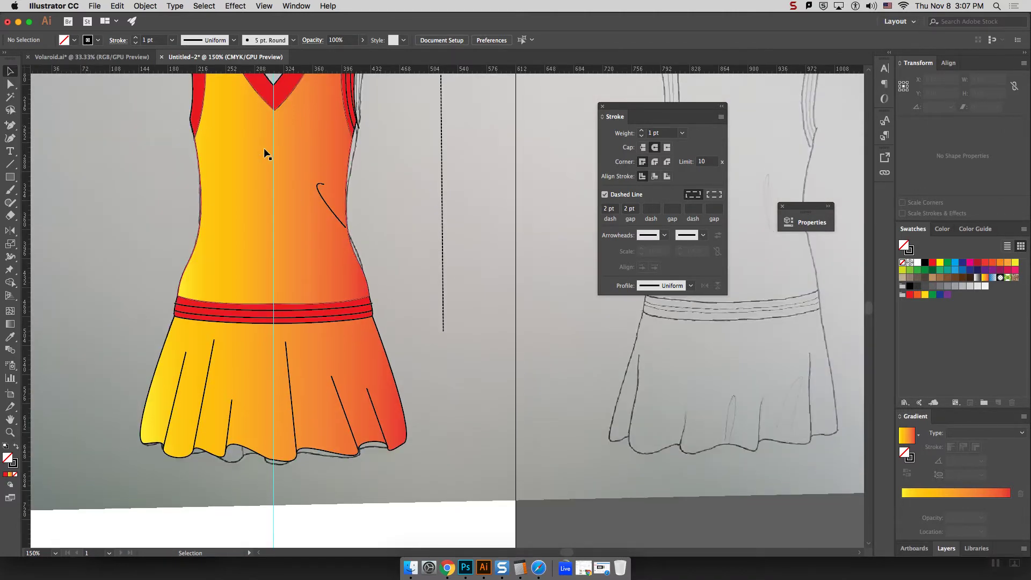
scroll(263, 147, "up", 4)
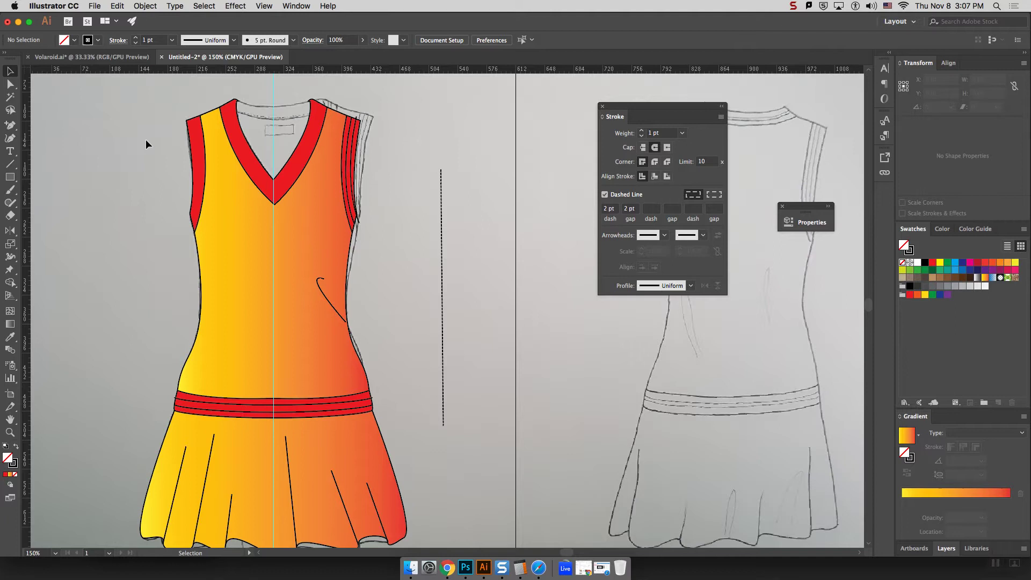
Draw a curved Pen stitch line from the left shoulder down to the V-neck bottom
left_click(10, 84)
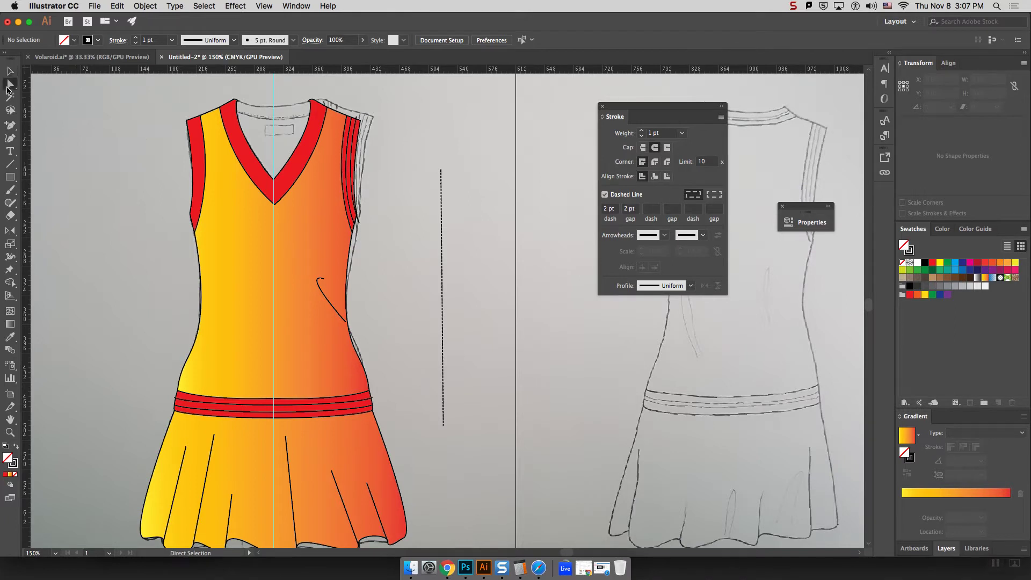
left_click(11, 127)
left_click(45, 127)
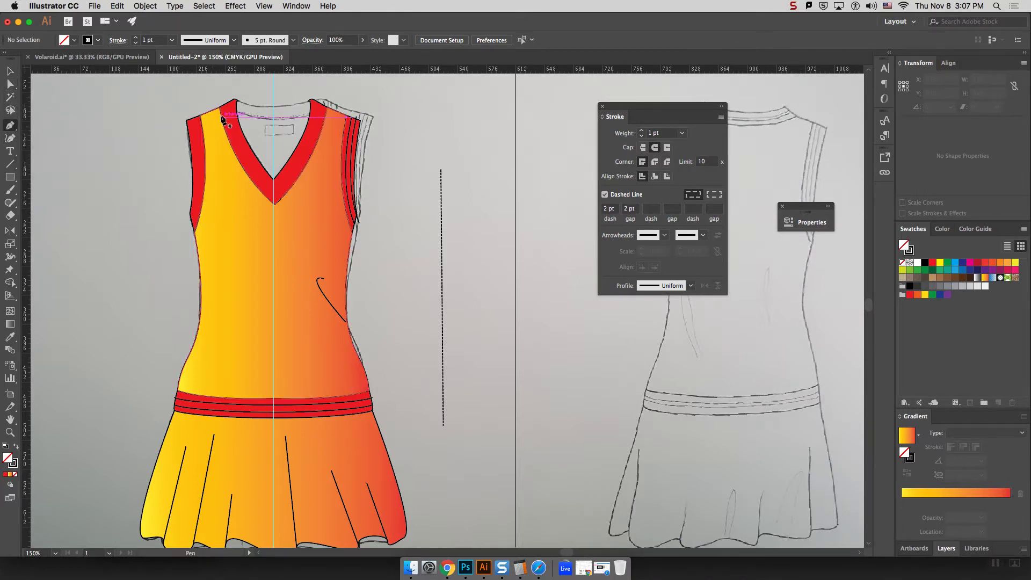
left_click(216, 107)
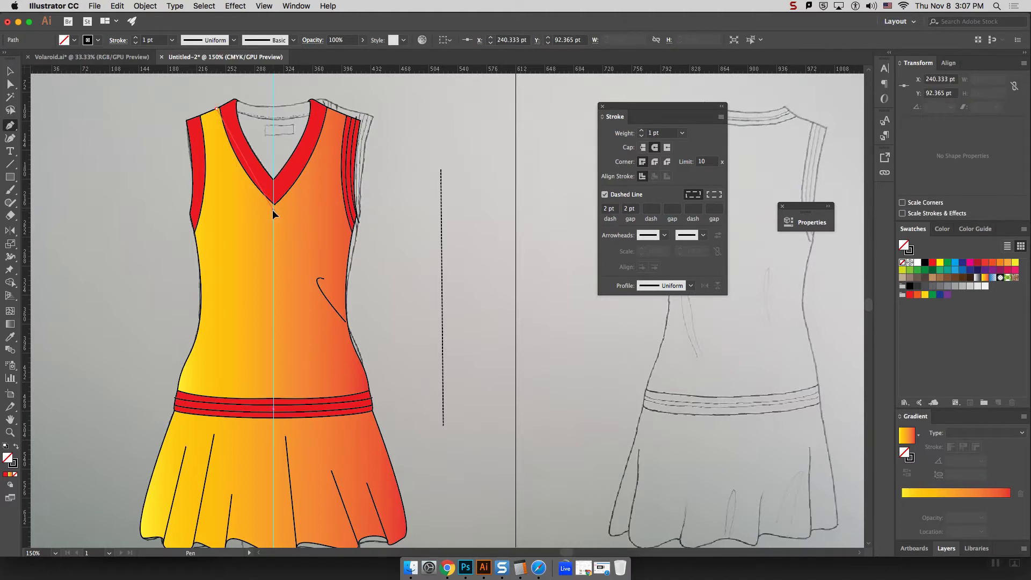
left_click_drag(273, 210, 313, 232)
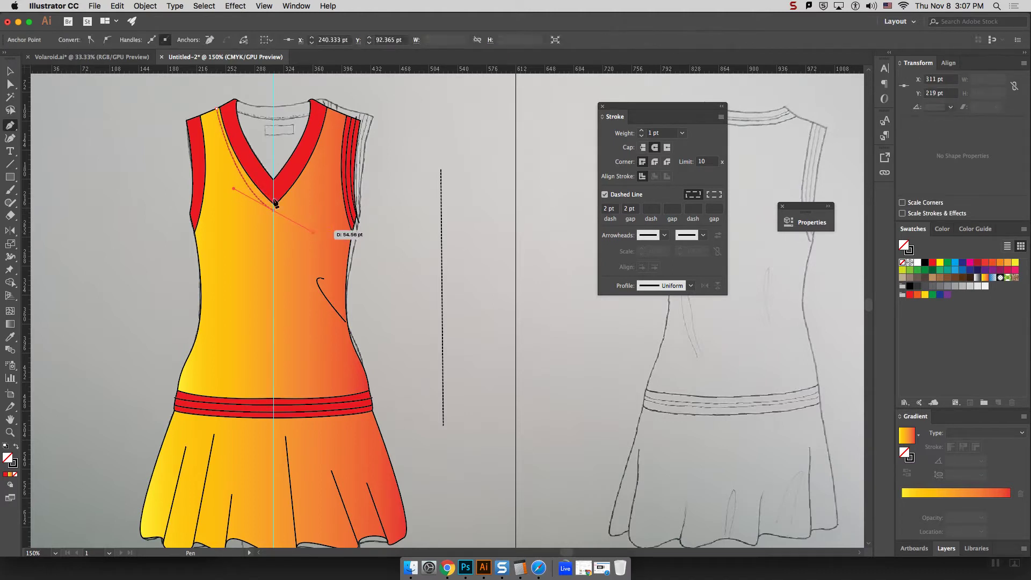
left_click(9, 71)
left_click(59, 93)
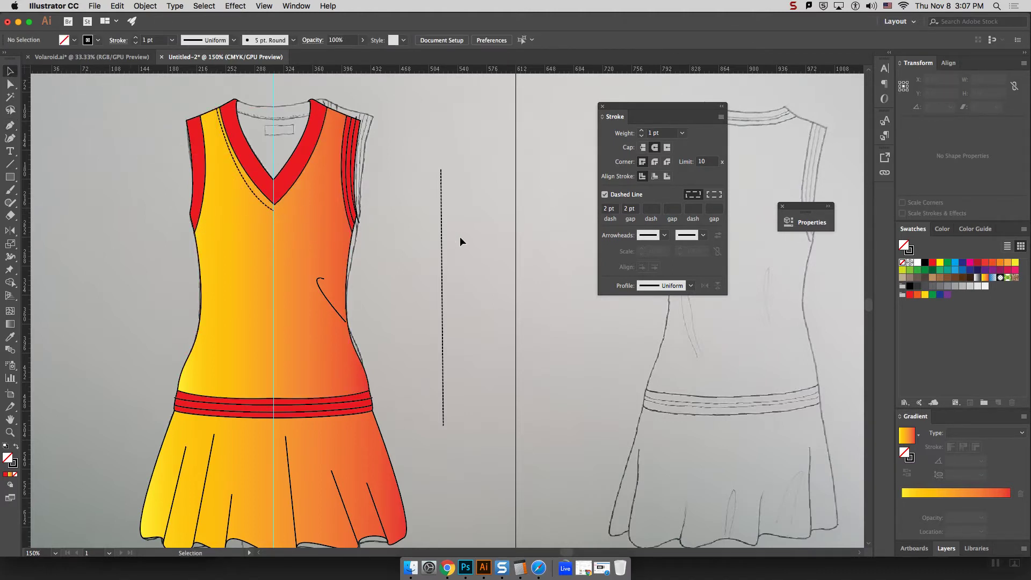
scroll(454, 237, "down", 5)
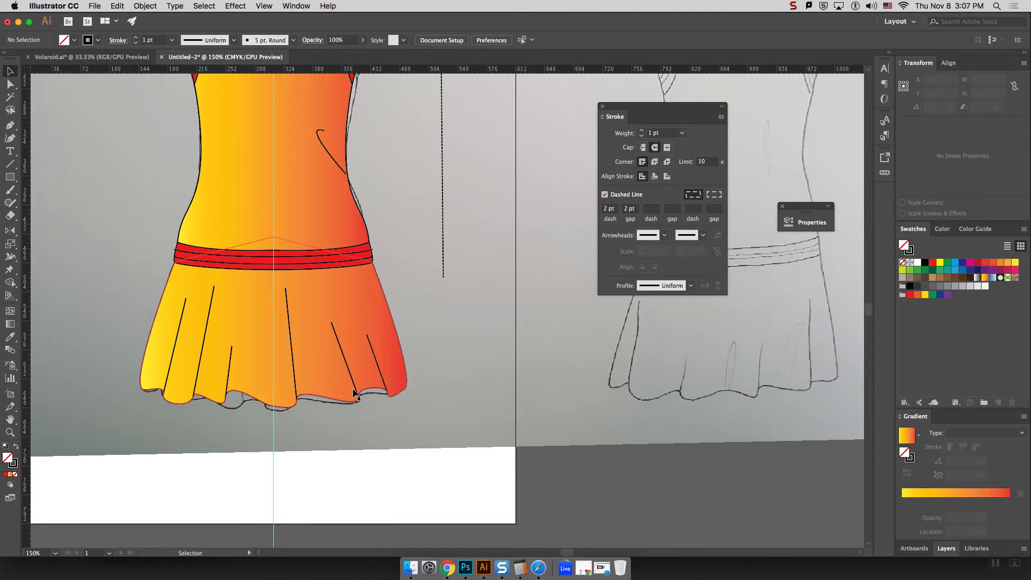
key("super+minus")
key("super+minus")
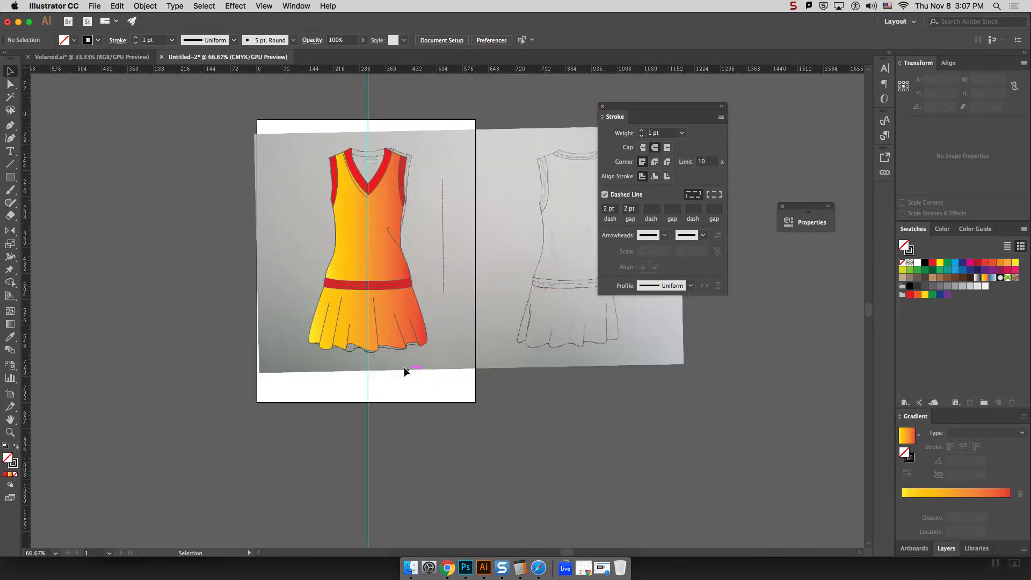
Alt-drag a copy of the skirt to the left of the artboard and zoom in on it
left_click(393, 332)
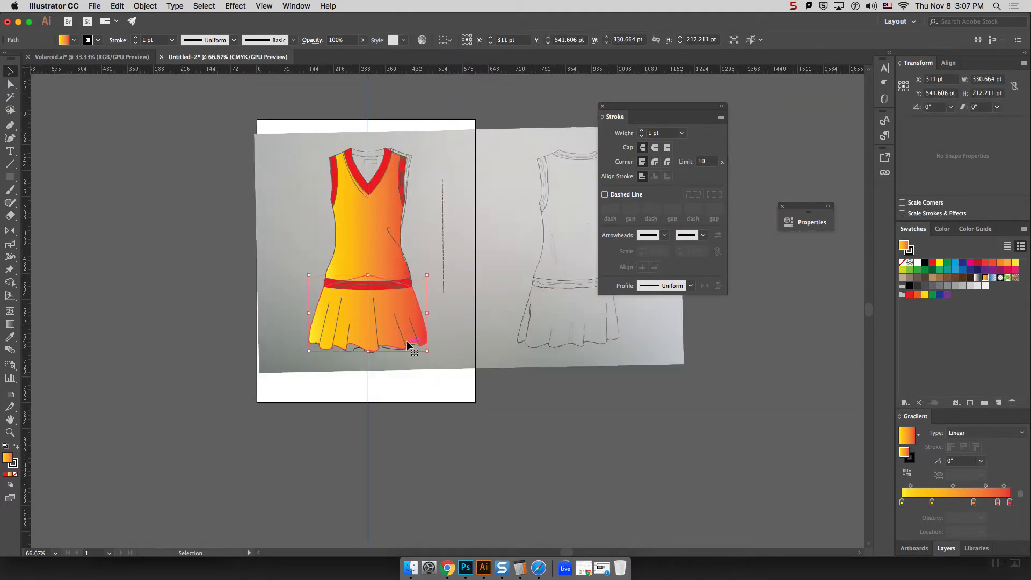
left_click_drag(408, 344, 220, 309)
key("a")
key("super+plus")
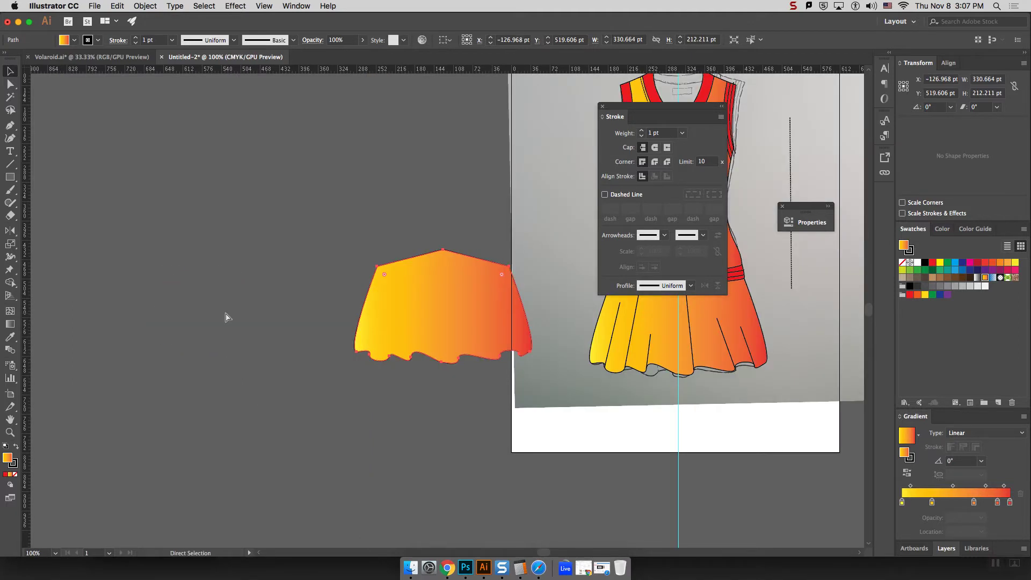
key("super+plus")
key("v")
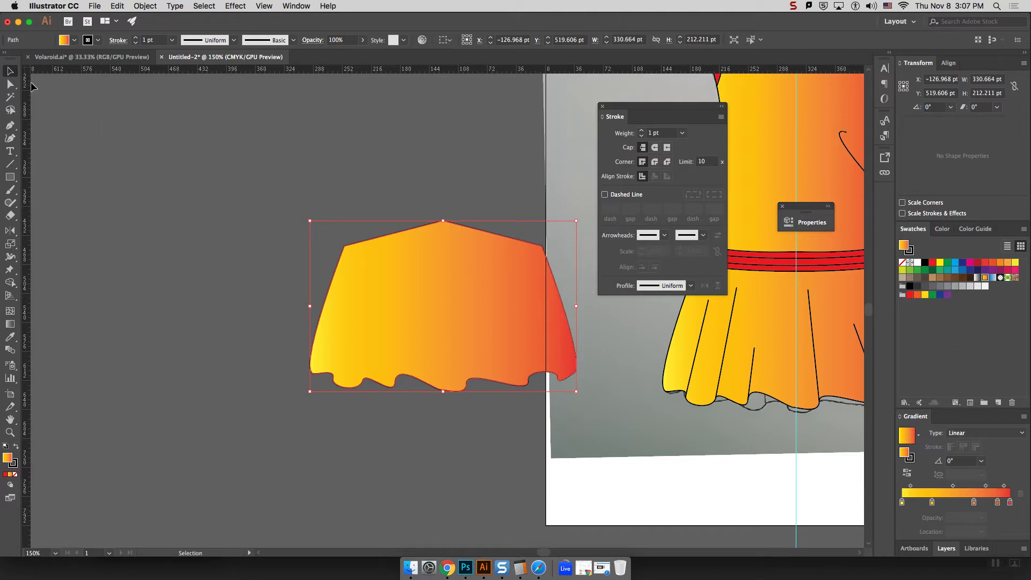
Delete the copy's upper anchors to keep only the wavy hem, and set its fill to None
left_click(9, 85)
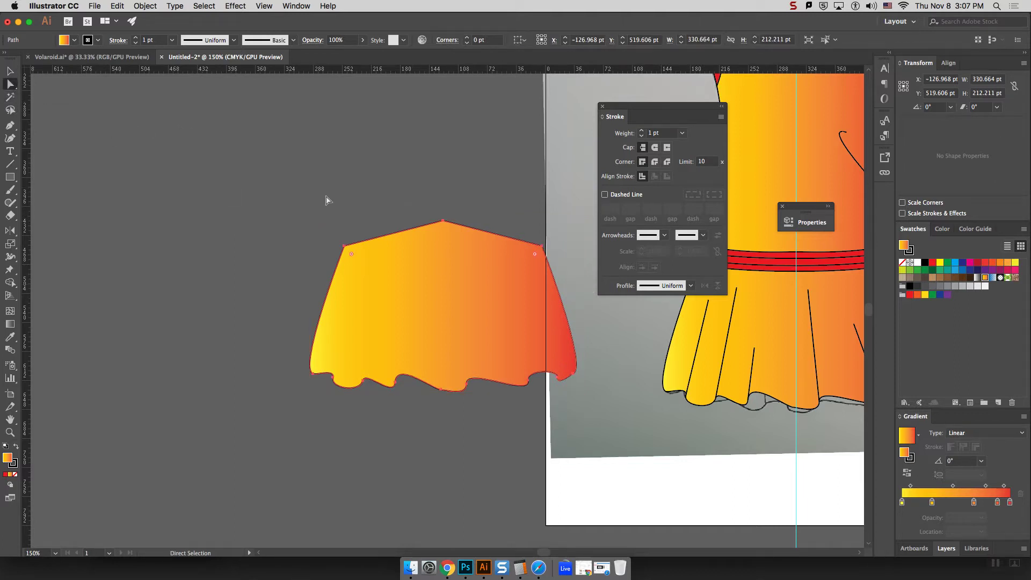
left_click(320, 201)
left_click(558, 322)
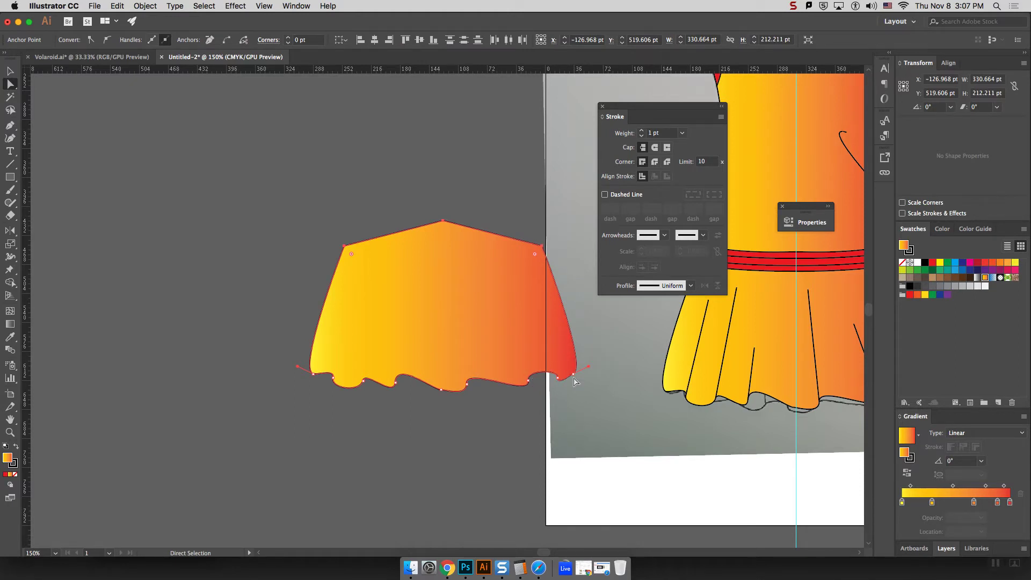
key("Delete")
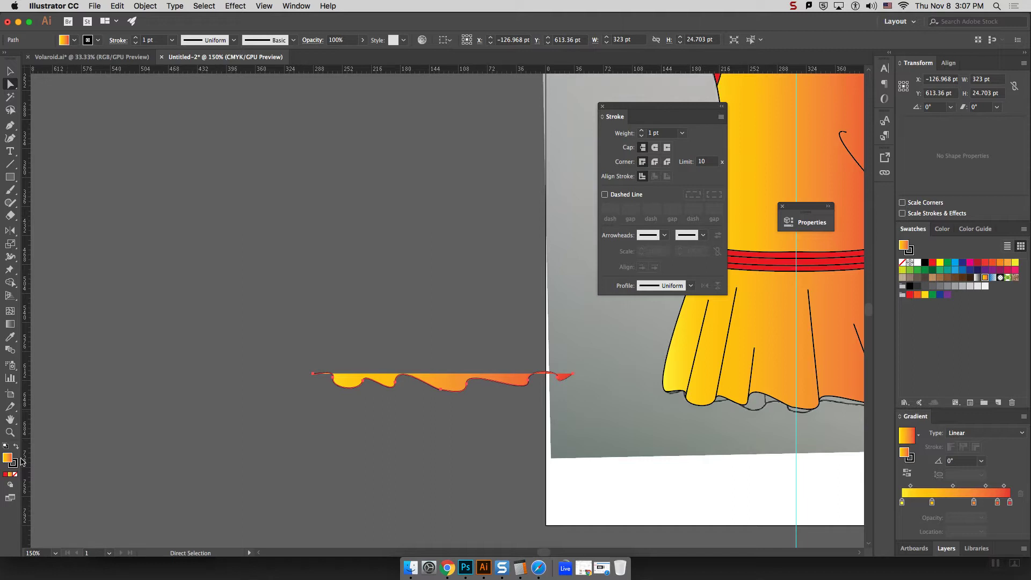
left_click(15, 475)
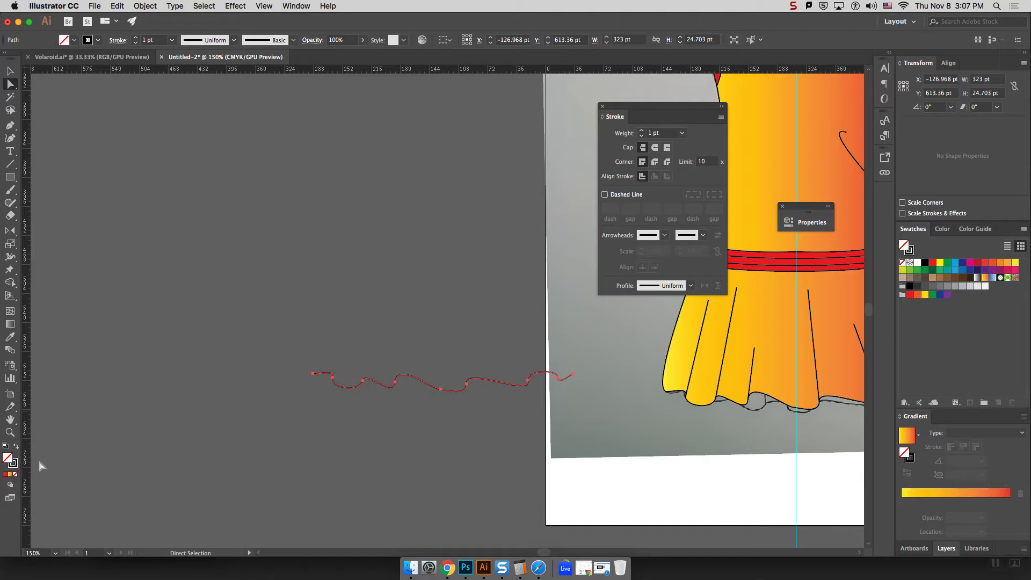
key("v")
key("super+0")
Eyedrop the neck line's dashed stroke onto the hem copy and move it onto the skirt hem
key("a")
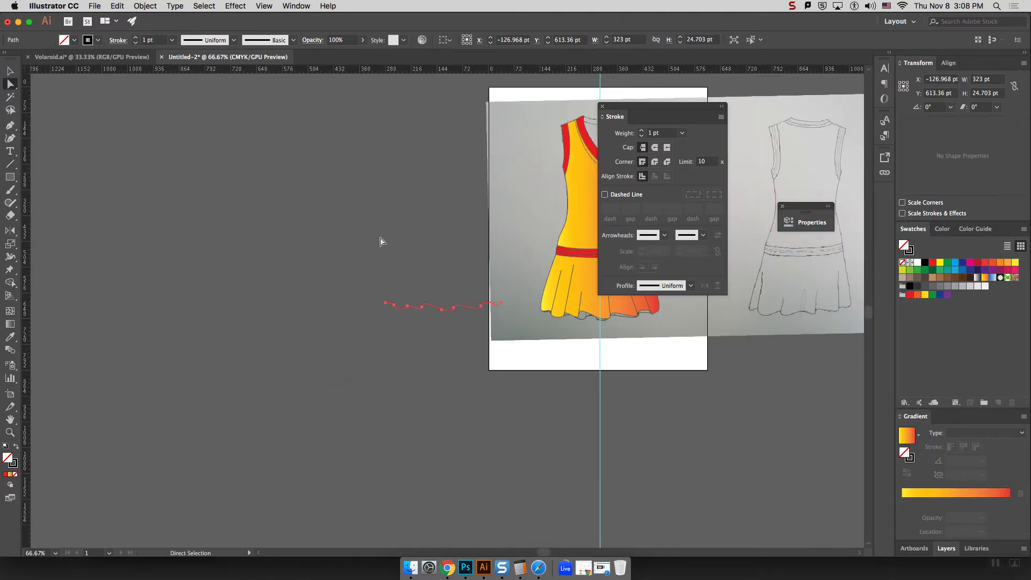
left_click_drag(660, 107, 218, 122)
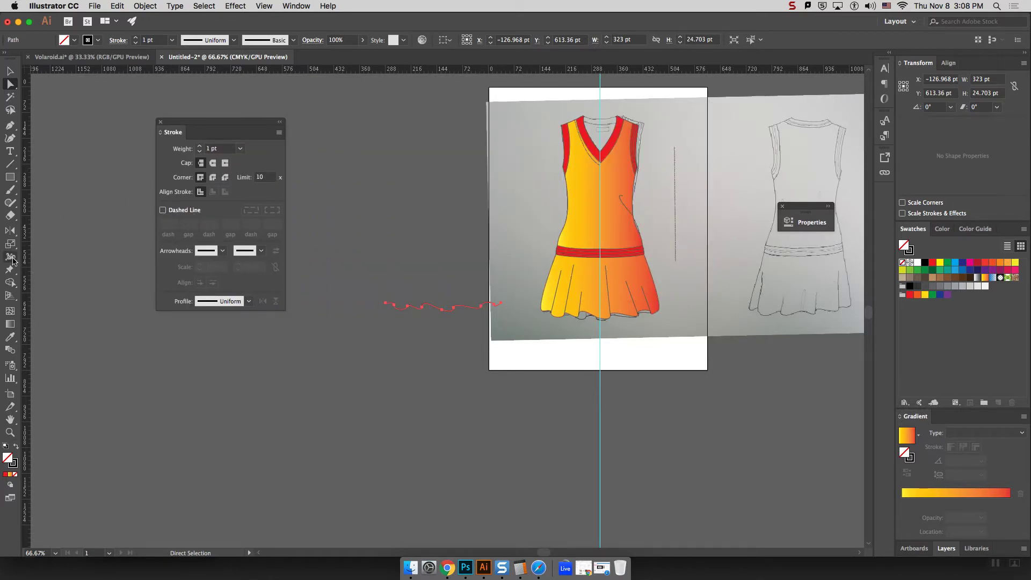
left_click(9, 339)
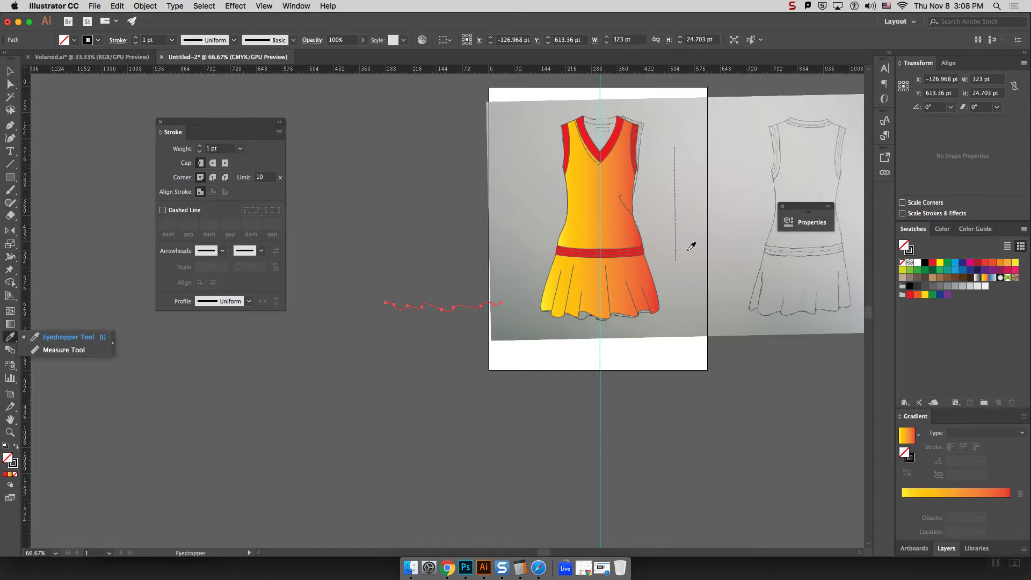
left_click(653, 246)
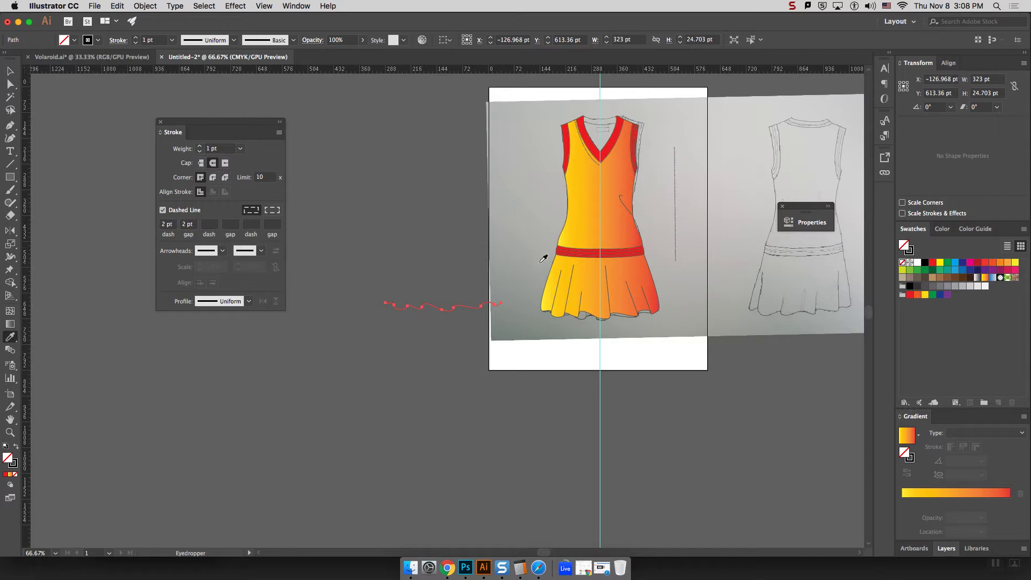
key("super+equal")
key("super+equal")
key("super+equal")
key("super+equal")
key("super+equal")
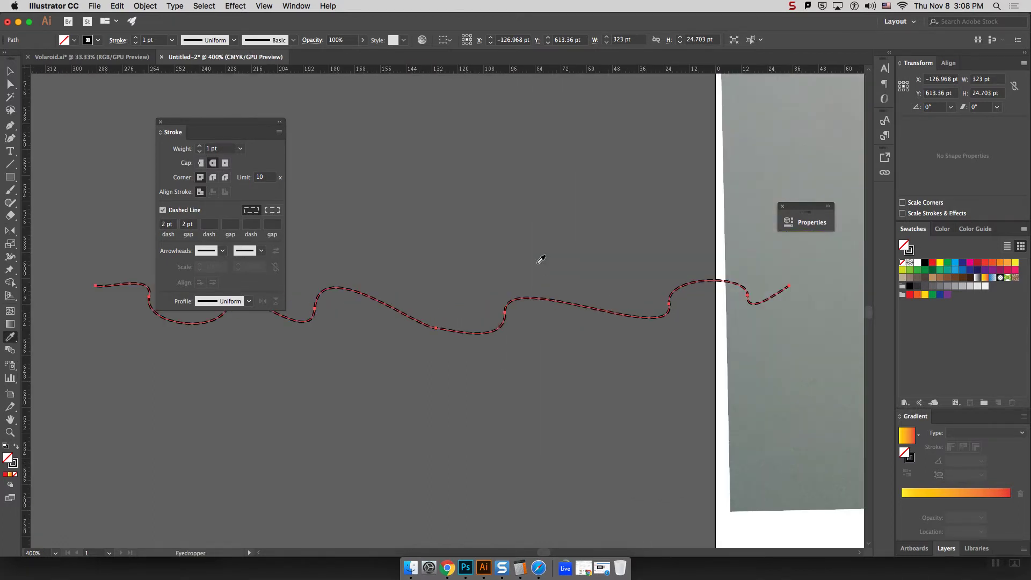
key("v")
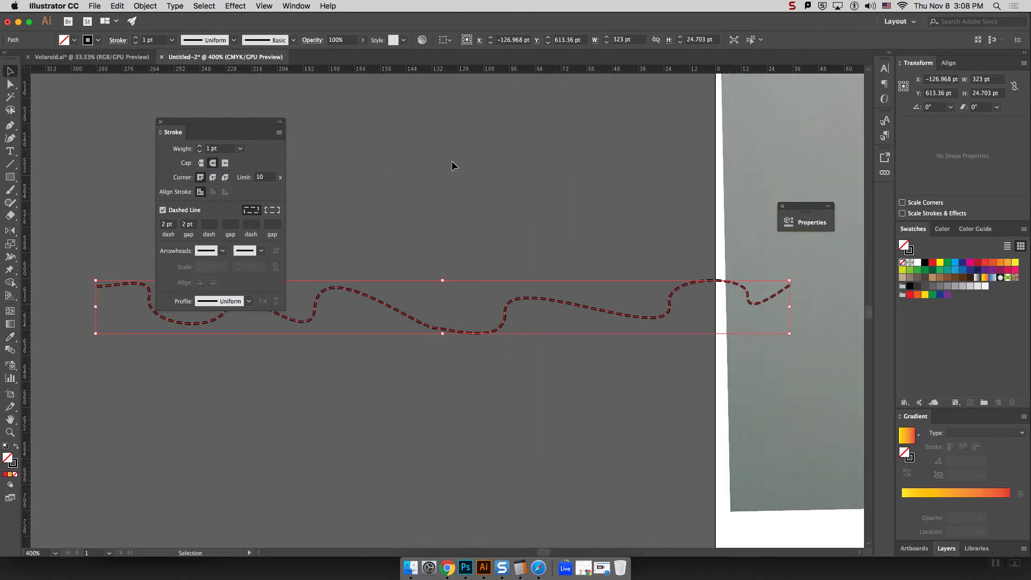
key("super+minus")
key("super+minus")
key("super+minus")
key("super+minus")
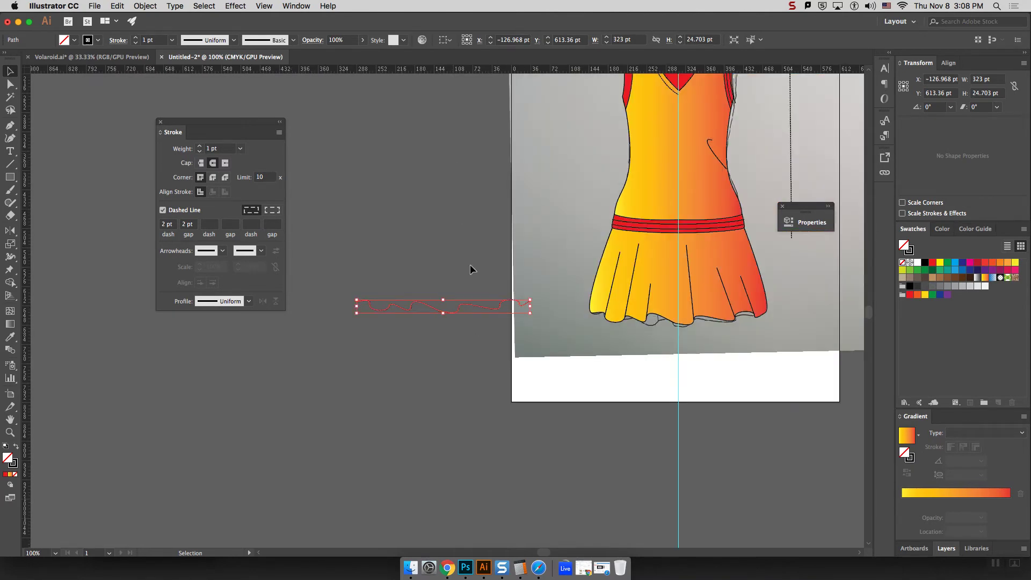
mouse_move(478, 307)
left_mouse_down()
mouse_move(693, 305)
mouse_move(714, 314)
left_mouse_up()
Align the dashed stitching's left and right end points with the skirt's edge
left_click(719, 367)
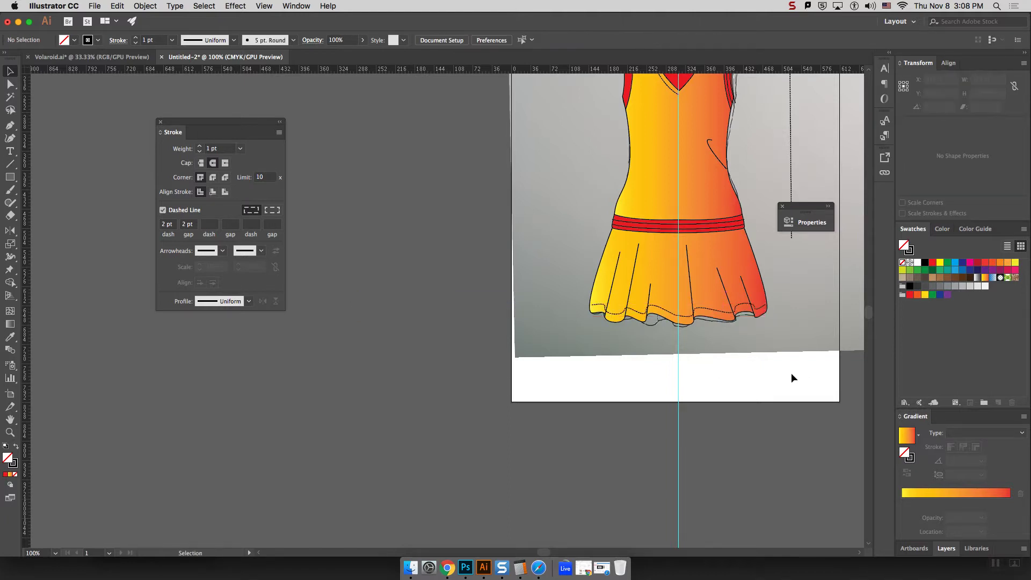
key("super+equal")
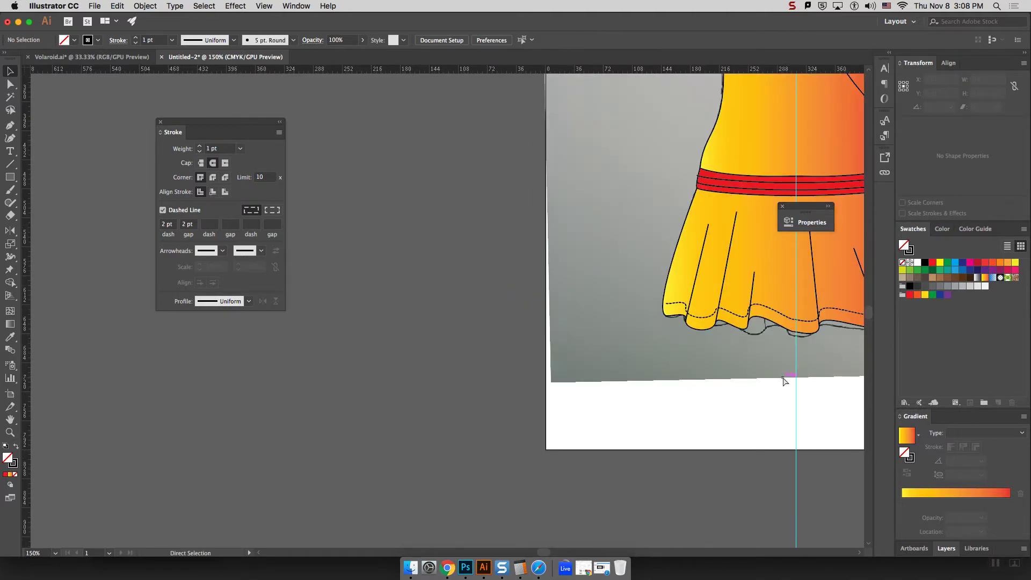
left_click_drag(547, 546, 562, 546)
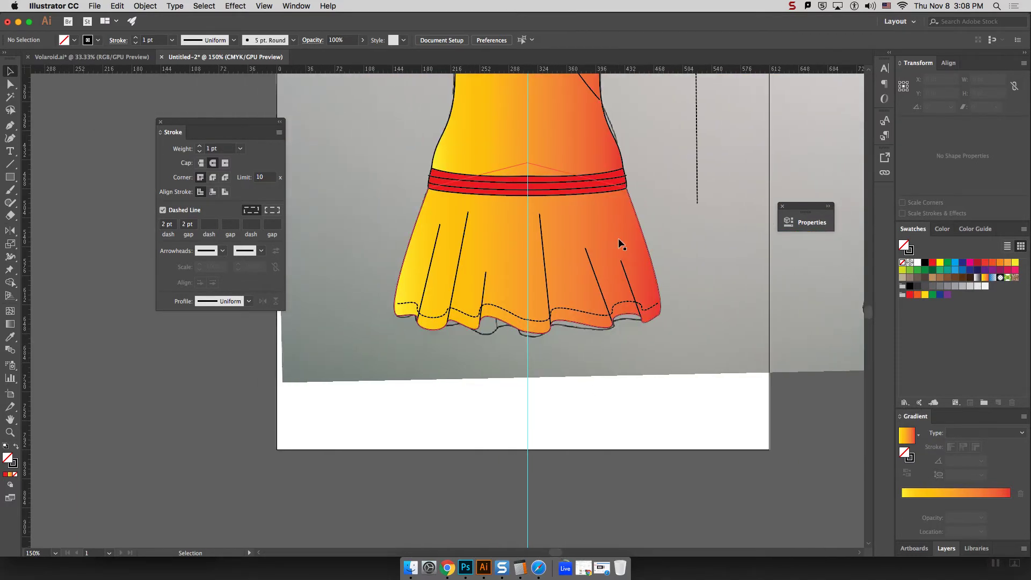
key("super+equal")
left_click(10, 84)
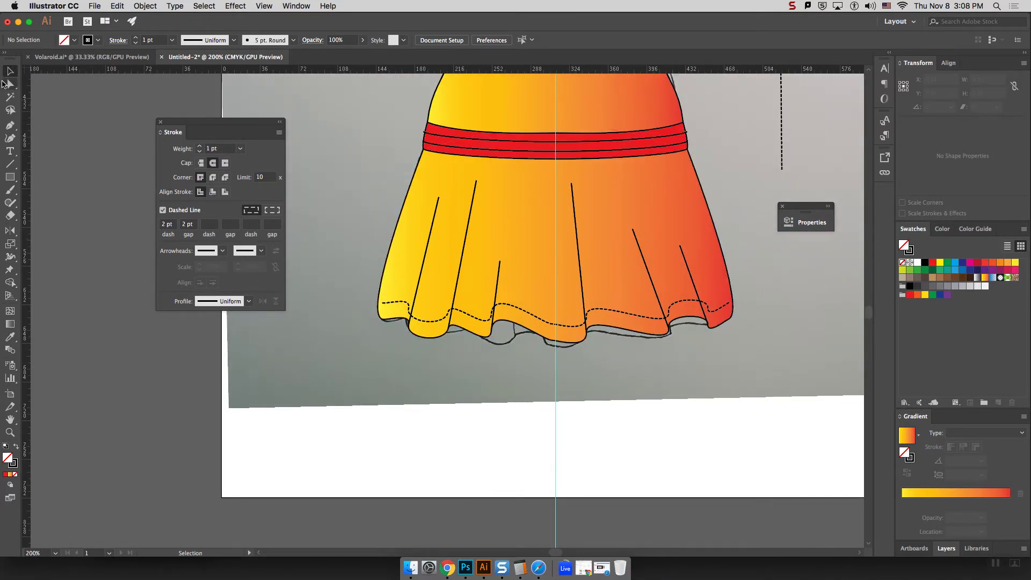
left_click(381, 307)
left_click(401, 318)
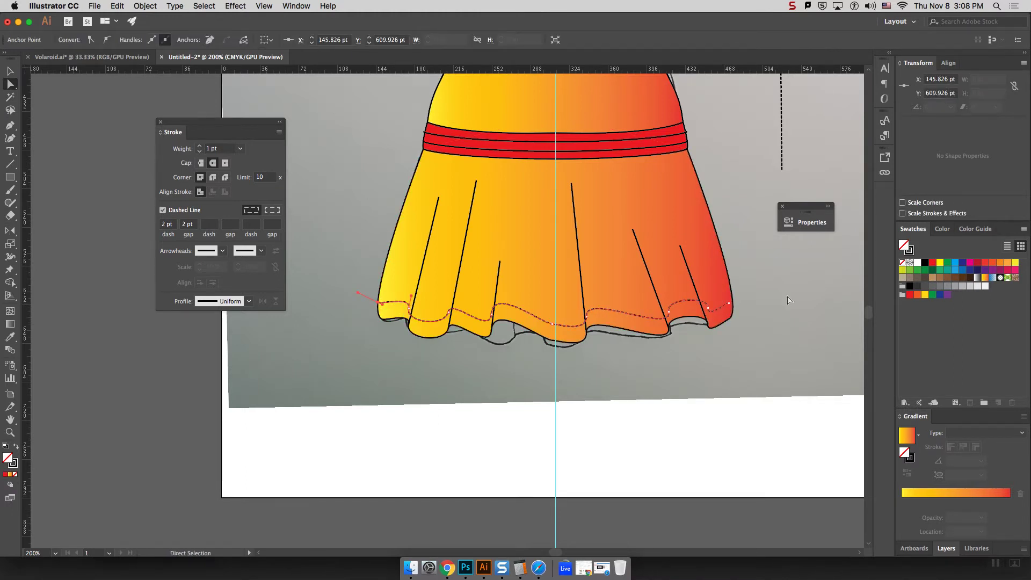
left_click(732, 302)
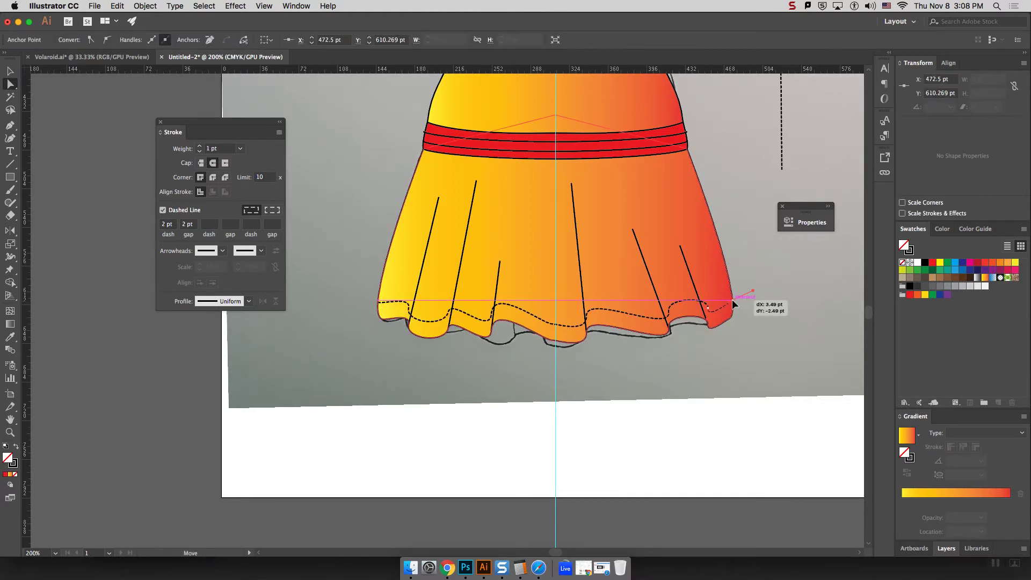
mouse_move(735, 300)
left_mouse_down()
mouse_move(758, 295)
mouse_move(733, 302)
left_mouse_up()
left_click(773, 336)
left_click(733, 301)
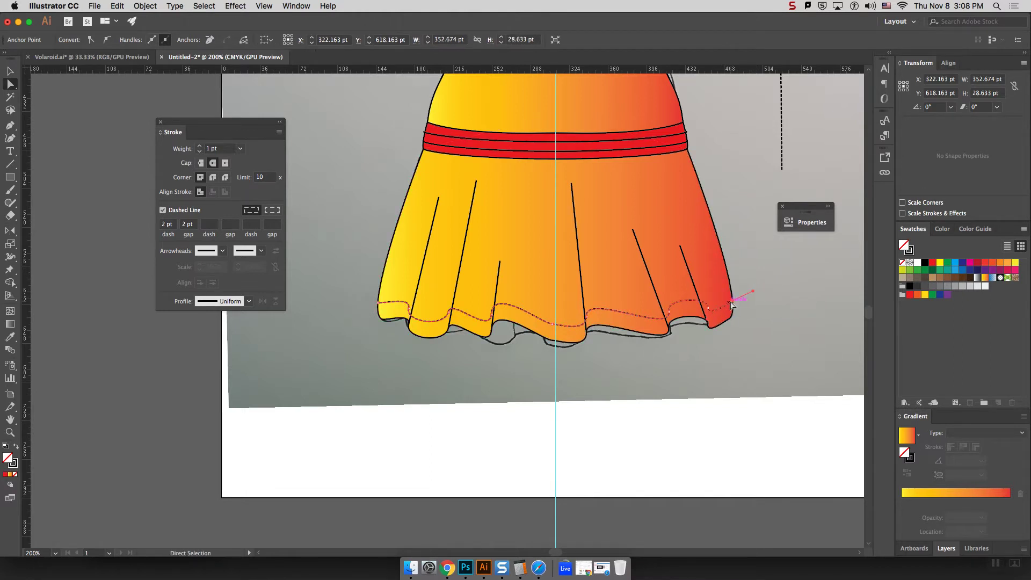
Nudge the middle stitching anchors to follow the hem's scallops, then deselect
left_click(703, 307)
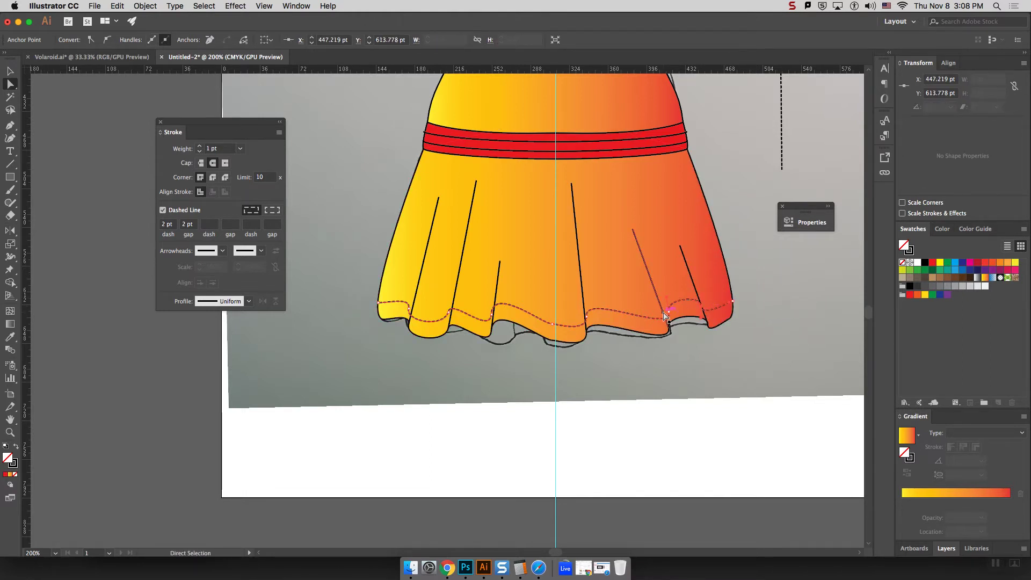
left_click_drag(669, 314, 664, 311)
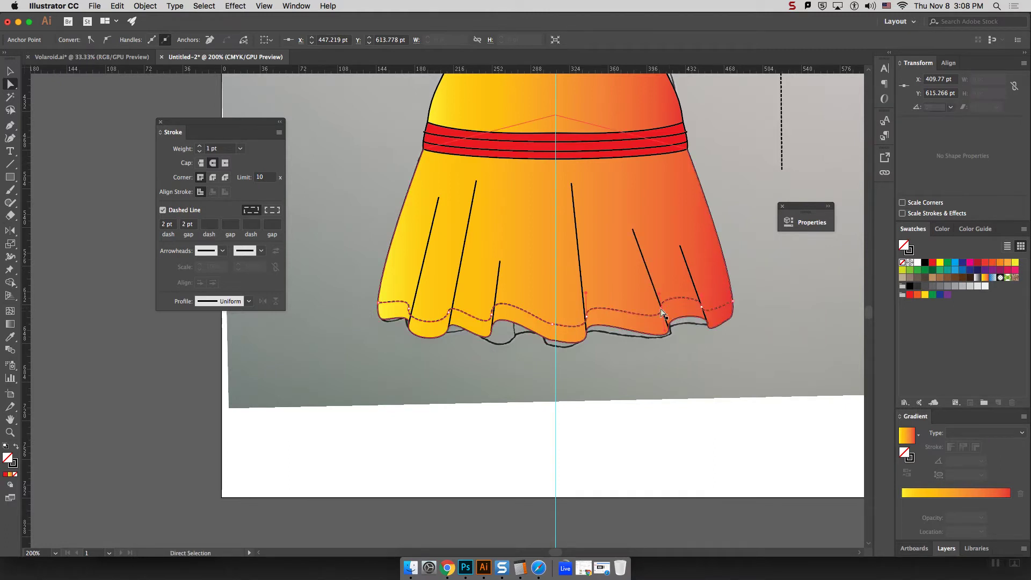
left_click(586, 315)
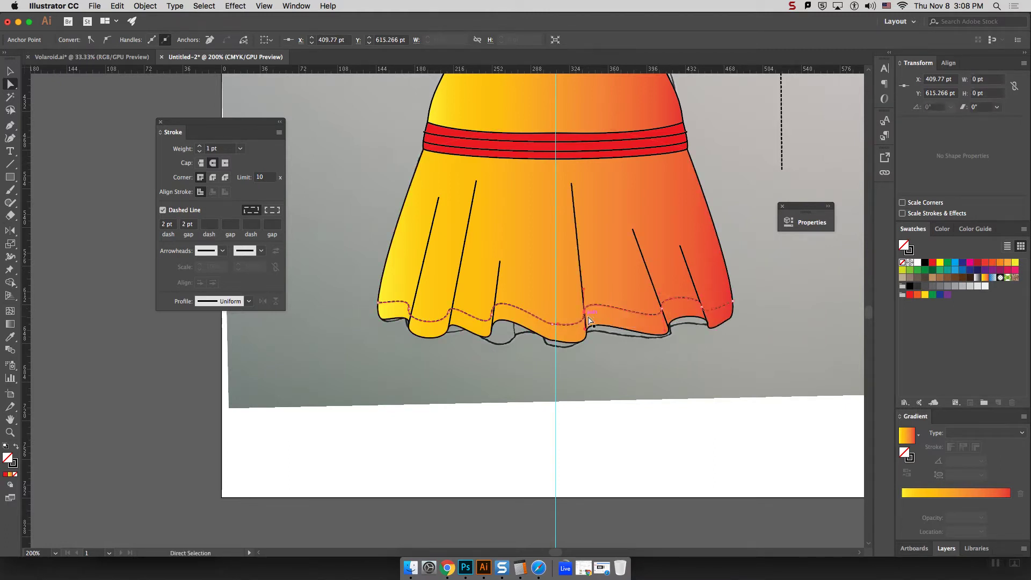
left_click_drag(494, 311, 494, 312)
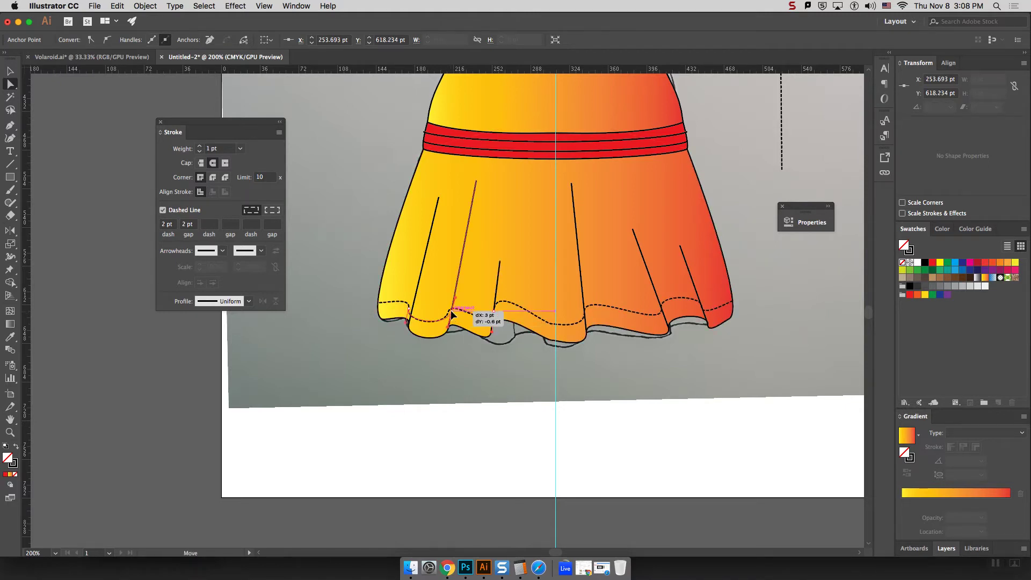
left_click(450, 312)
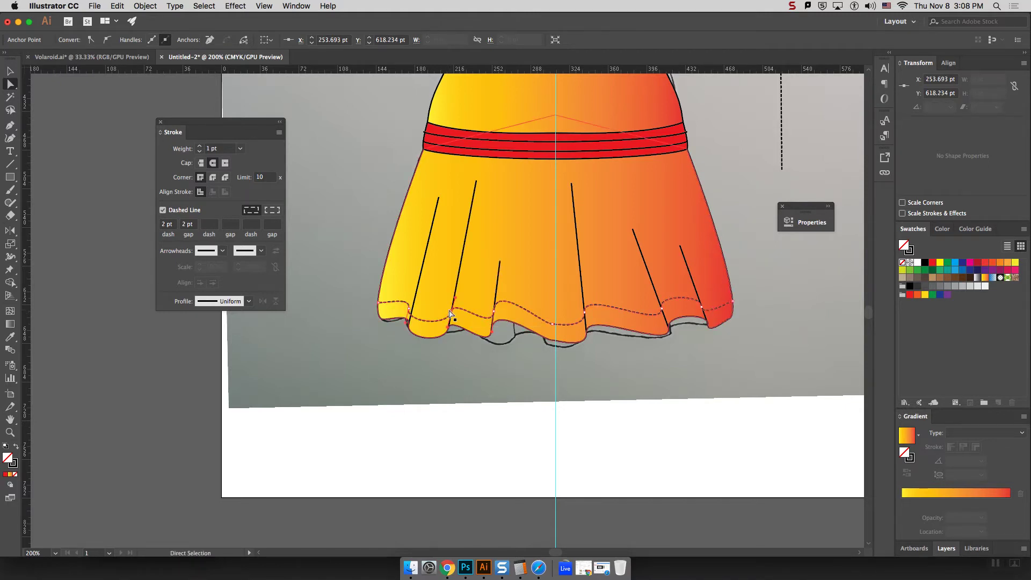
left_click(414, 311)
left_click(416, 311)
key("super+minus")
key("super+minus")
key("super+minus")
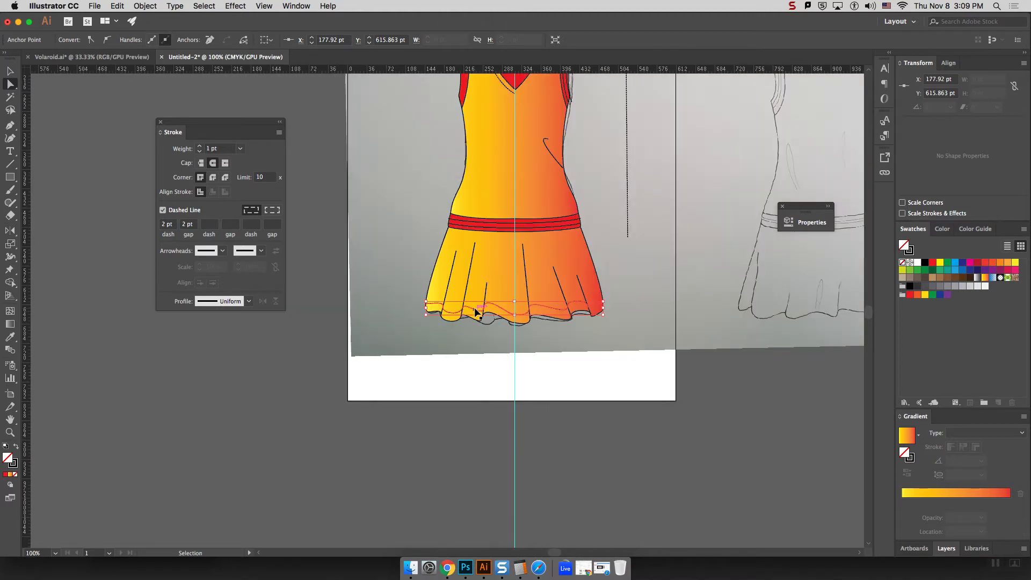
key("v")
left_click(411, 247)
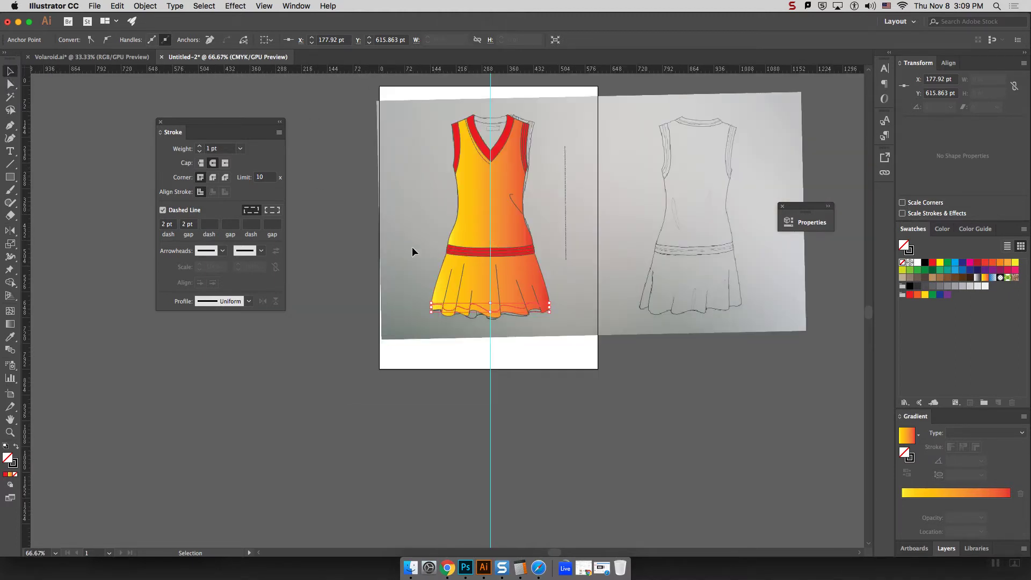
Deselect the neckline path and close the Stroke panel in the Untitled-2 dress document
left_click(482, 160)
key("super+shift+a")
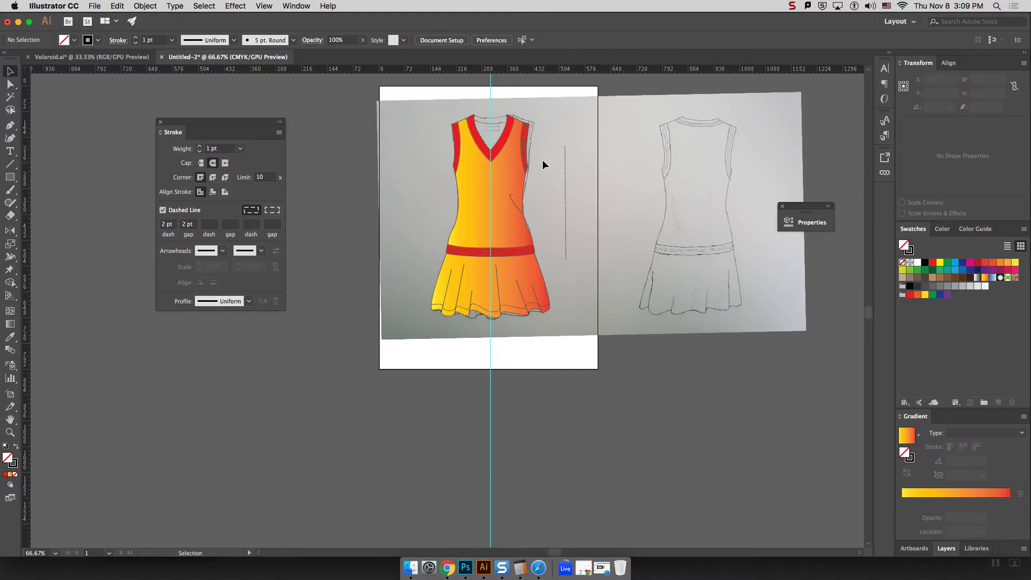
left_click_drag(175, 125, 135, 140)
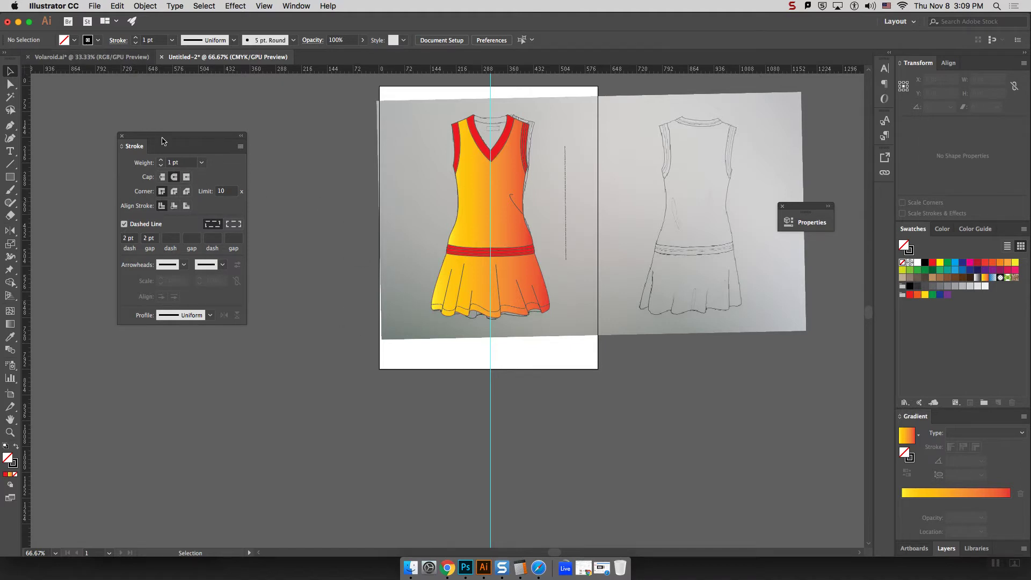
left_click(122, 136)
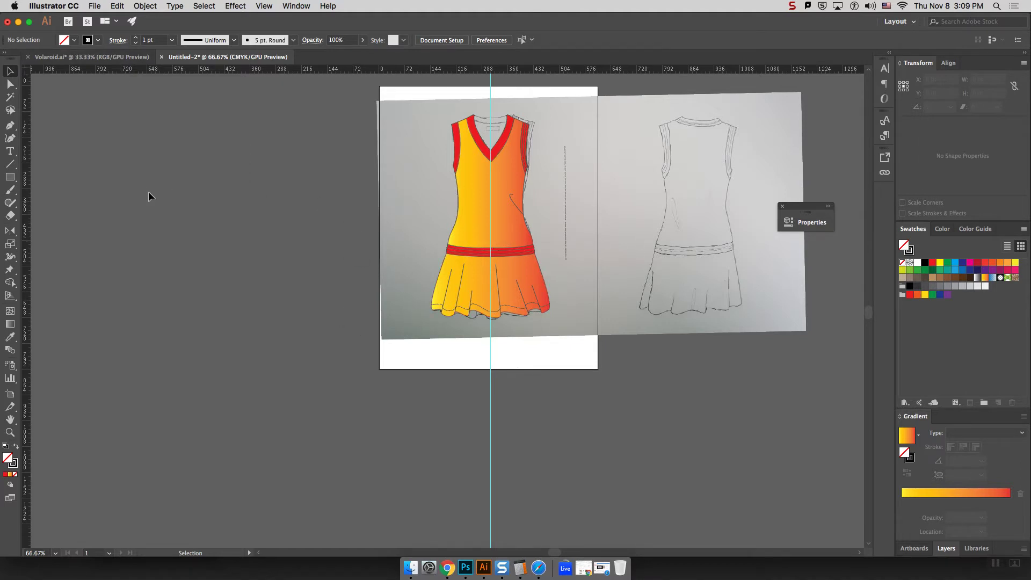
left_click(91, 57)
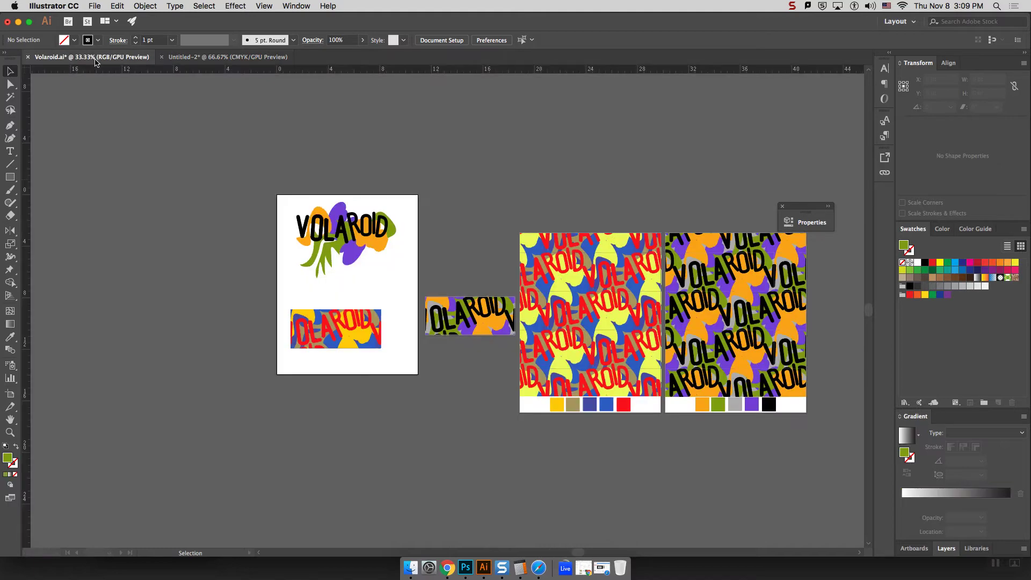
left_click(186, 58)
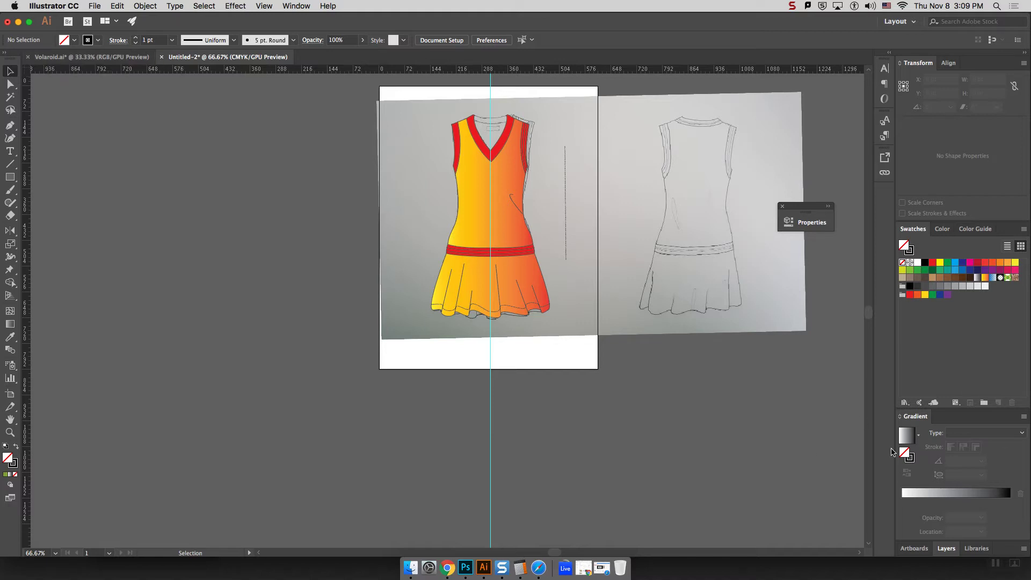
Hide Layer 1's sketch photo, delete the faint vertical line, and switch to Volaroid.ai
left_click(946, 548)
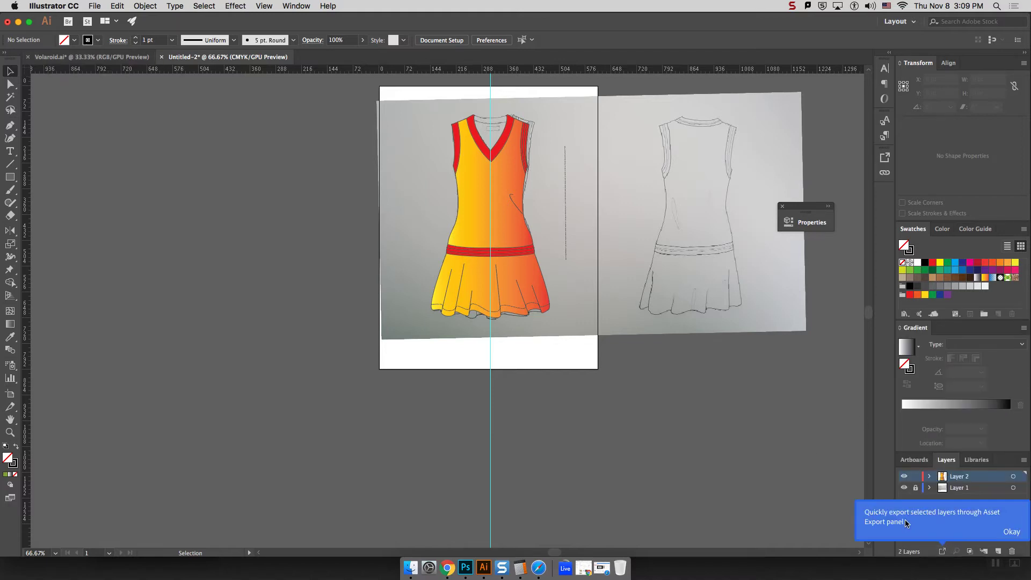
left_click(905, 488)
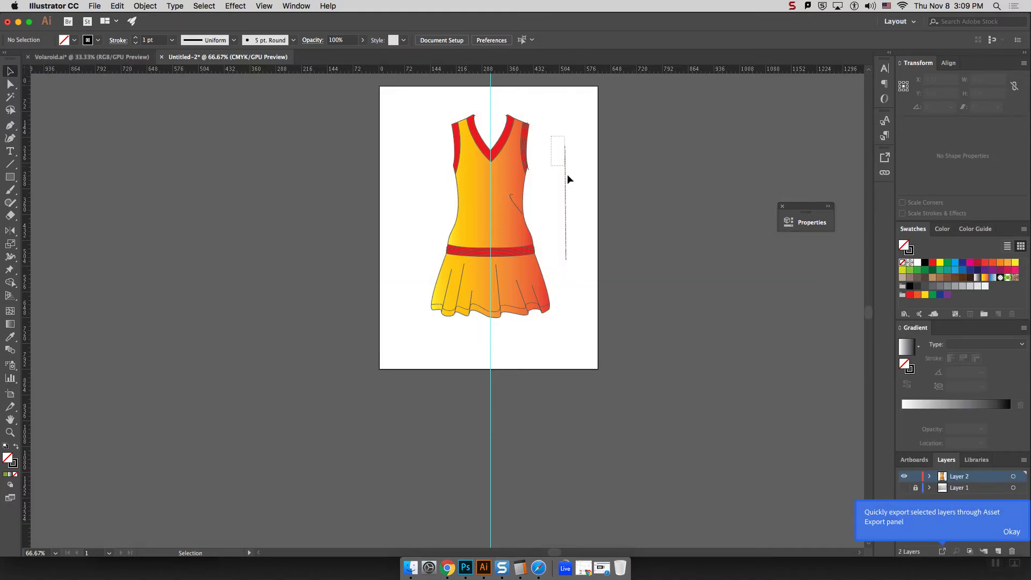
left_click_drag(568, 175, 584, 276)
key("Delete")
left_click(124, 57)
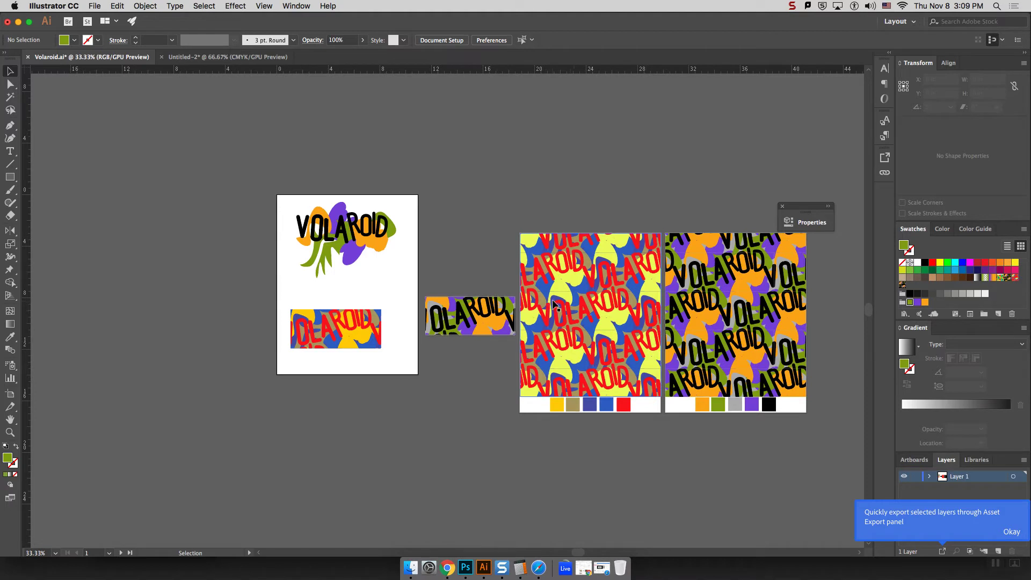
Copy the black-lettered VOLAROID pattern rectangle into Untitled-2, then delete the pasted rectangle
left_click(745, 314)
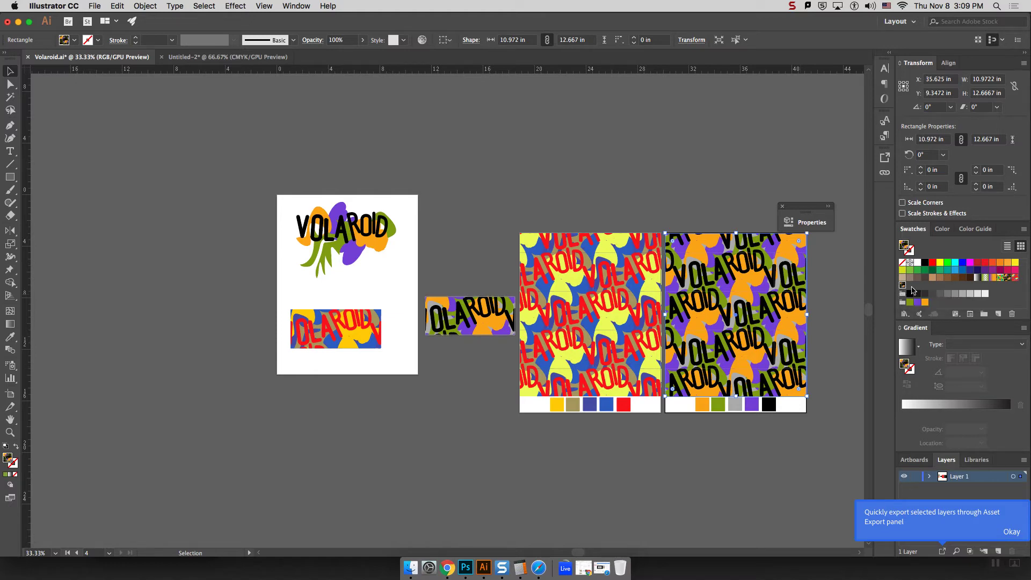
key("a")
left_click(221, 58)
key("super+v")
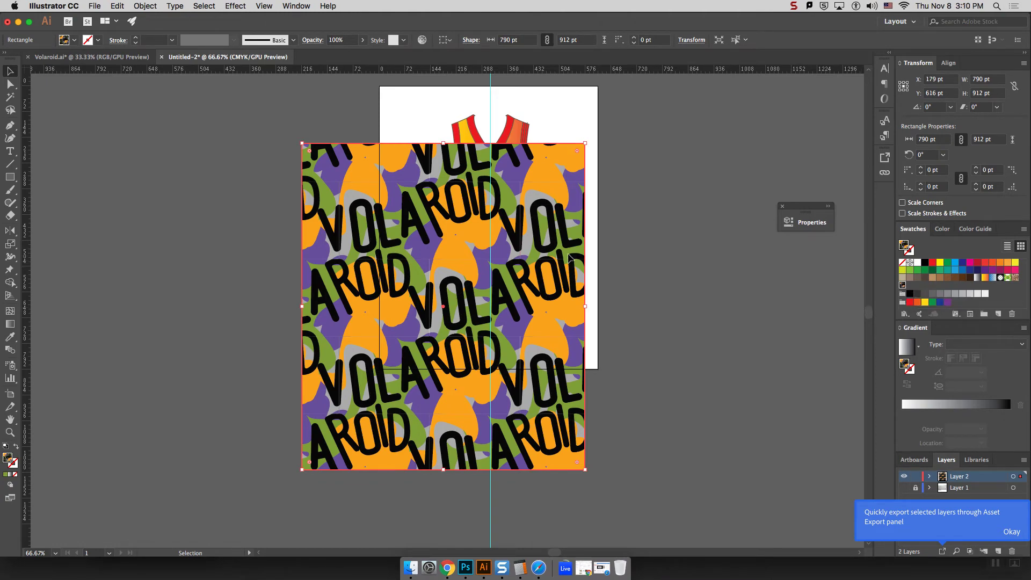
left_click_drag(545, 290, 309, 267)
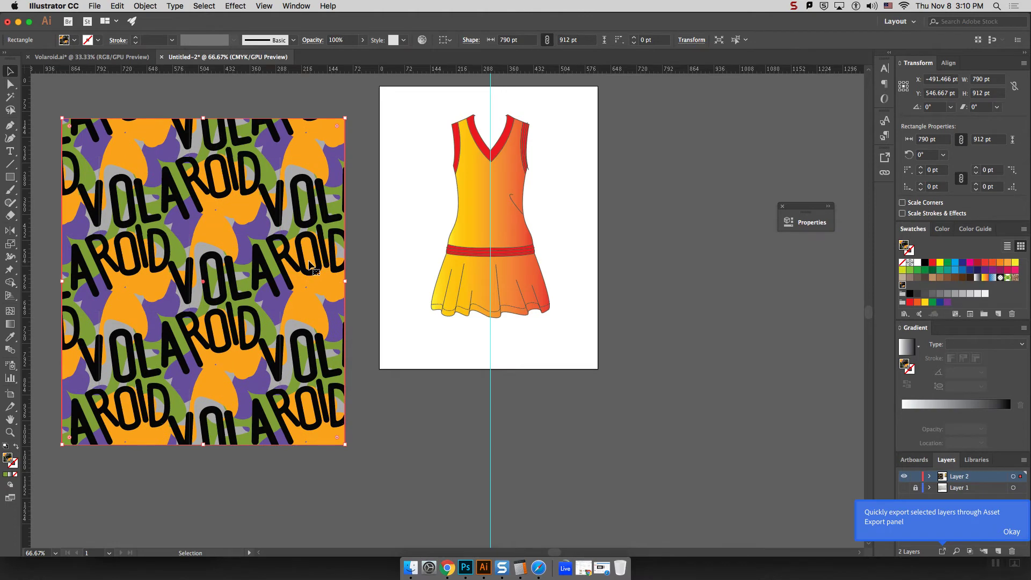
key("Delete")
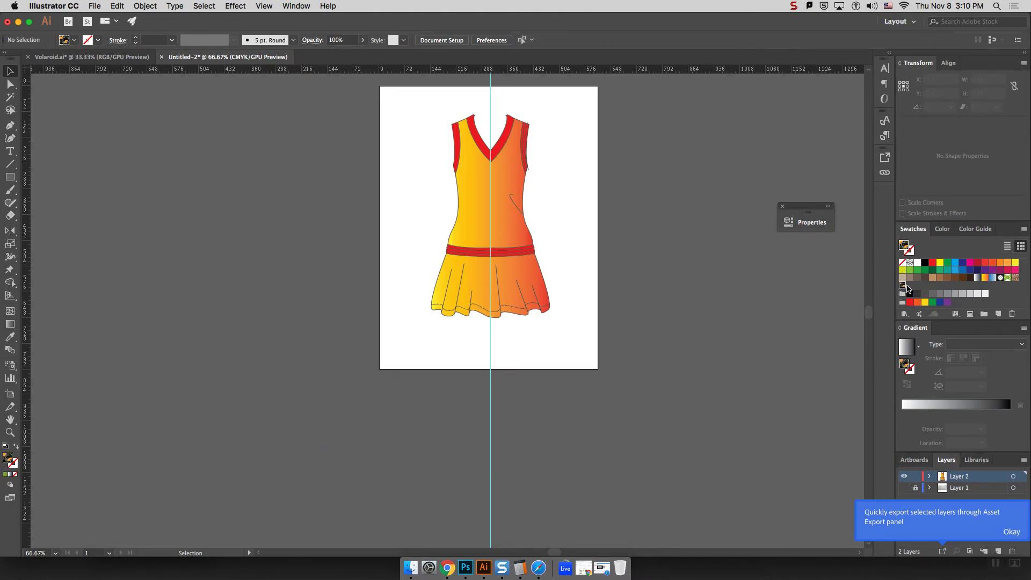
Apply the VOLAROID pattern swatch to the bodice and skirt, replacing the gradient, then select a red trim
left_click(502, 221)
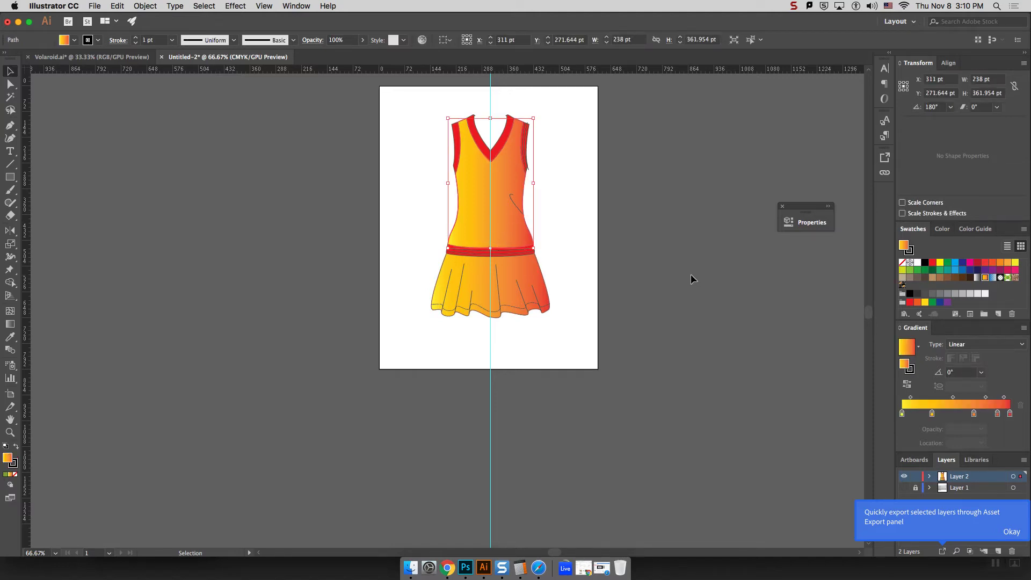
left_click(903, 286)
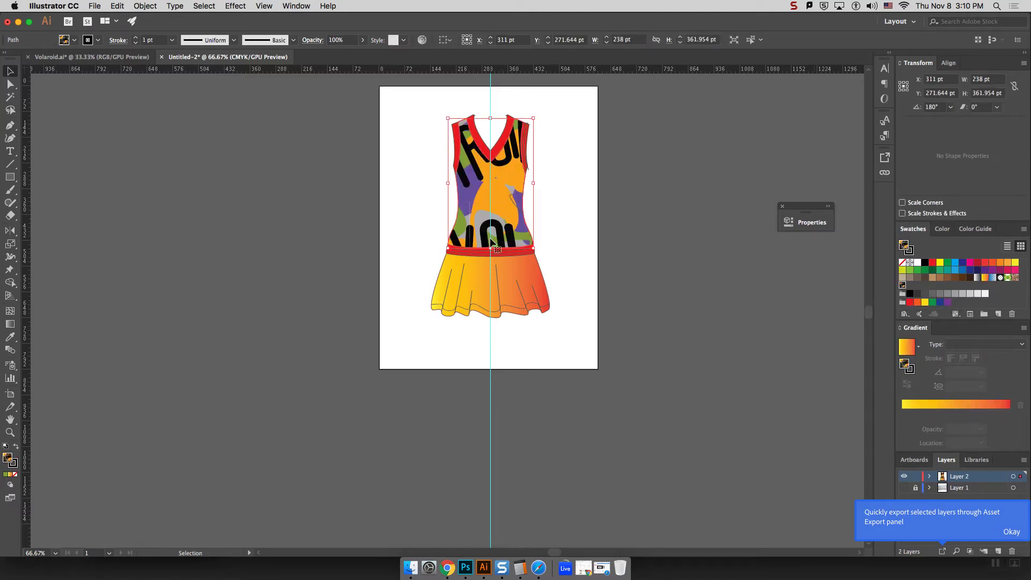
left_click(532, 275)
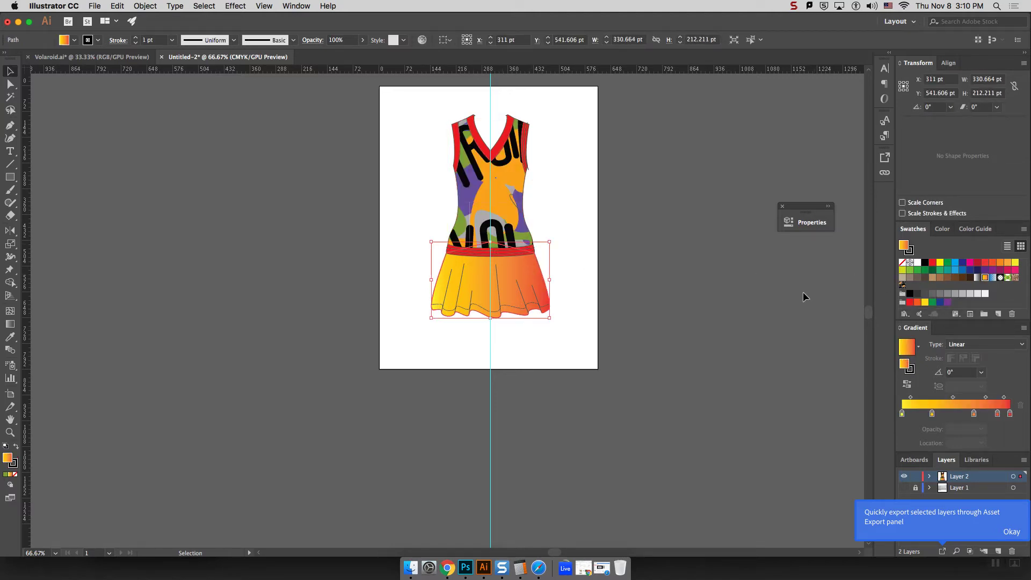
left_click(903, 286)
left_click(672, 252)
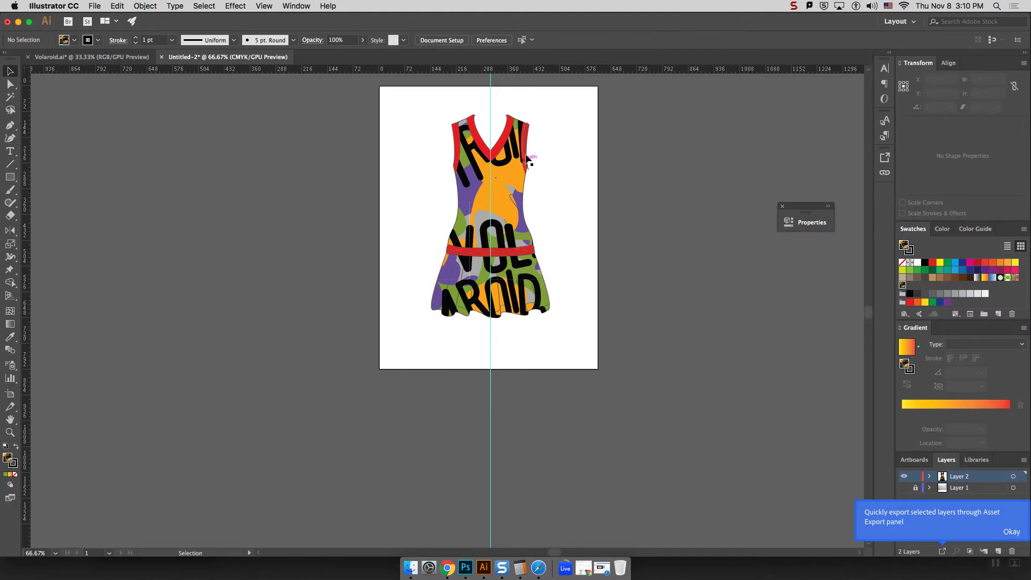
left_click(529, 131)
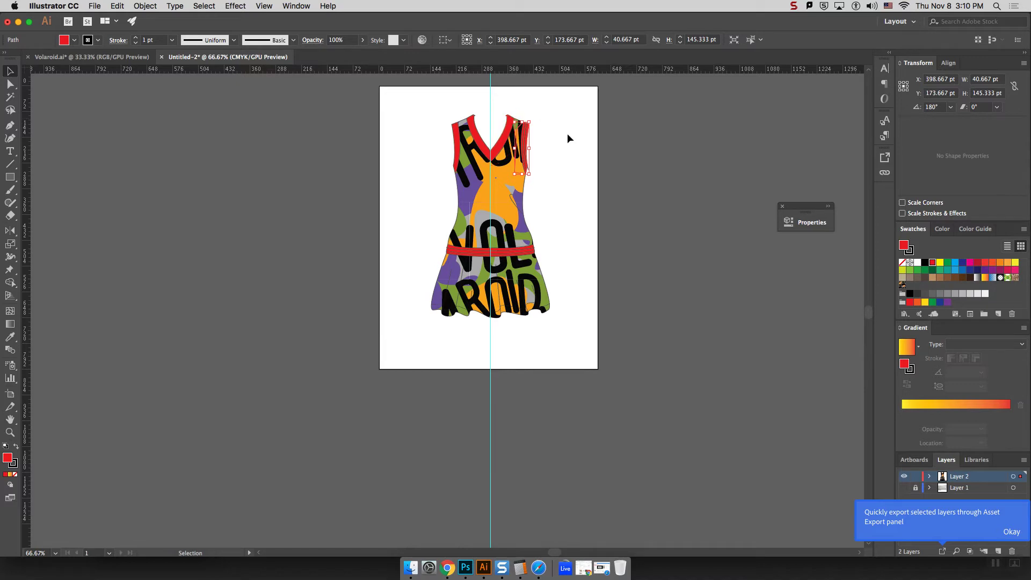
key("super+z")
key("super+z")
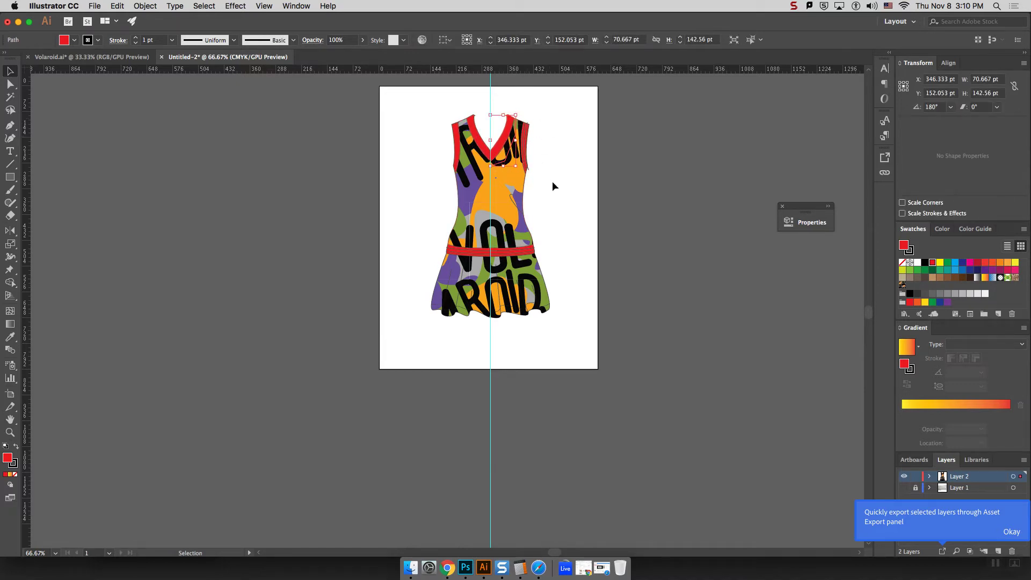
Select all trims via Select > Same > Opacity and change their fill to orange
left_click(213, 7)
mouse_move(247, 105)
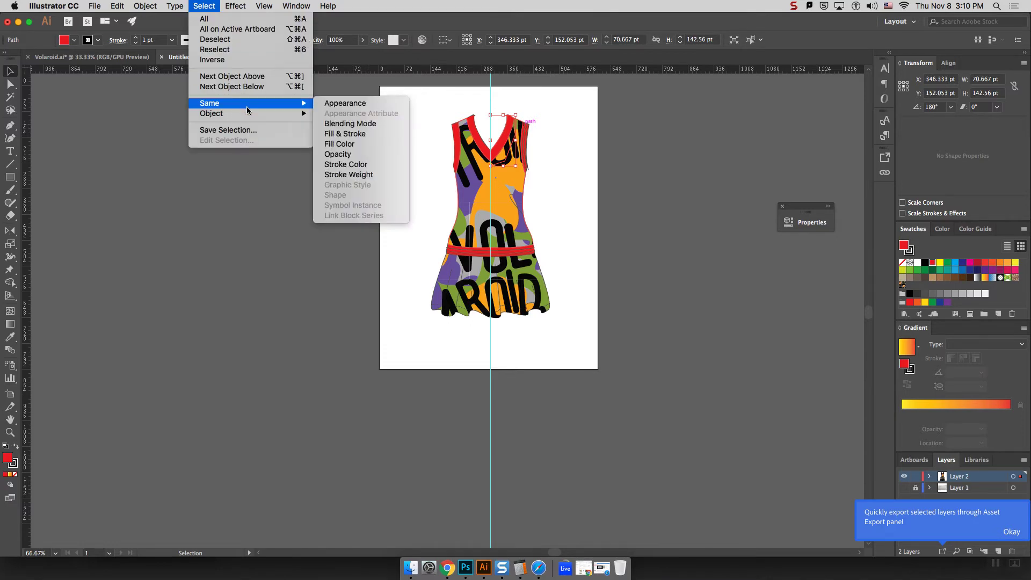
left_click(370, 155)
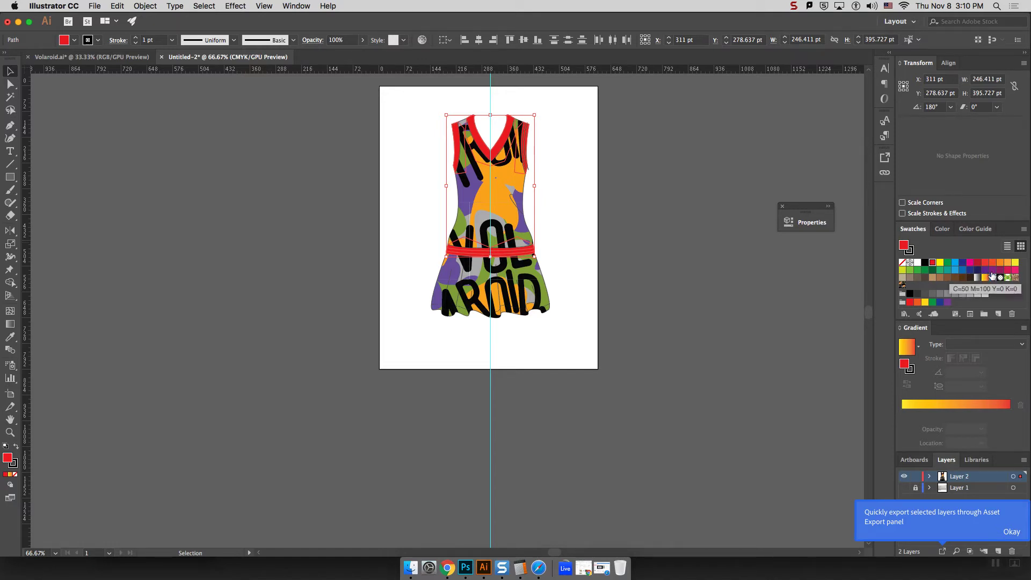
left_click(992, 272)
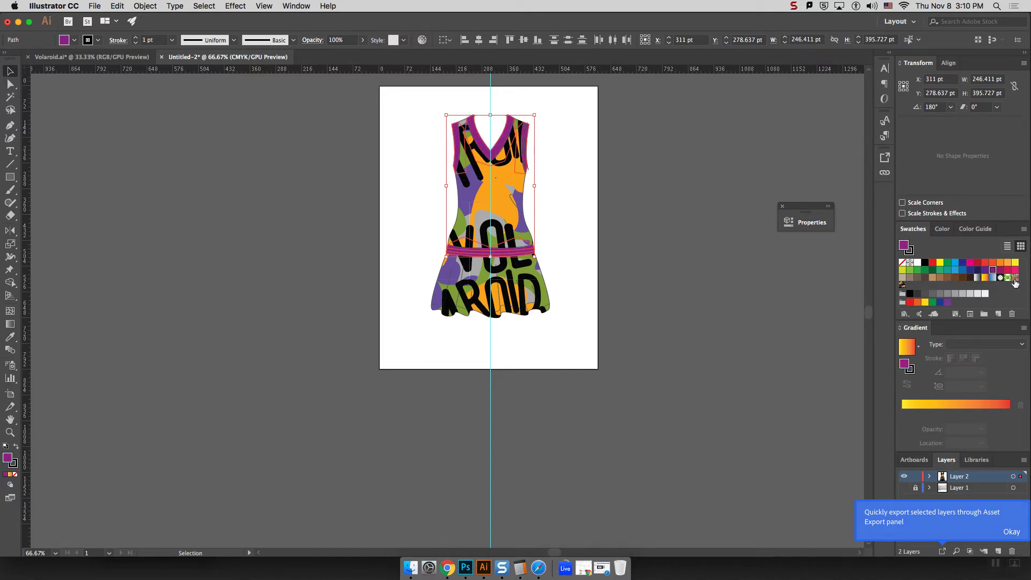
left_click(1007, 263)
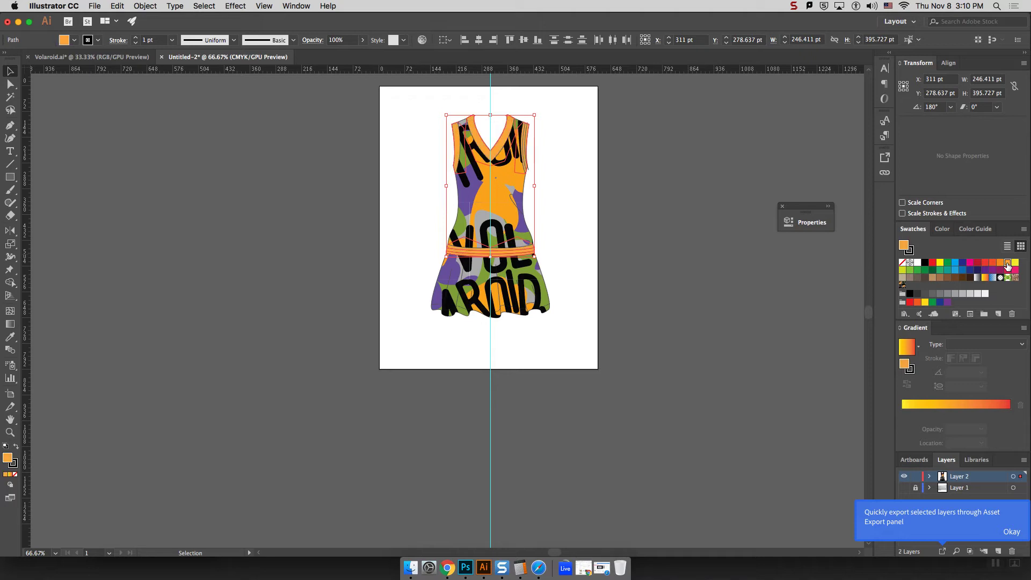
left_click(591, 216)
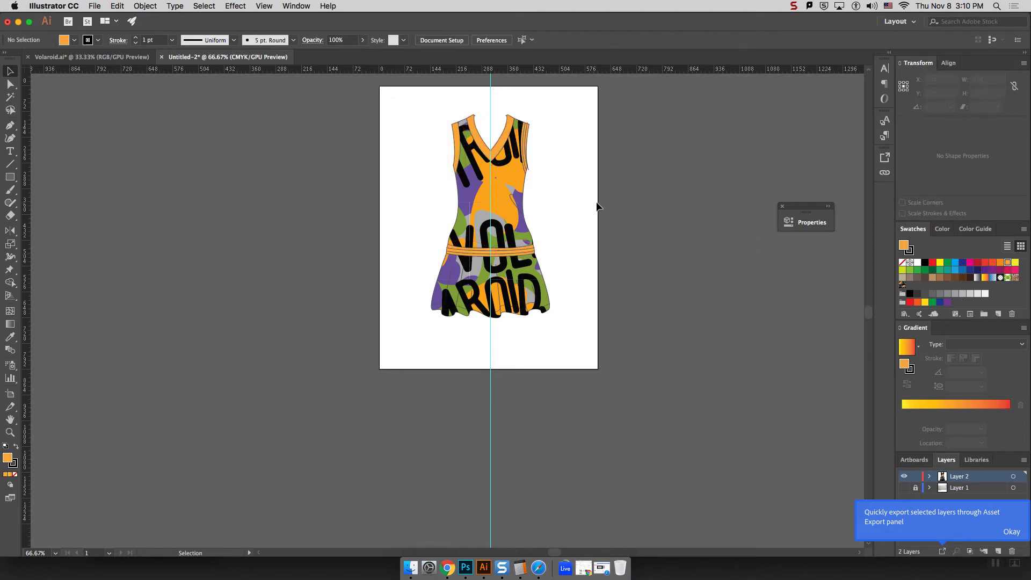
Scale the bodice's pattern uniformly to 22% with only Transform Patterns checked
left_click(513, 189)
right_click(513, 191)
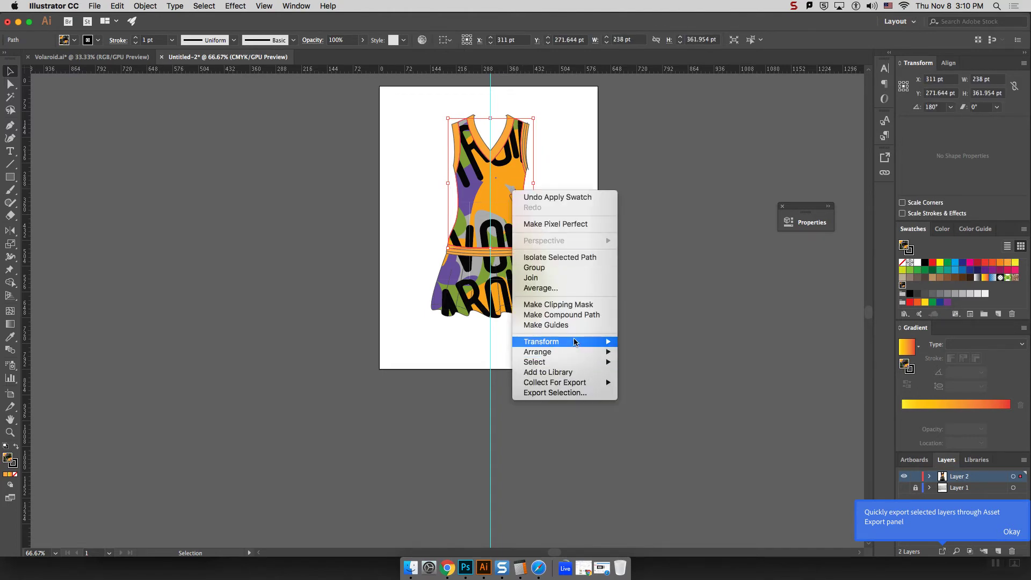
mouse_move(574, 341)
left_click(665, 391)
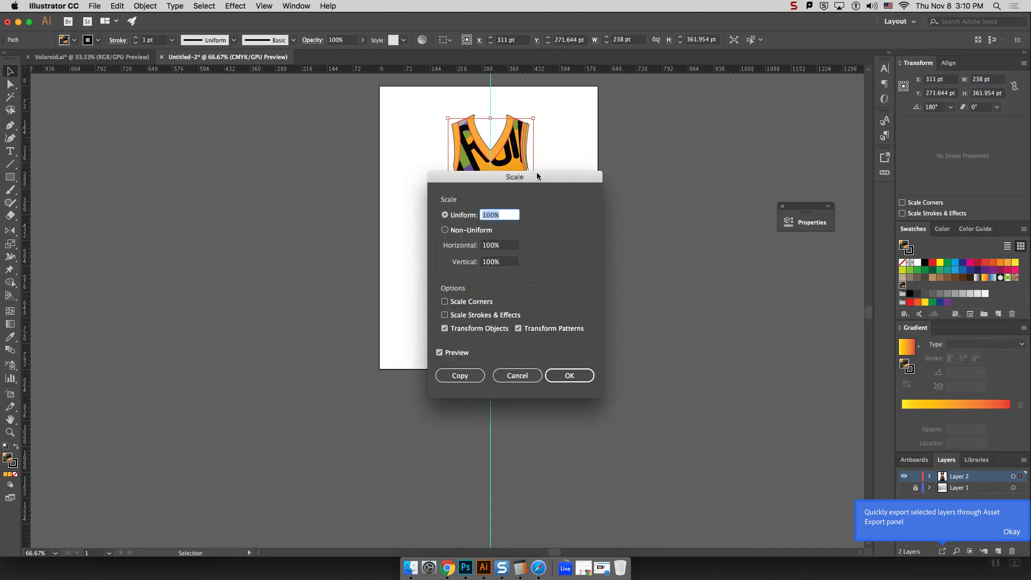
left_click_drag(537, 175, 716, 123)
left_click(684, 276)
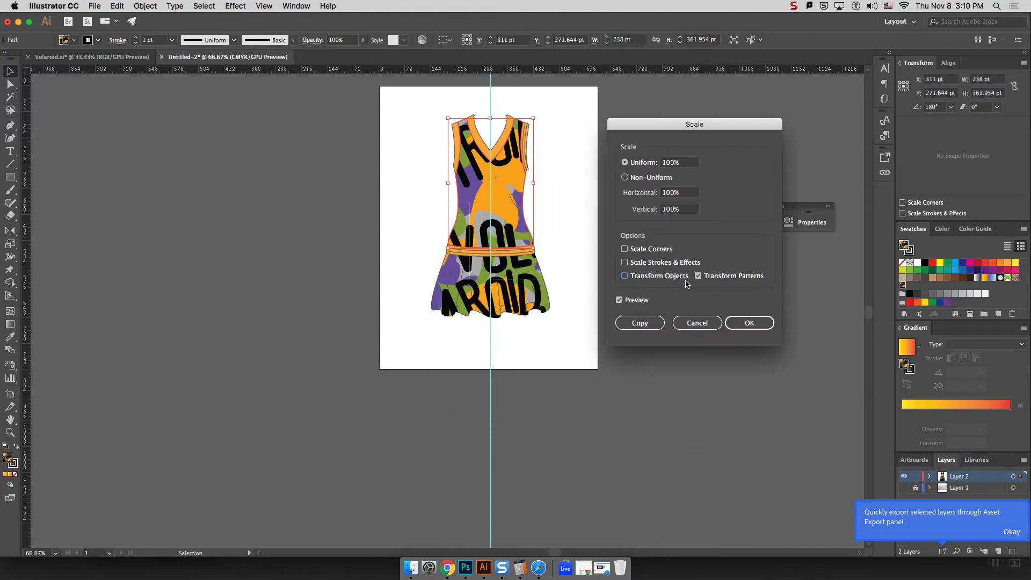
left_click(686, 162)
type("19")
key("Tab")
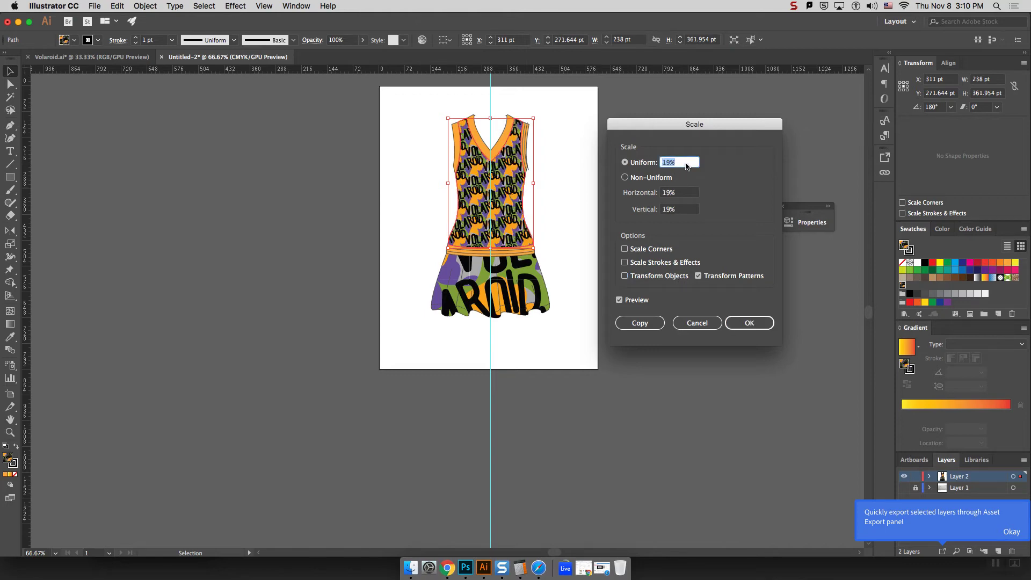
key("Up")
key("Up")
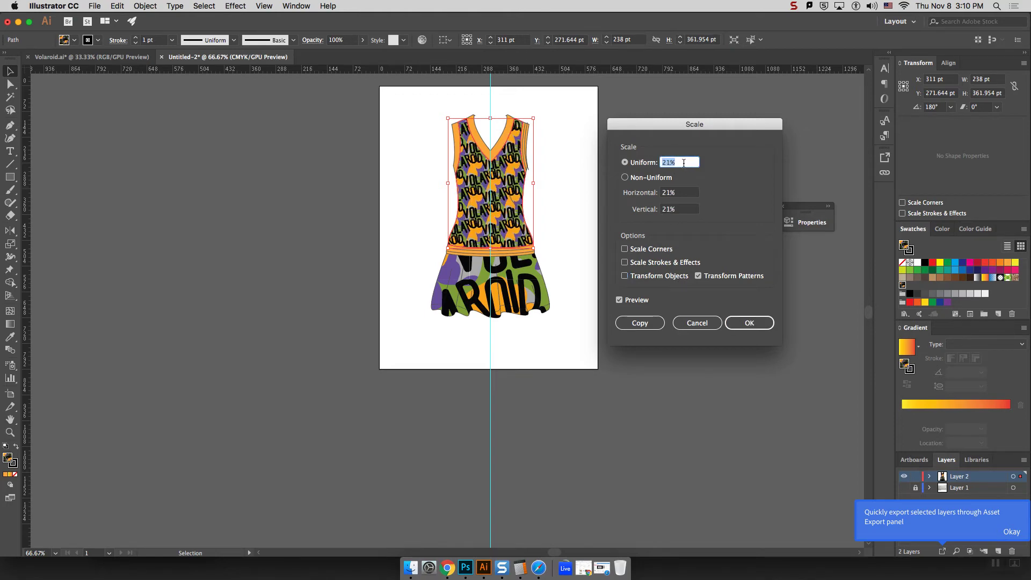
key("Up")
left_click(767, 326)
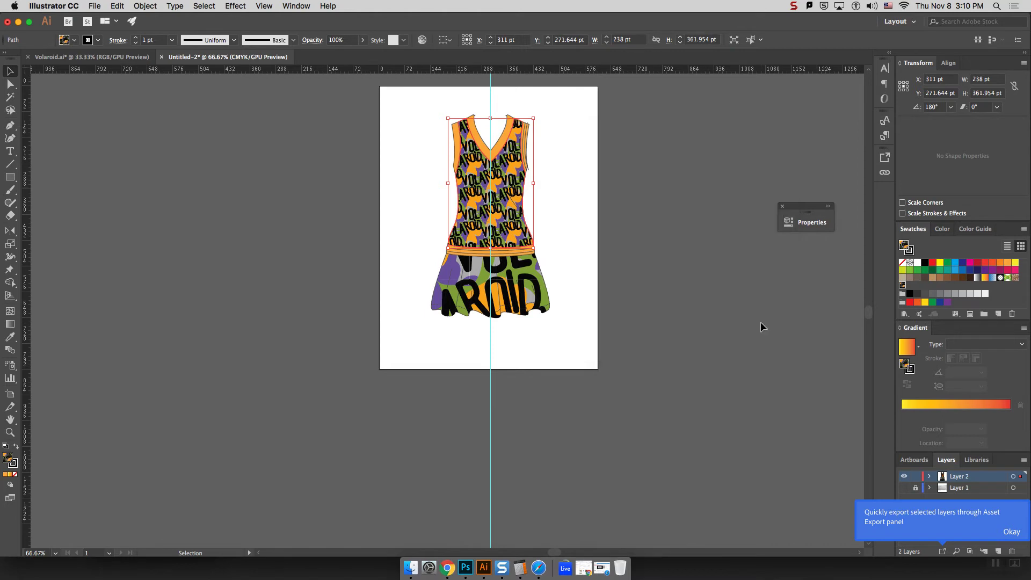
left_click(537, 278)
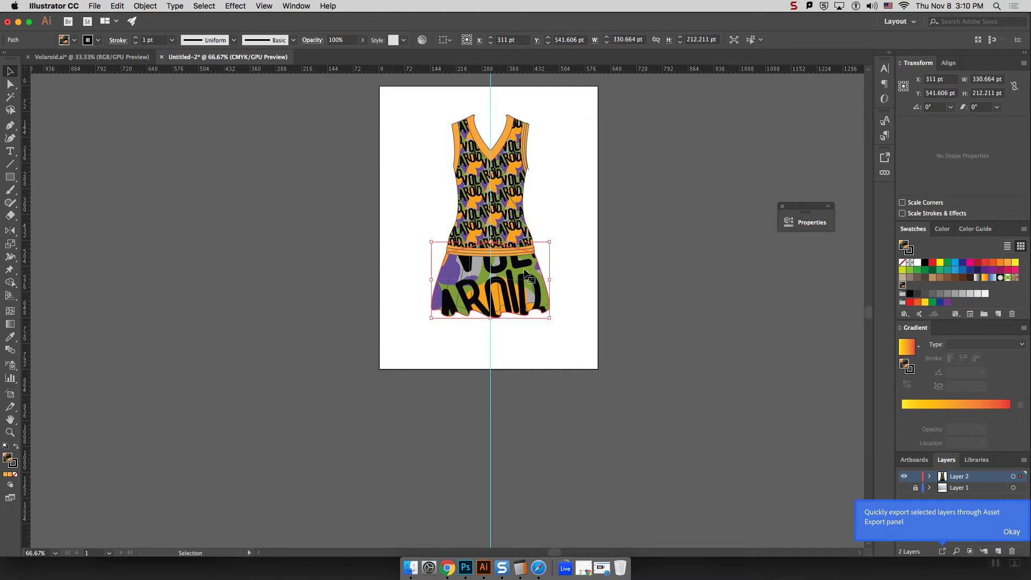
Apply the same 22% pattern-only scale to the skirt and deselect it
right_click(530, 271)
mouse_move(633, 463)
mouse_move(602, 424)
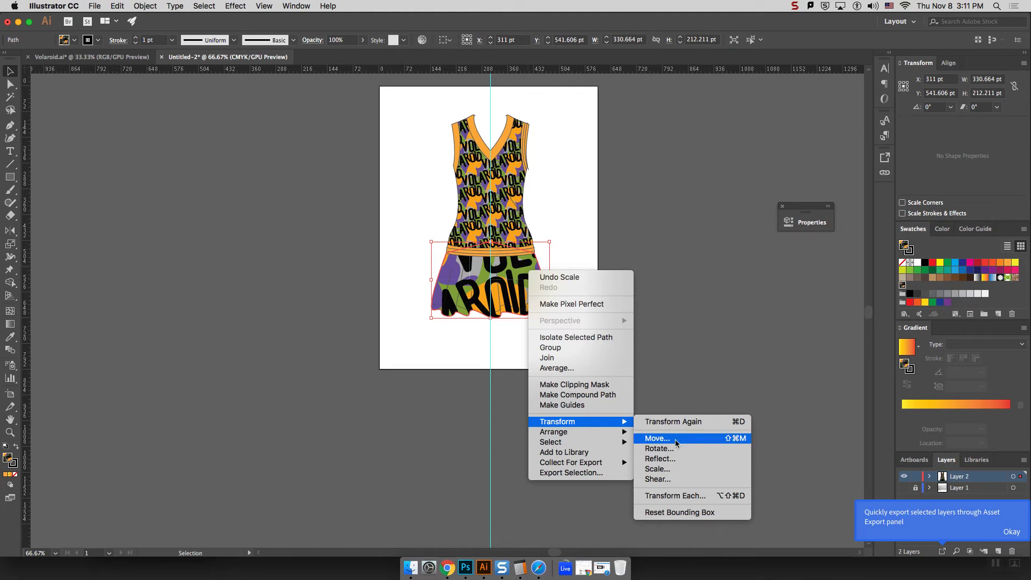
left_click(673, 469)
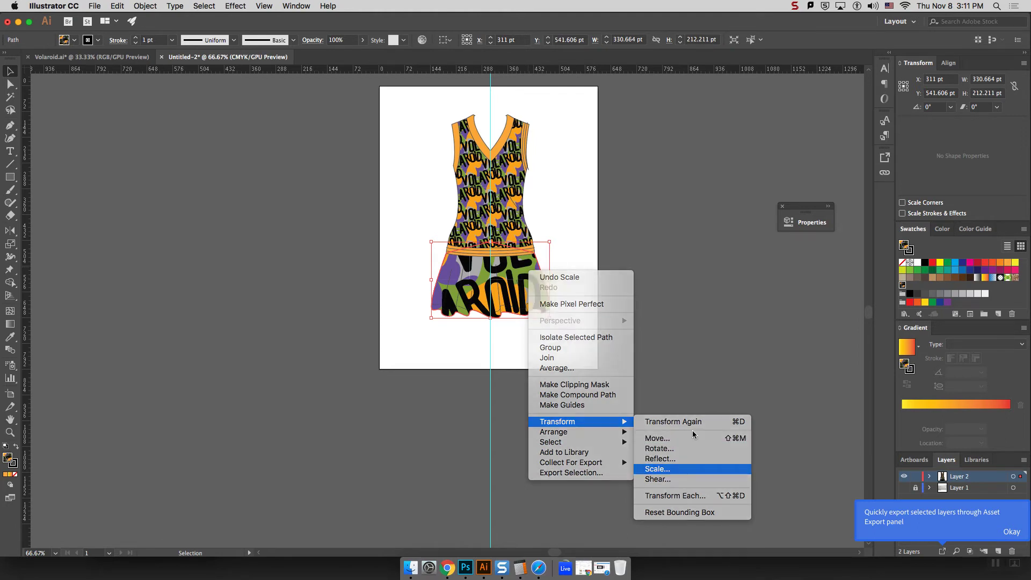
left_click(749, 323)
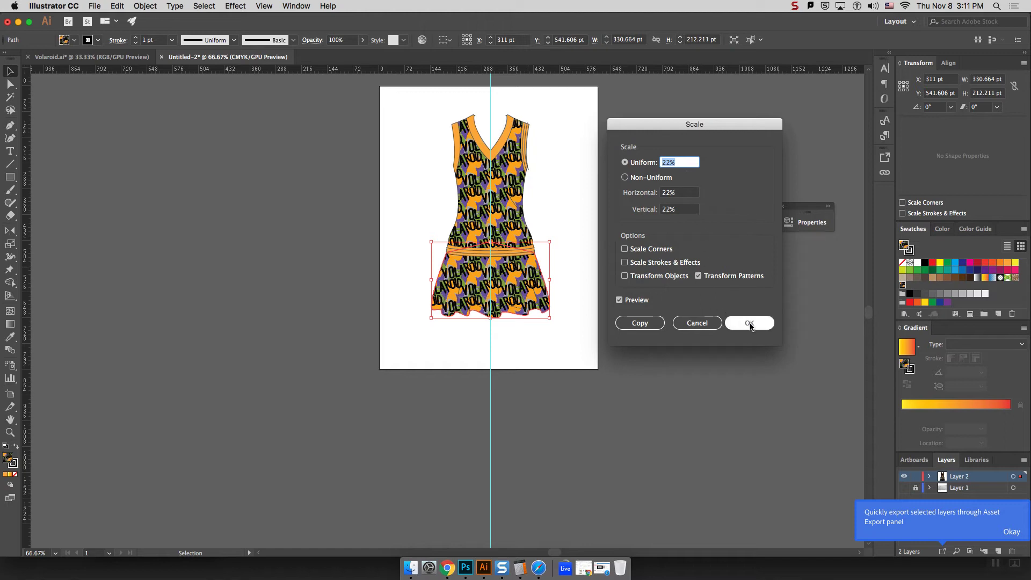
left_click(414, 167)
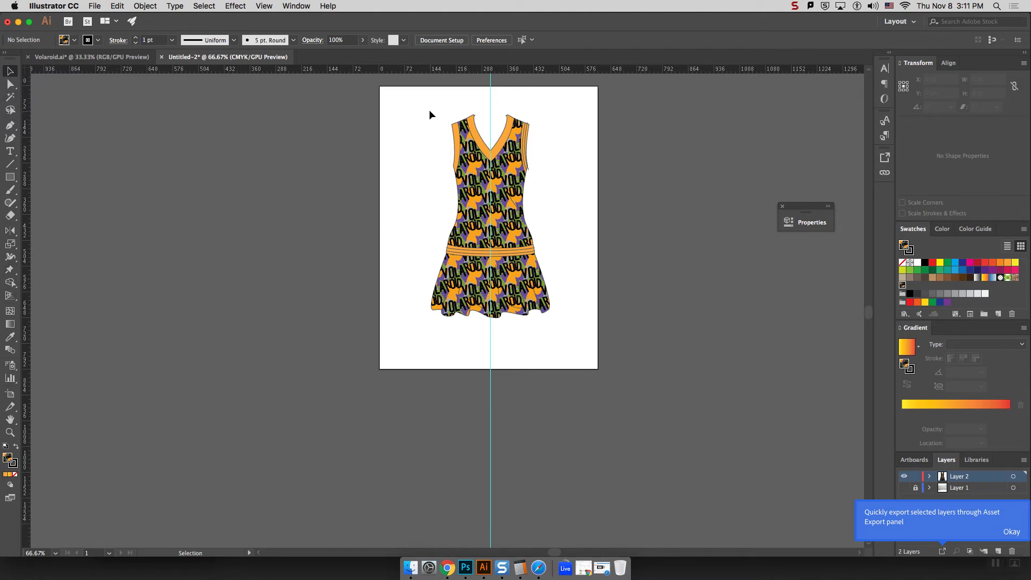
Paste a copy of the whole dress and move it left of the artboard
left_click_drag(430, 114, 584, 340)
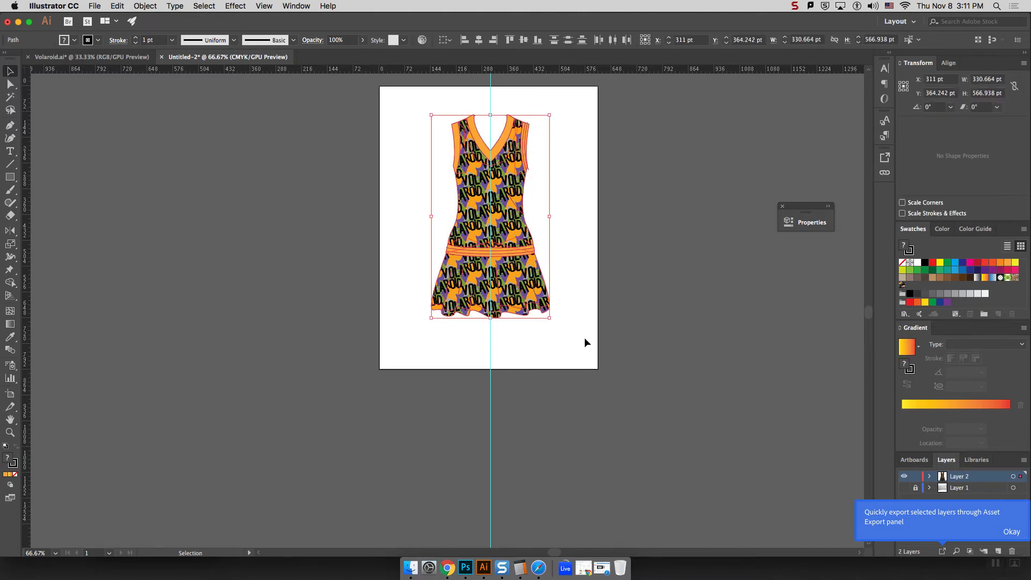
key("super+v")
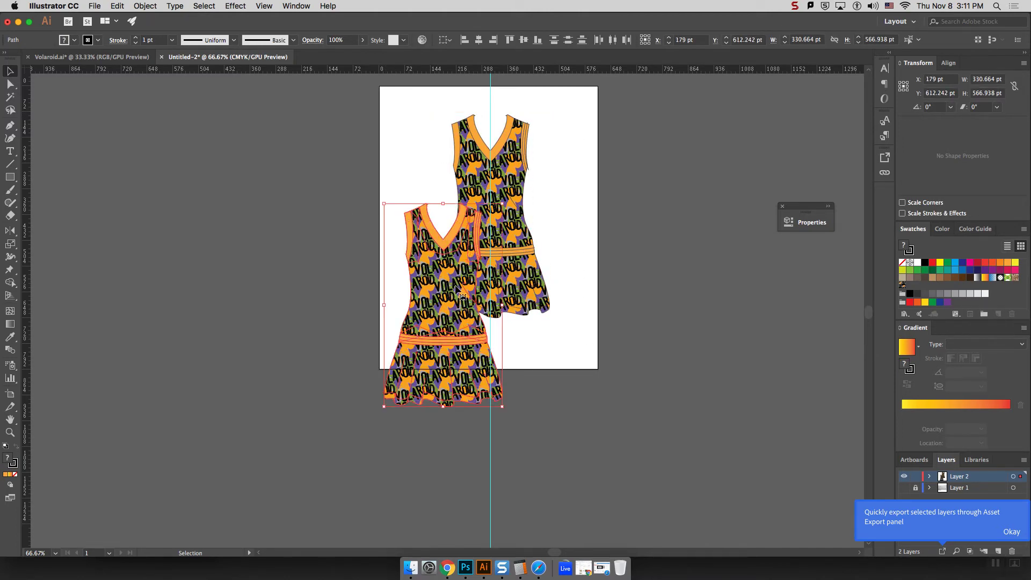
left_click_drag(458, 291, 268, 231)
left_click(340, 257)
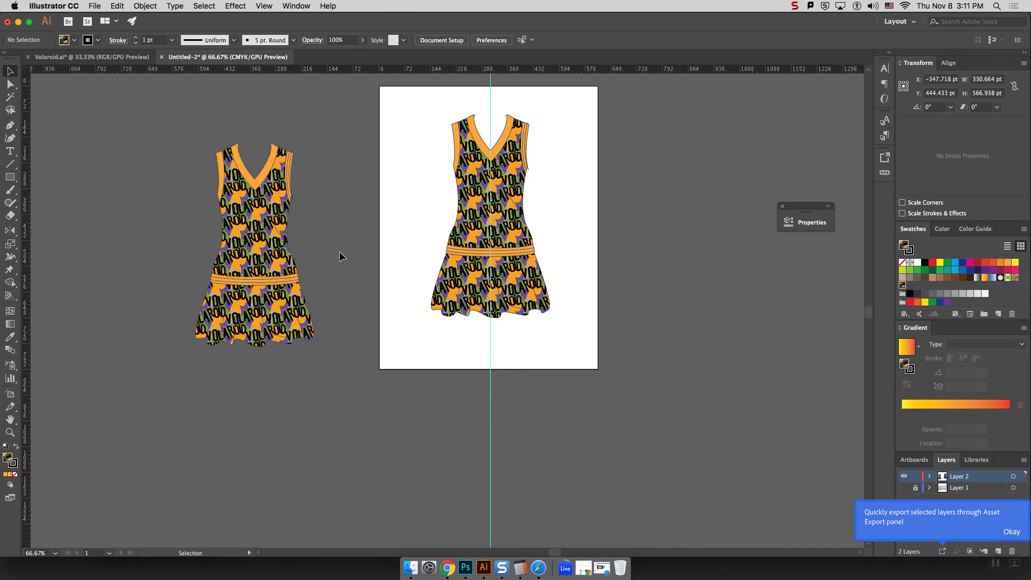
Fill the left dress copy with the white swatch
key("super+a")
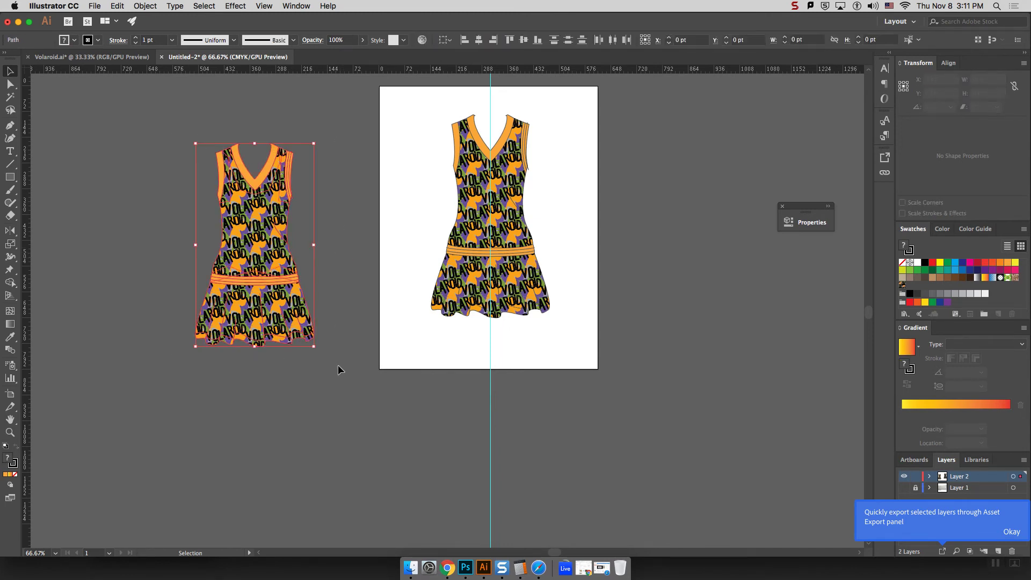
left_click(985, 295)
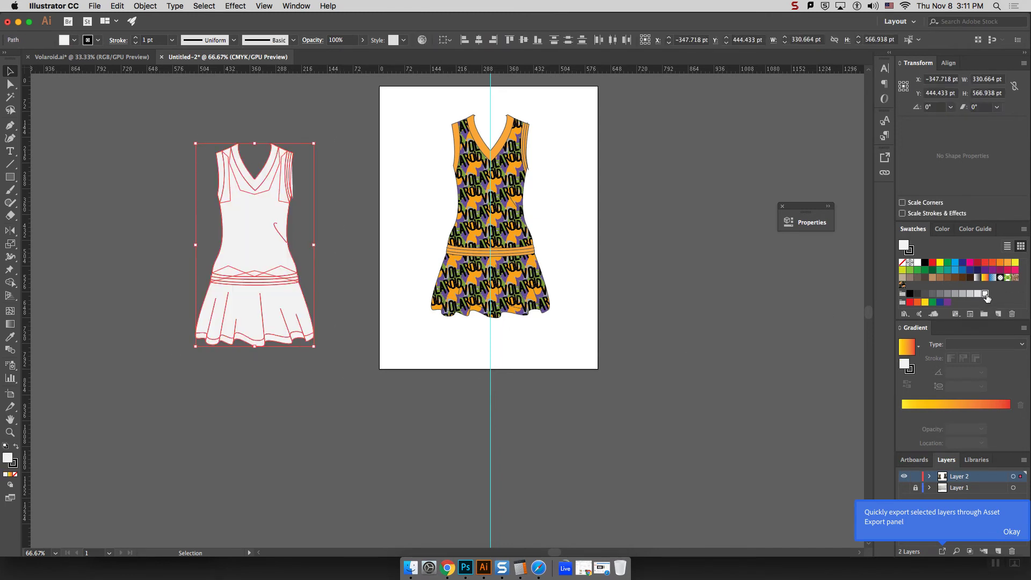
left_click(354, 214)
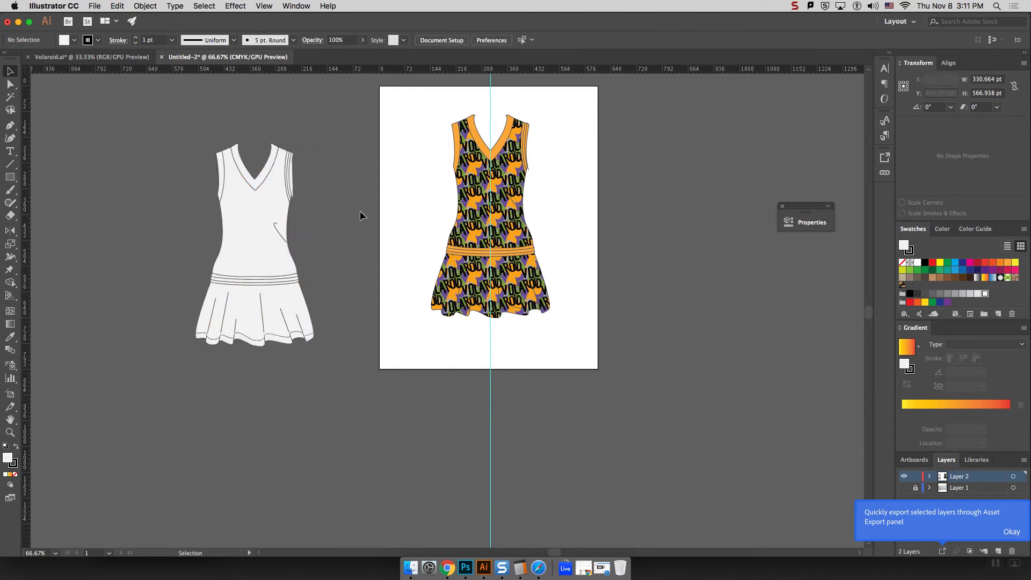
left_click(295, 179)
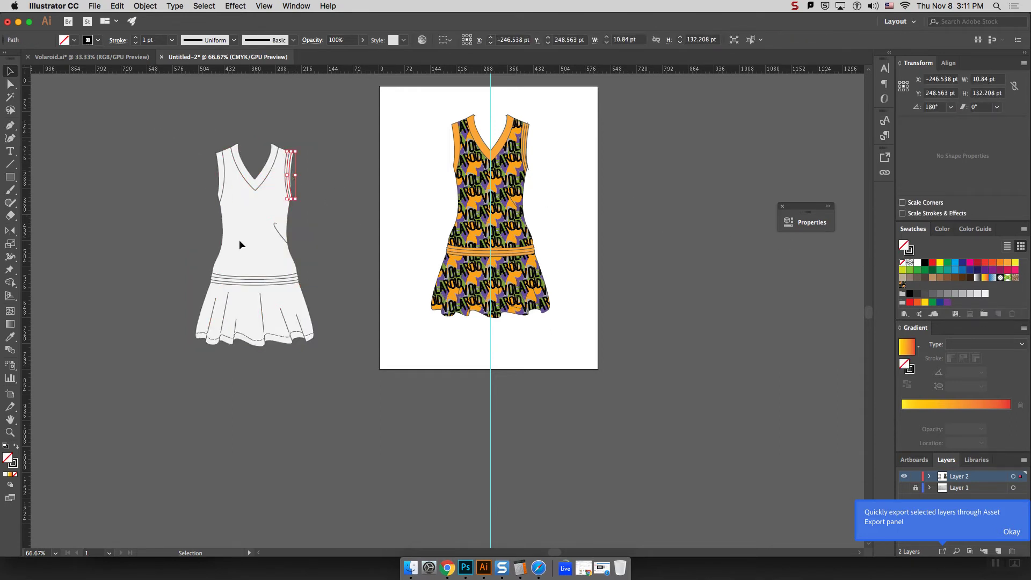
key("super+a")
key("super+equal")
key("super+equal")
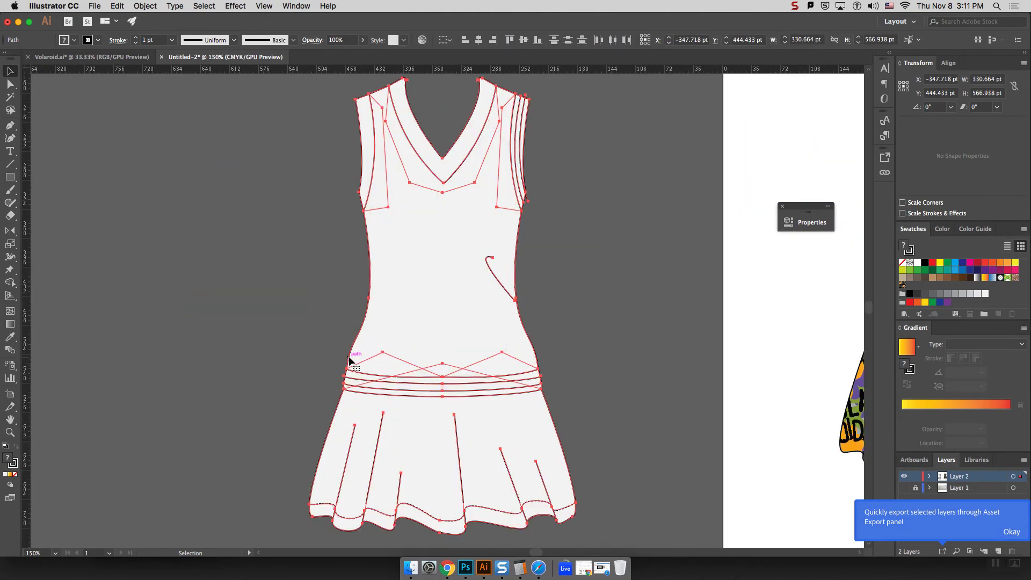
key("super+minus")
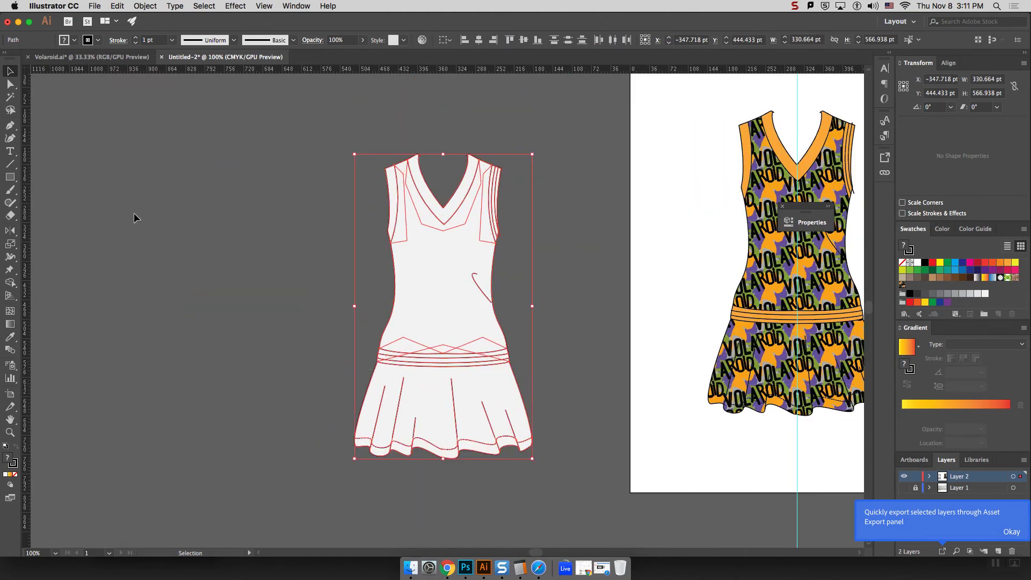
Puppet Warp the white dress: pin shoulders and waist, cinch the waist, flare both hem sides
left_click(9, 270)
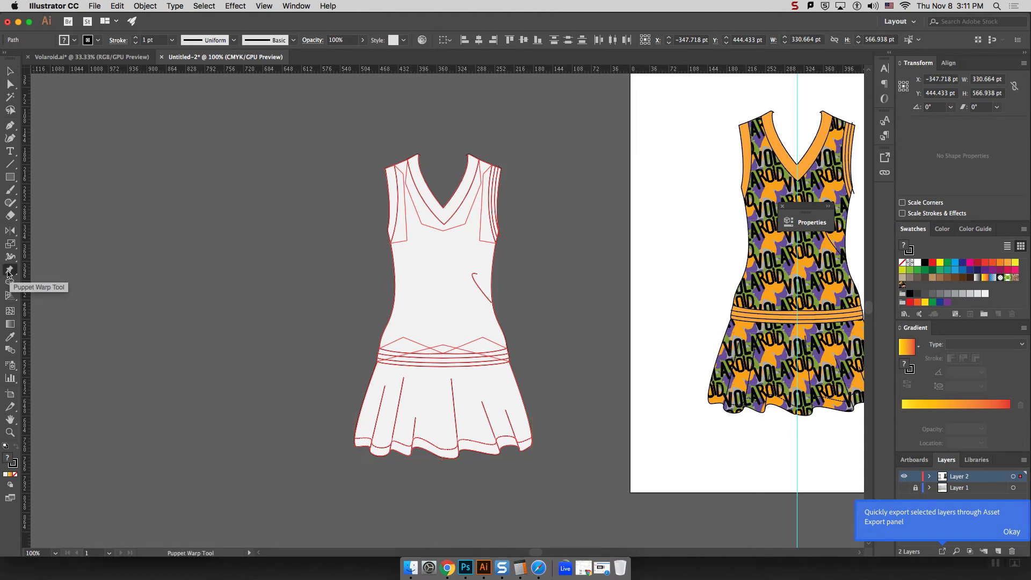
scroll(483, 284, "down", 1)
left_click(401, 168)
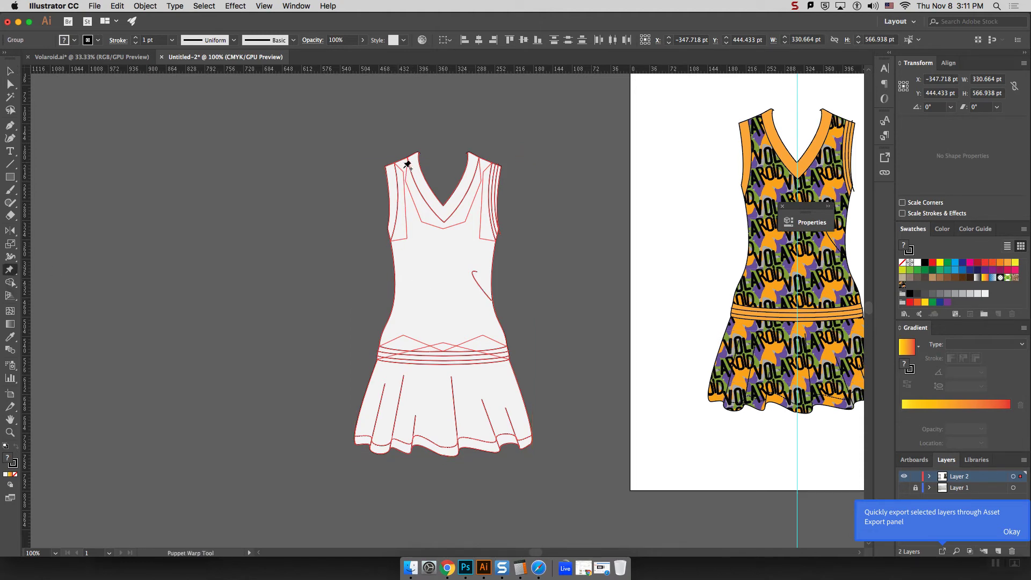
left_click(478, 169)
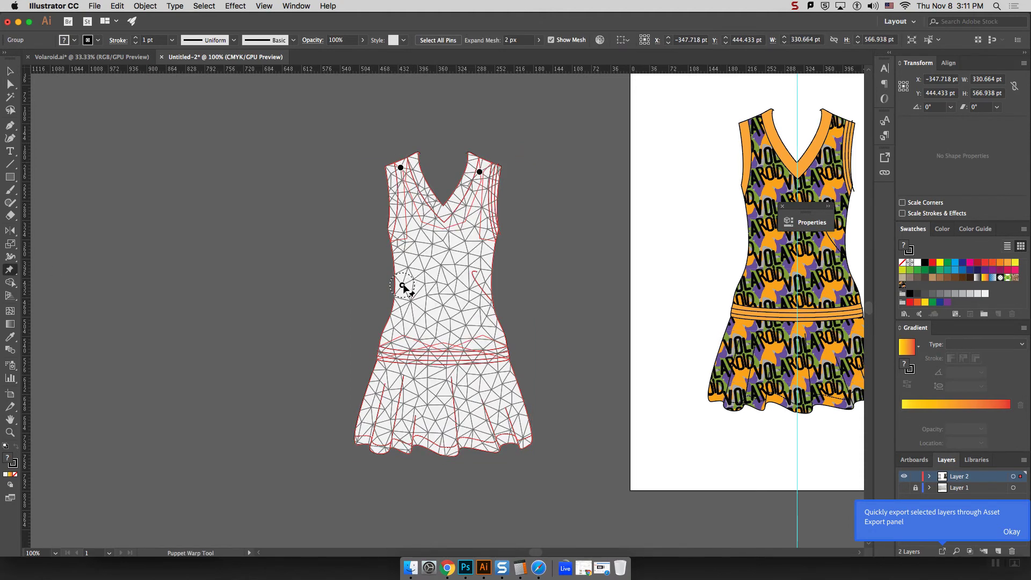
left_click(415, 288)
left_click(495, 283)
left_click_drag(497, 288, 466, 292)
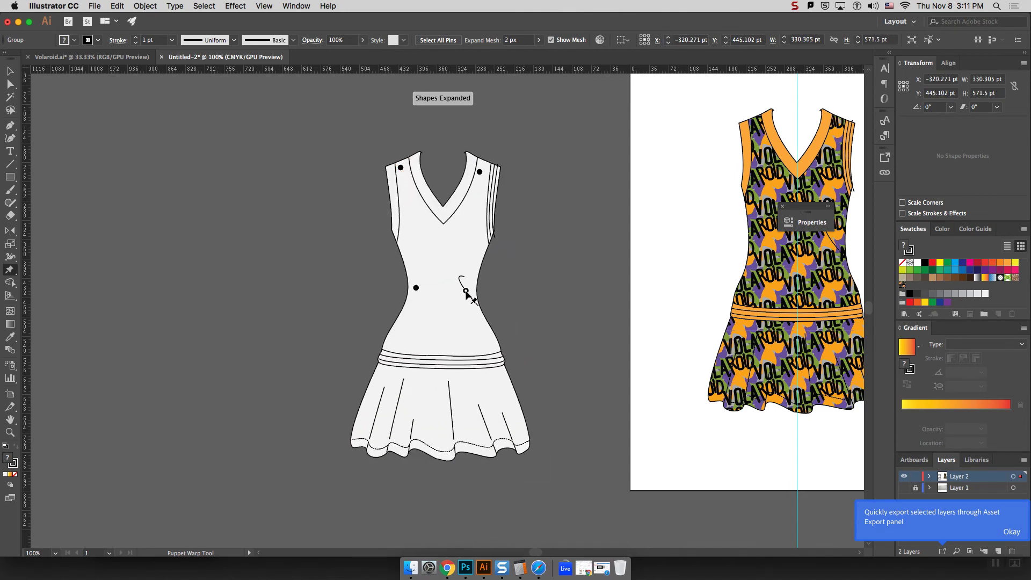
left_click(520, 435)
left_click_drag(520, 435, 537, 406)
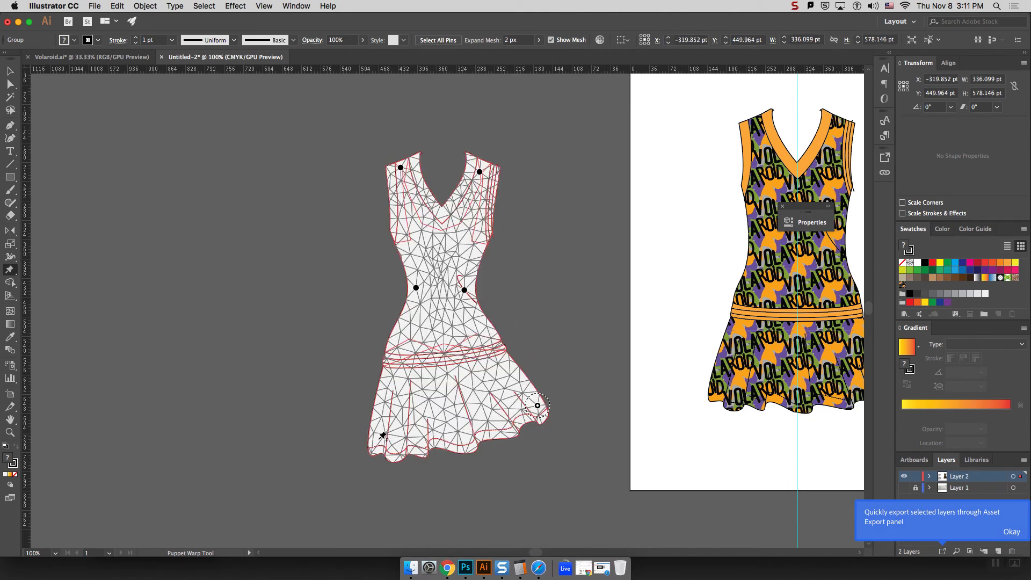
left_click_drag(376, 442, 329, 412)
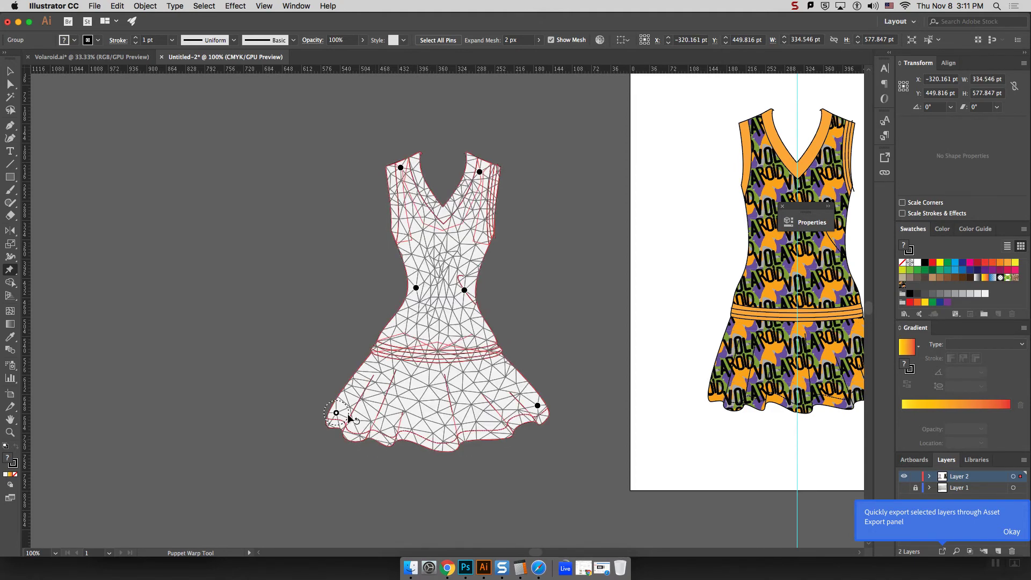
scroll(453, 151, "right", 1)
key("super+minus")
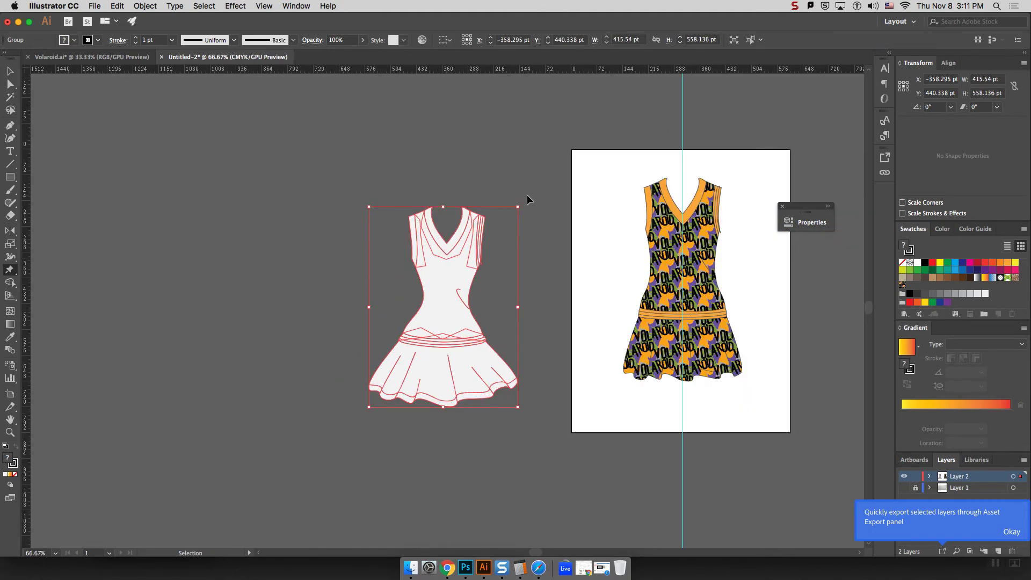
Move the warped white dress nearer the artboard, then switch to Photoshop
key("v")
left_click(3, 68)
key("Return")
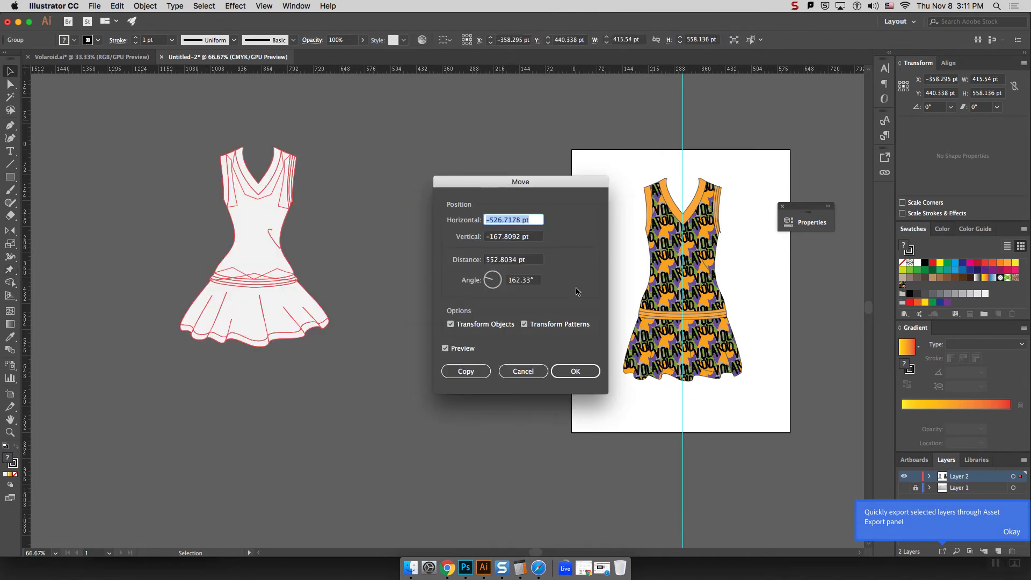
left_click(575, 371)
left_click(413, 250)
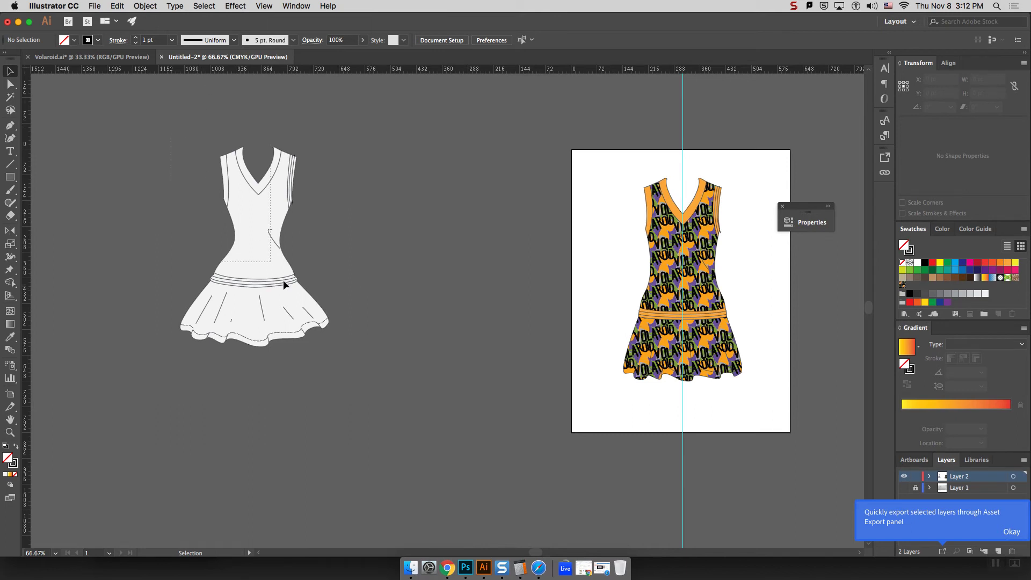
left_click_drag(255, 306, 417, 353)
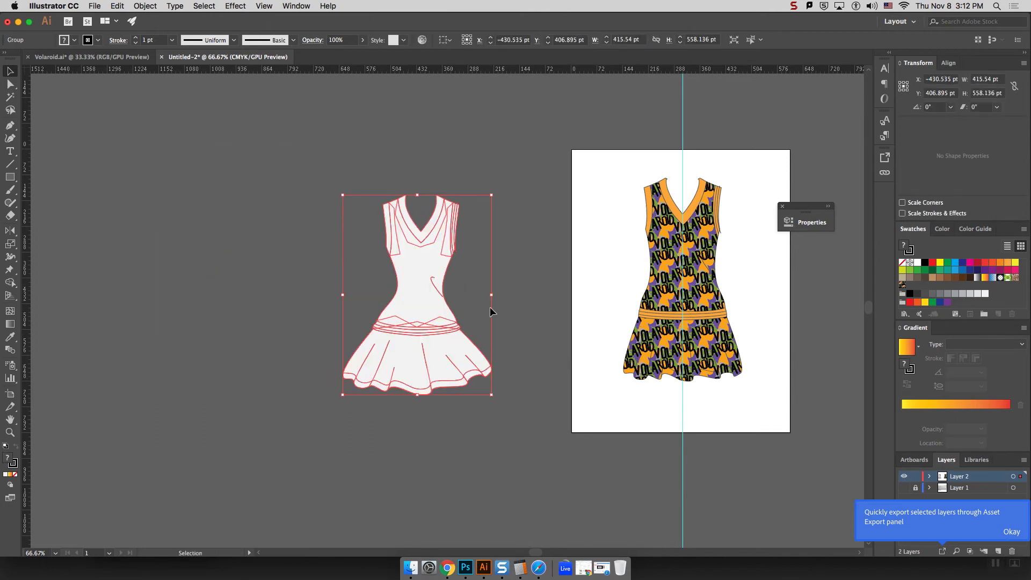
left_click(531, 302)
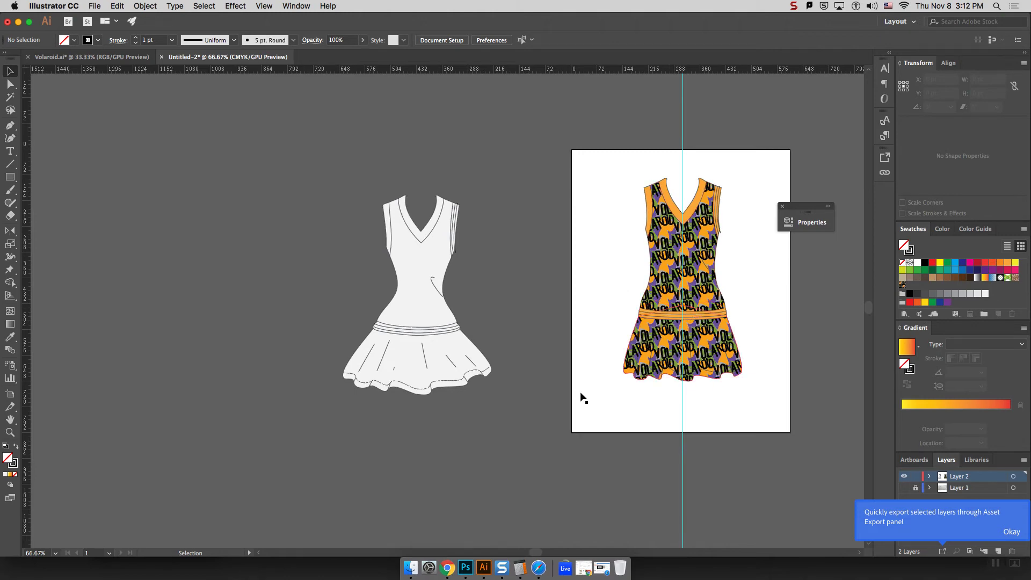
left_click(466, 568)
key("ctrl+Tab")
key("ctrl+Tab")
key("ctrl+Tab")
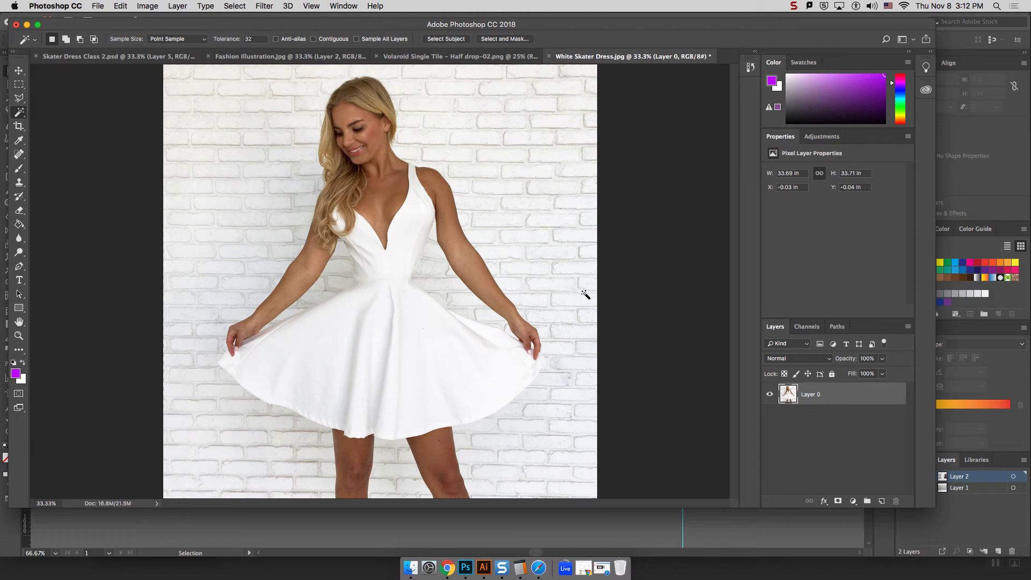
left_click(747, 530)
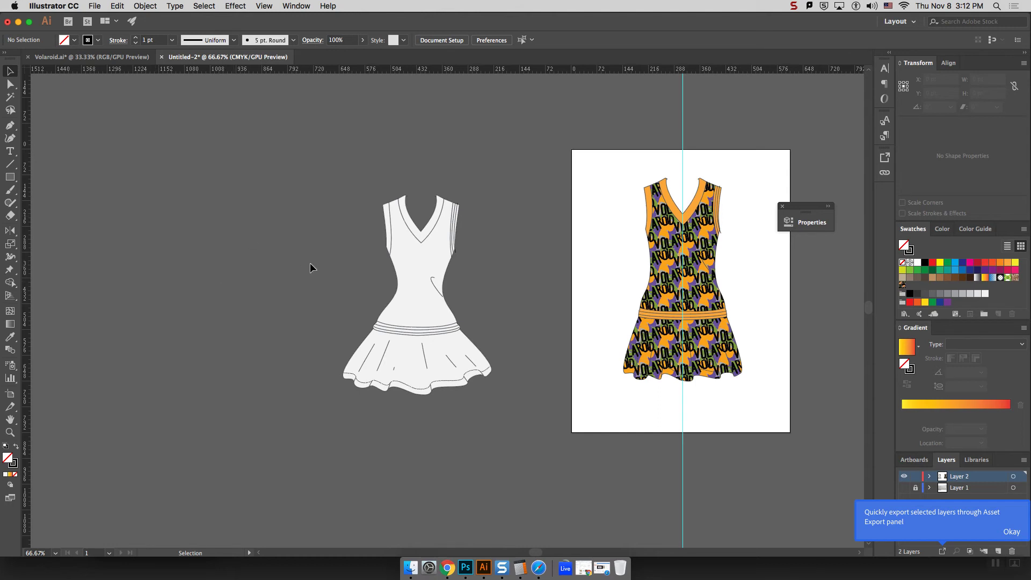
scroll(311, 256, "right", 1)
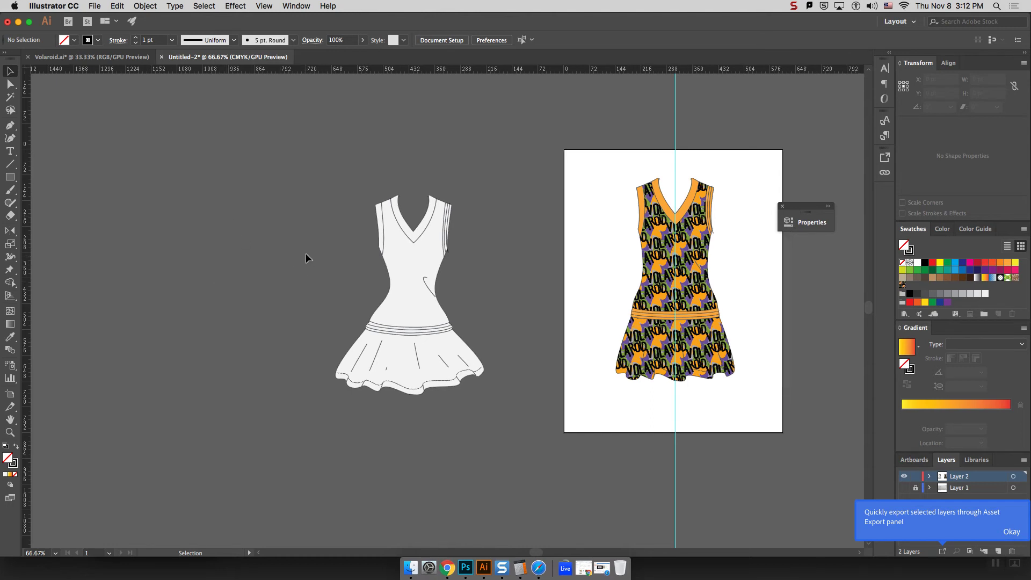
left_click(10, 257)
left_click(10, 270)
left_click(91, 57)
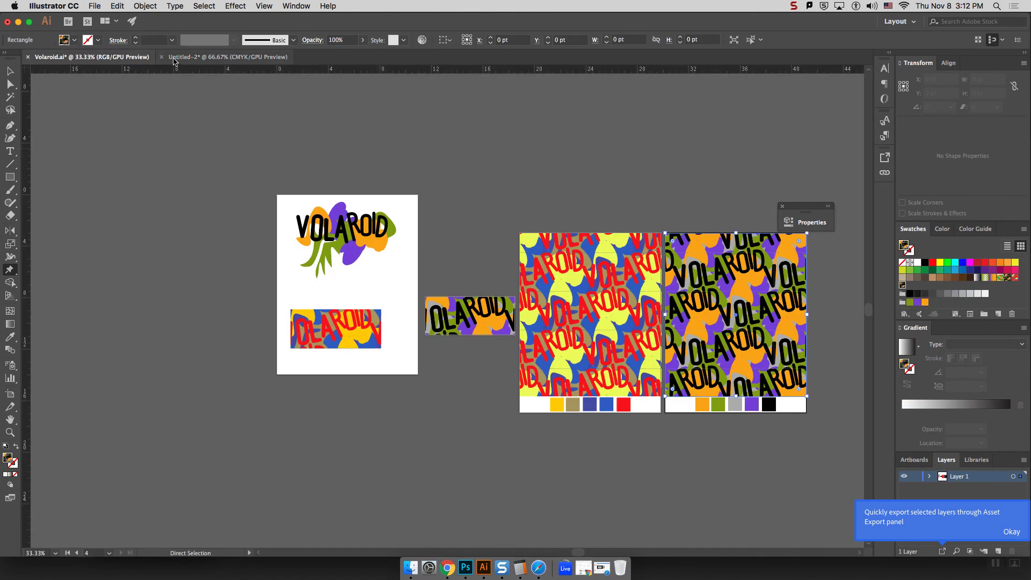
left_click(183, 57)
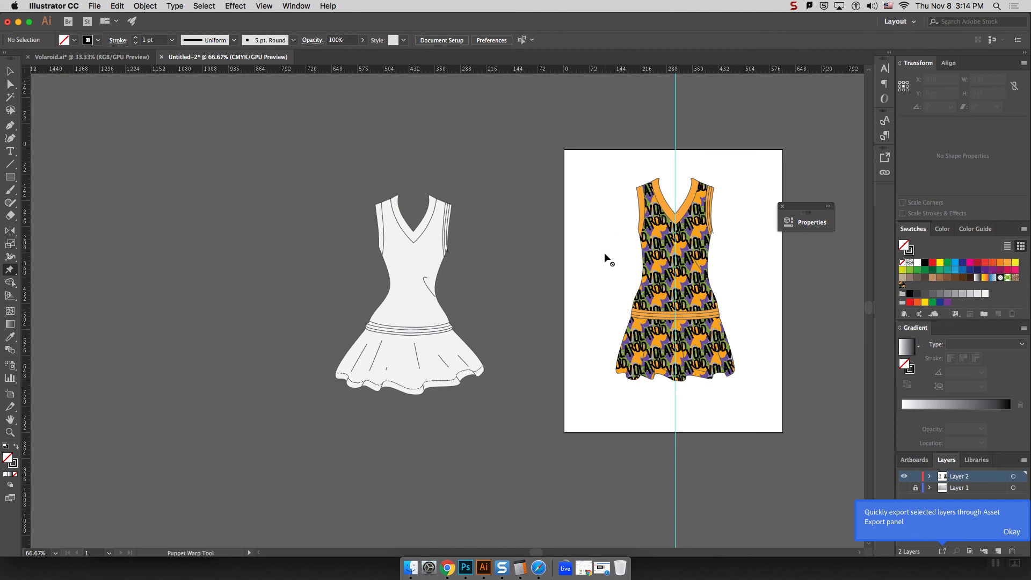
left_click(795, 8)
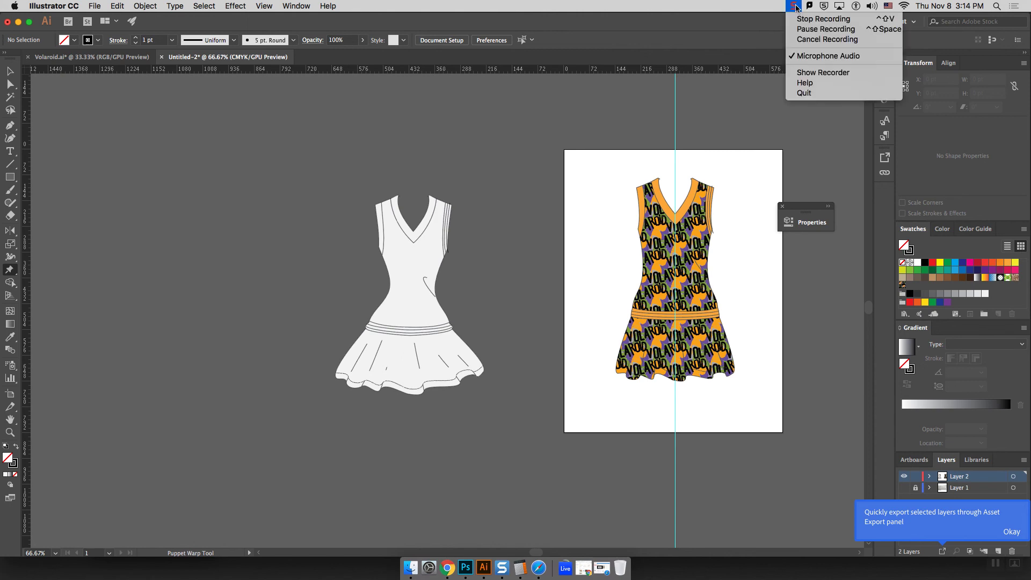